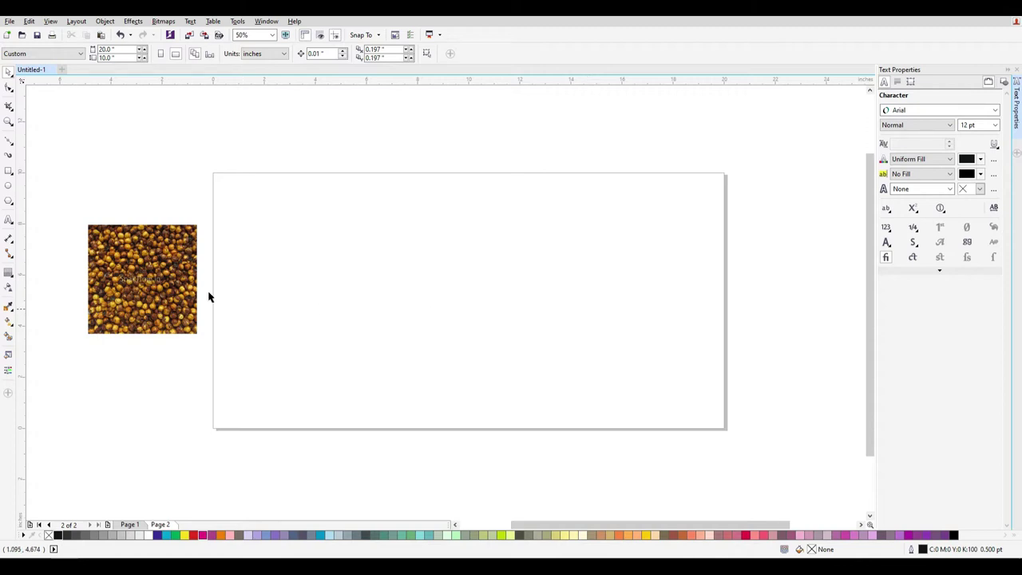
Move the roasted chickpea photo from outside the page onto the left part of the page
left_click_drag(144, 276, 303, 294)
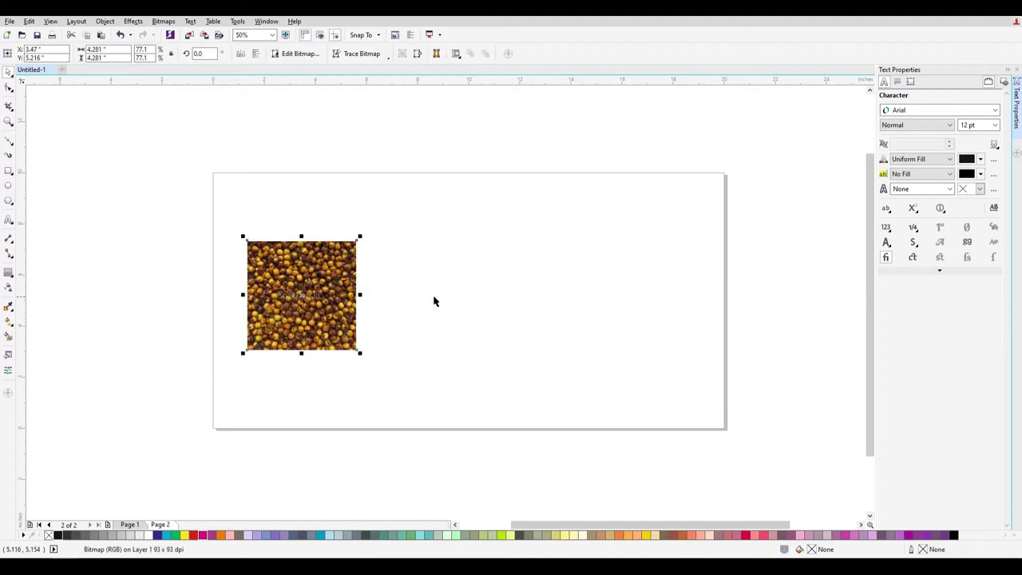
left_click(191, 276)
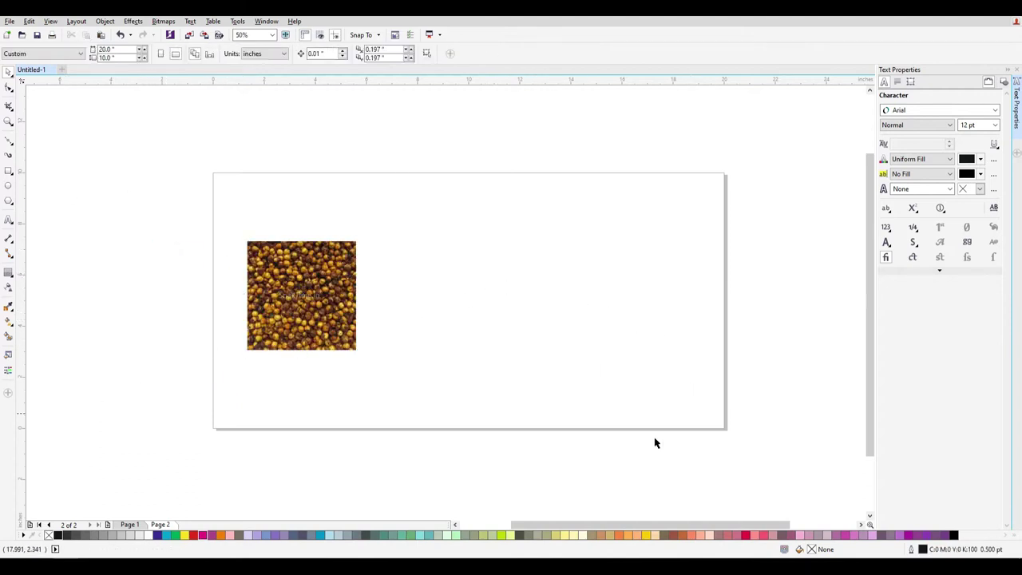
Draw a rectangle on the right half of the page and set its size to 4 inches wide by 6 inches high
left_click(9, 171)
mouse_move(454, 213)
left_mouse_down()
mouse_move(593, 372)
mouse_move(581, 392)
left_mouse_up()
double_click(104, 49)
type("5")
key("Tab")
type("4")
key("Return")
double_click(104, 50)
type("4")
key("Tab")
type("6")
key("Return")
Place the rectangle against the page's right edge and give it a green fill without an outline
left_click(8, 71)
left_click(508, 136)
left_click_drag(407, 185, 625, 463)
left_click_drag(602, 311, 637, 320)
right_click(176, 535)
right_click(48, 535)
left_click(175, 535)
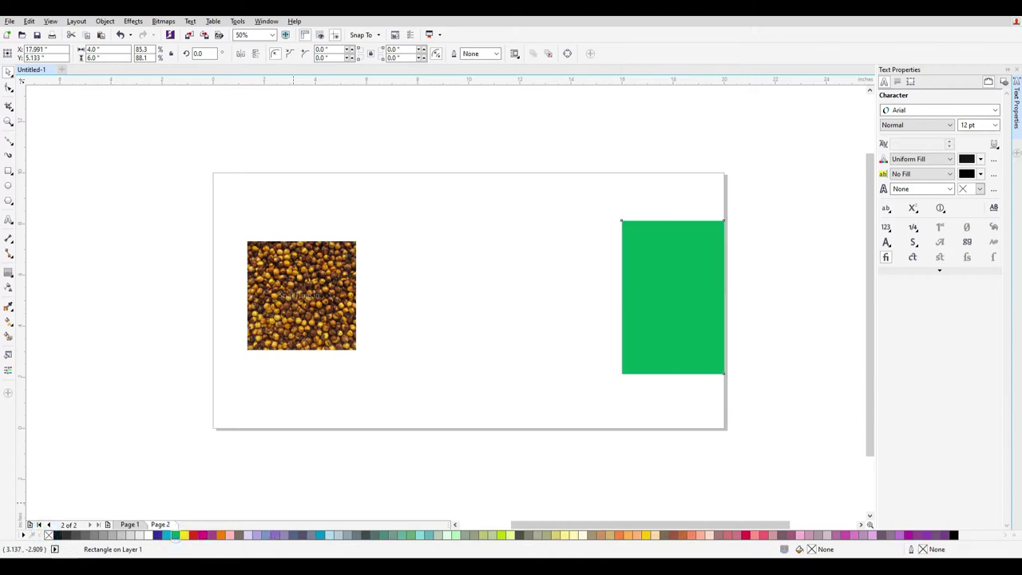
Move the green rectangle to the middle of the page, beside the photo
left_click_drag(709, 294, 689, 269)
scroll(703, 294, "up", 2)
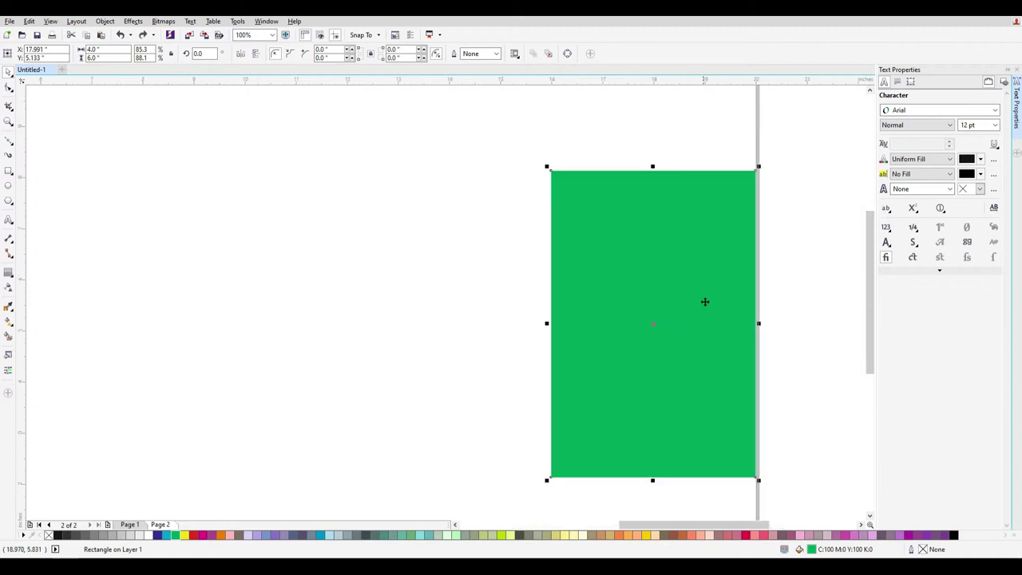
scroll(703, 294, "down", 2)
left_click_drag(689, 312, 488, 312)
scroll(533, 311, "up", 2)
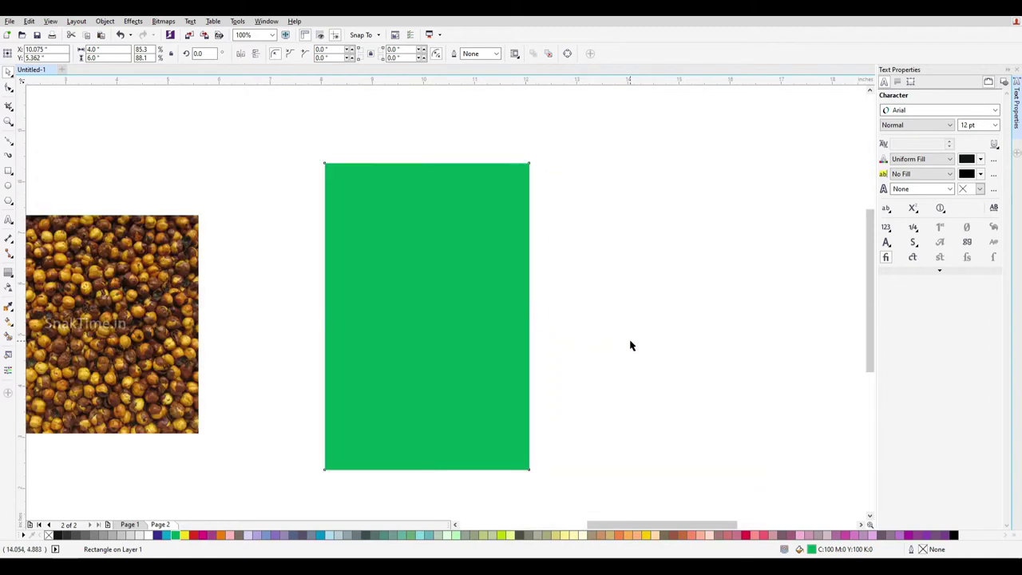
left_click(630, 345)
Draw a yellow rectangle without outline, about 3.1 by 1.7 inches, from inside the green rectangle past its right edge
left_click(9, 170)
left_click_drag(470, 326, 575, 362)
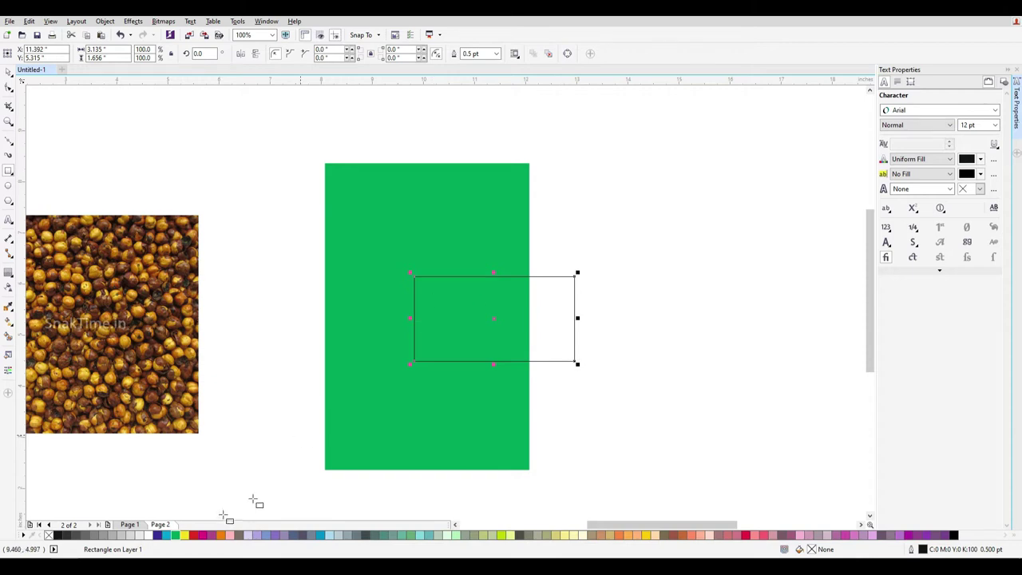
right_click(48, 535)
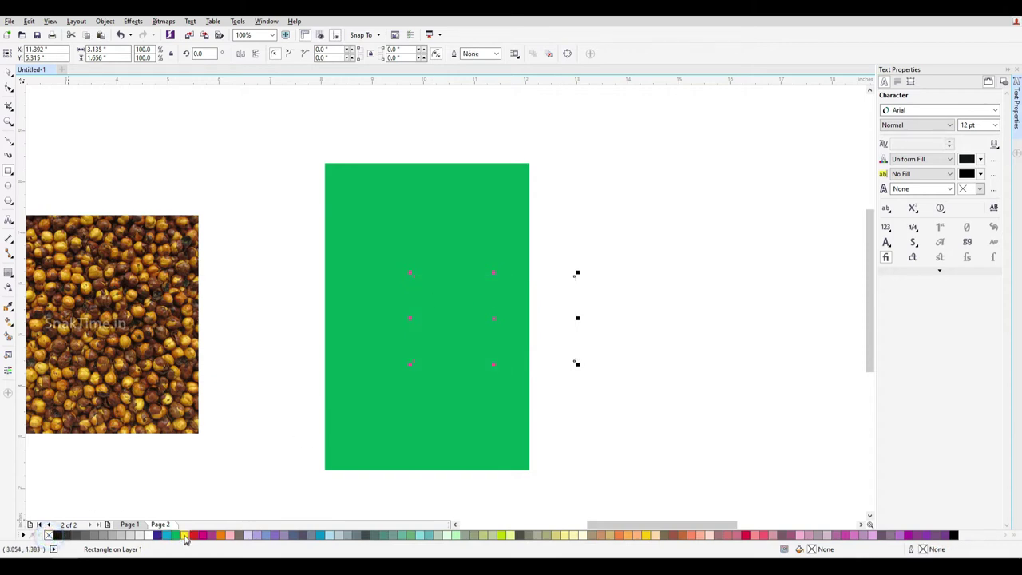
left_click(184, 536)
left_click(8, 70)
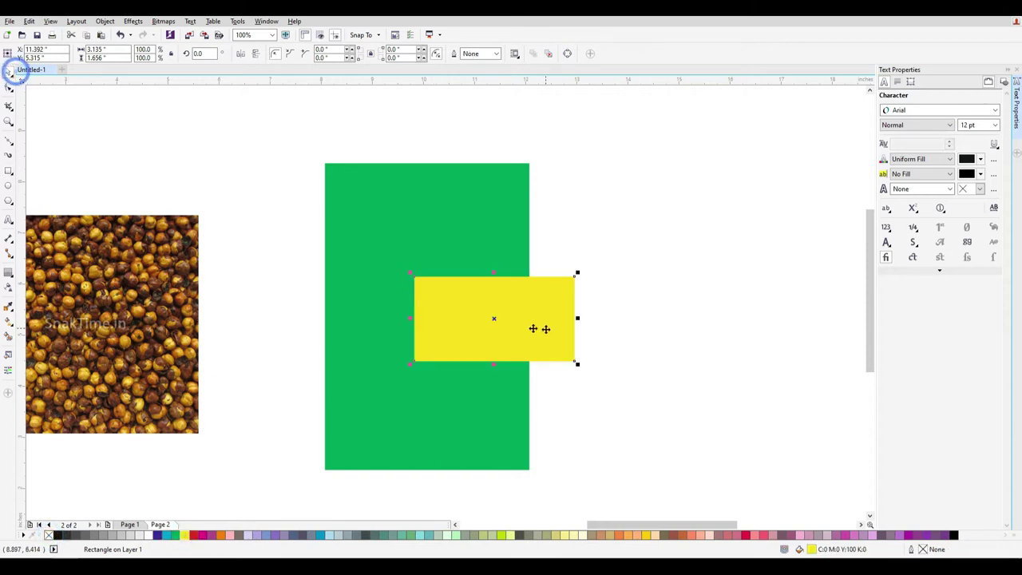
Convert the yellow rectangle to curves and undo the trial move made after it
scroll(463, 310, "up", 2)
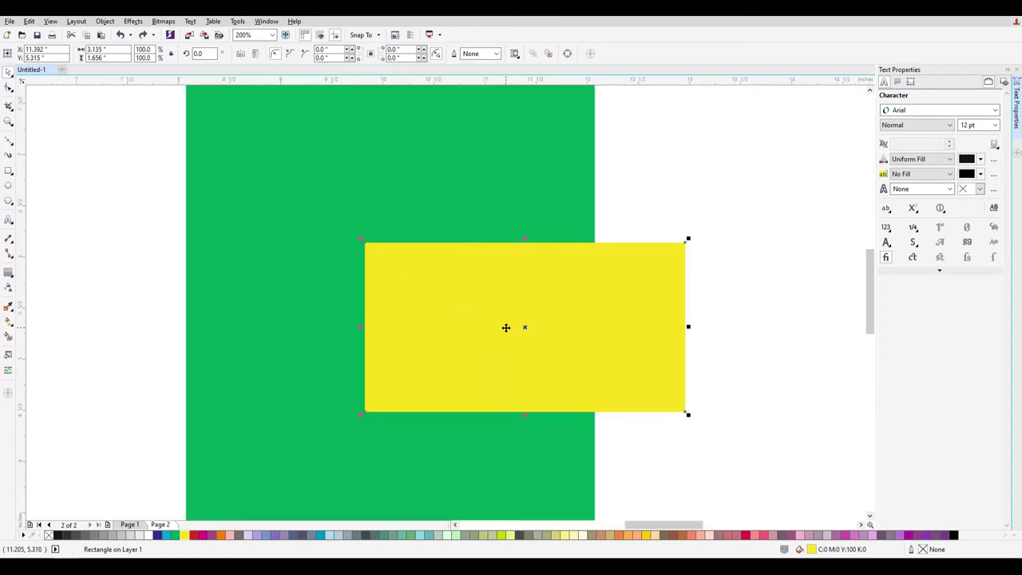
right_click(506, 288)
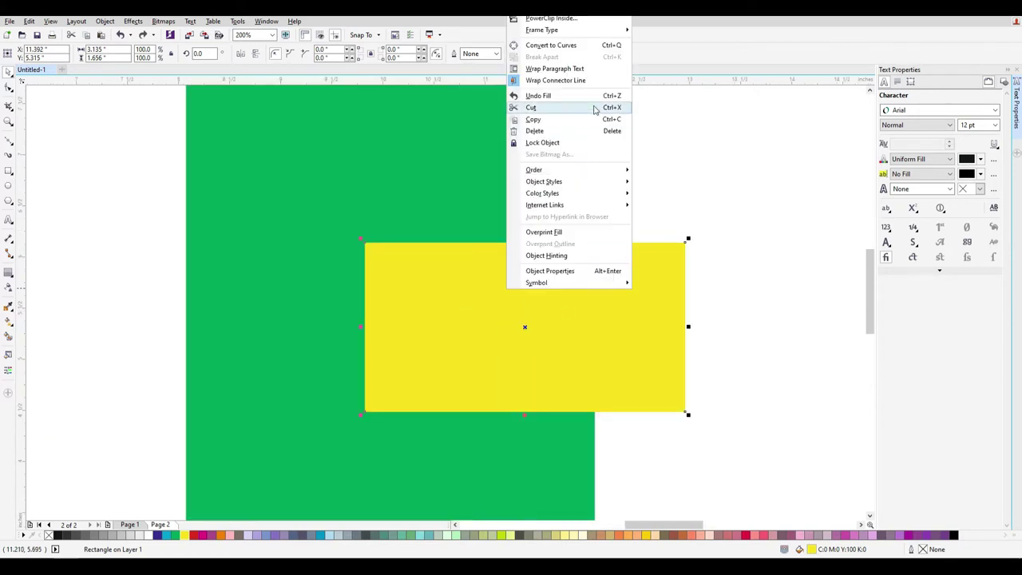
left_click(573, 46)
left_click_drag(487, 303, 488, 276)
key("ctrl+z")
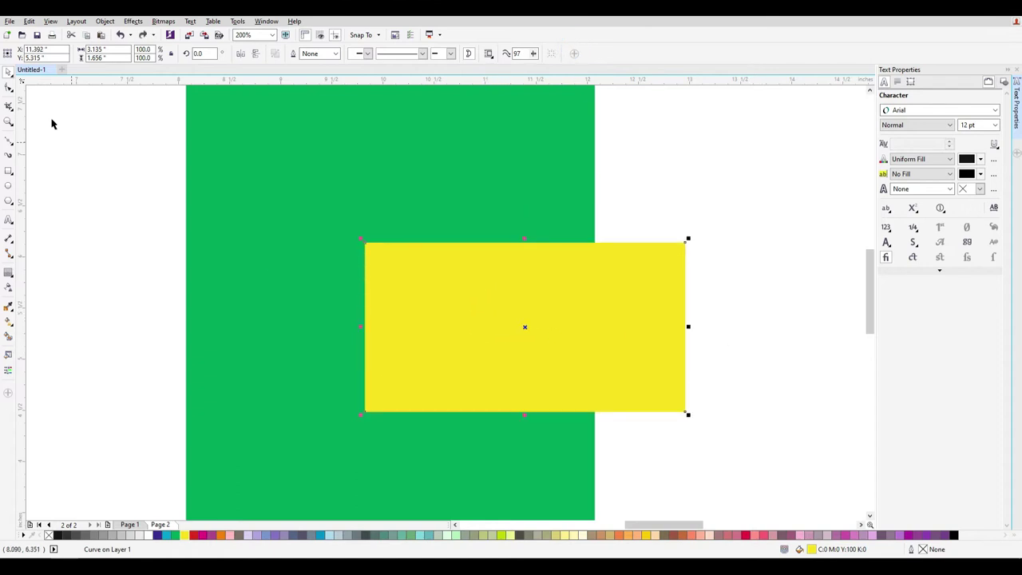
Nudge the yellow shape's upper left node down so that its top edge slopes toward the green rectangle's center
left_click(8, 90)
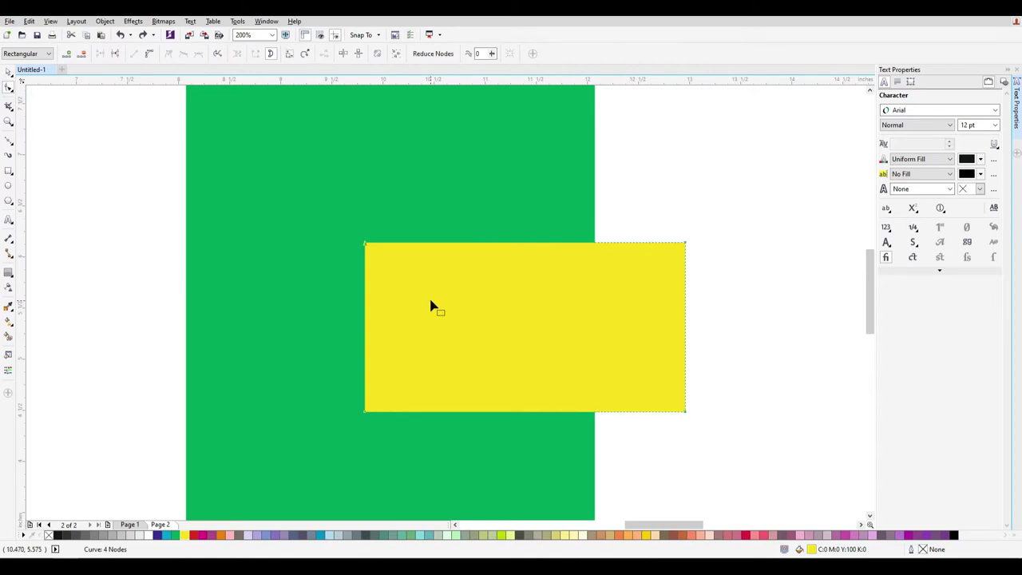
key("Down")
key("Down")
key("Down")
key("Down")
key("Down")
key("Down")
key("Down")
key("Down")
key("Down")
key("Down")
key("Down")
key("Down")
key("Down")
key("Down")
key("Down")
key("Down")
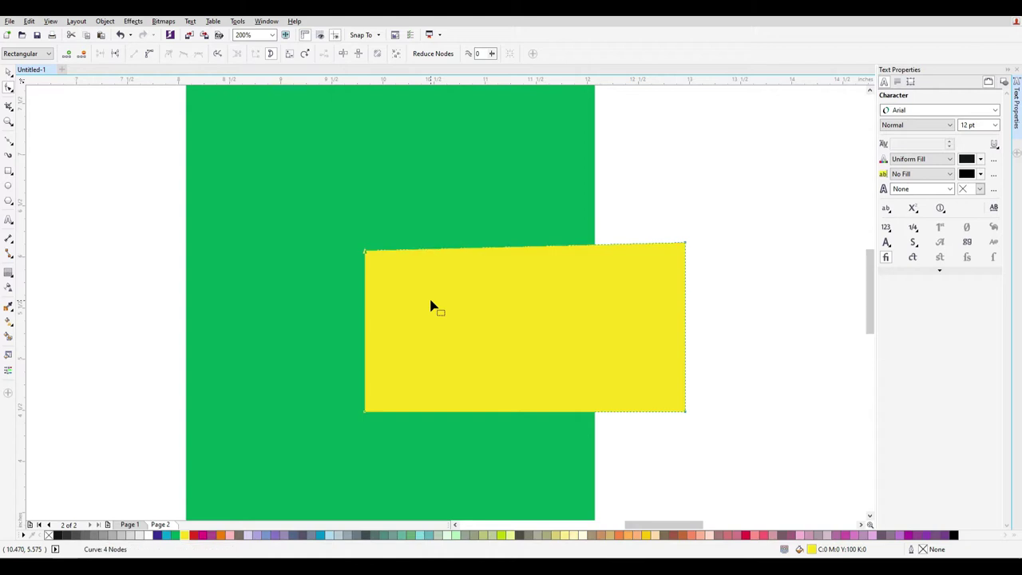
key("Down")
key("Down")
key("Down")
key("Down")
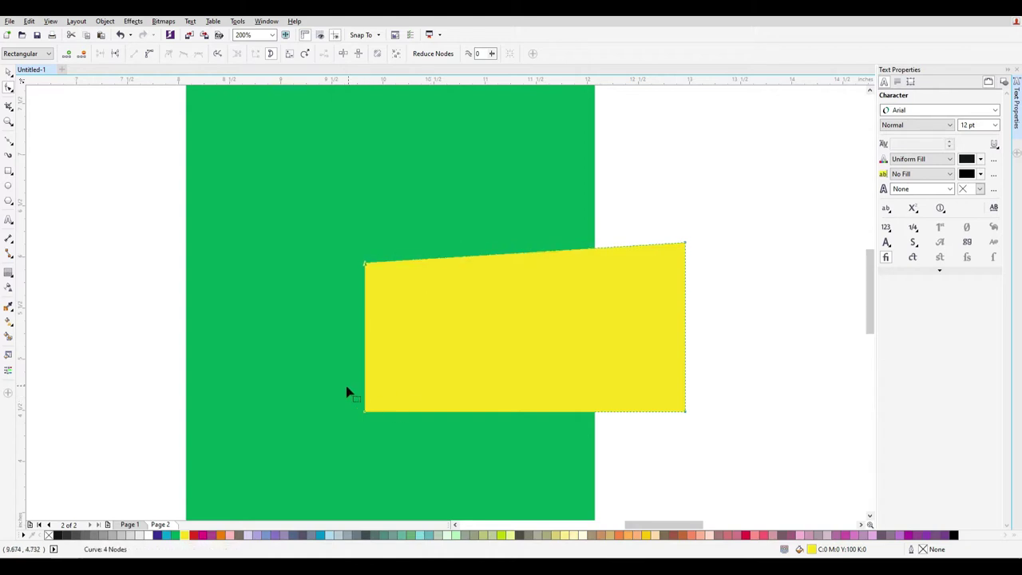
Nudge the yellow shape's lower left node up by a similar amount to taper its bottom edge
key("Up")
key("Up")
key("Up")
key("Up")
key("Up")
key("Up")
key("Up")
key("Up")
key("Up")
key("Up")
key("Up")
key("Up")
key("Up")
key("Up")
key("Up")
key("Up")
key("Up")
key("Up")
key("Up")
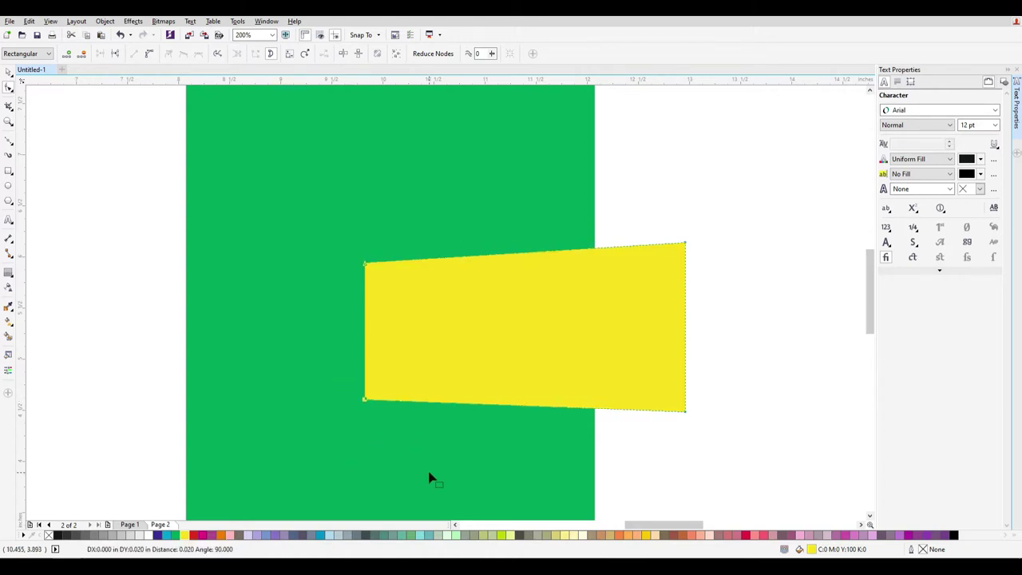
left_click(8, 71)
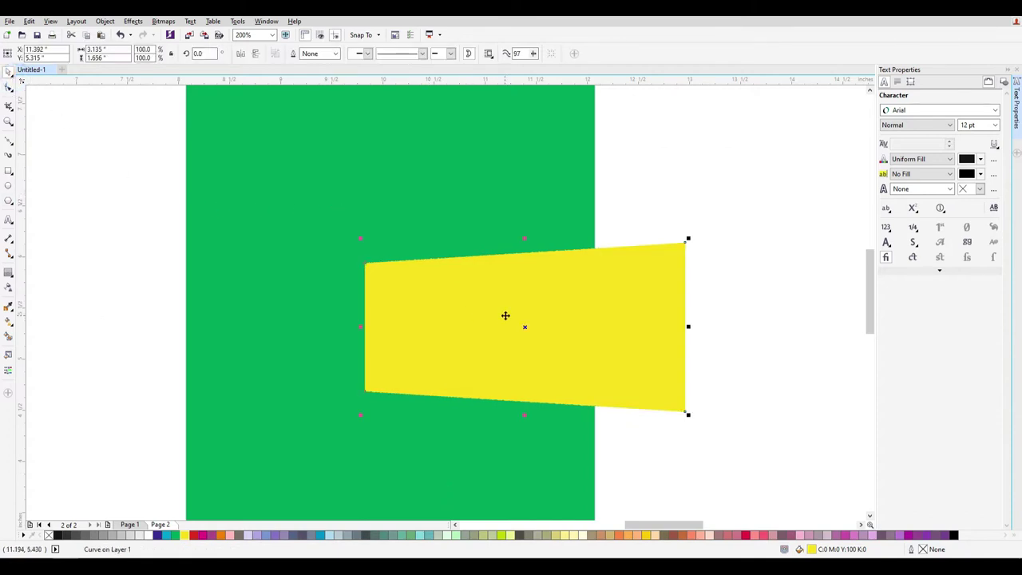
Mirror a copy of the tapered yellow shape to the left, overlap it slightly and weld both halves together
mouse_move(548, 337)
left_mouse_down()
mouse_move(561, 287)
mouse_move(548, 337)
left_mouse_up()
left_click_drag(687, 327, 44, 327)
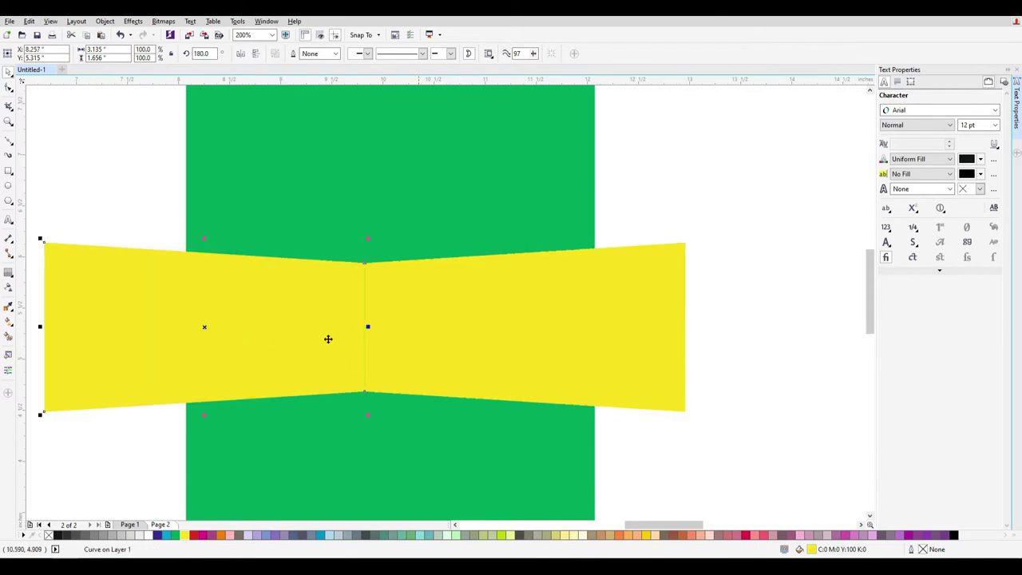
left_click_drag(305, 318, 304, 317)
left_click(506, 312, "shift")
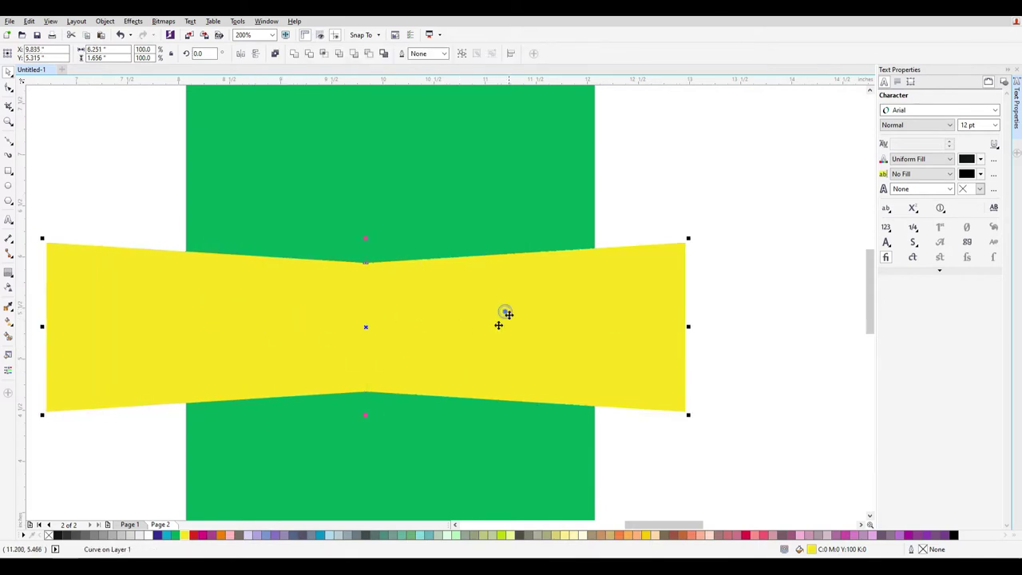
left_click(294, 53)
Shift the welded yellow shape and center it horizontally on the green rectangle
left_click_drag(428, 349, 487, 333)
key("ctrl+z")
left_click_drag(403, 334, 461, 314)
key("ctrl+z")
key("ctrl+z")
key("ctrl+z")
key("ctrl+z")
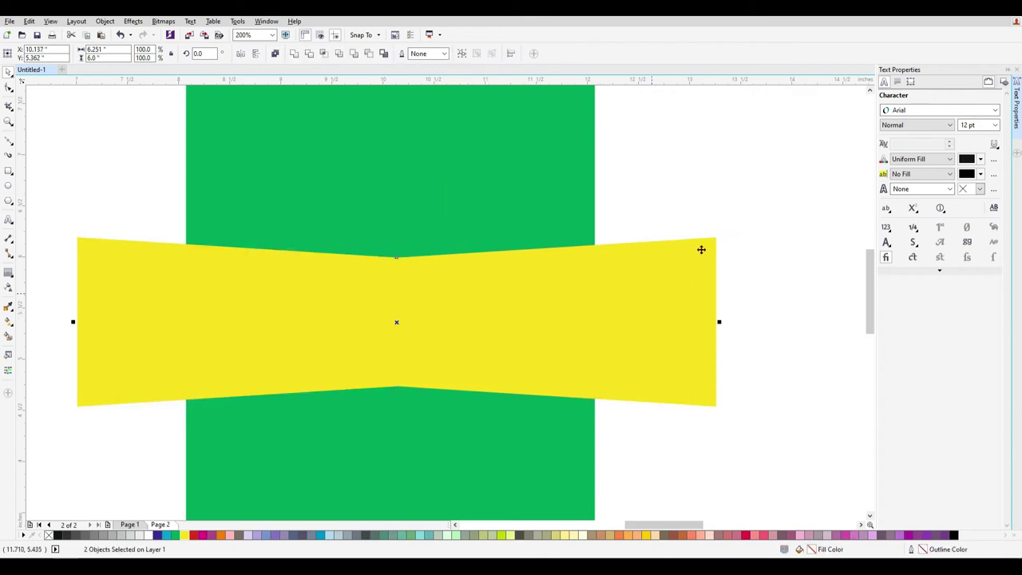
key("ctrl+z")
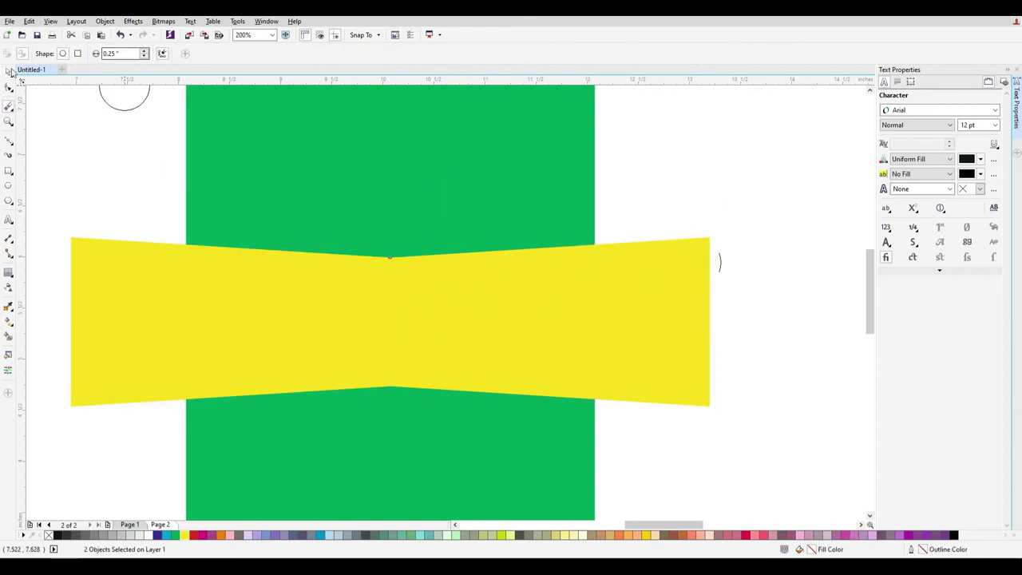
left_click(711, 194)
Stretch the yellow shape to about 2.44 inches high and move it higher on the green rectangle
left_click(598, 347)
left_click_drag(389, 411, 389, 469)
scroll(414, 460, "down", 2)
scroll(446, 440, "up", 1)
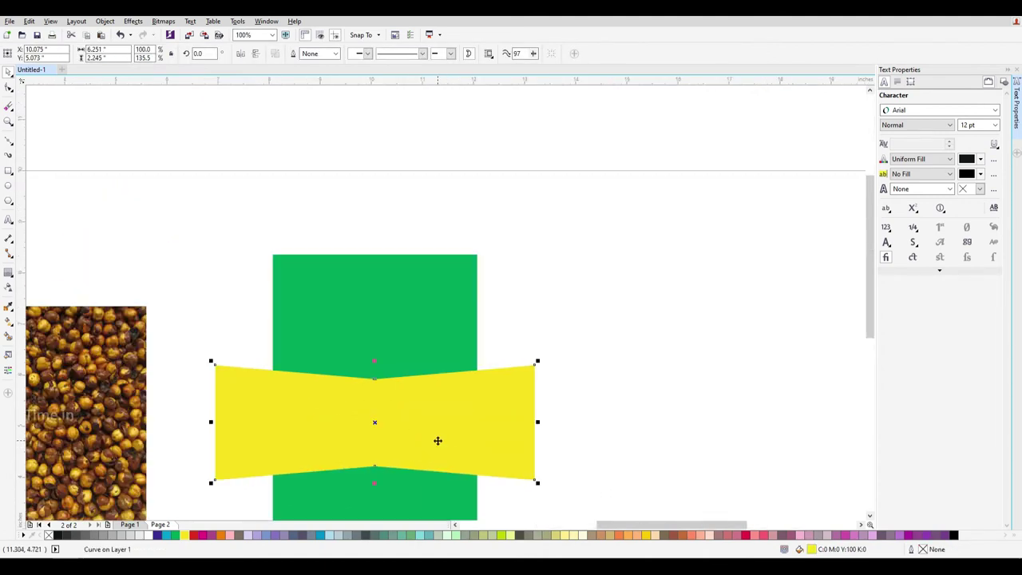
left_click_drag(436, 439, 452, 395)
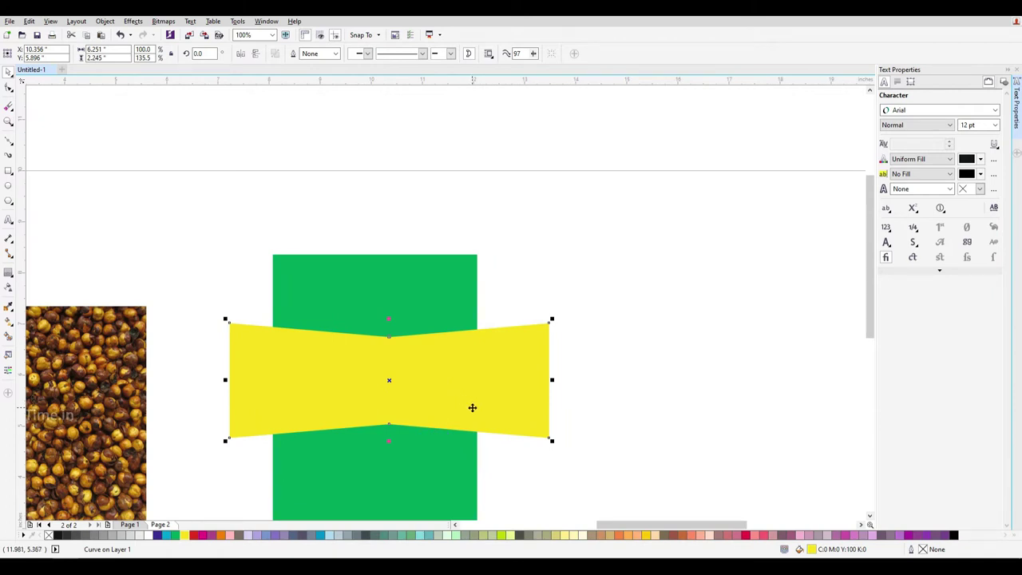
left_click_drag(388, 439, 389, 450)
Align the yellow shape with the green rectangle on their vertical center lines
left_click(583, 481)
left_click(401, 390)
left_click(387, 304, "shift")
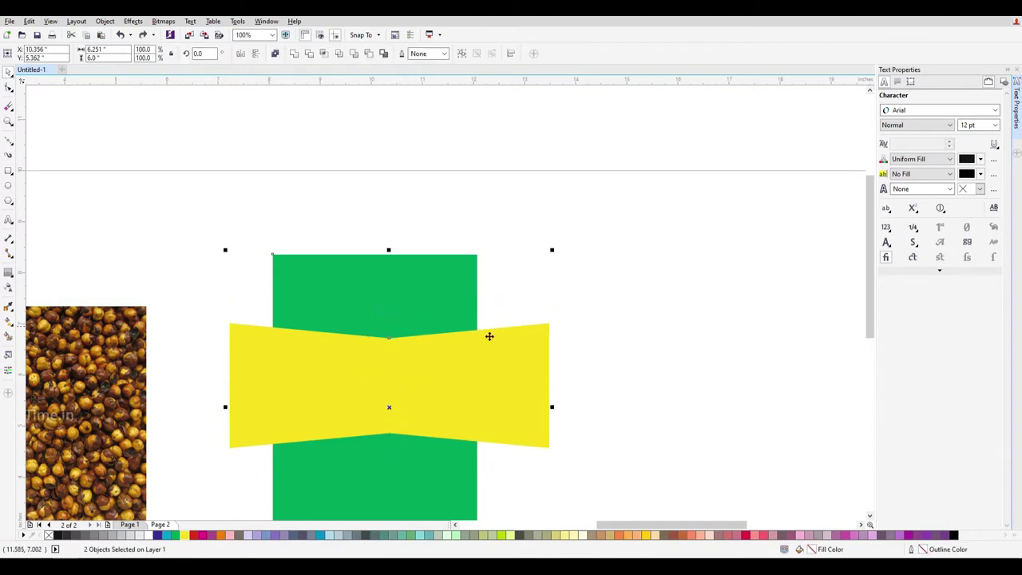
key("c")
left_click(686, 365)
Add a node on each side of the yellow shape's top center node and remove the center node to flatten the tip
left_click(390, 358)
scroll(373, 342, "up", 1)
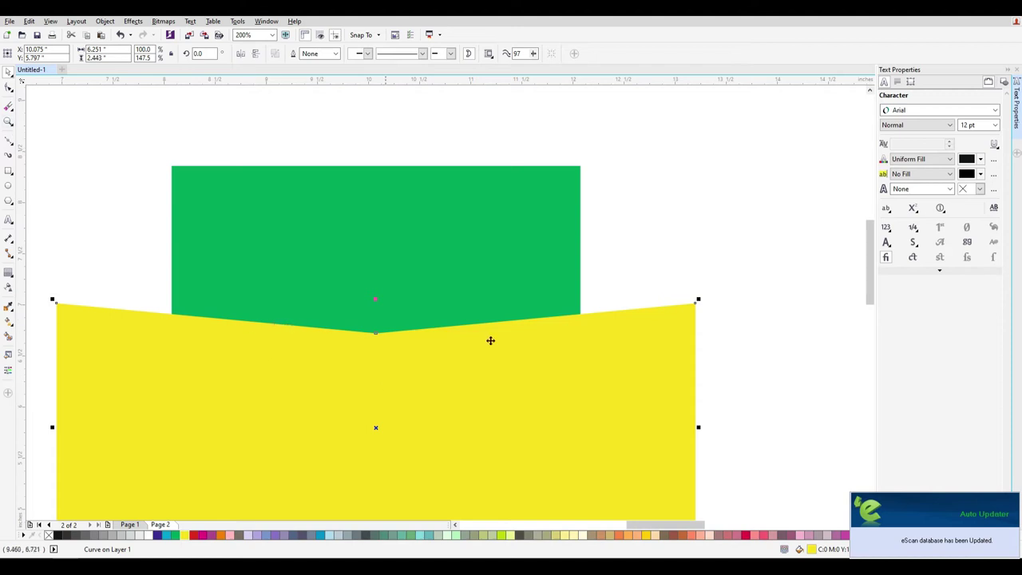
left_click(9, 88)
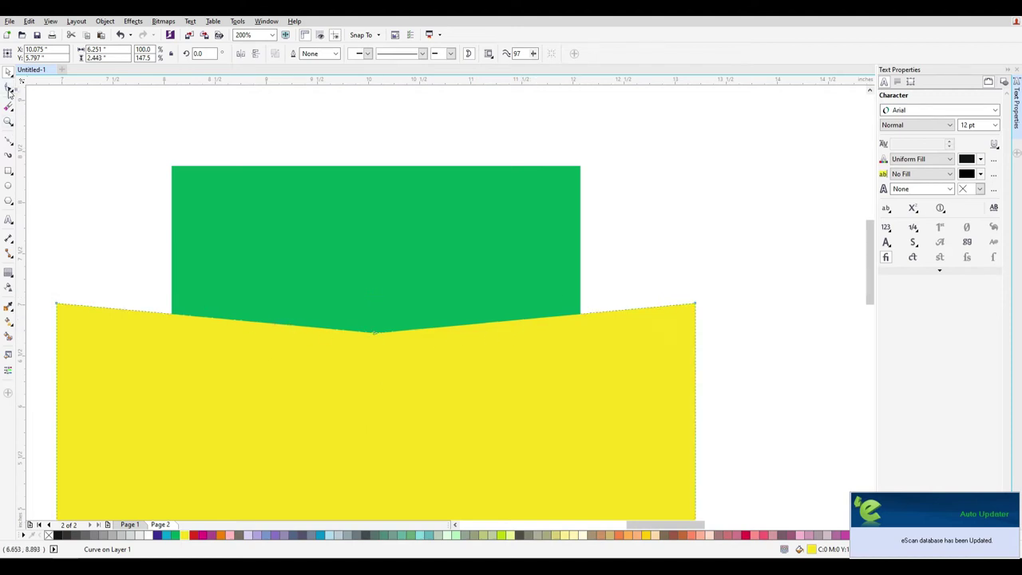
double_click(337, 333)
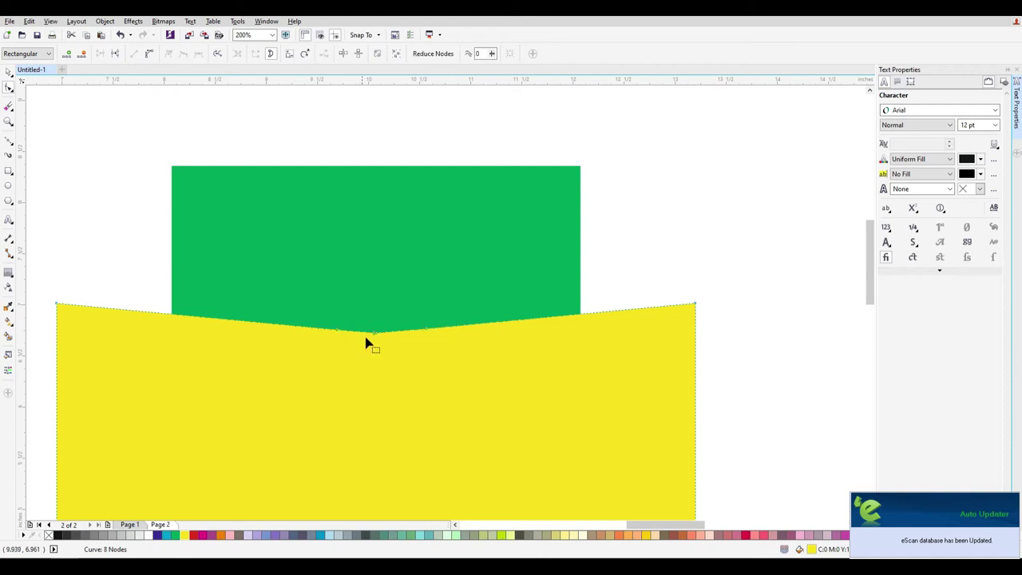
left_click(388, 381)
scroll(403, 362, "up", 1)
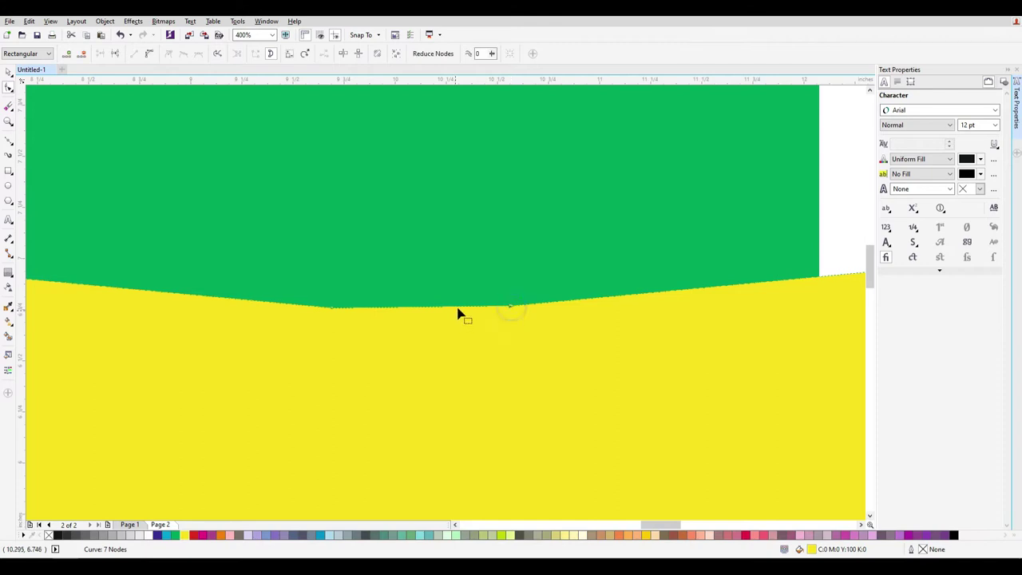
left_click_drag(426, 310, 427, 316)
scroll(427, 315, "down", 3)
left_click_drag(332, 300, 563, 417)
scroll(472, 314, "up", 1)
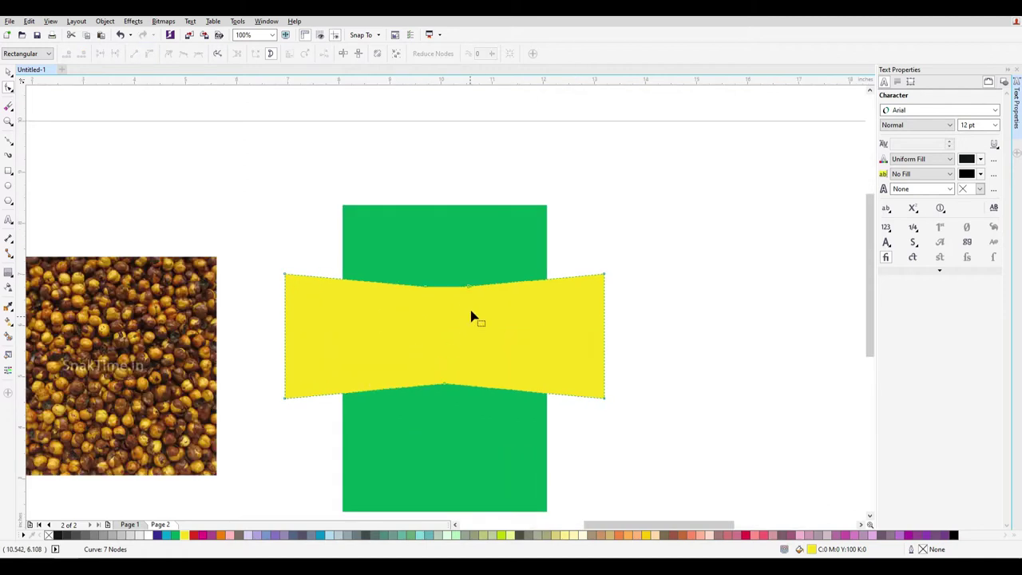
Delete the two inner nodes on the yellow shape's top edge, leaving one curve between its upper corners
scroll(458, 296, "up", 1)
left_click_drag(434, 277, 495, 304)
key("Delete")
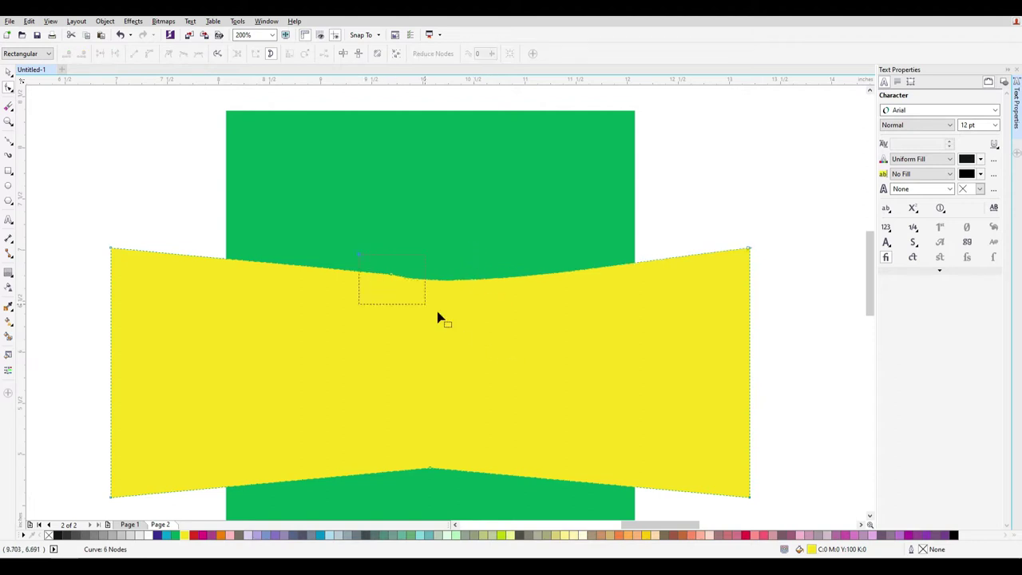
key("Delete")
Pull both curve handles of the yellow shape's top edge downward to bend it into a deeper concave arc
left_click(112, 250)
left_click_drag(356, 276, 364, 315)
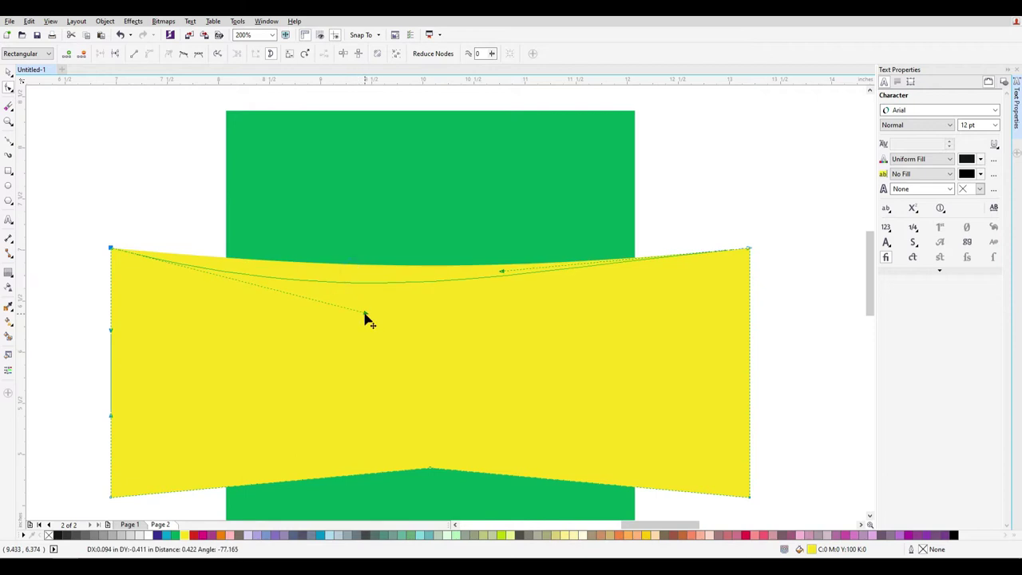
left_click_drag(501, 272, 517, 300)
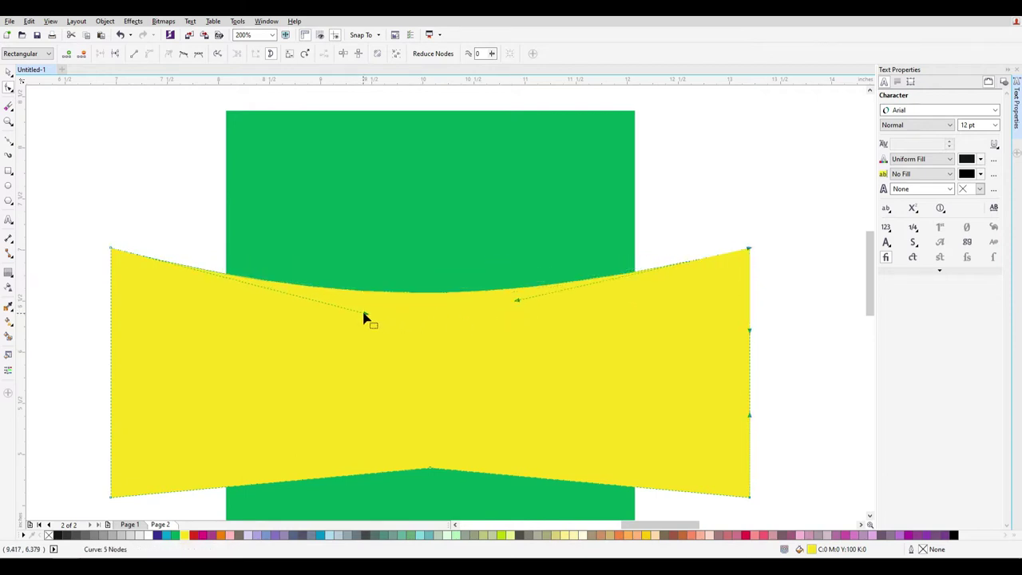
left_click(111, 249)
left_click_drag(517, 303, 531, 324)
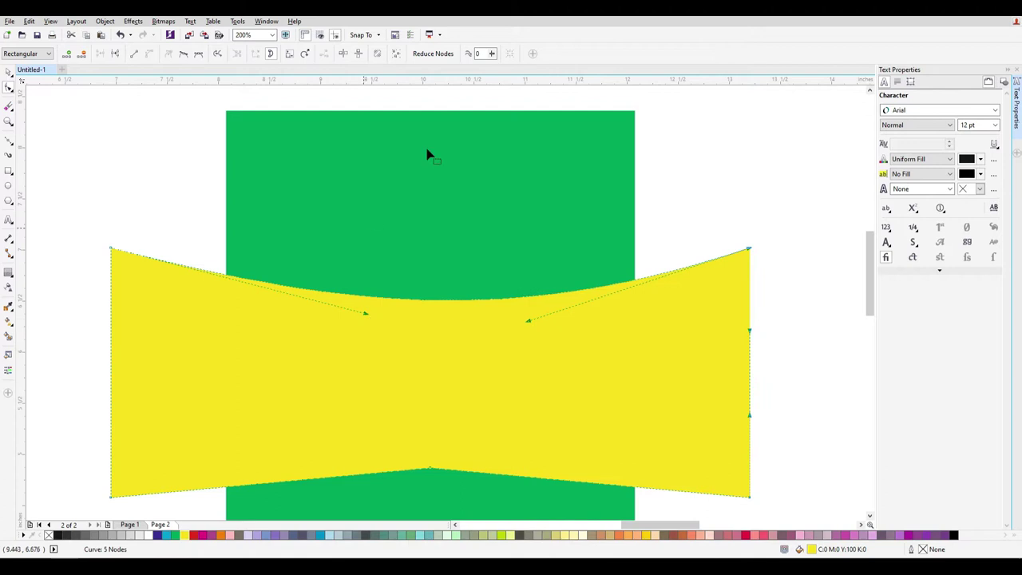
Place a horizontal guideline at the yellow shape's upper corners and adjust the right curve handle to even out the arc
left_click_drag(493, 80, 534, 253)
left_click(491, 302)
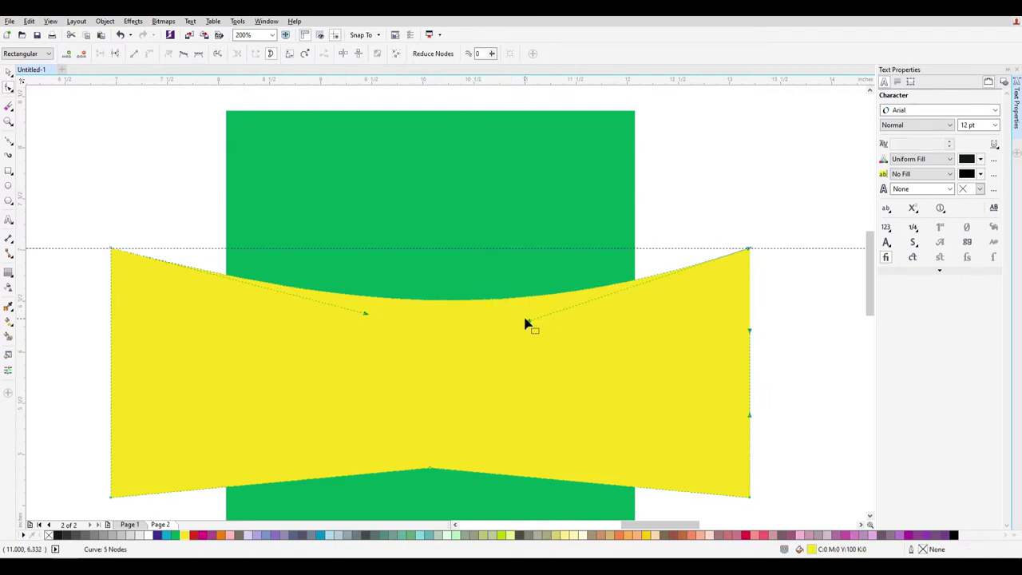
left_click_drag(527, 324, 514, 321)
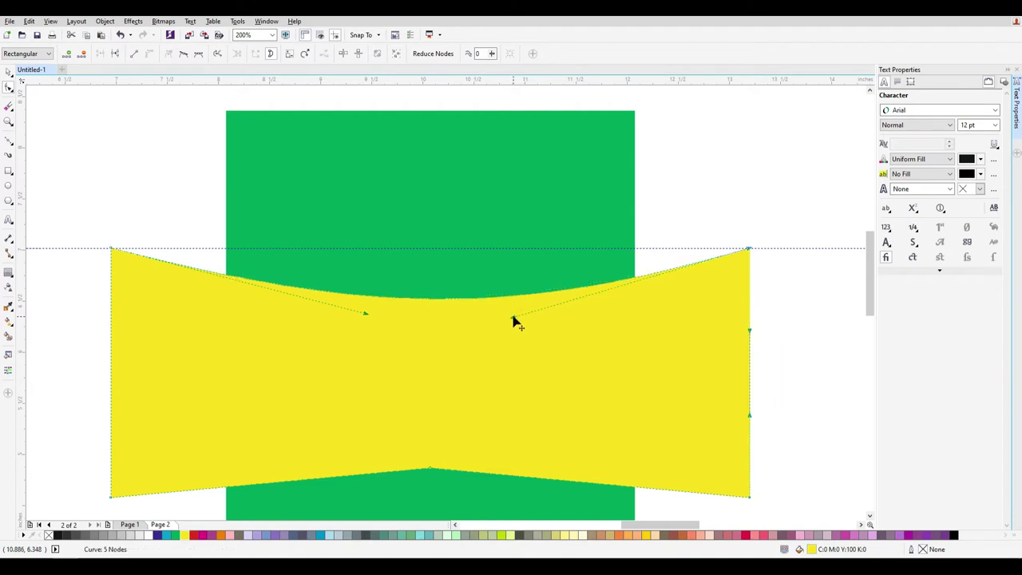
left_click(8, 71)
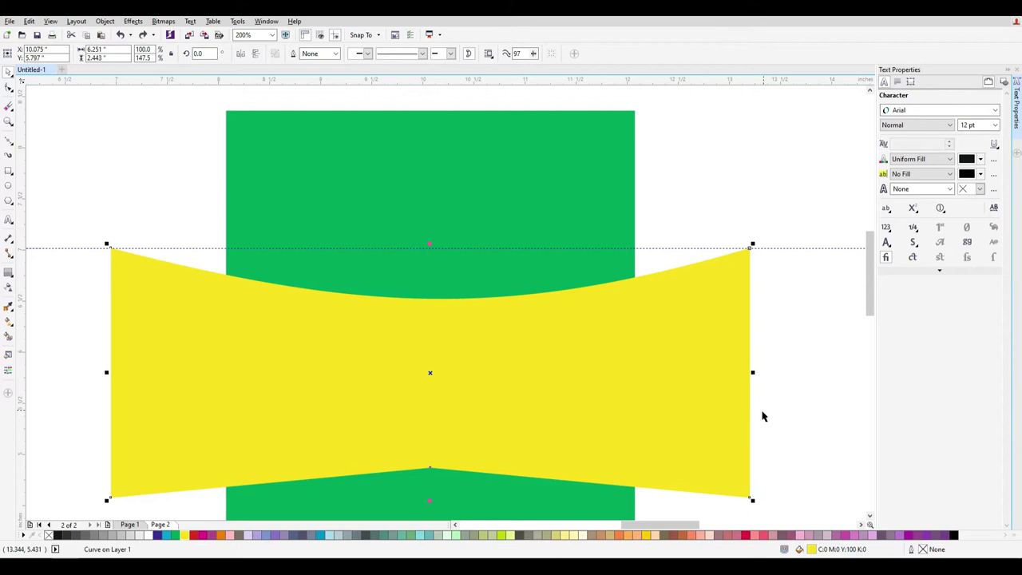
Delete the horizontal guideline at the yellow shape's upper corners
left_click(792, 356)
left_click(804, 247)
key("Delete")
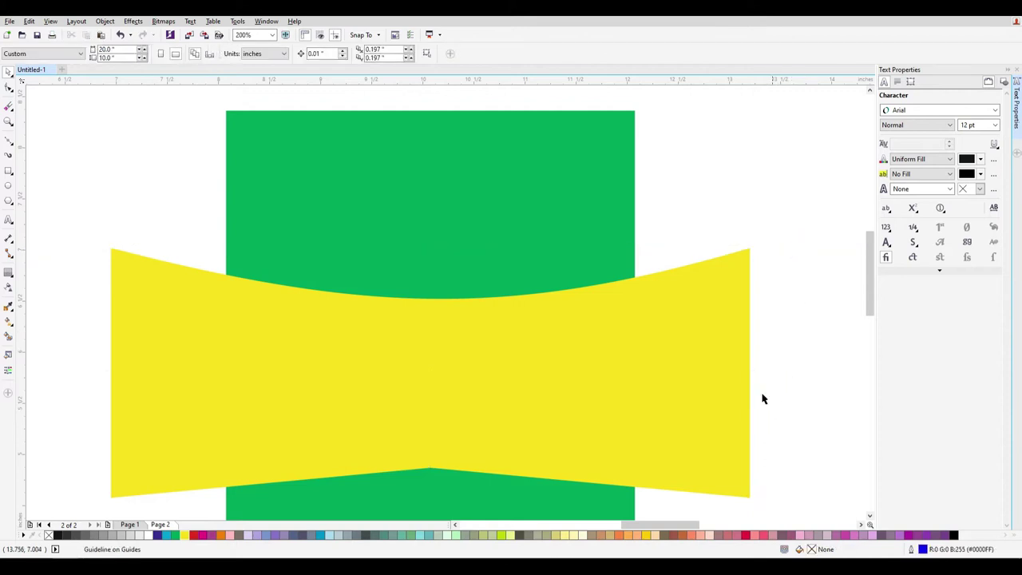
Narrow the yellow shape to about 4.52 inches wide and center it horizontally on the green rectangle
left_click(518, 371)
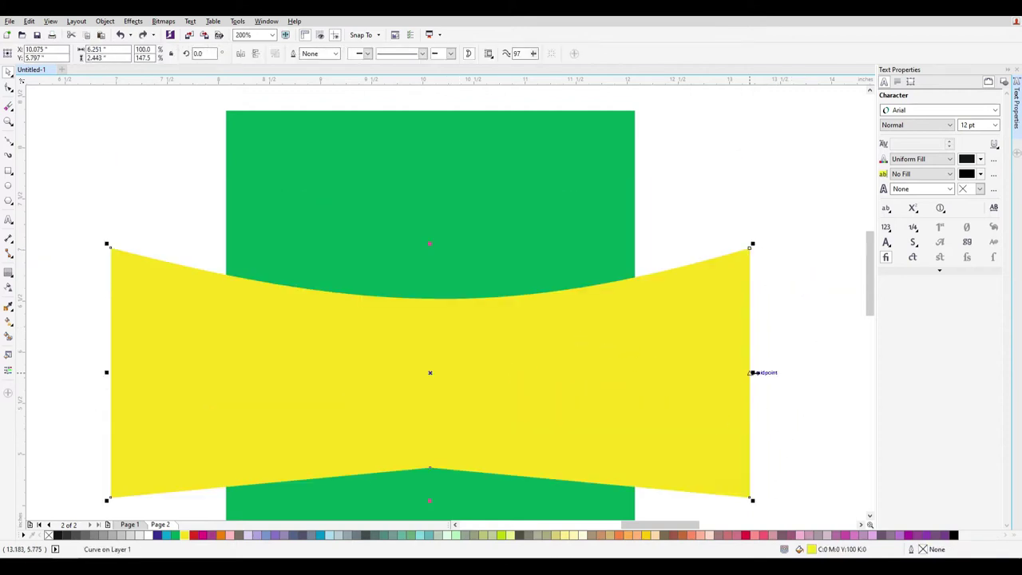
left_click_drag(737, 371, 630, 372)
left_click(554, 244, "shift")
key("c")
left_click(741, 373)
left_click(591, 361)
left_click_drag(697, 371, 631, 371)
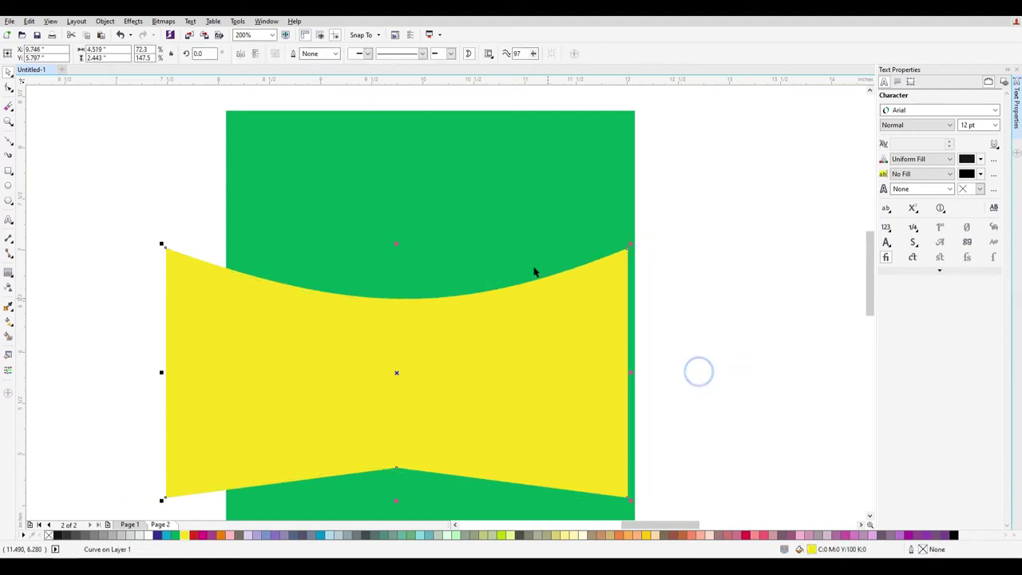
left_click(506, 223, "shift")
key("c")
left_click(736, 394)
left_click(563, 353)
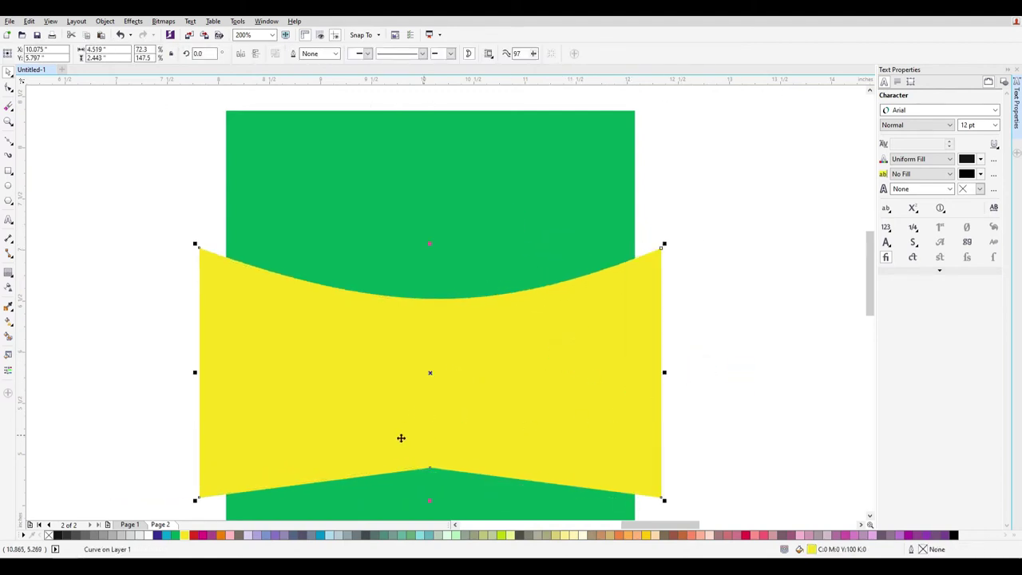
Reduce the yellow shape's height to about 1.88 inches and move it higher on the green rectangle
left_click(428, 499)
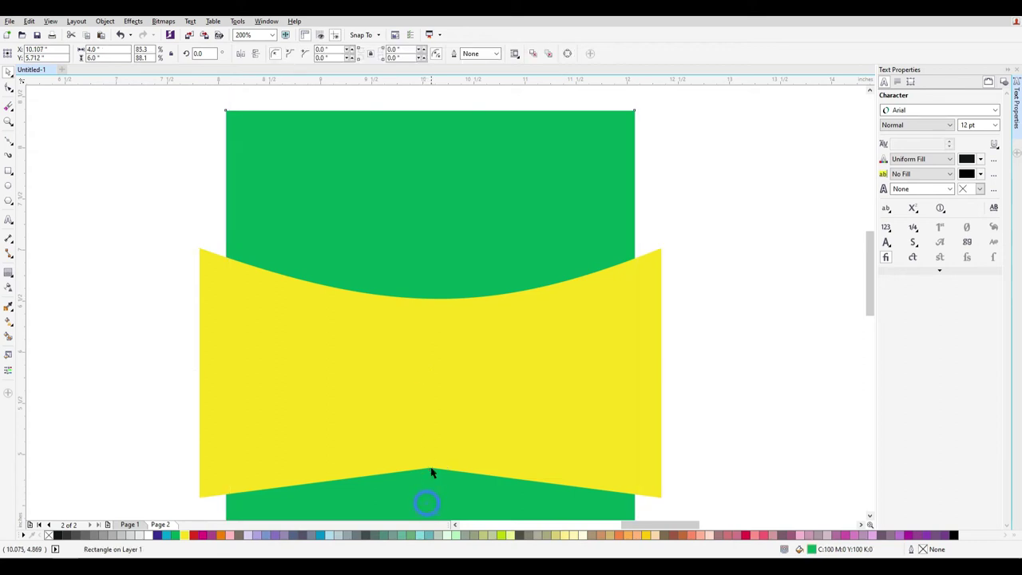
left_click(487, 400)
left_click_drag(430, 499, 438, 458)
left_click(428, 461)
left_click(470, 392)
left_click_drag(430, 456, 429, 442)
mouse_move(600, 356)
left_mouse_down()
mouse_move(599, 328)
mouse_move(585, 358)
mouse_move(604, 372)
left_mouse_up()
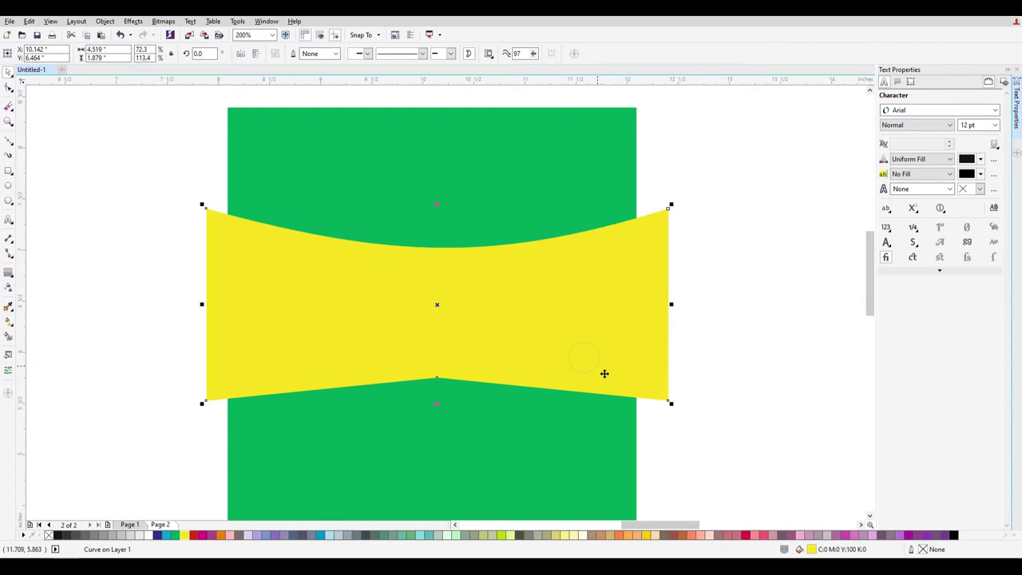
Draw a rectangle about 4.8 inches wide over the yellow shape's lower half and trim the shape with it
left_click(9, 171)
left_click_drag(191, 308, 683, 441)
left_click(8, 73)
left_click(342, 242, "shift")
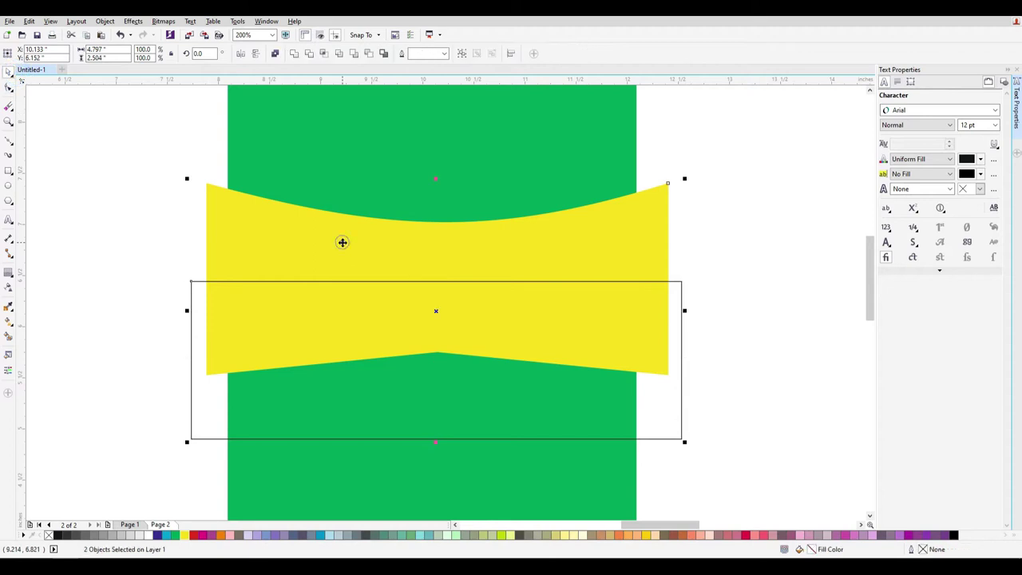
left_click(309, 54)
Delete the cutting rectangle, keeping the trimmed yellow upper half in its original position
left_click(697, 281)
left_click(647, 235)
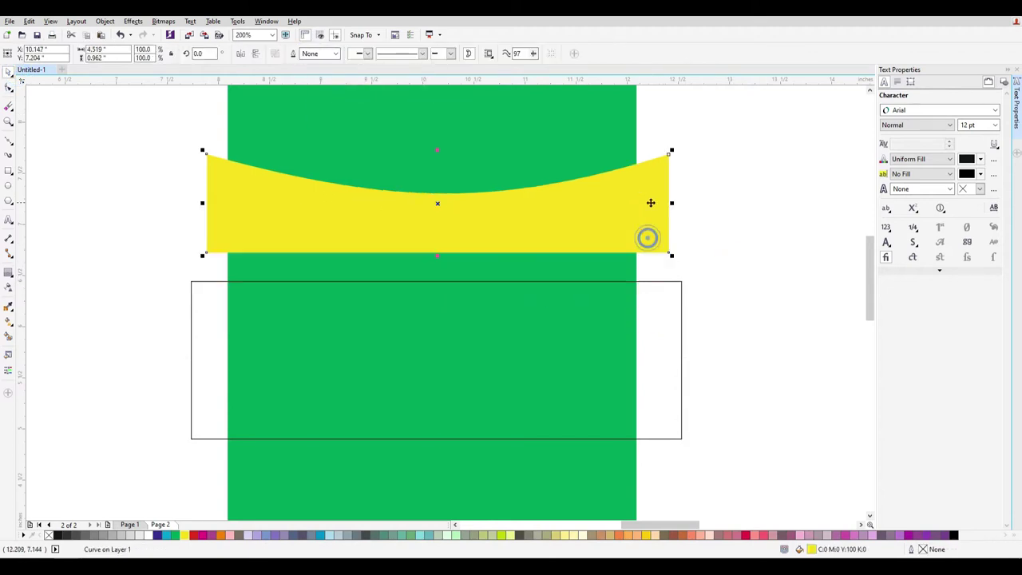
left_click(680, 283)
key("Delete")
Weld a mirrored copy of the yellow half below the original and stretch the resulting shape to about 2.51 inches high
left_click(577, 255)
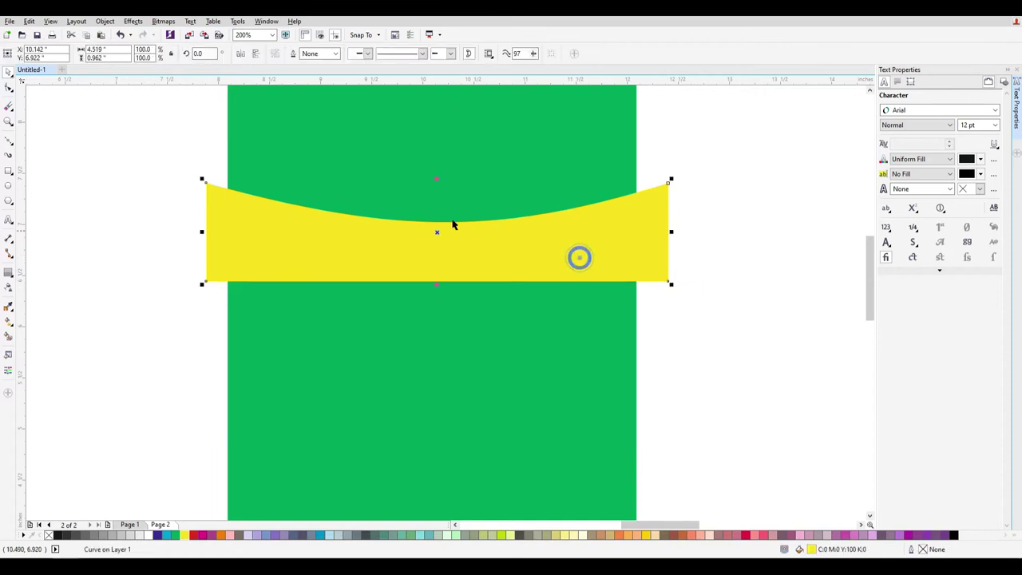
left_click_drag(436, 180, 452, 319)
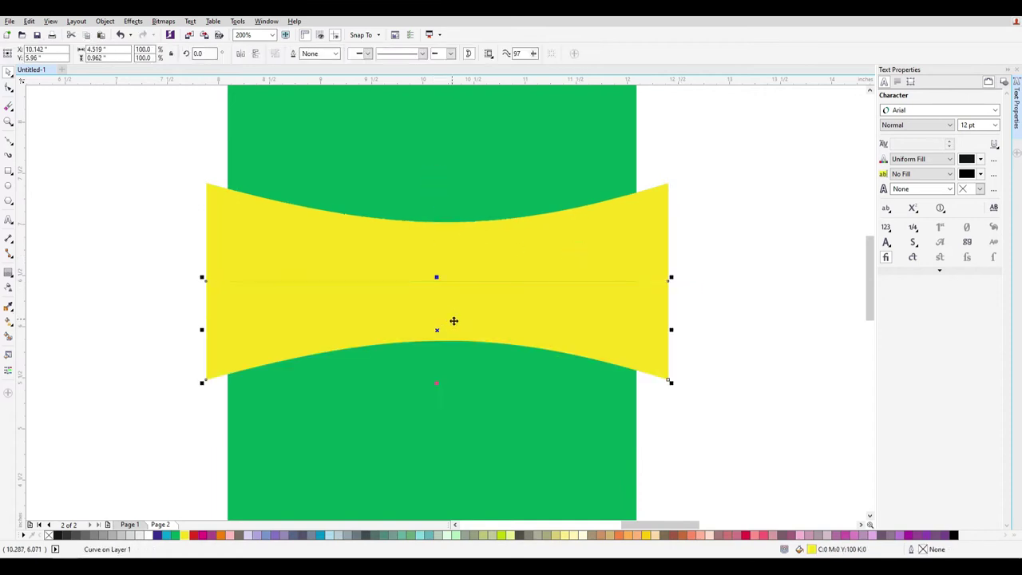
left_click(613, 247, "shift")
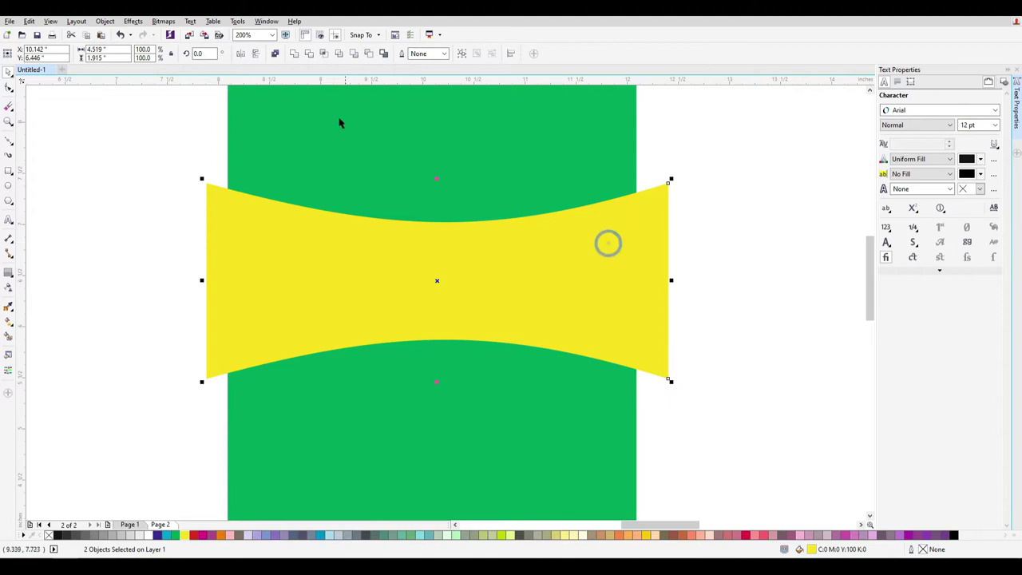
left_click(294, 54)
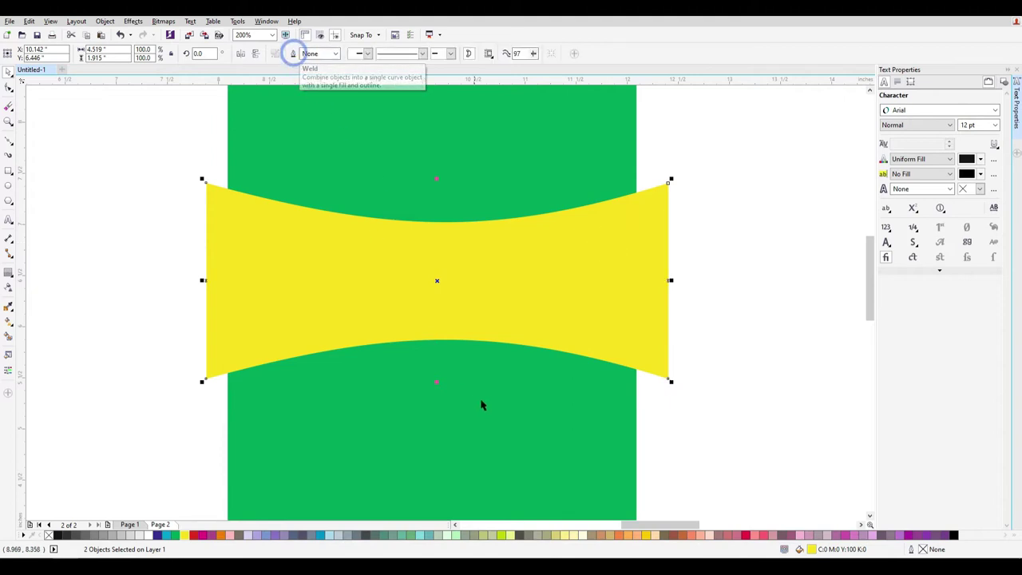
left_click_drag(437, 381, 437, 442)
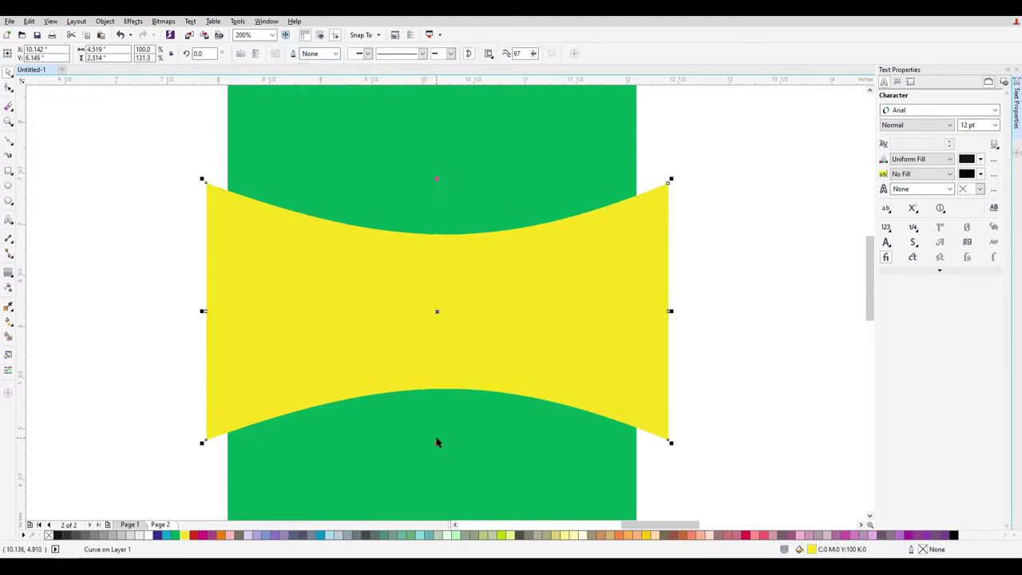
Duplicate the yellow band slightly above and behind the original and fill the copy with Chartreuse (C40 Y100)
left_click(524, 328)
left_click(520, 356)
left_click_drag(508, 357, 505, 348)
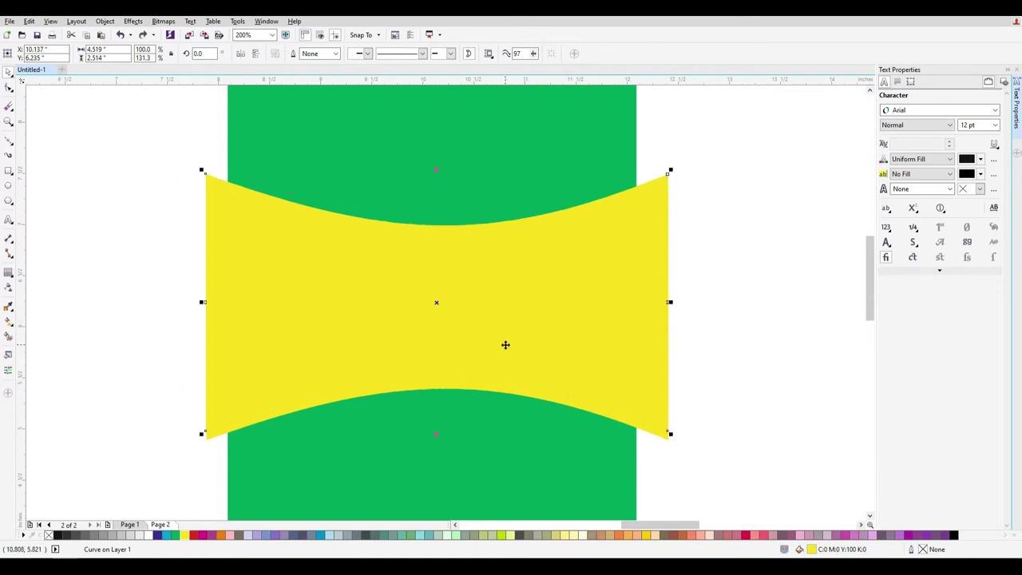
left_click(504, 535)
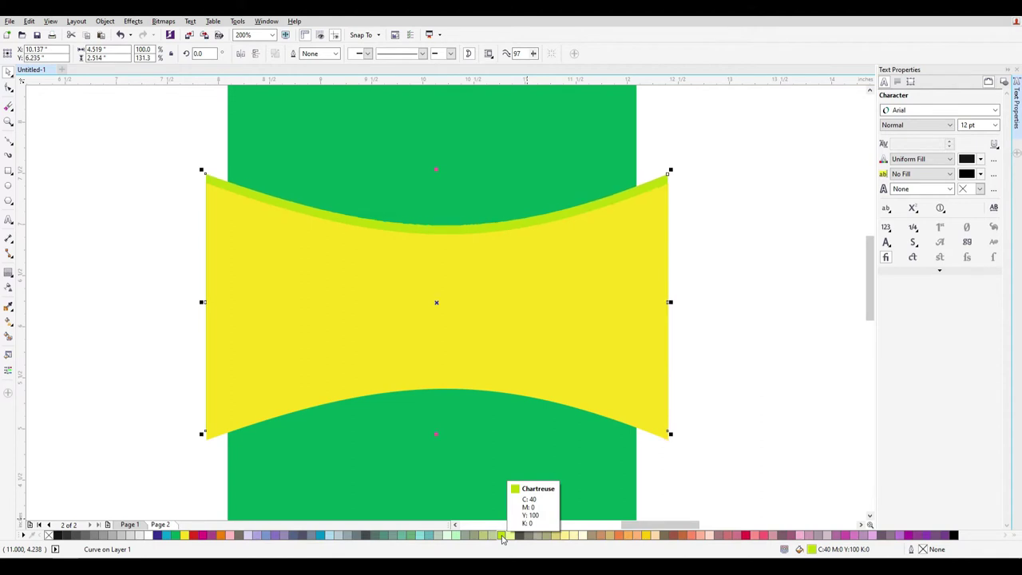
Try to trim the yellow and chartreuse bands against each other to leave a thin curved strip
left_click(511, 330, "shift")
left_click_drag(486, 315, 445, 309)
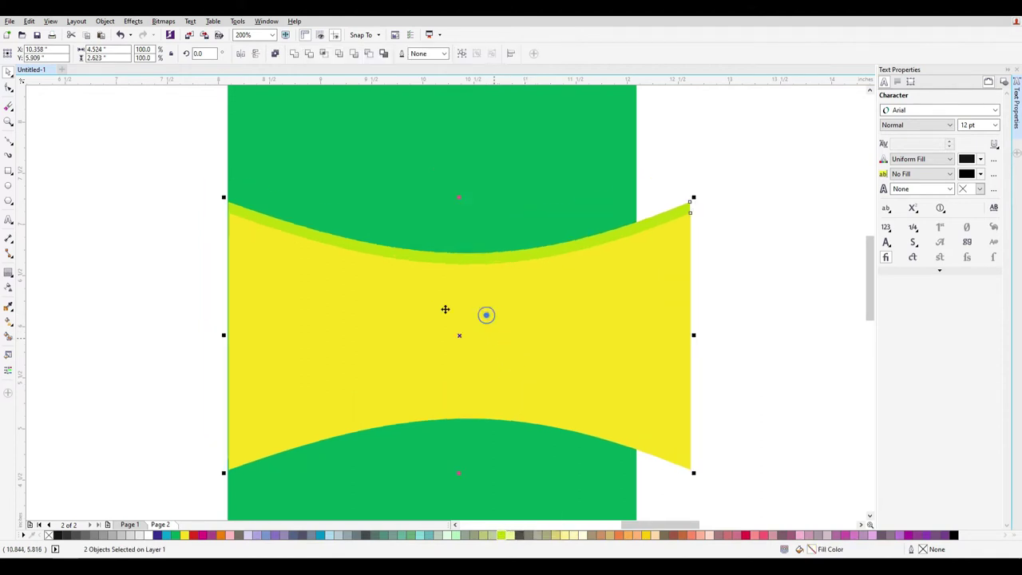
left_click(311, 56)
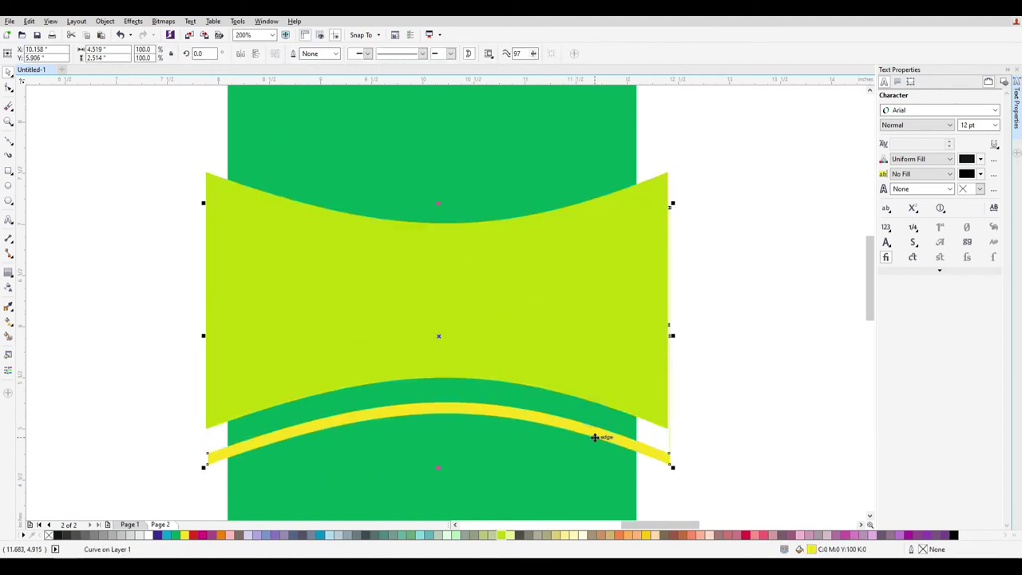
left_click(593, 441)
key("ctrl+z")
Send the yellow band behind the chartreuse one and widen the chartreuse band to about 4.58 inches
left_click(623, 233)
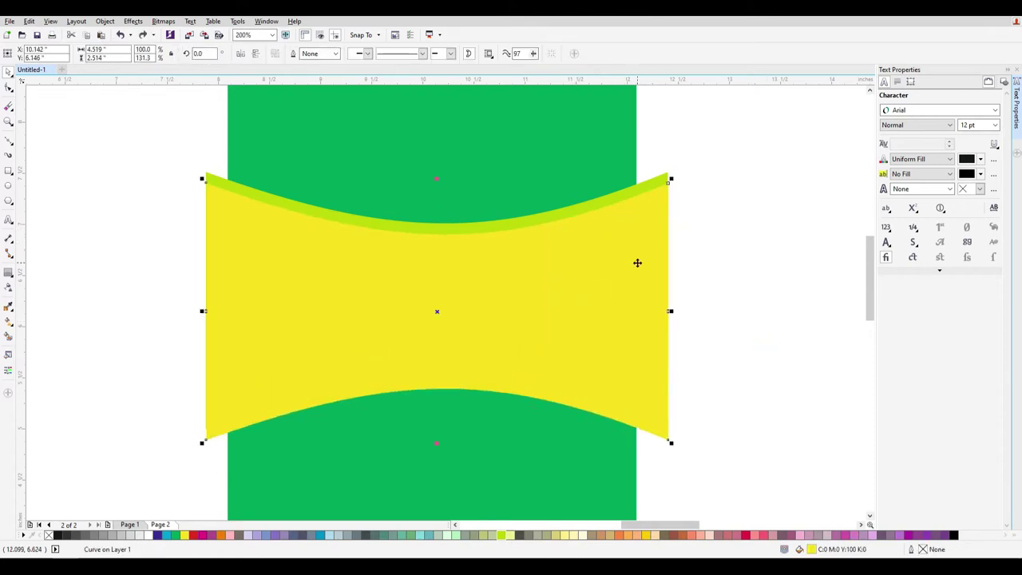
key("ctrl+Page_Down")
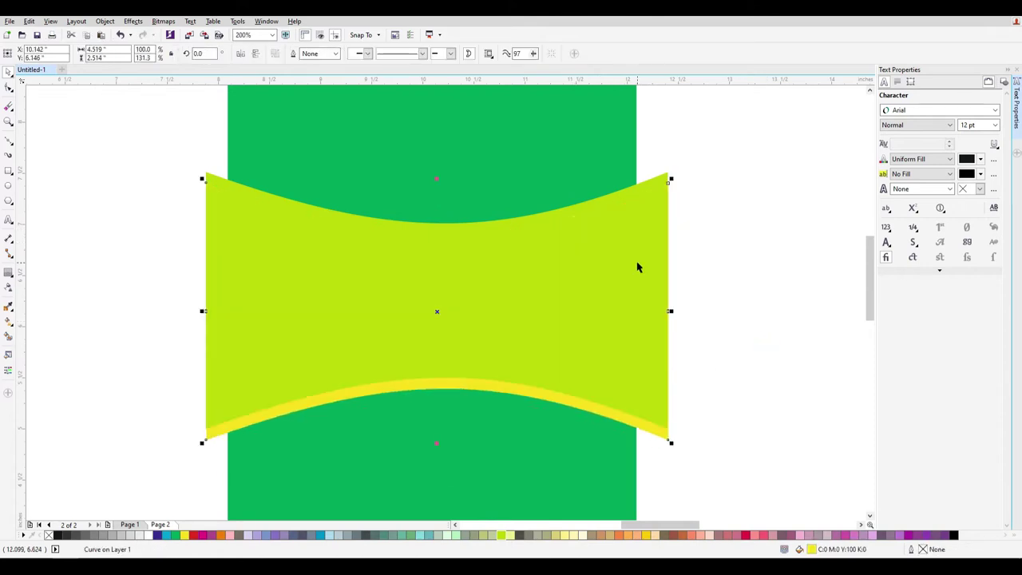
left_click(465, 385)
left_click_drag(150, 150, 706, 461)
left_click(579, 331)
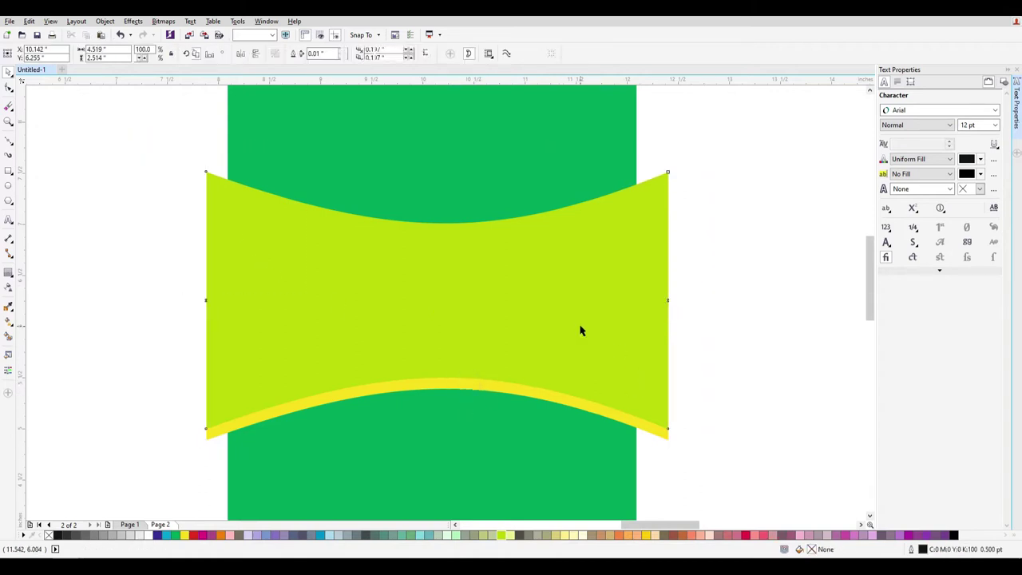
left_click_drag(673, 300, 680, 300)
Trim the yellow band with the chartreuse band, leaving only a thin curved strip along its lower edge
left_click_drag(160, 141, 687, 514)
key("Up")
key("Up")
key("Up")
left_click(549, 297)
left_click(552, 369, "shift")
left_click(310, 57)
left_click_drag(582, 365, 581, 301)
key("ctrl+z")
left_click(659, 406)
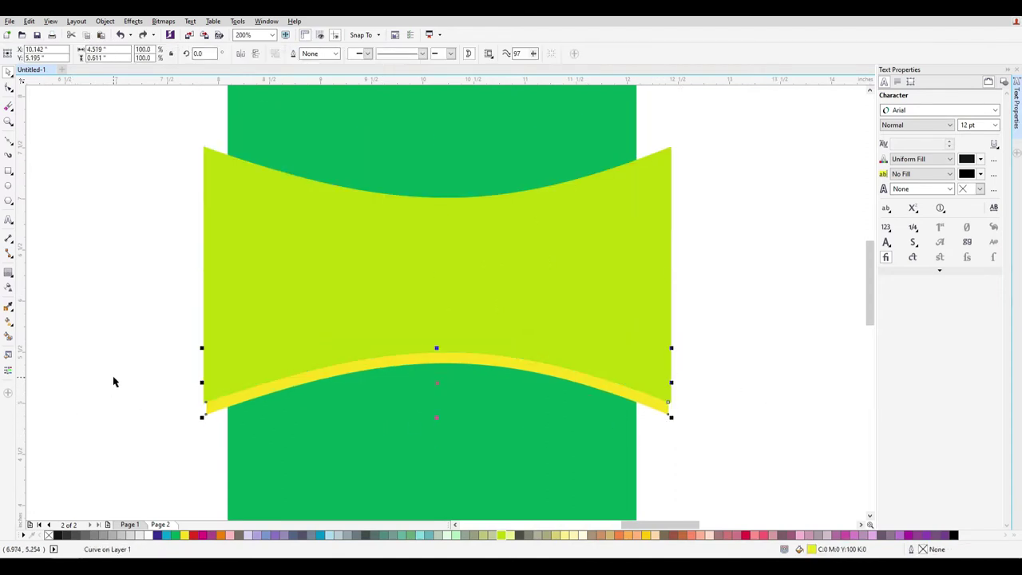
Apply a linear fountain fill to the yellow strip, from yellow to a gold of M20 Y100 K21
key("g")
left_click_drag(183, 399, 359, 427)
left_click_drag(183, 408, 285, 397)
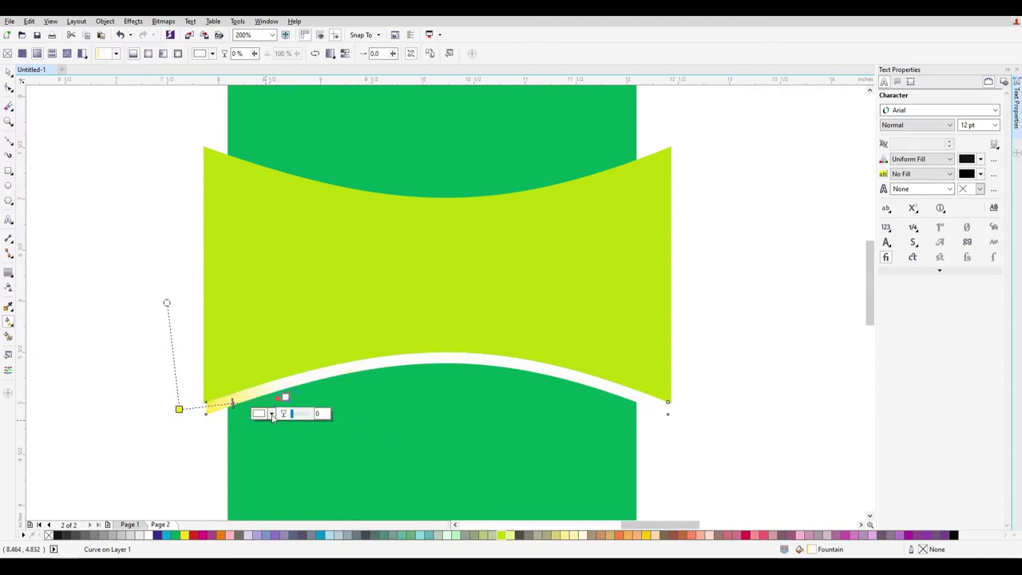
left_click(269, 413)
left_click(310, 501)
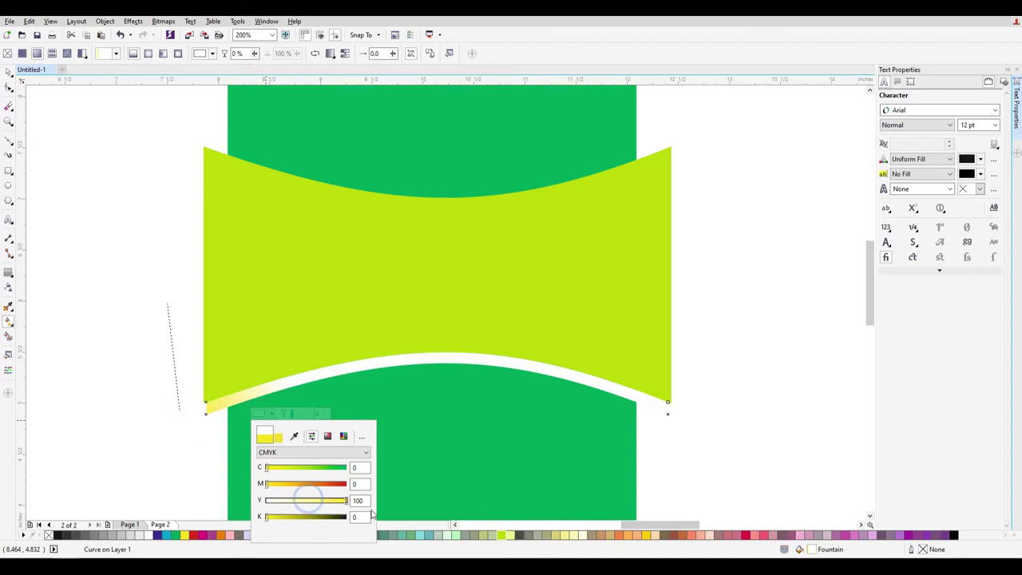
left_click_drag(289, 517, 283, 518)
left_click(281, 483)
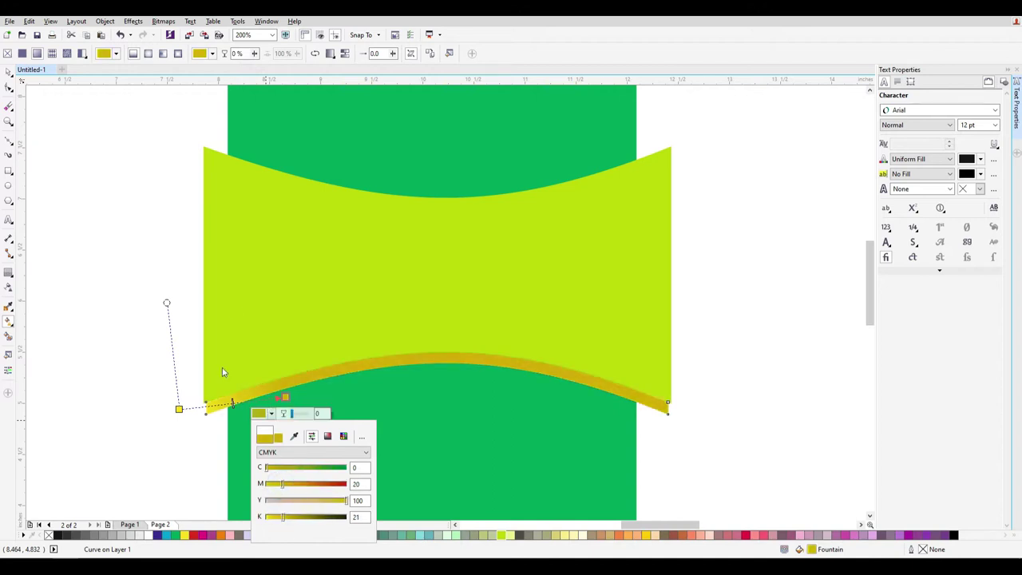
Shorten the strip's fountain fill at its left end and set the fill to Repeat and Mirror
left_click(179, 411)
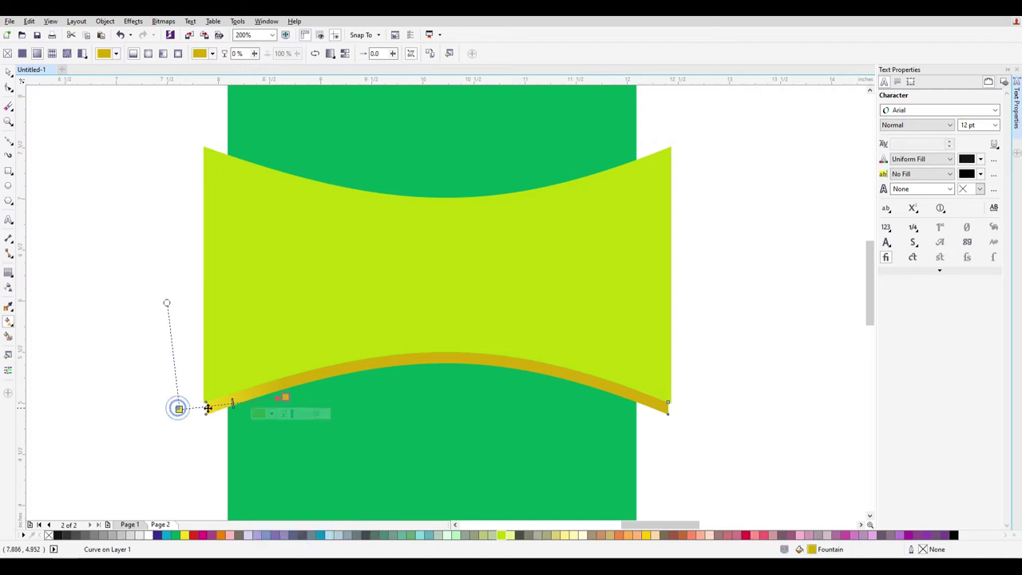
left_click_drag(179, 410, 200, 406)
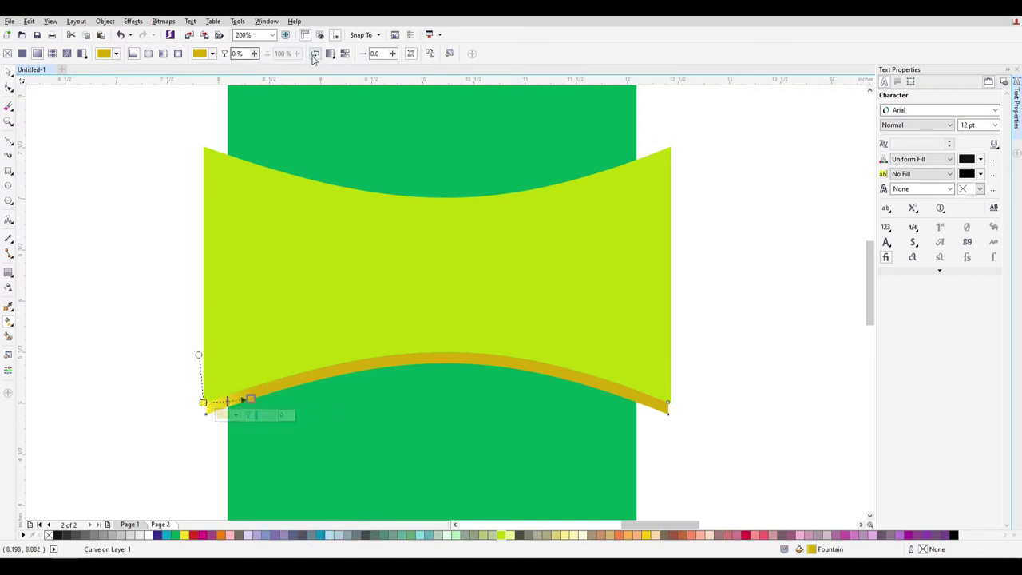
left_click(344, 53)
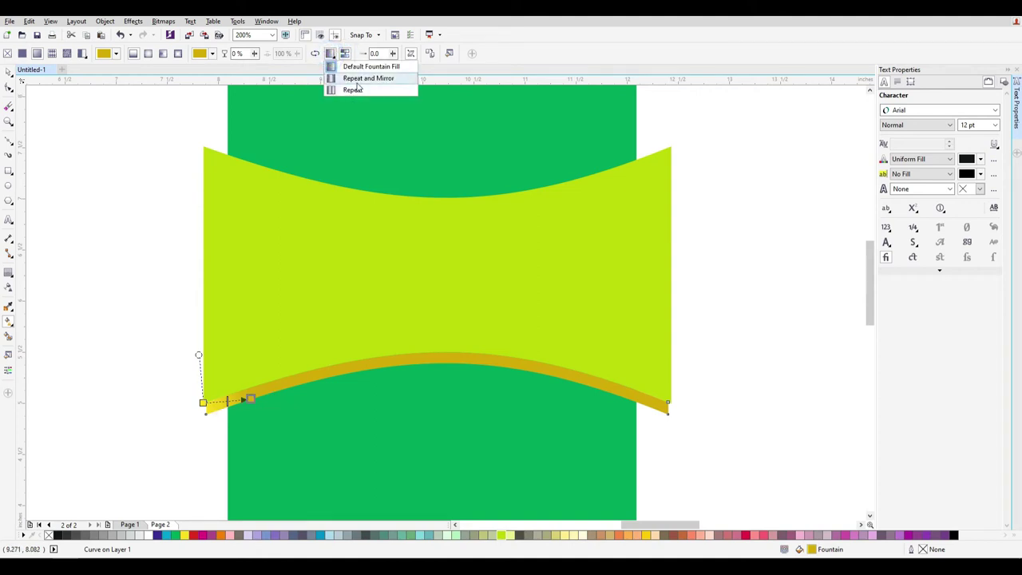
left_click(356, 90)
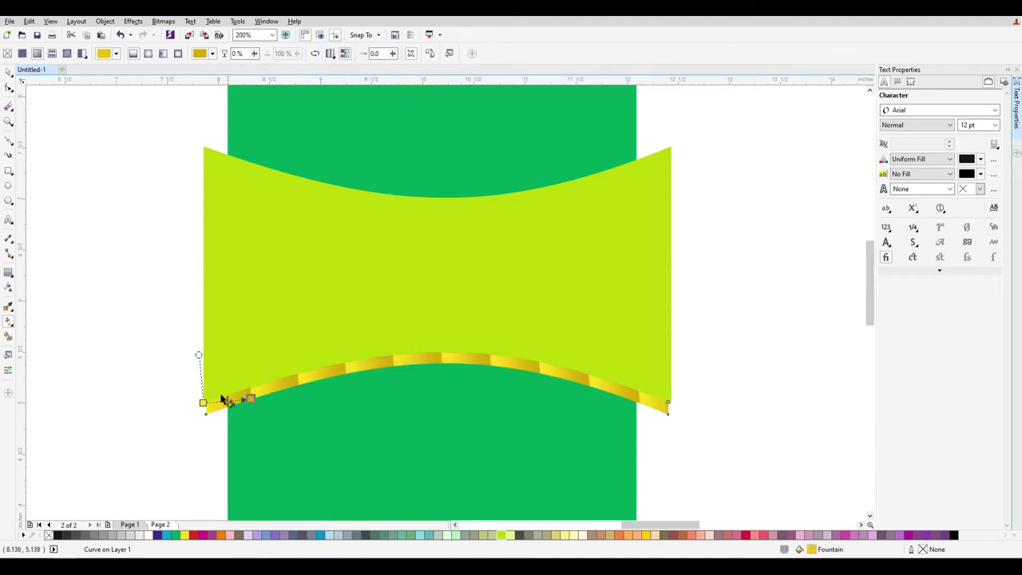
left_click(330, 53)
left_click(351, 66)
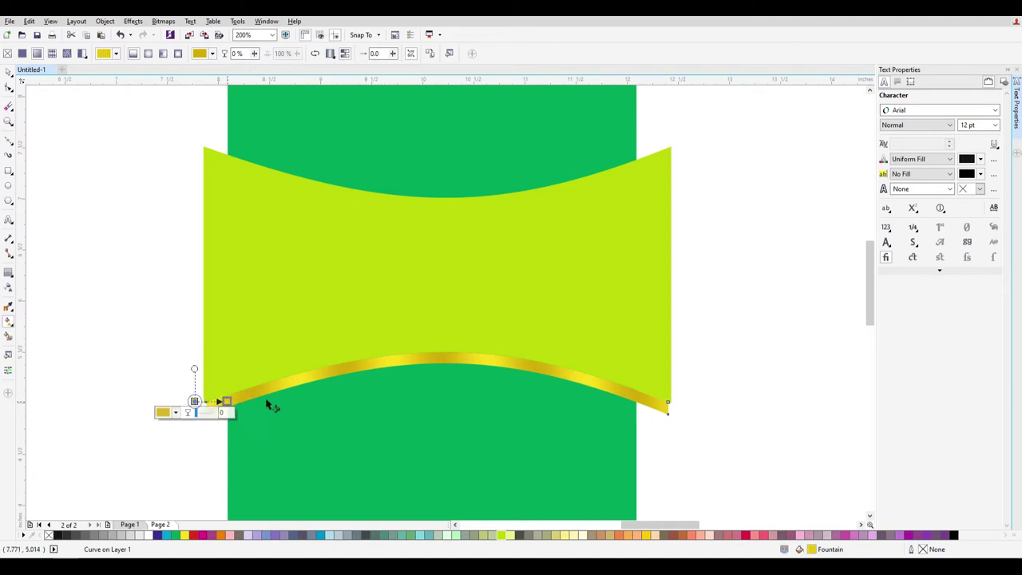
Adjust the start and end of the strip's fountain fill to set the spacing of the gold bands
left_click_drag(227, 401, 190, 409)
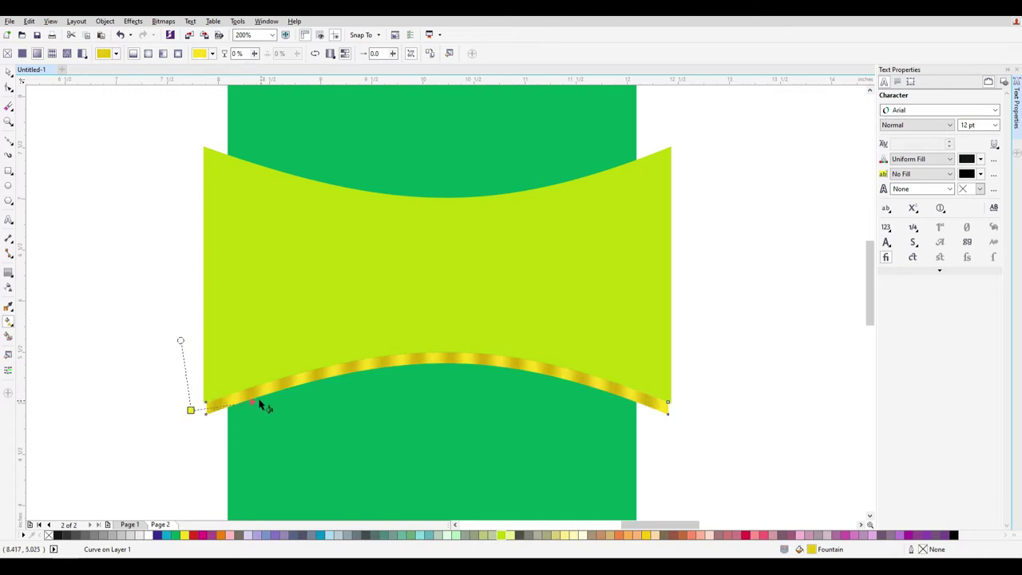
left_click(259, 404)
left_click(7, 72)
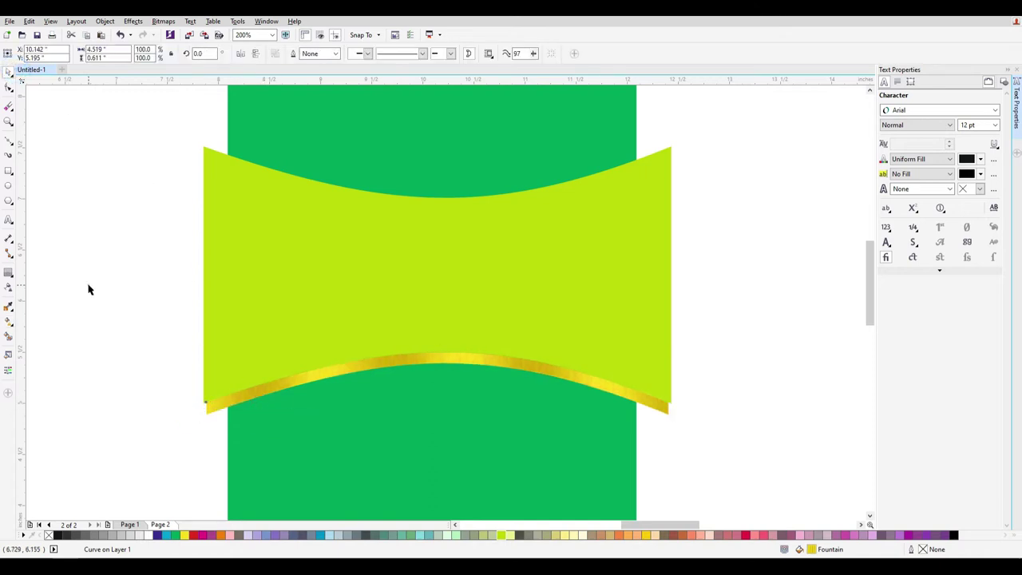
Create a vertically mirrored copy of the gold strip above the original, on the chartreuse band
left_click(438, 360)
left_click_drag(438, 416, 496, 283)
right_click(467, 320)
right_click(496, 283)
PowerClip the mirrored gold strip inside the chartreuse band
left_click(543, 64)
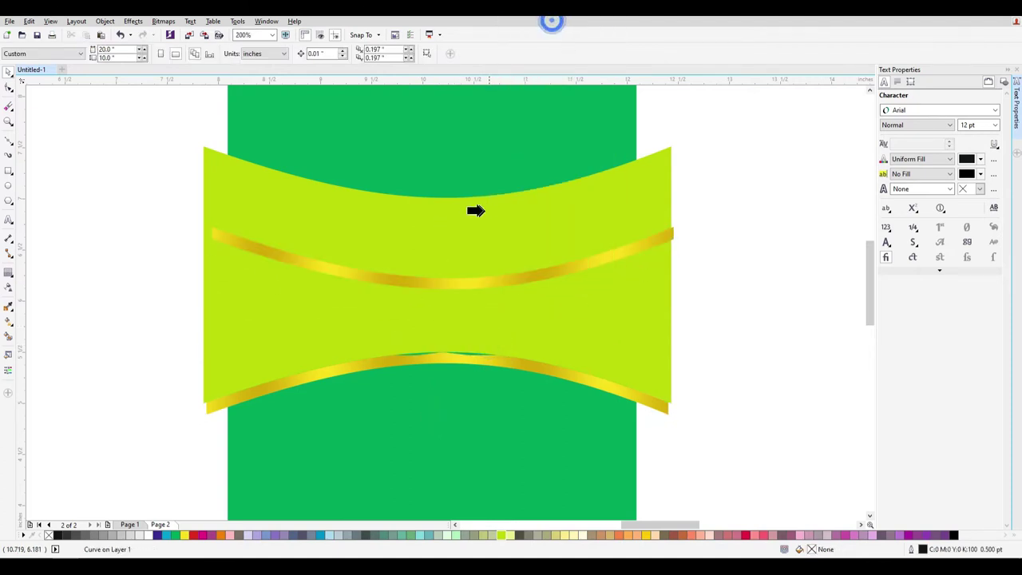
left_click(478, 210)
left_click(60, 184)
double_click(491, 299)
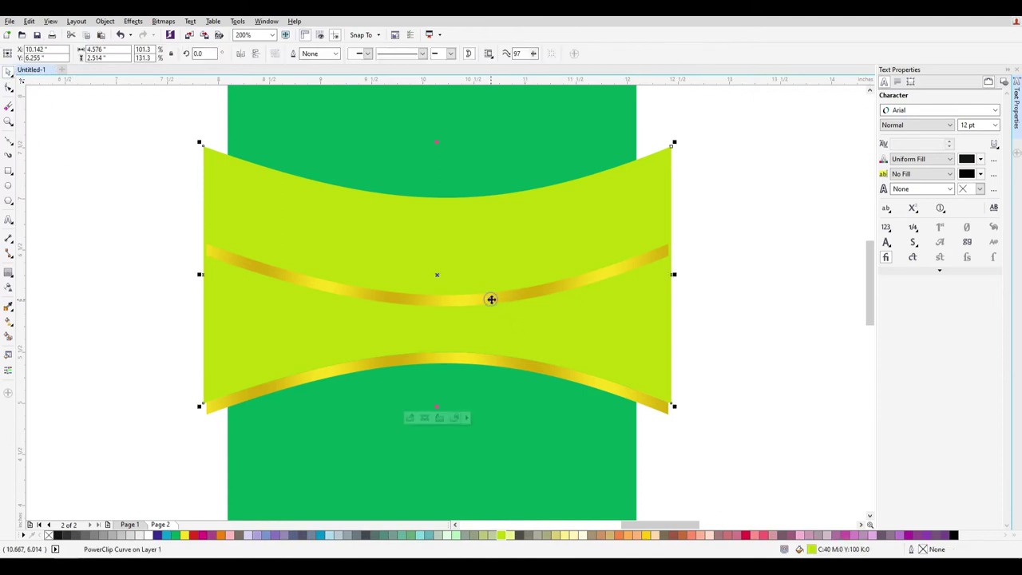
Edit the band's PowerClip contents, move the mirrored gold strip up along the band's upper curved edge, and finish editing
left_click(9, 73)
left_click_drag(442, 304, 449, 301)
right_click(476, 298)
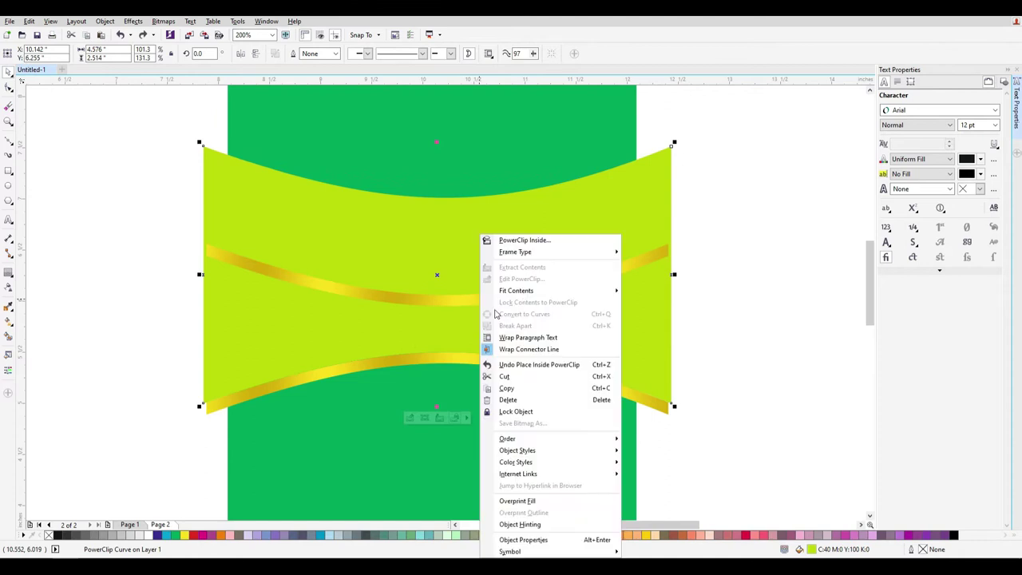
left_click(558, 279)
left_click_drag(559, 297, 554, 207)
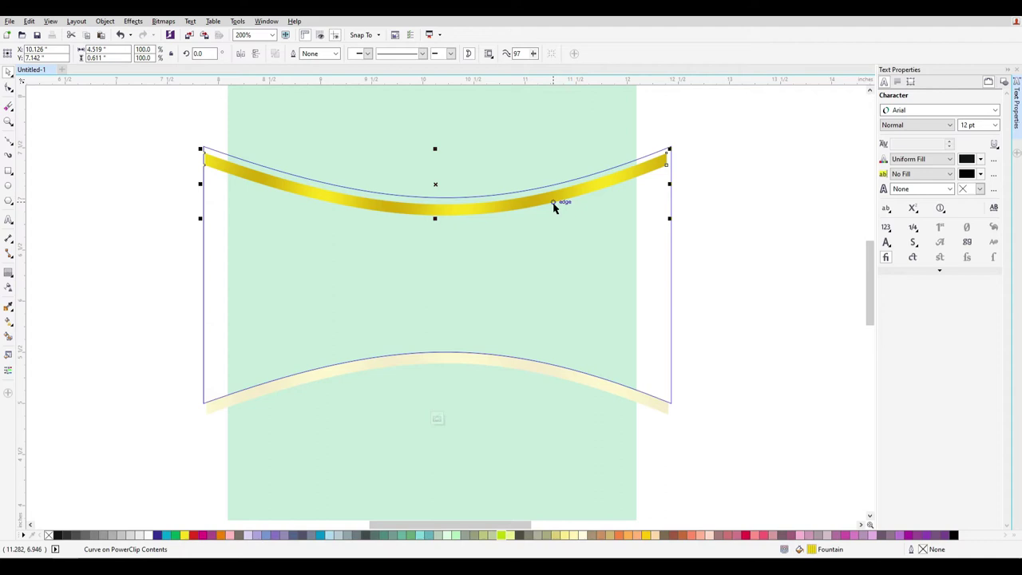
right_click(556, 201)
left_click(613, 230)
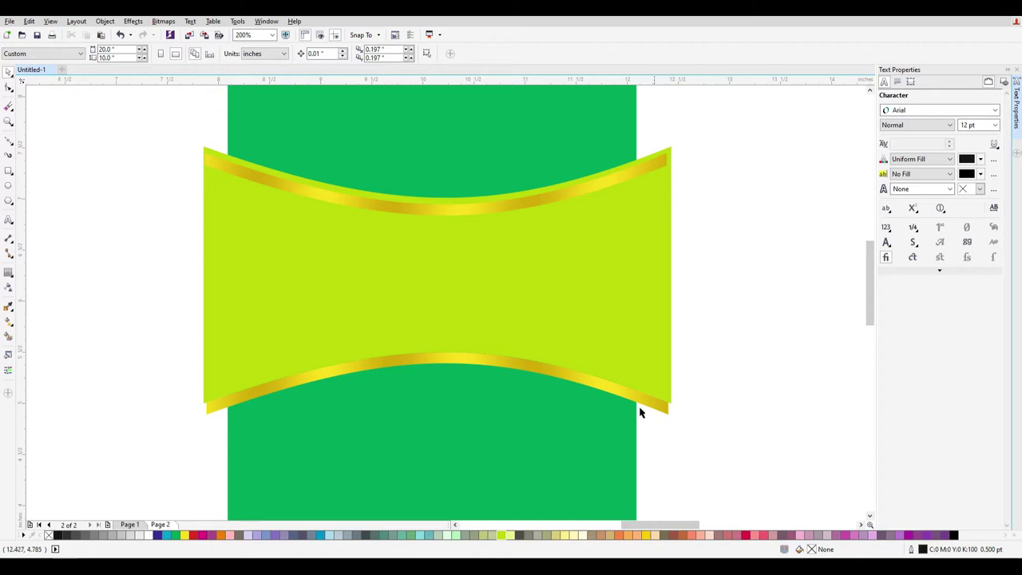
Give the lower gold strip a black hairline outline
left_click_drag(528, 377, 526, 389)
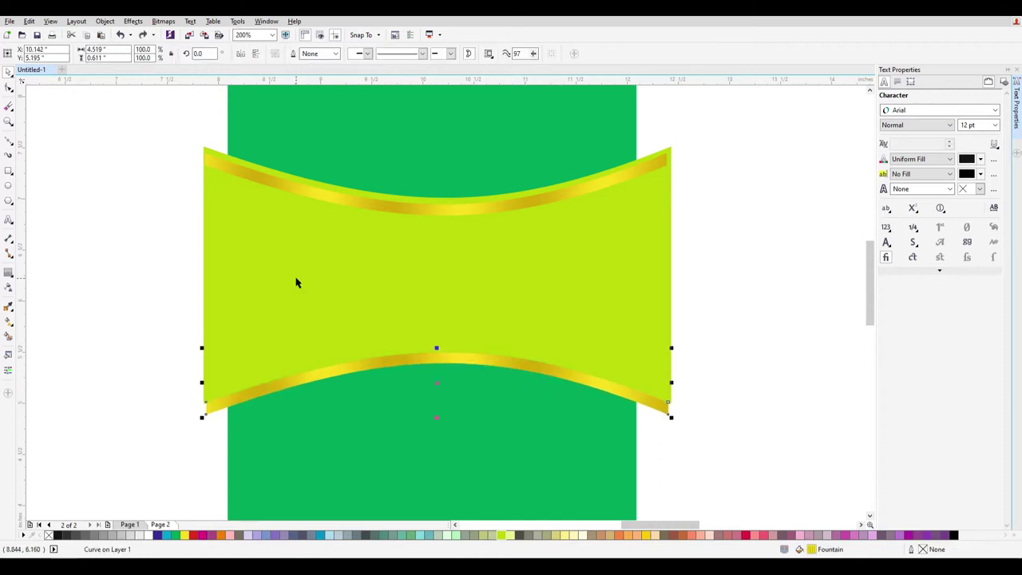
right_click(56, 535)
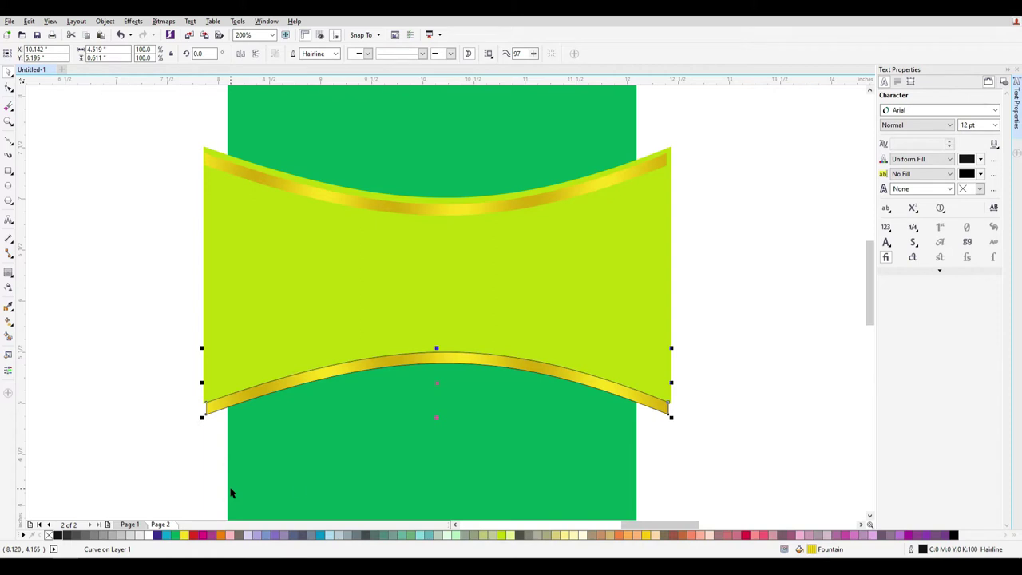
left_click(771, 388)
left_click_drag(772, 456, 151, 110)
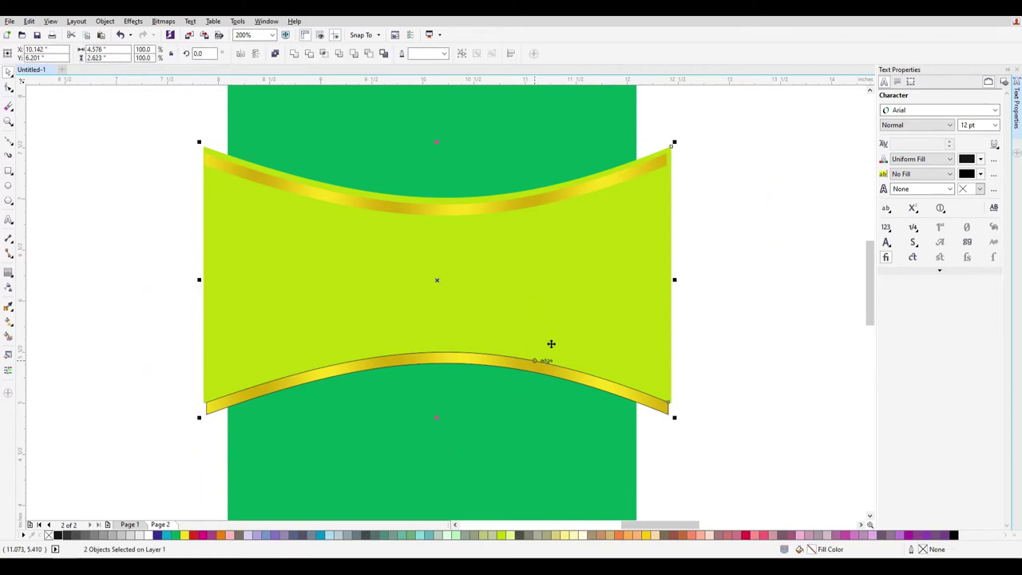
left_click(721, 345)
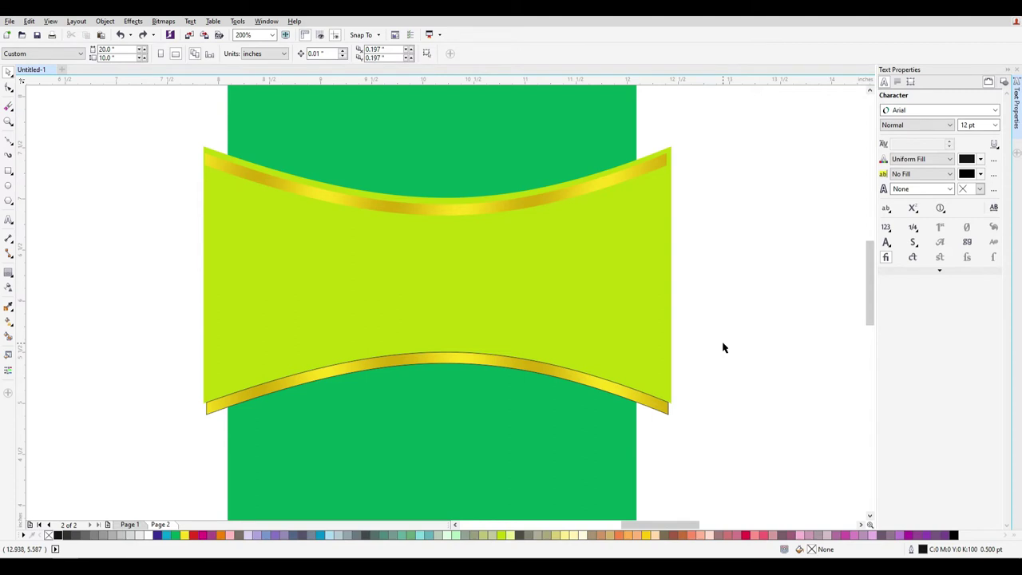
Fill the curved band with dark green, C90 M15 Y99 K56
left_click(648, 286)
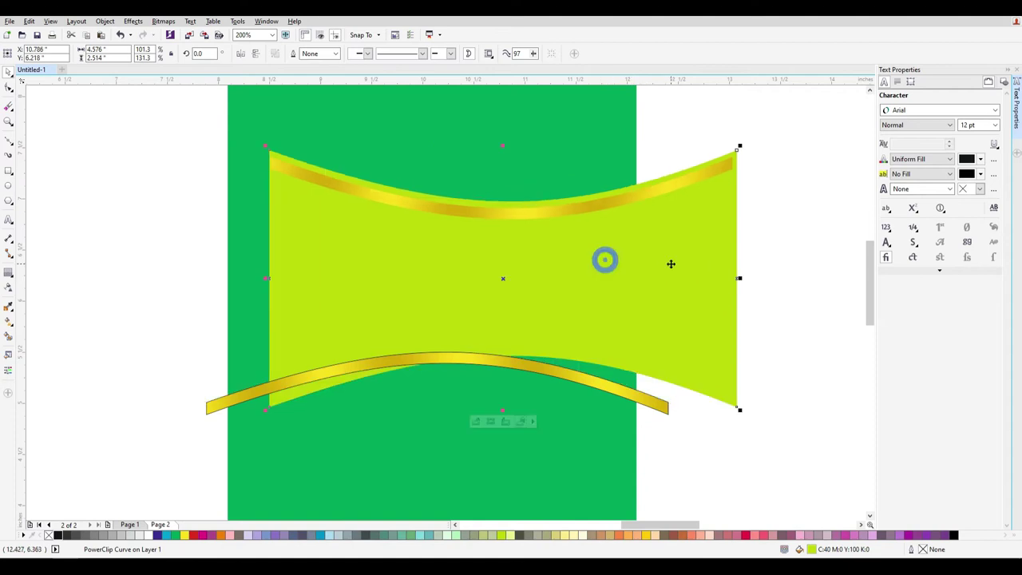
left_click_drag(177, 537, 186, 534)
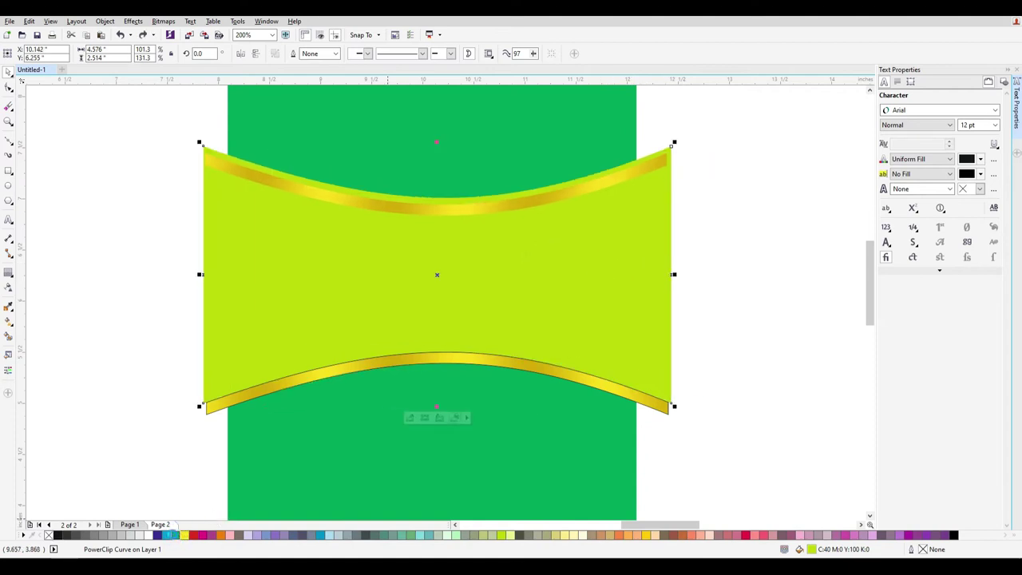
left_click(175, 535)
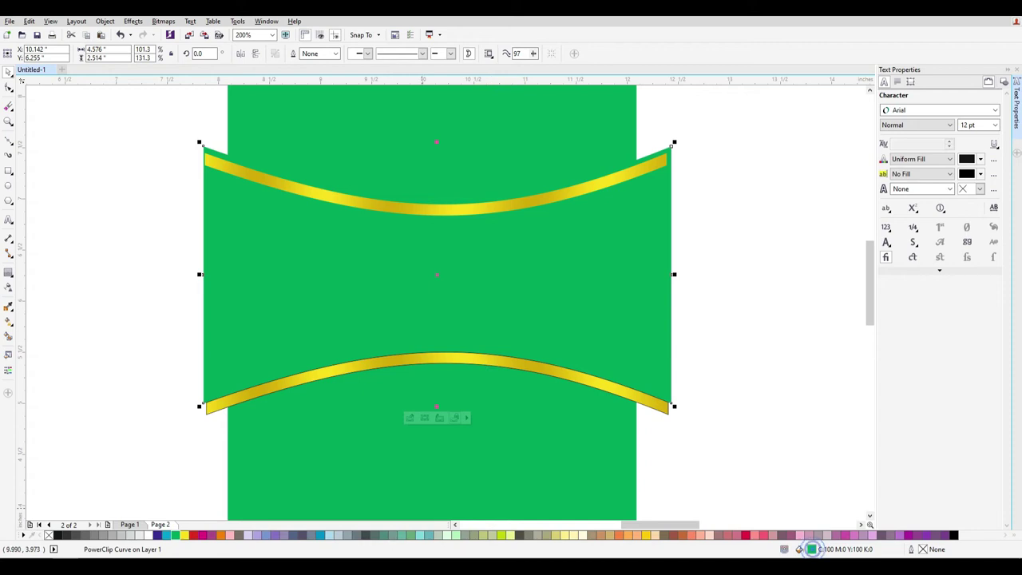
double_click(811, 550)
left_click(662, 239)
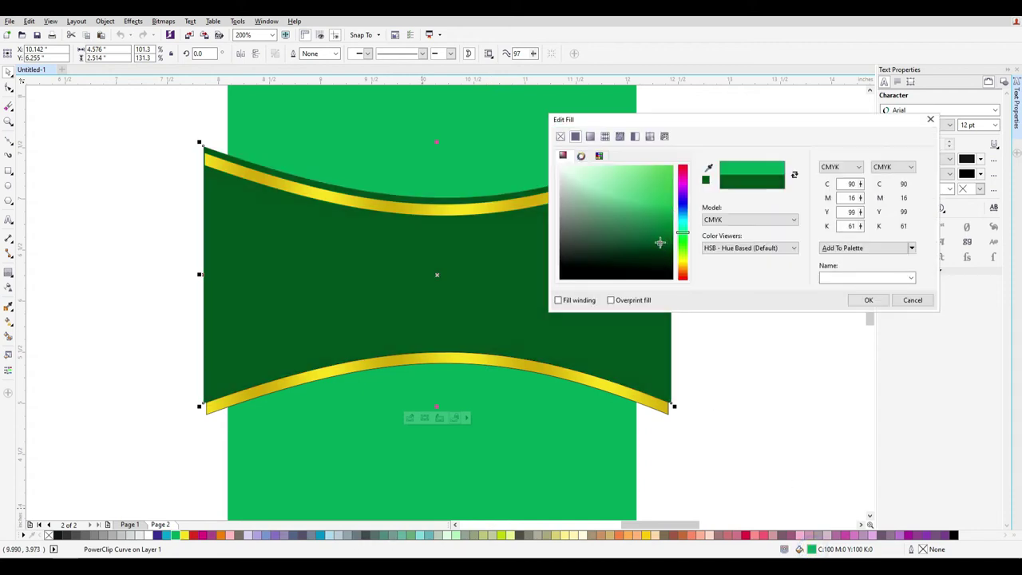
key("Return")
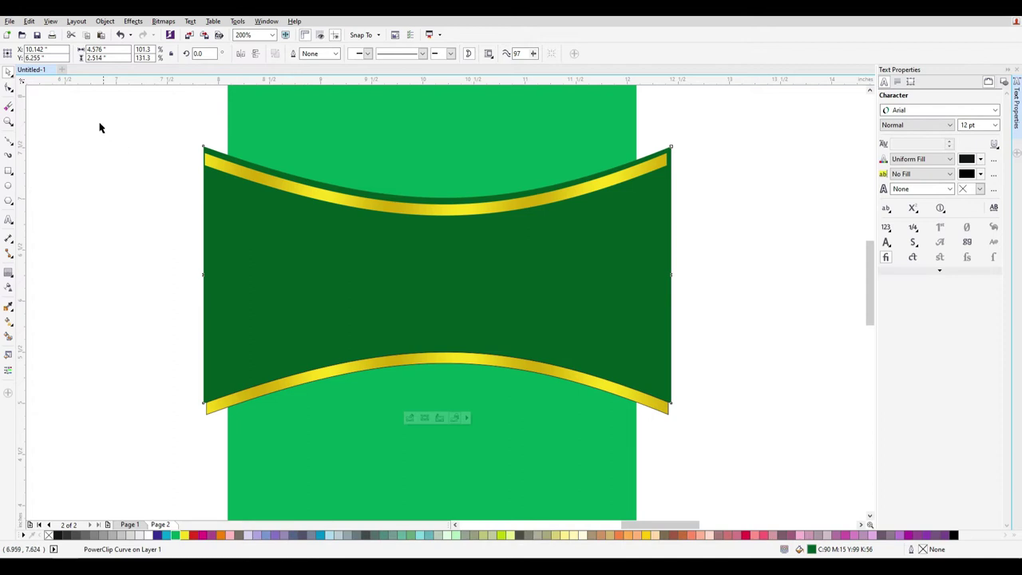
left_click_drag(485, 208, 486, 185)
key("ctrl+z")
left_click(732, 365)
left_click(626, 407)
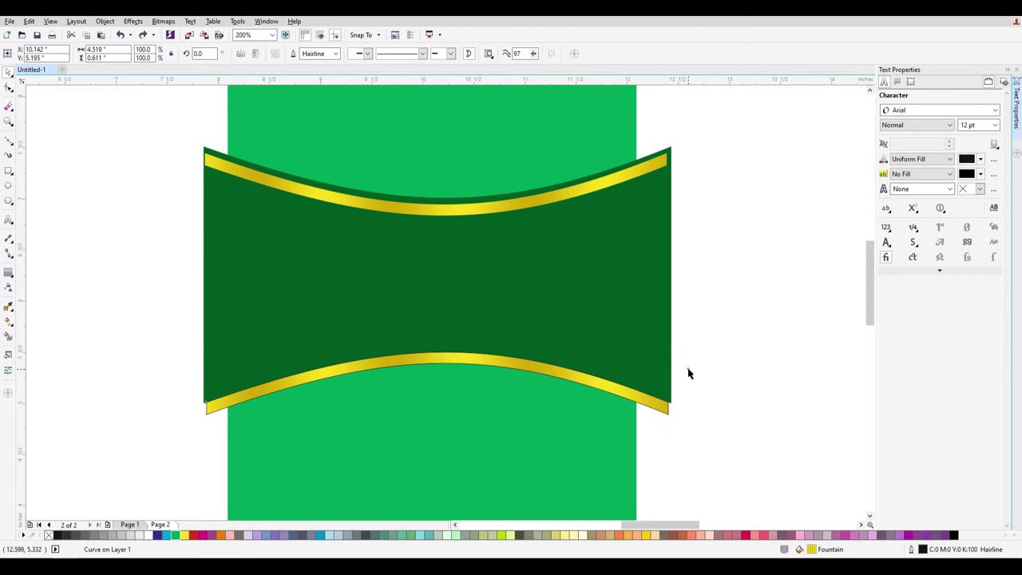
Recolor the 4 by 6 inch package rectangle behind the band with a very light gray fill
left_click(526, 144)
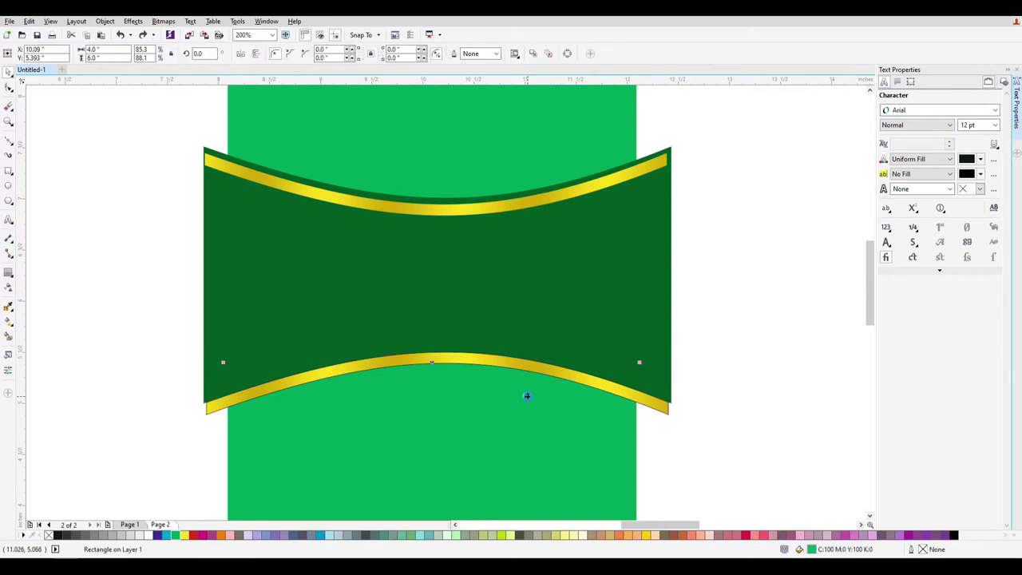
scroll(527, 395, "down", 1)
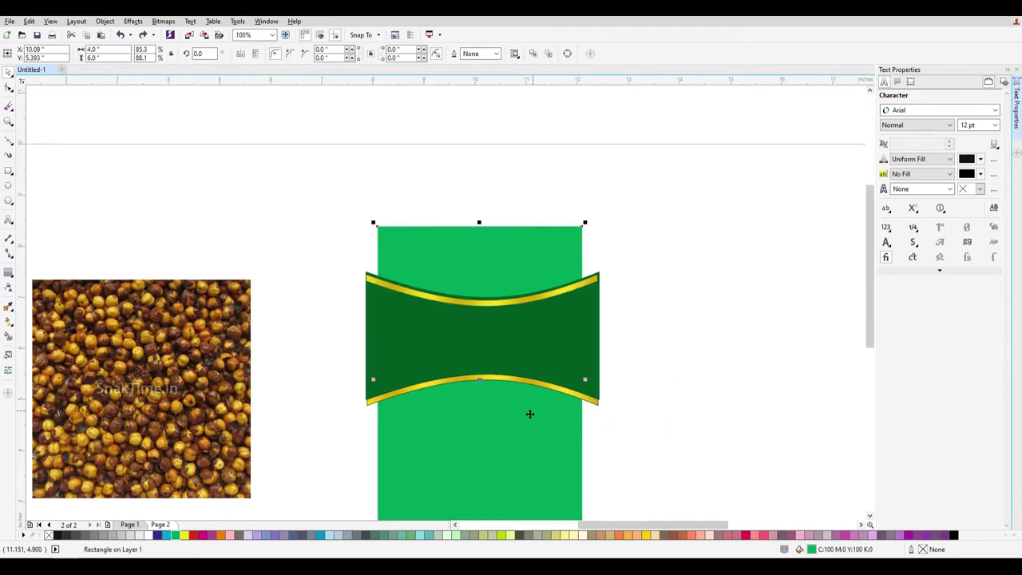
left_click(116, 535)
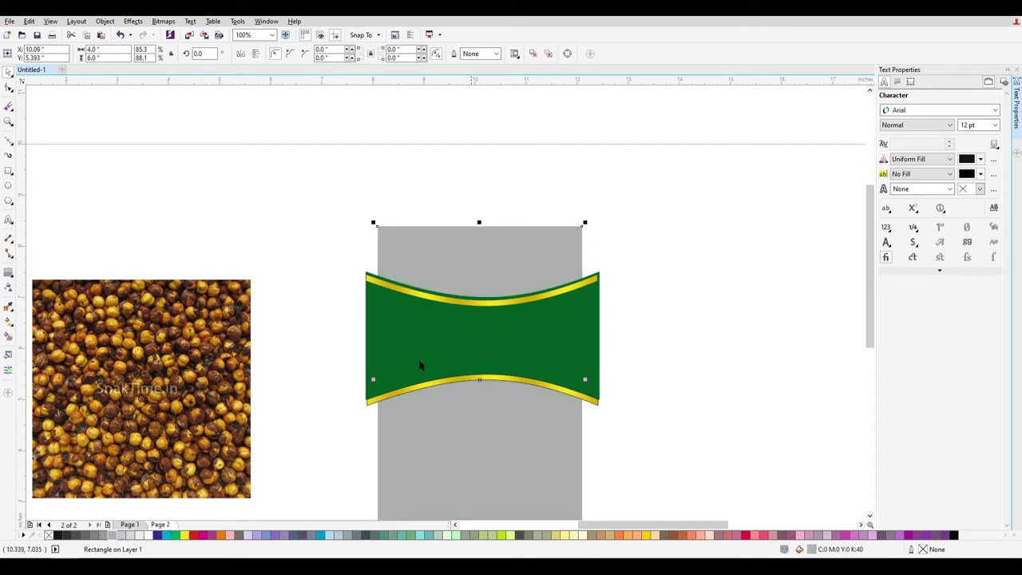
left_click(125, 535)
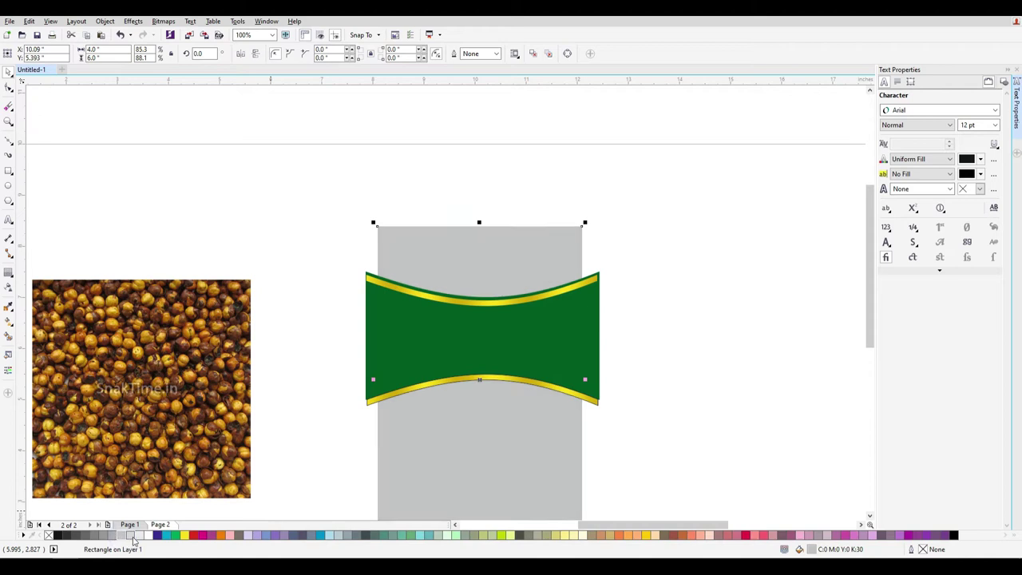
left_click(140, 535)
Move the roasted chickpea photo nearer to the package and PowerClip it inside the light gray rectangle
left_click(244, 351)
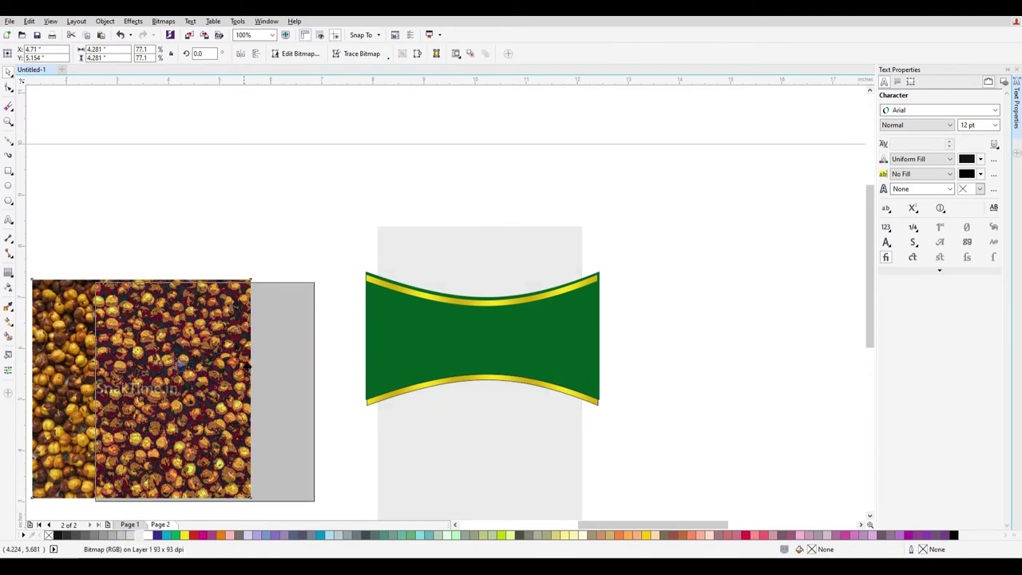
scroll(275, 383, "down", 2)
left_click_drag(208, 391, 232, 397)
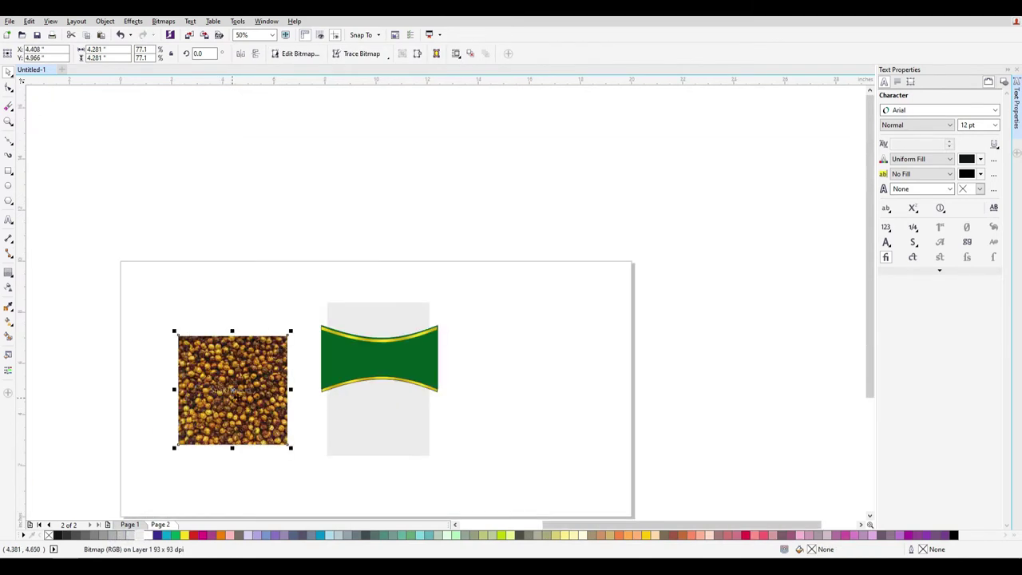
right_click(232, 393)
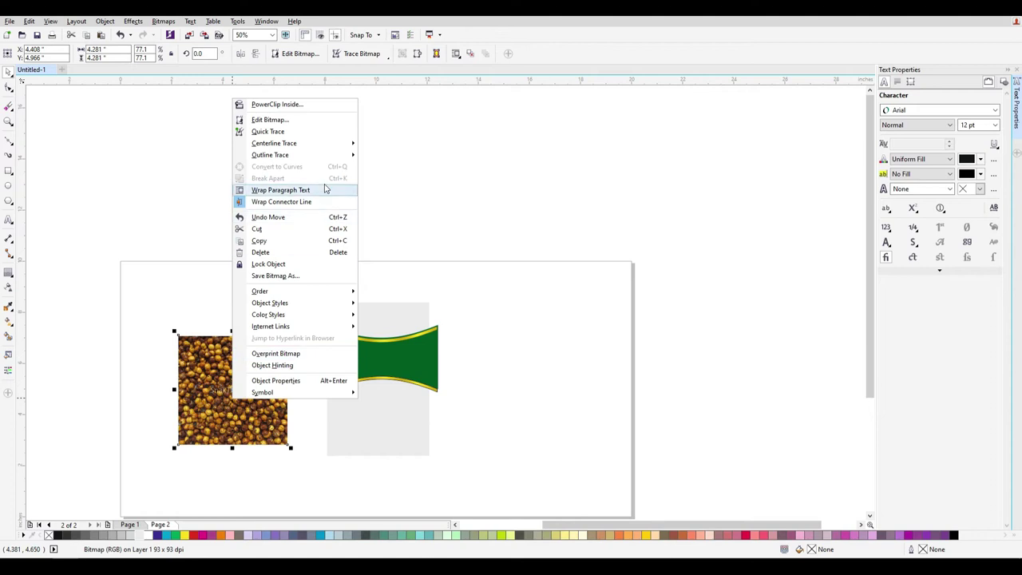
left_click(318, 111)
left_click(423, 443)
Move the clipped chickpea photo down to fill the package area below the band, and finish editing the PowerClip
left_click(379, 403)
left_click_drag(379, 403, 380, 438)
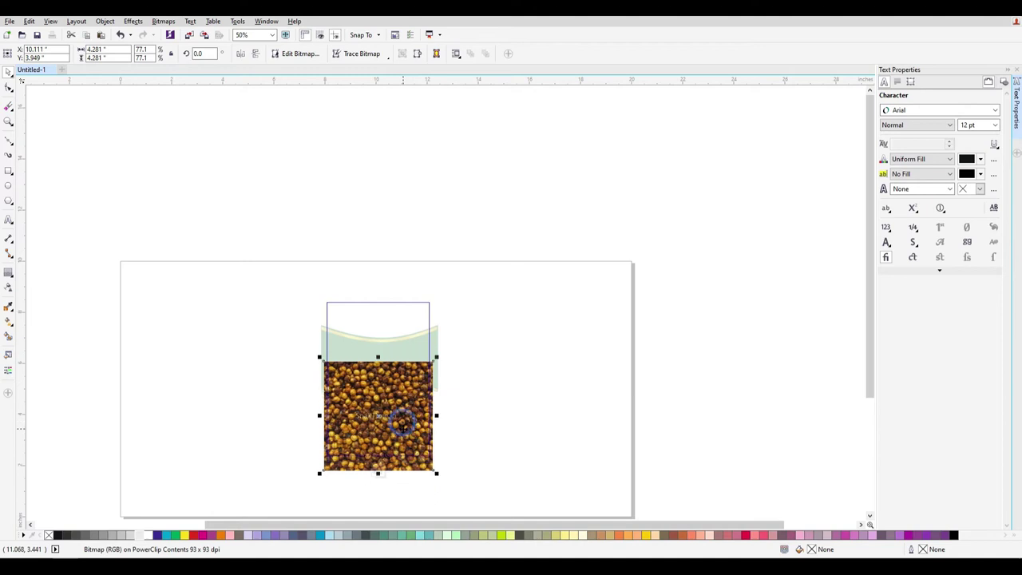
right_click(395, 402)
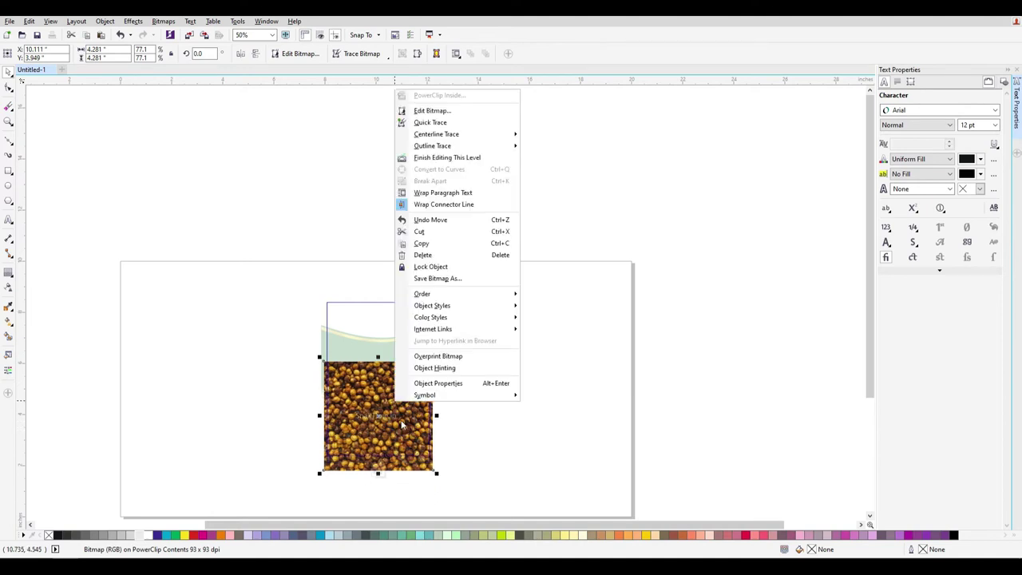
left_click(468, 162)
left_click_drag(516, 504, 273, 270)
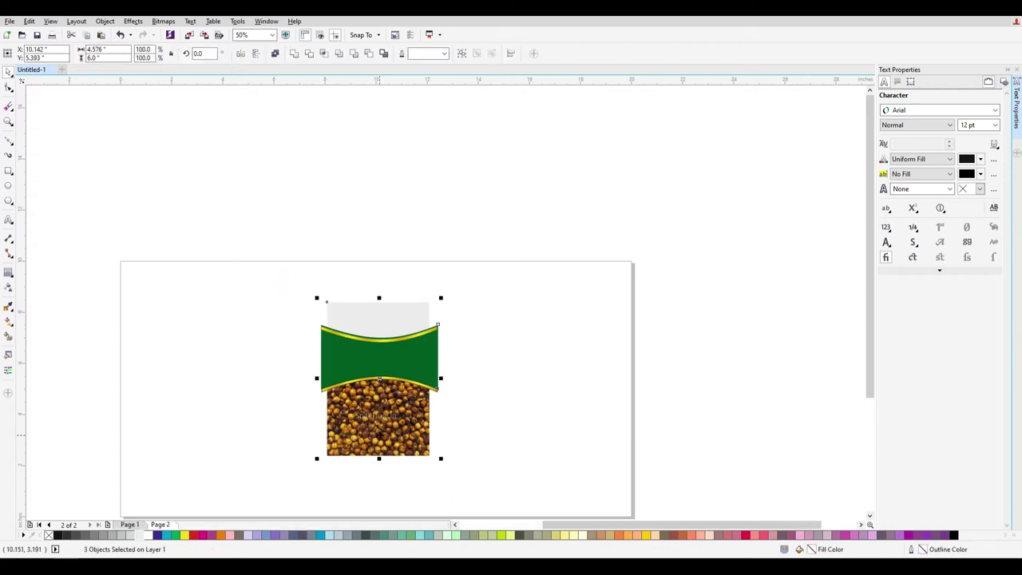
scroll(386, 422, "up", 1)
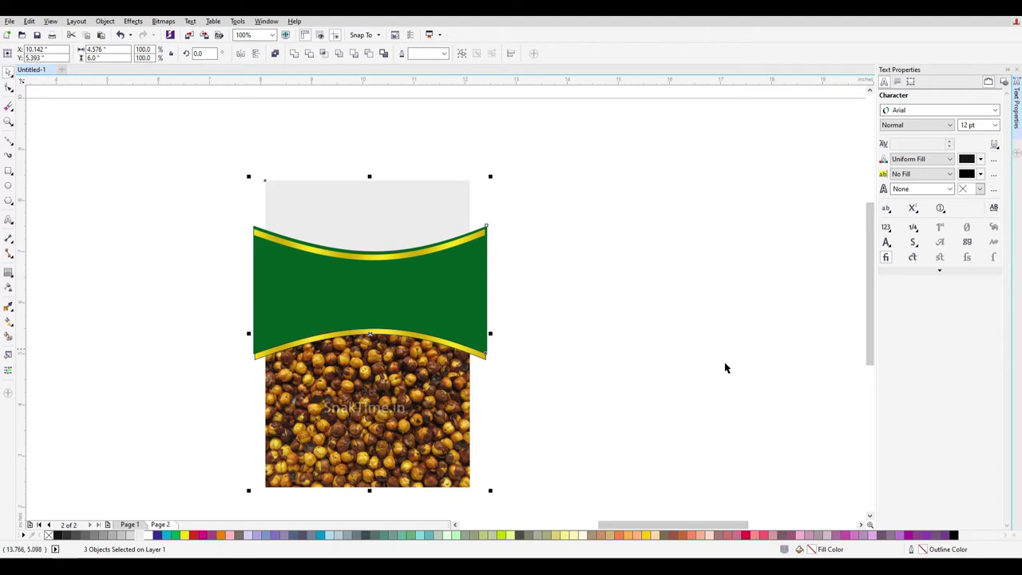
left_click(708, 406)
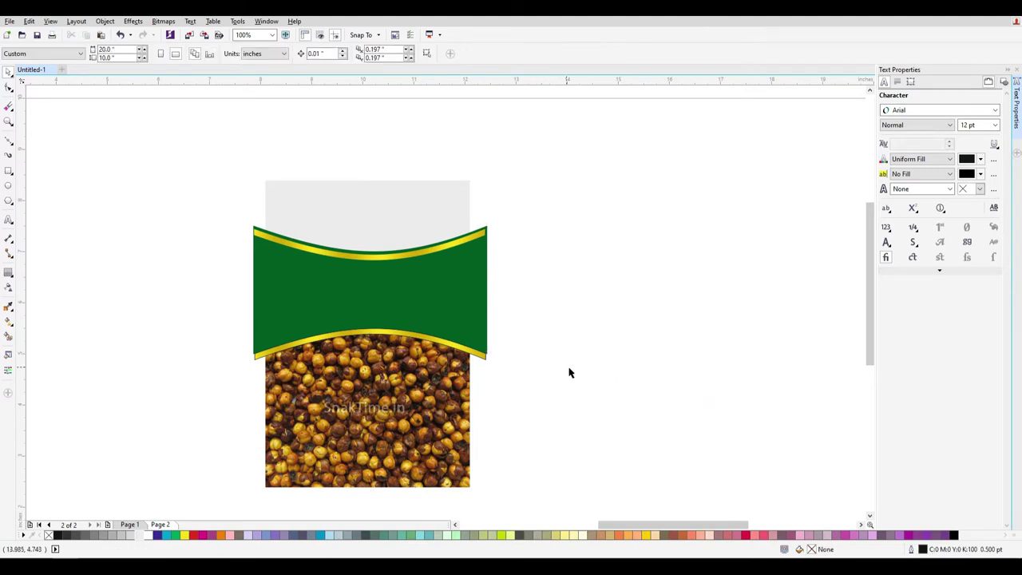
Add the artistic text "Chana" in the middle of the dark green band
scroll(396, 355, "up", 1)
left_click(7, 221)
left_click(281, 221)
type("Chamna")
key("BackSpace")
key("BackSpace")
key("BackSpace")
key("BackSpace")
key("BackSpace")
key("BackSpace")
type("Chana")
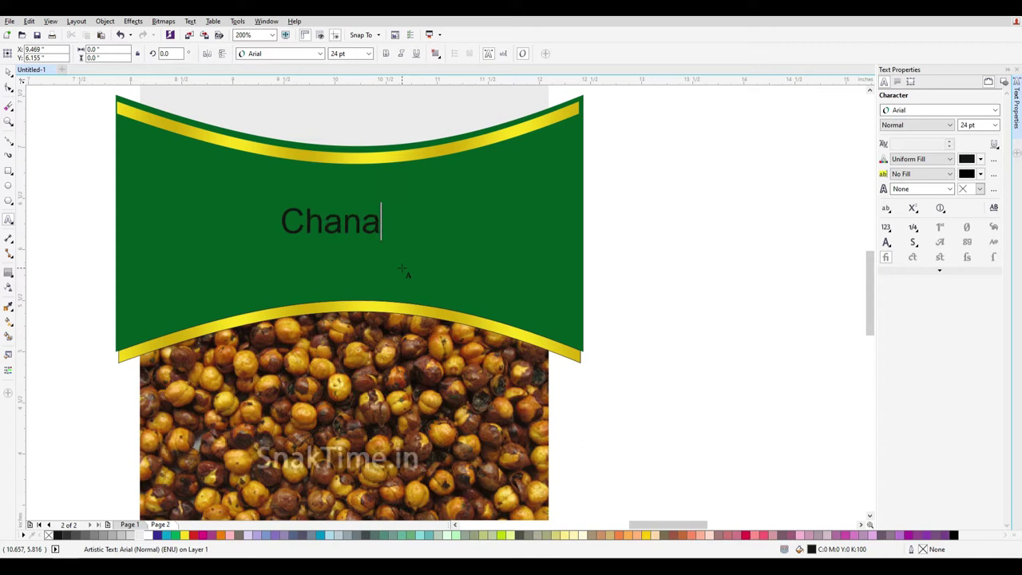
left_click(6, 70)
left_click(9, 71)
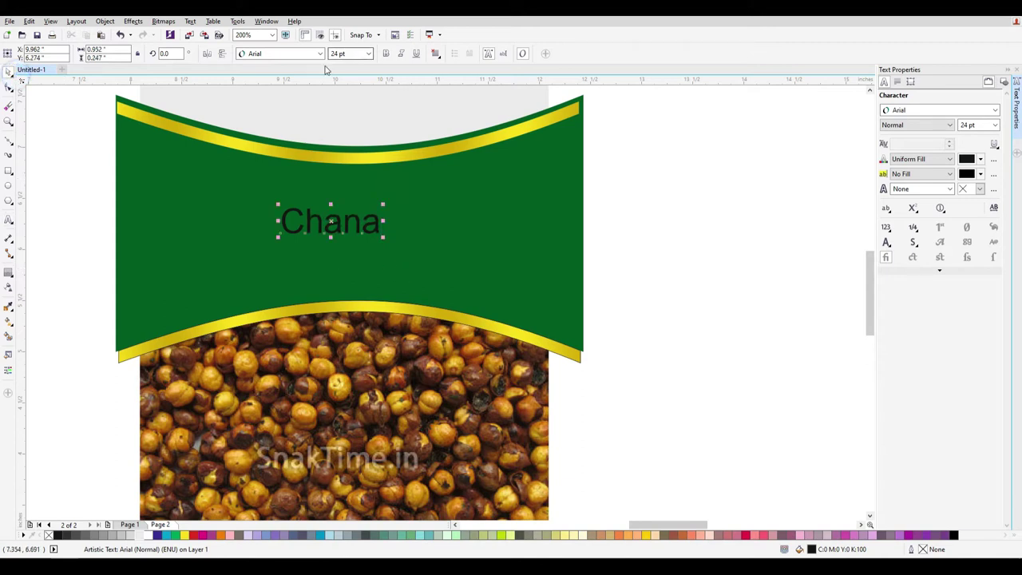
Set the font of the "Chana" text to DFMincho-SU
left_click(989, 114)
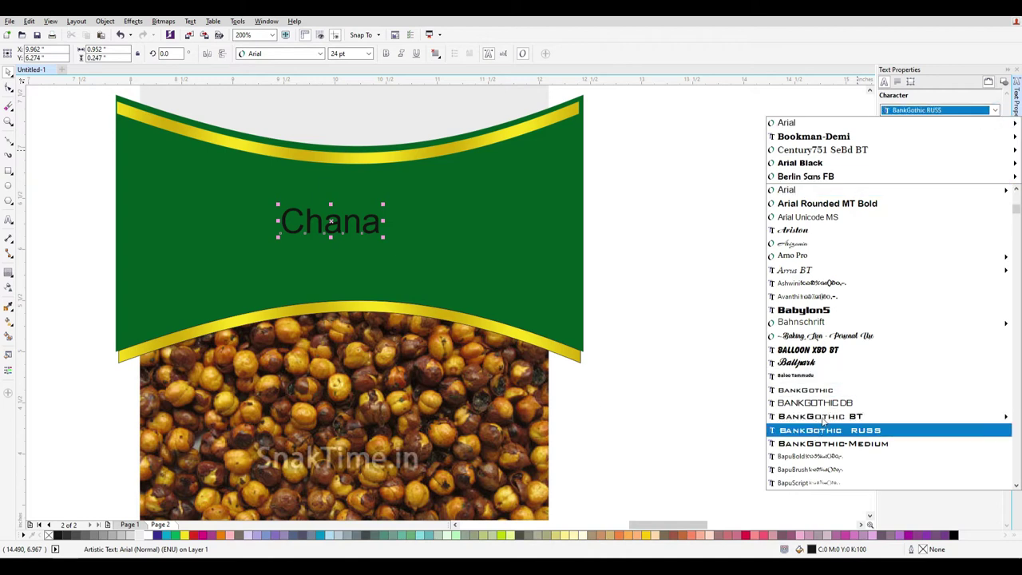
scroll(830, 405, "down", 10)
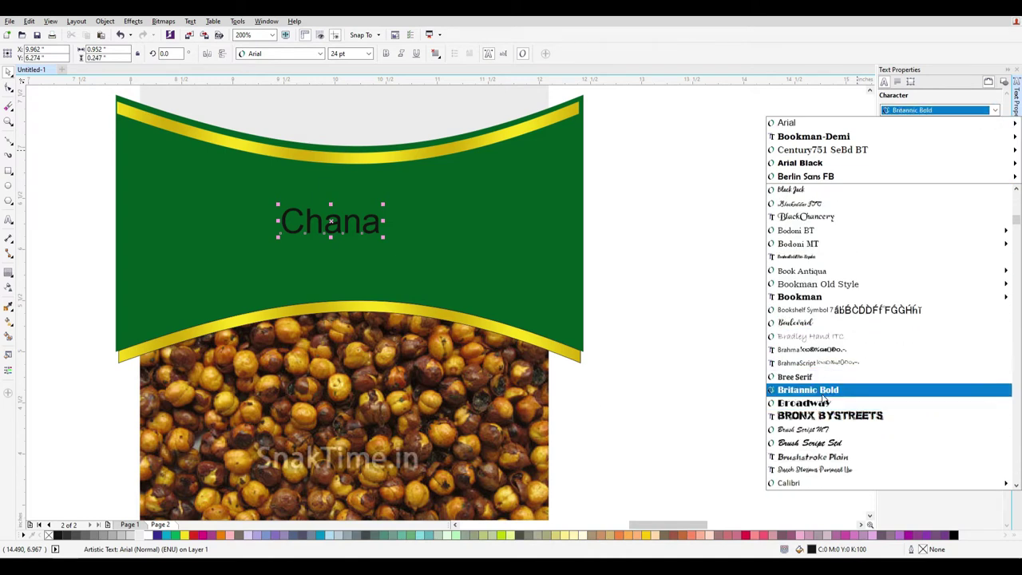
scroll(823, 395, "down", 5)
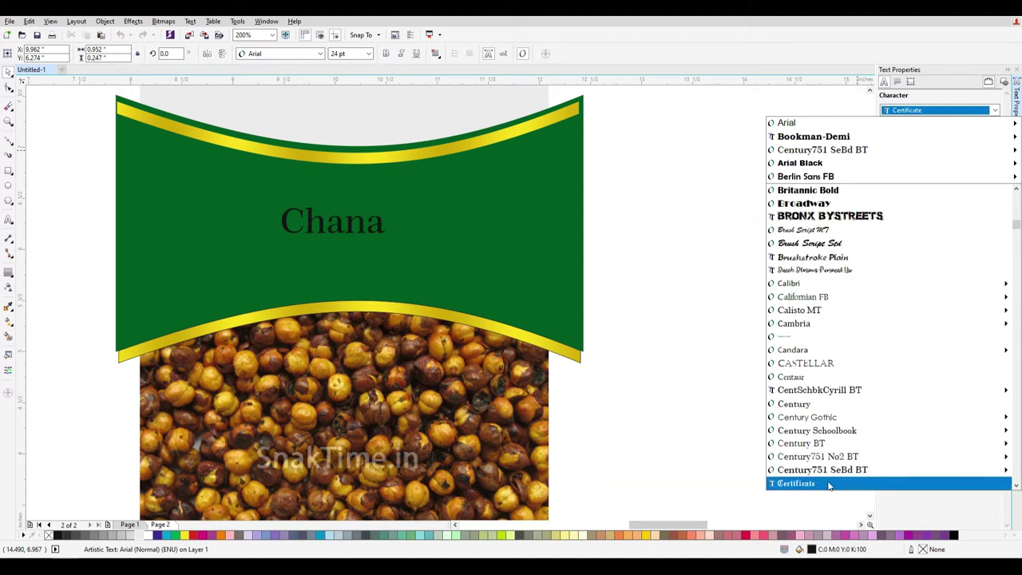
scroll(836, 389, "down", 8)
scroll(836, 389, "down", 8)
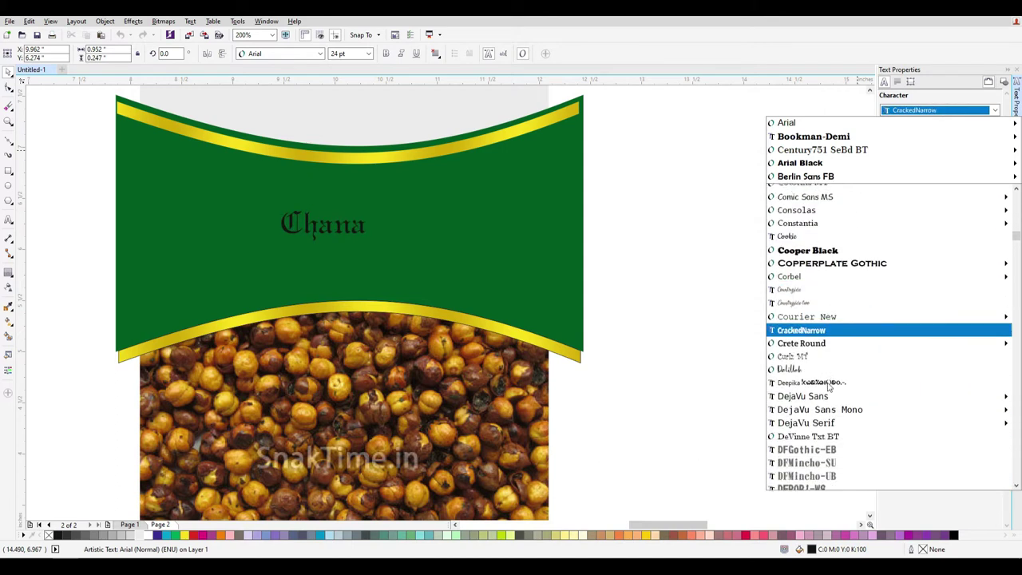
scroll(835, 280, "up", 1)
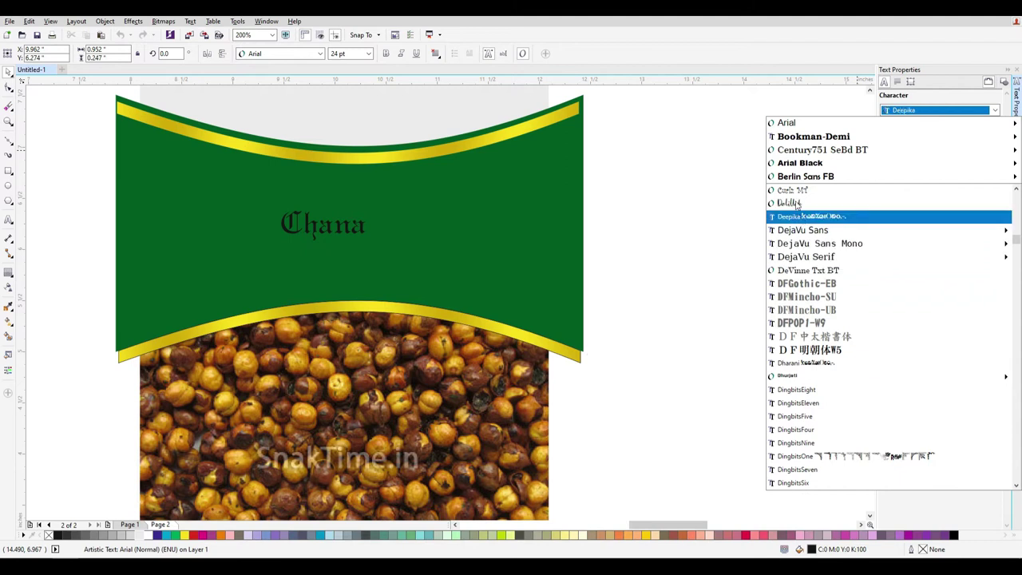
mouse_move(803, 230)
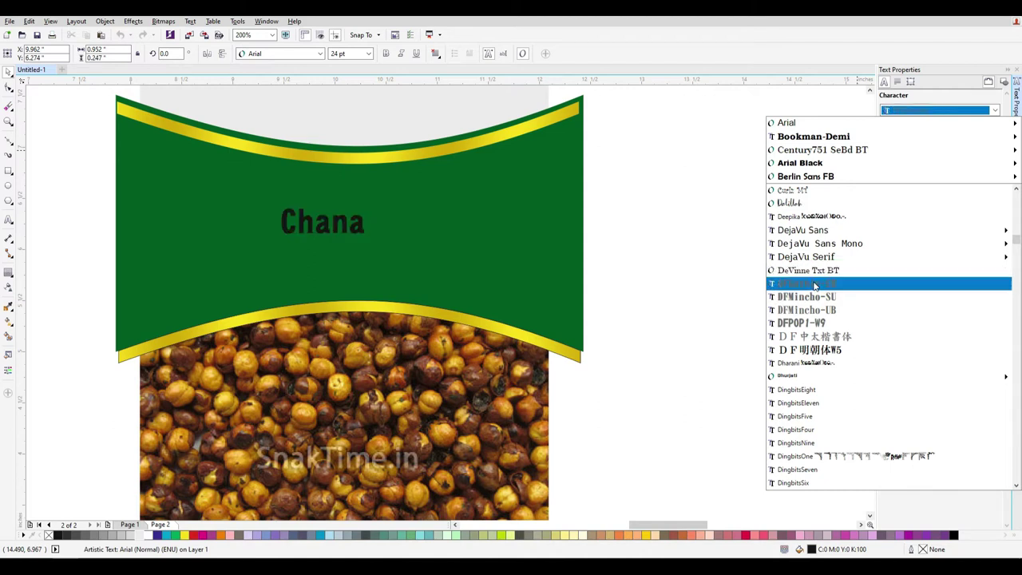
left_click(815, 297)
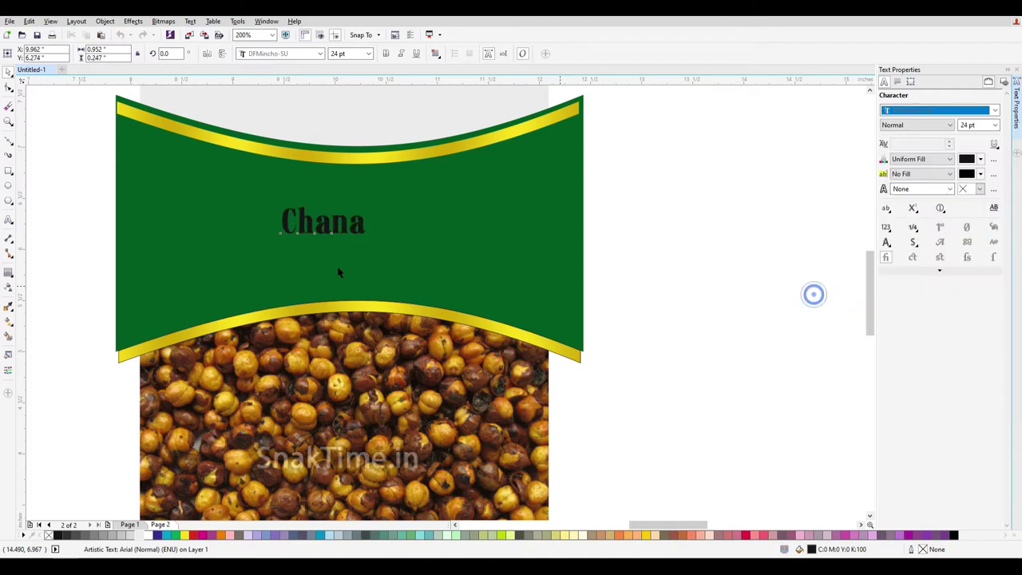
Enlarge the "Chana" text to about 59.5 pt and center it horizontally on the green band
left_click_drag(456, 278, 486, 275)
left_click(530, 200, "shift")
key("c")
Nudge the "Chana" text slightly upward within the green band
left_click(404, 237)
key("Up")
key("Up")
key("Up")
key("Up")
key("Up")
key("Up")
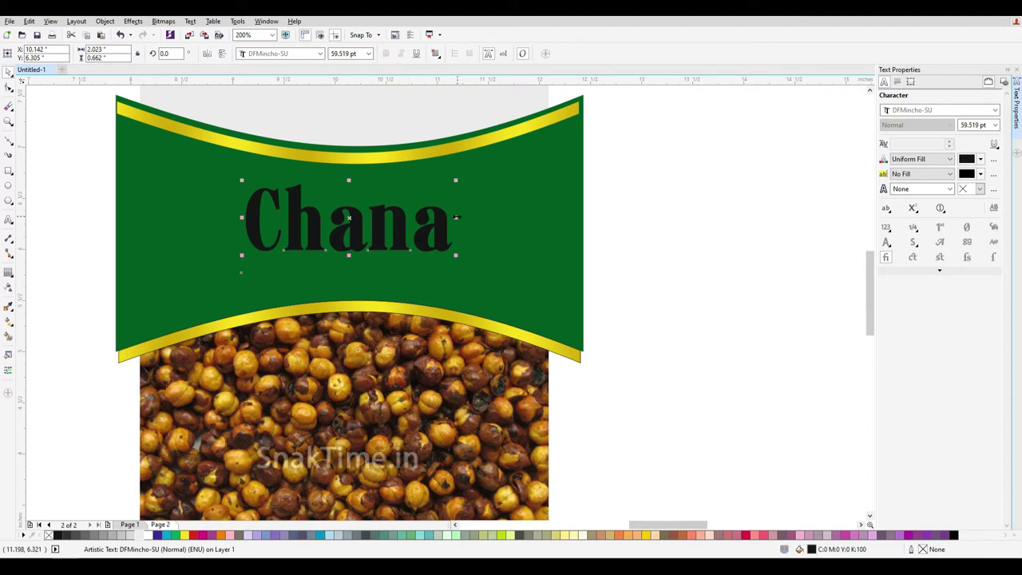
Resize the "Chana" text to about 2.37 by 0.585 inches, placing it slightly lower and centered horizontally on the green band
left_click_drag(456, 217, 519, 217)
left_click(549, 158, "shift")
key("c")
left_click(671, 298)
left_click(463, 233)
left_click_drag(491, 255, 441, 224)
left_click(502, 219, "shift")
key("c")
left_click(698, 320)
Fill the "Chana" text with white and give it a black outline
left_click(437, 216)
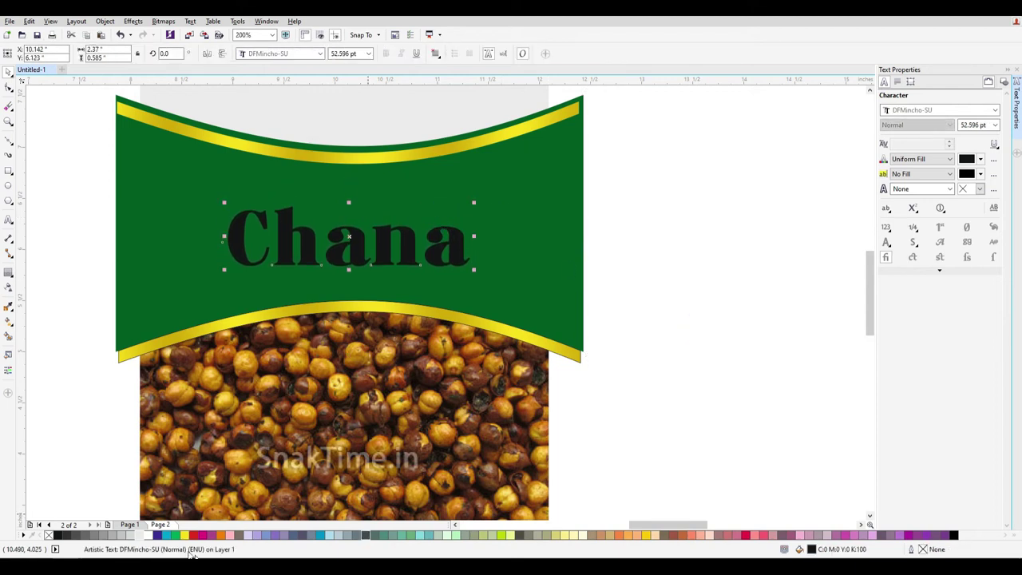
left_click(147, 535)
right_click(58, 535)
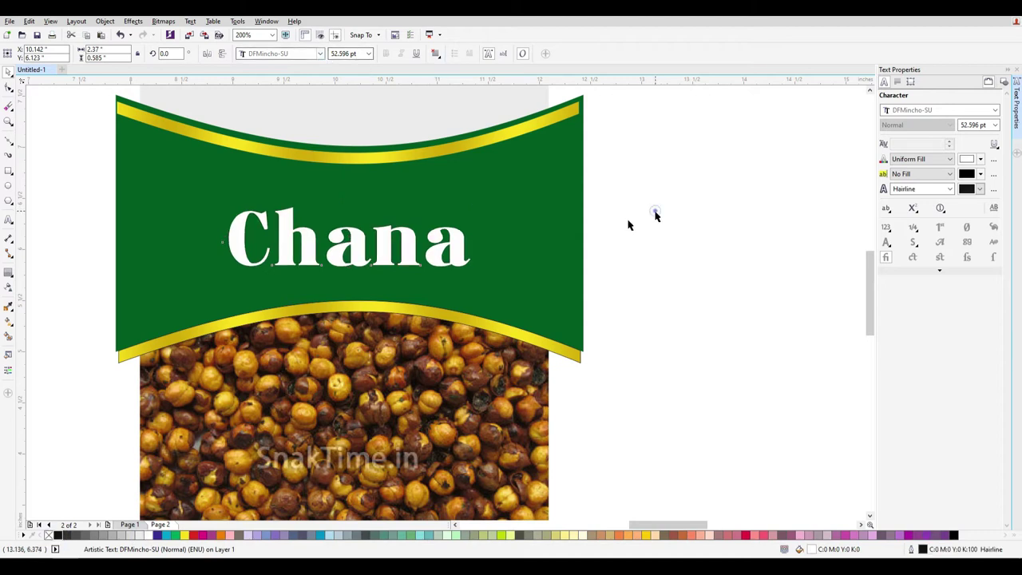
Set the "Chana" text's outline width to 2.0 pt and place the outline behind the fill
key("F12")
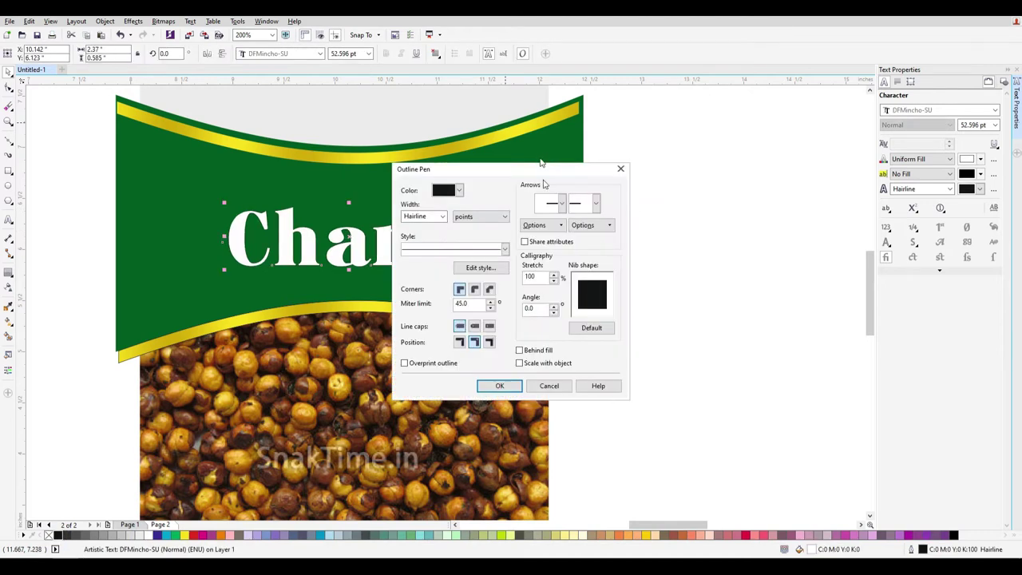
left_click(444, 216)
left_click(422, 274)
left_click(499, 385)
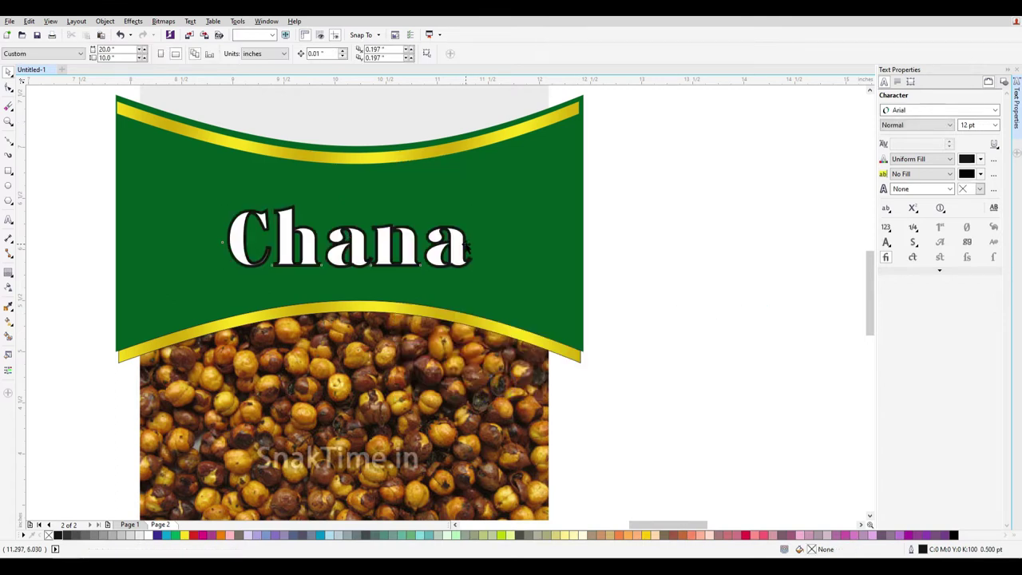
key("F12")
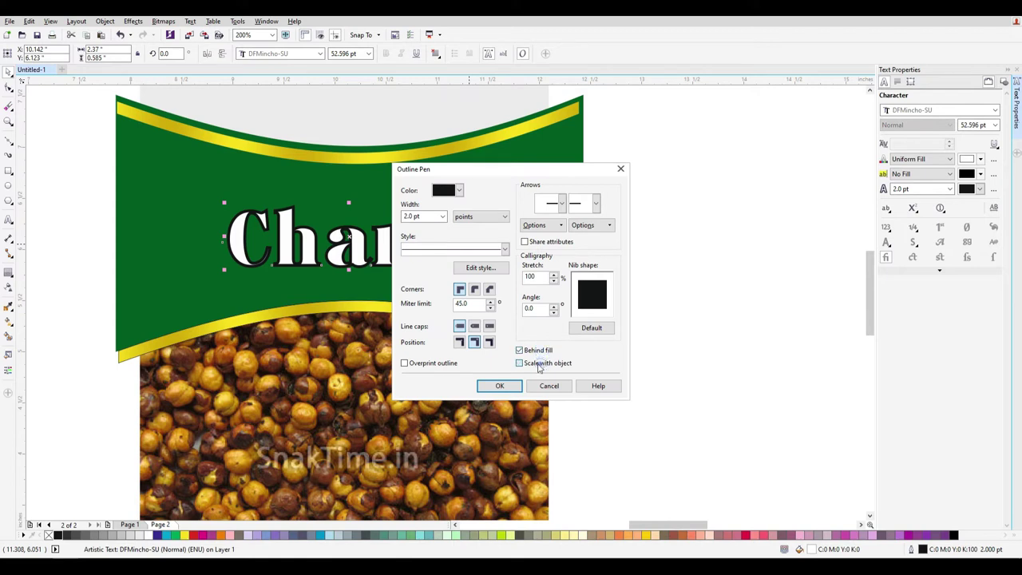
left_click(499, 385)
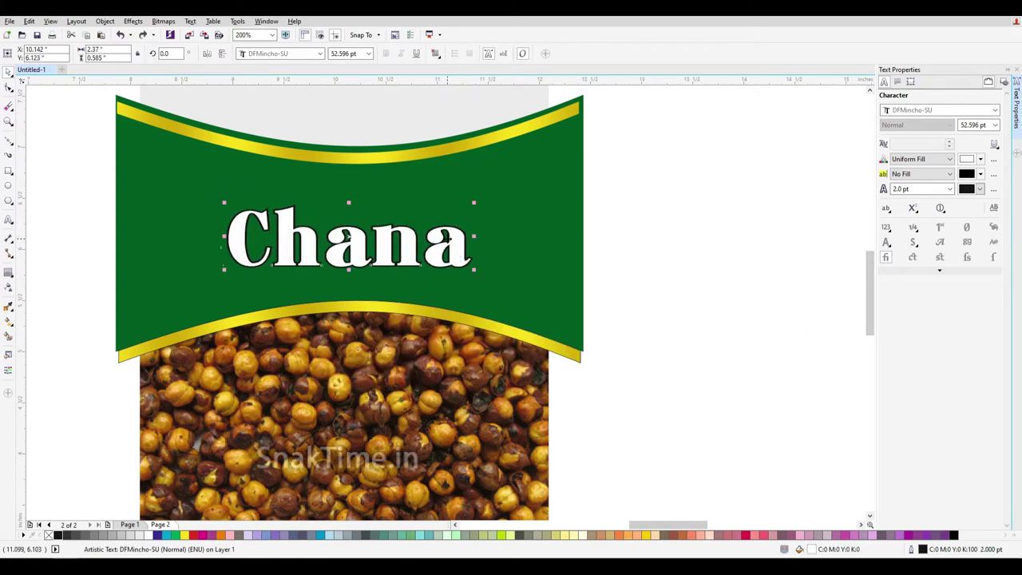
Duplicate the "Chana" text without an outline and place the copy inside the original as a PowerClip
left_click_drag(448, 235, 443, 284)
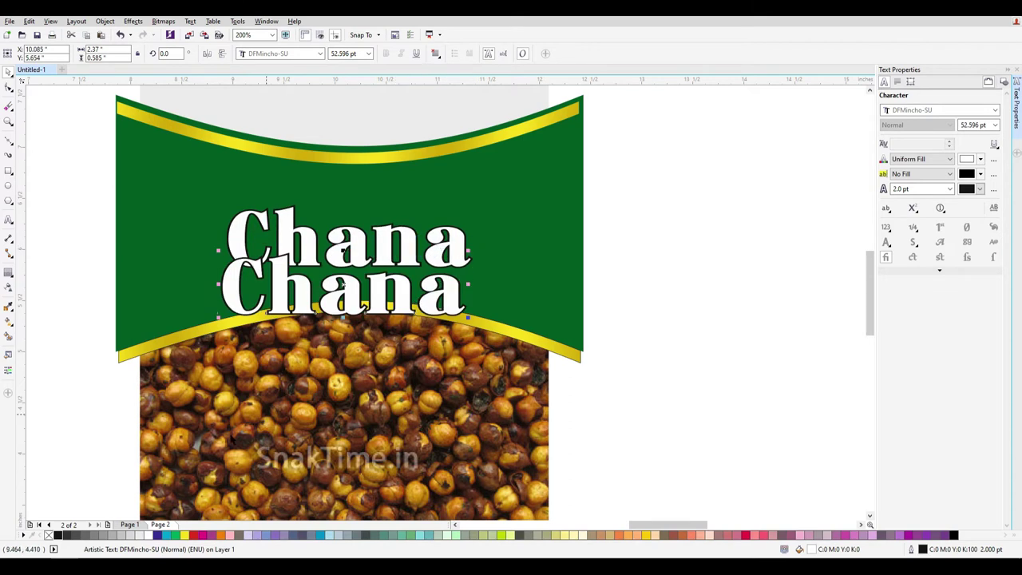
right_click(50, 538)
right_click(397, 293)
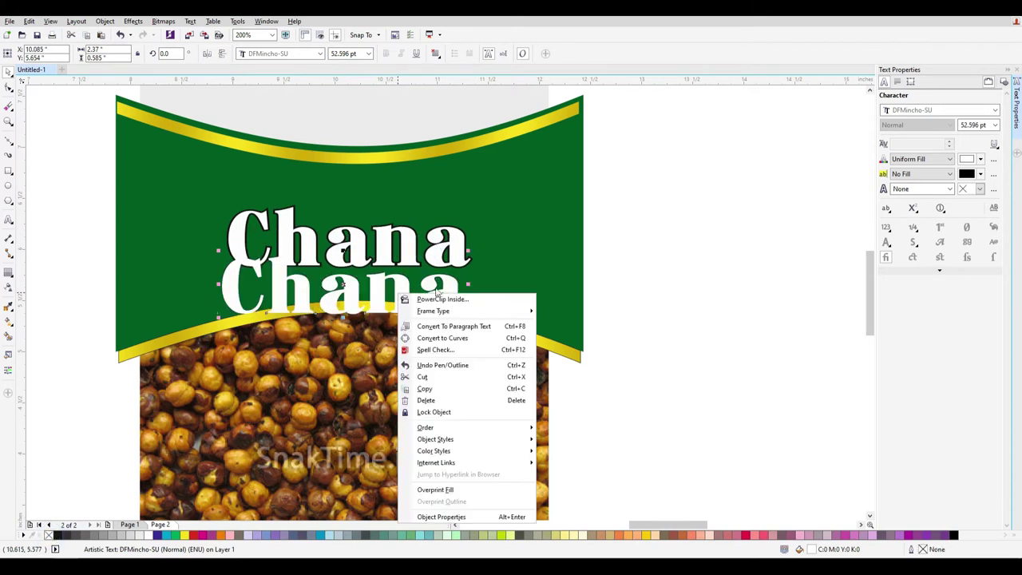
key("Escape")
key("Escape")
left_click(409, 248)
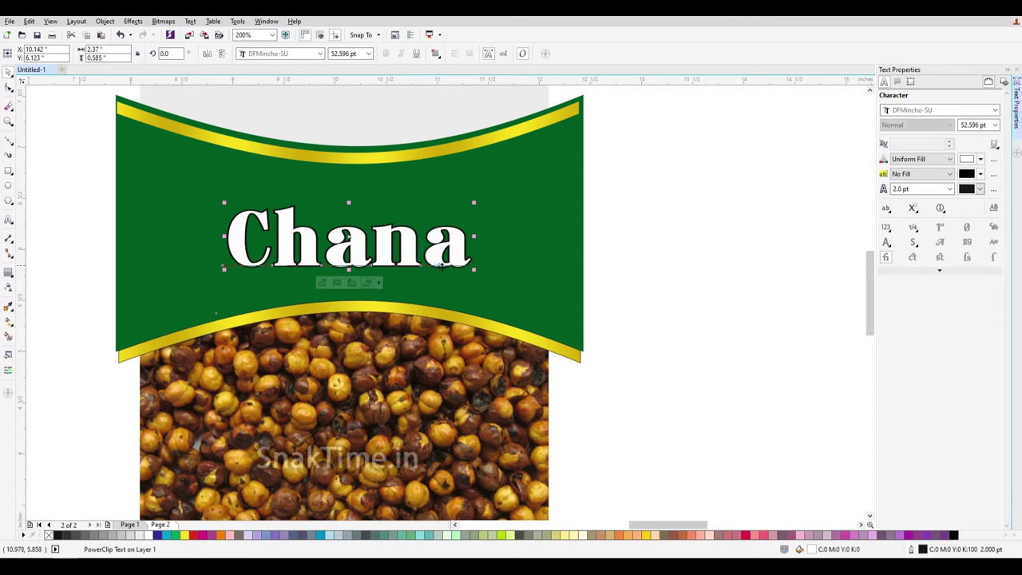
Edit the "Chana" PowerClip contents, raising the inner copy slightly and filling it with 10% black
right_click(410, 247)
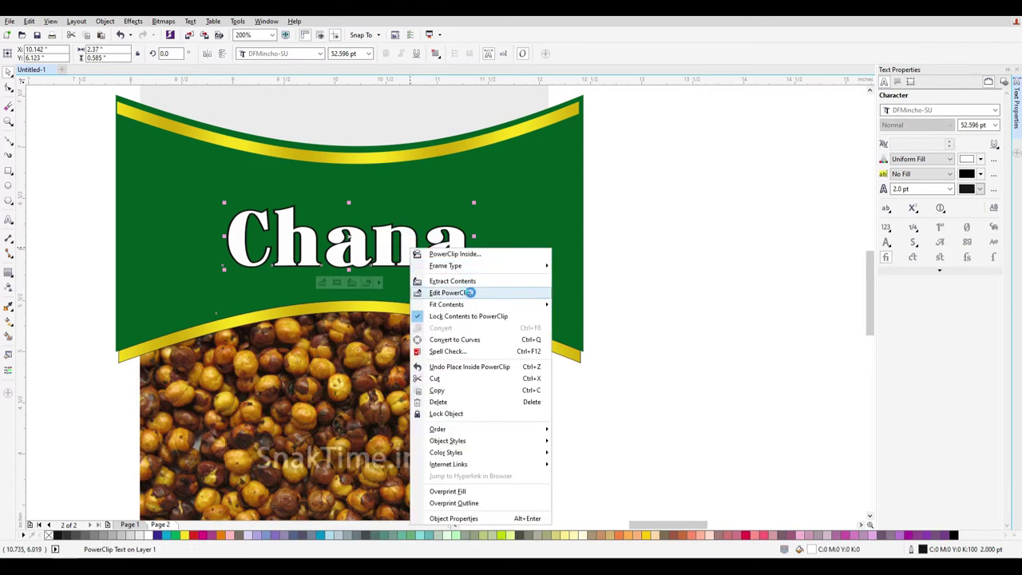
left_click(471, 292)
left_click_drag(453, 256, 454, 250)
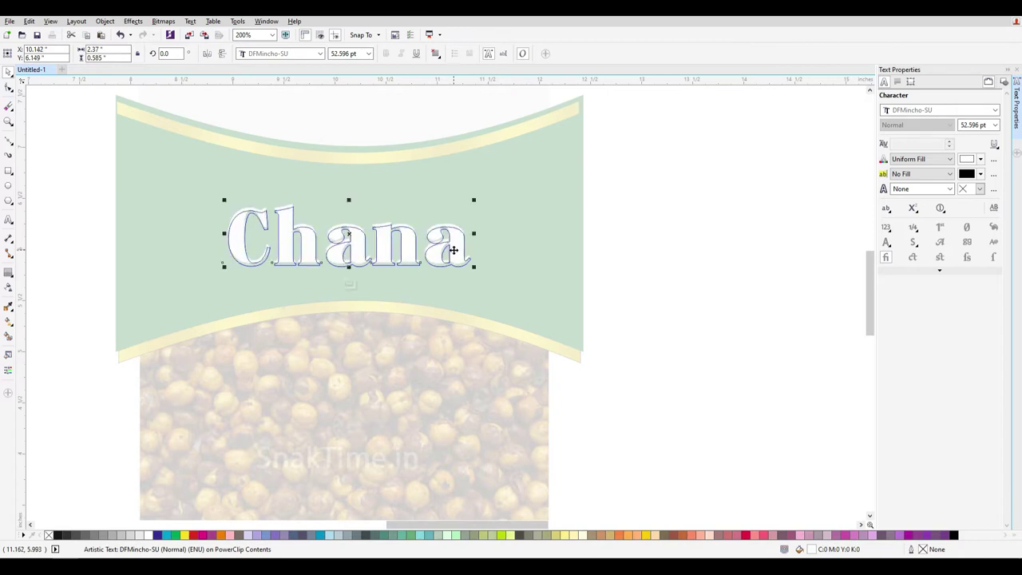
left_click(140, 535)
right_click(355, 252)
left_click(415, 284)
left_click(684, 291)
Reopen the "Chana" PowerClip contents and move the light gray inner copy slightly below the original lettering, then finish editing
scroll(331, 279, "up", 2)
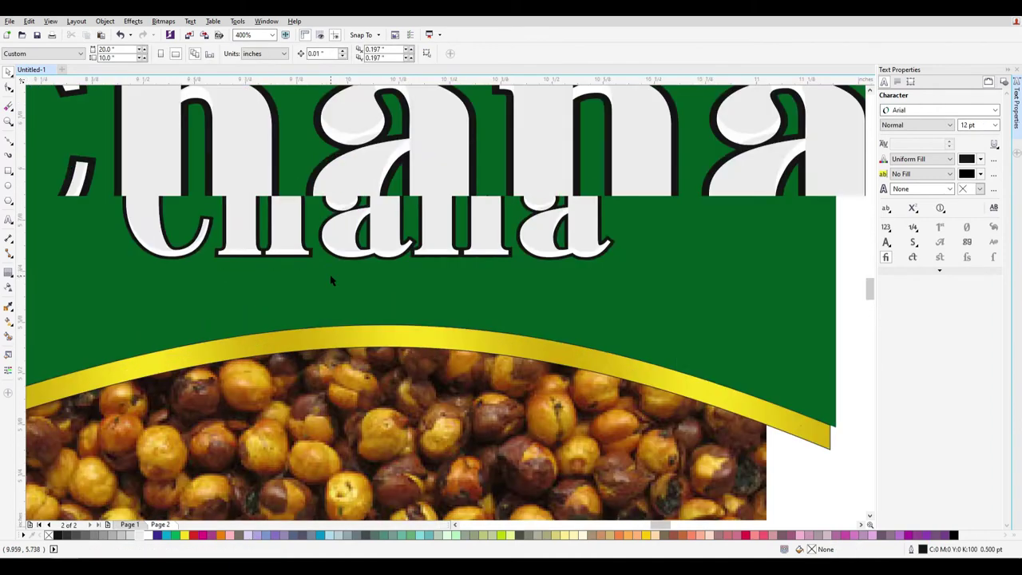
scroll(403, 212, "up", 2)
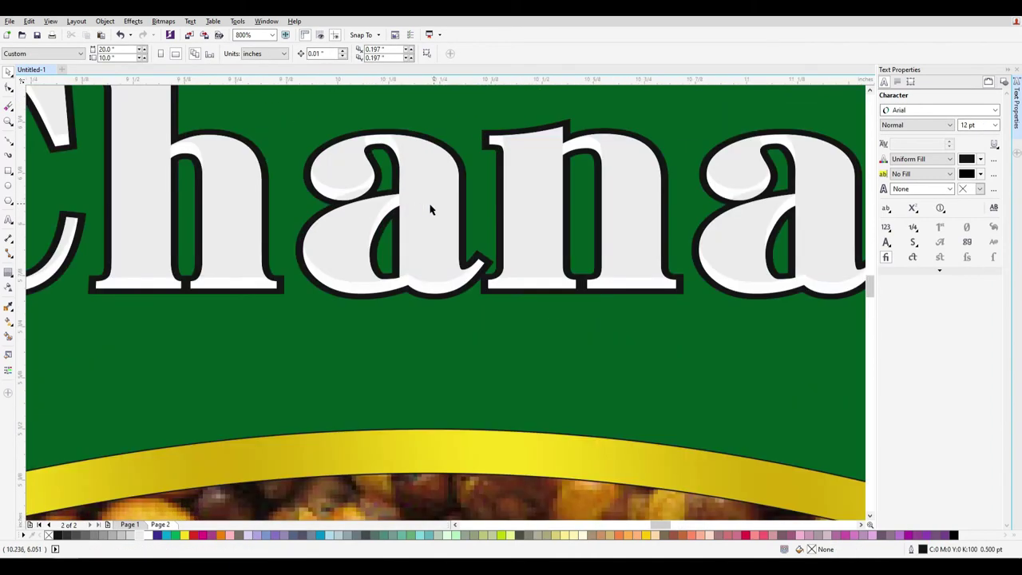
scroll(445, 224, "down", 2)
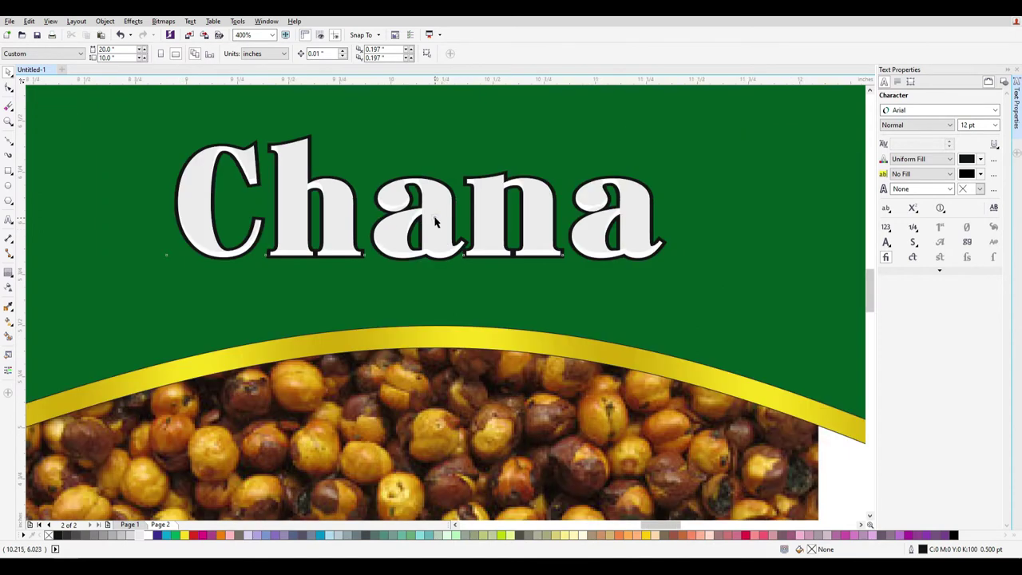
right_click(435, 222)
left_click(497, 264)
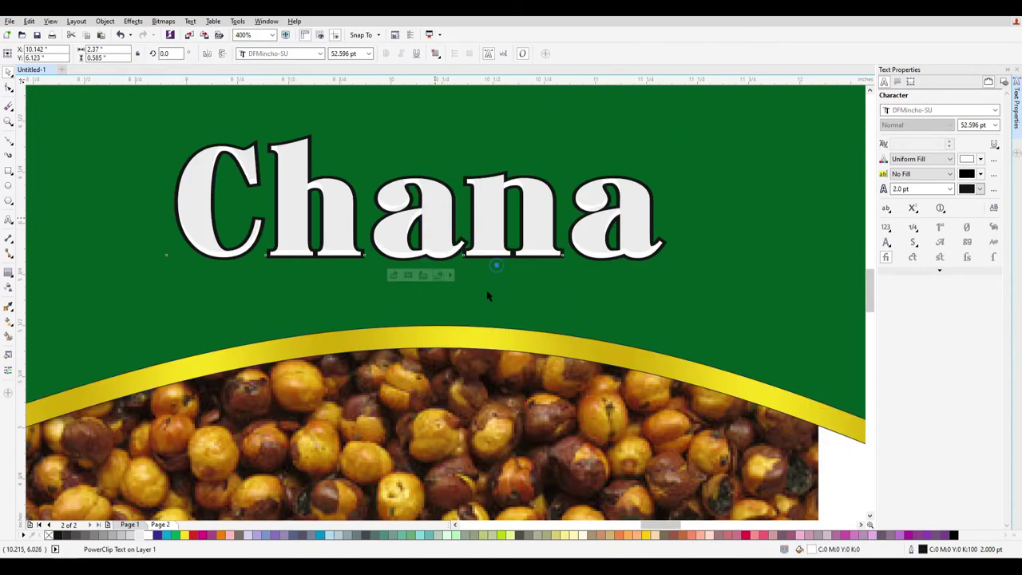
left_click(401, 183)
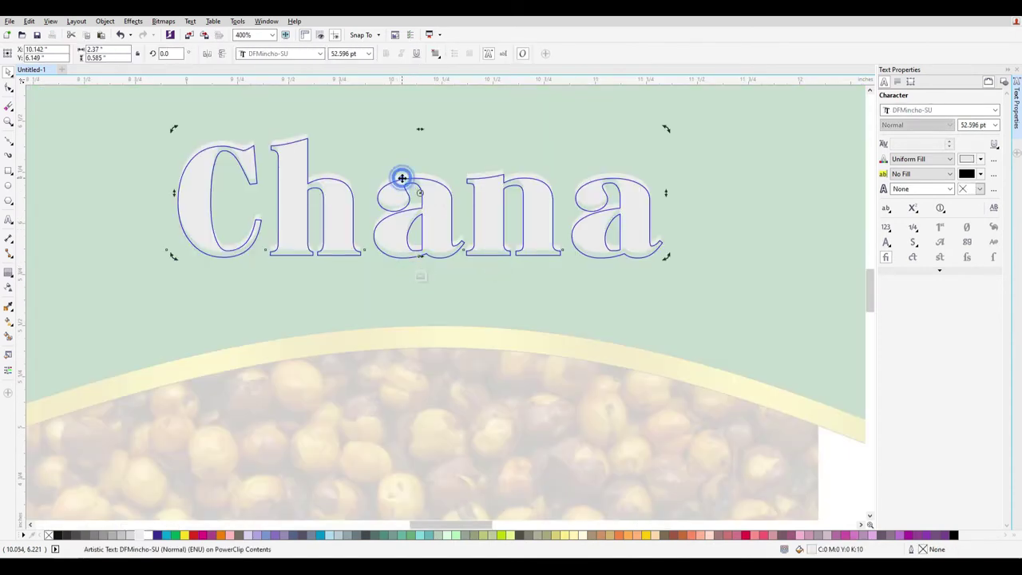
left_click(374, 144)
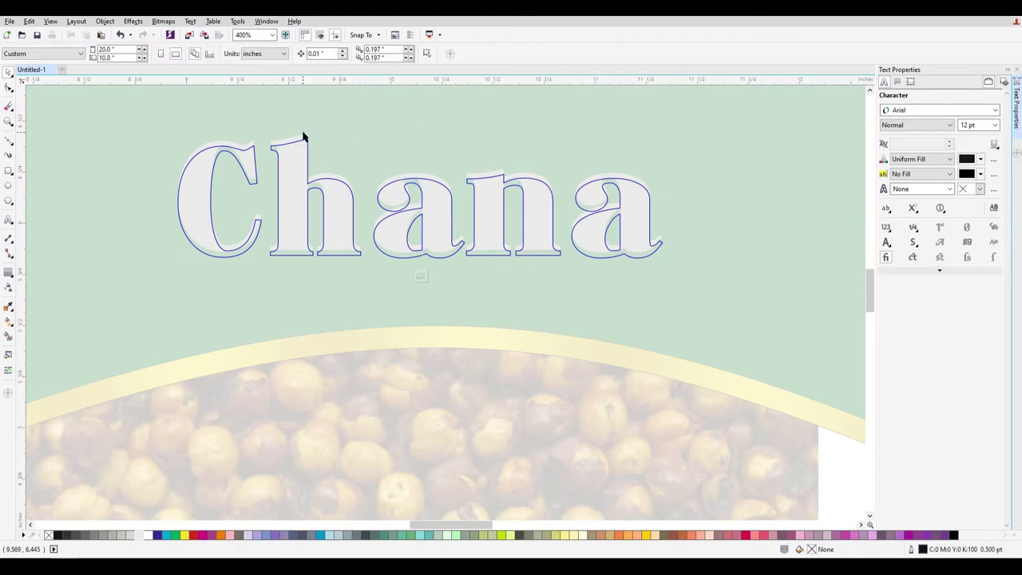
left_click(304, 139)
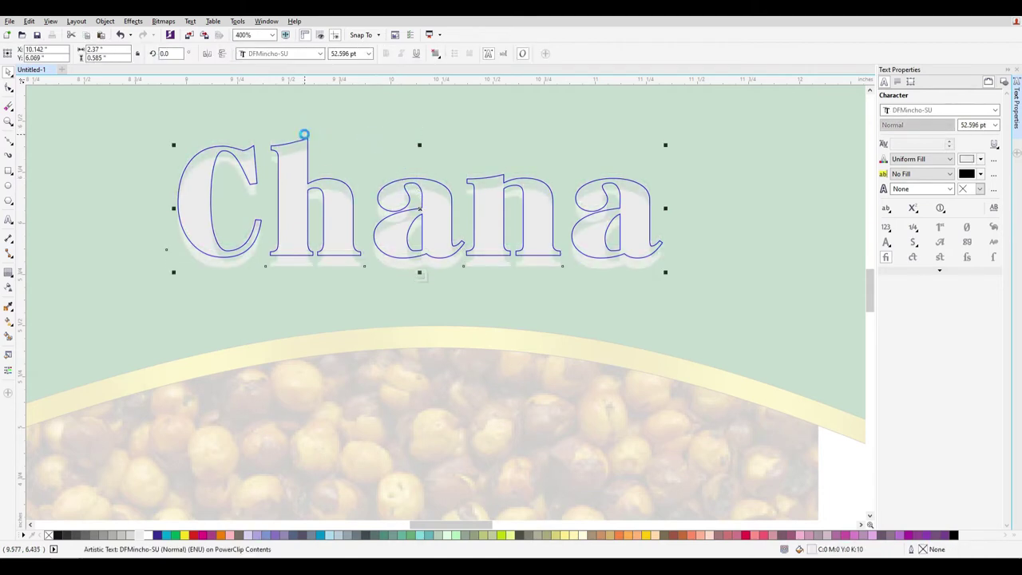
left_click_drag(304, 134, 304, 139)
right_click(303, 164)
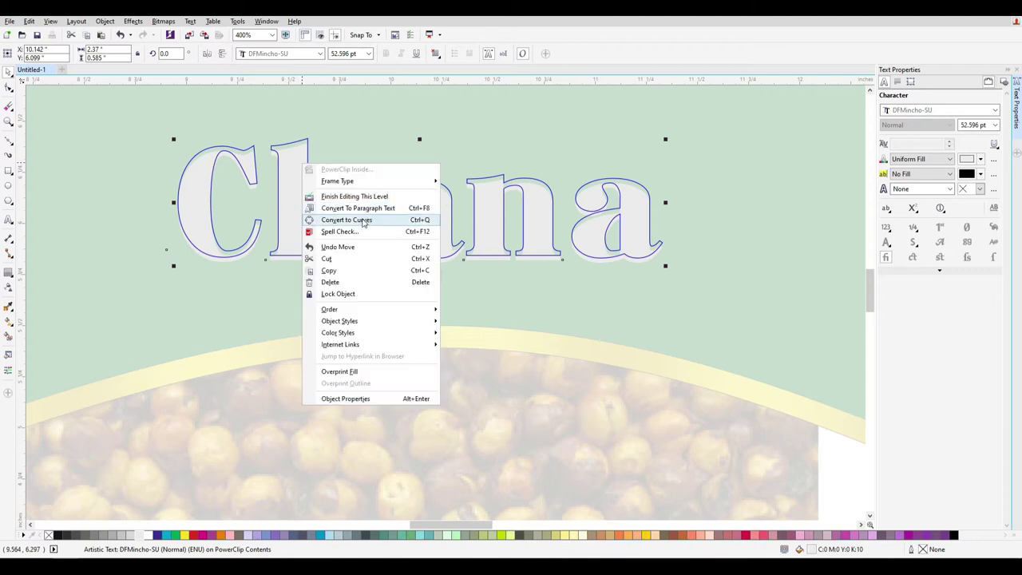
left_click(427, 130)
left_click(673, 213, "ctrl")
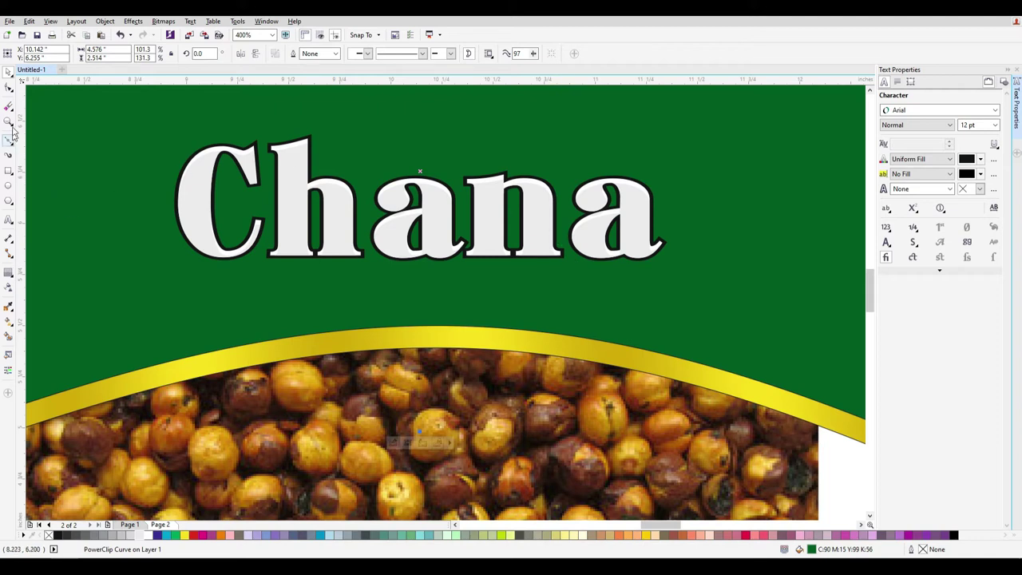
Add the artistic text "Roasted" above the end of "Chana" on the green band
left_click(11, 223)
left_click(594, 131)
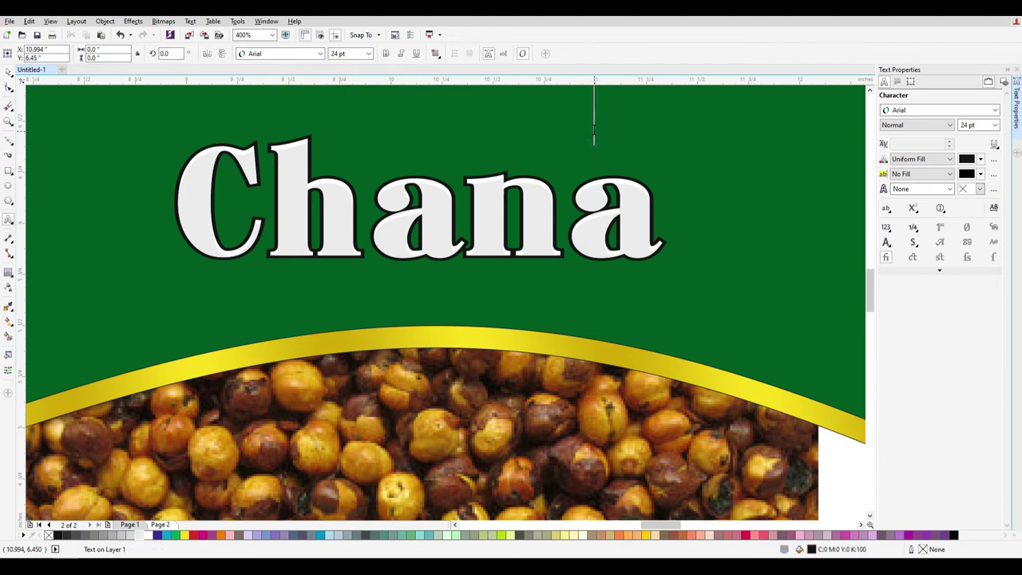
type("Rp")
key("BackSpace")
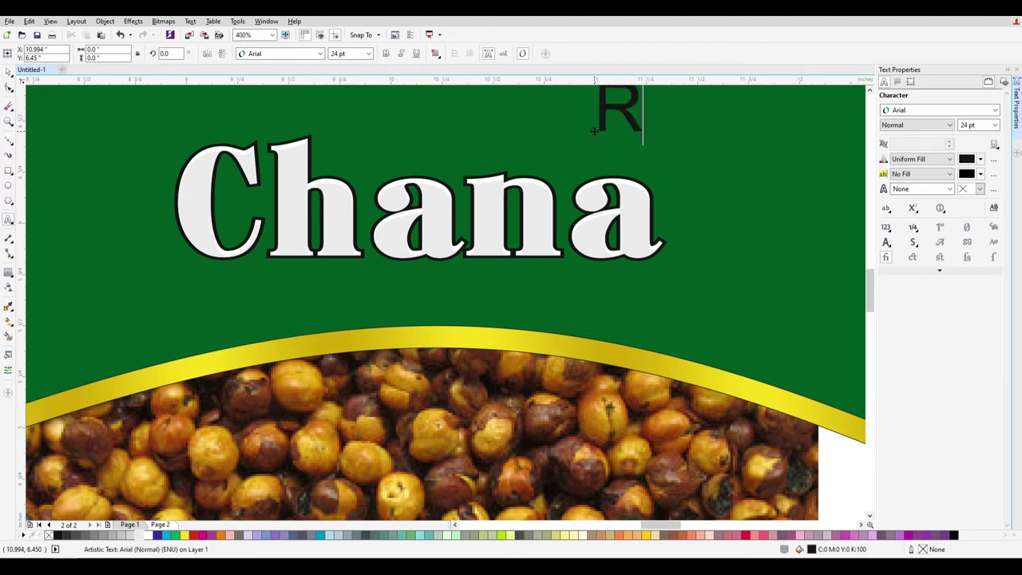
type("oasted")
Set the font of the whole "Roasted" text to Brush Script MT
key("ctrl+a")
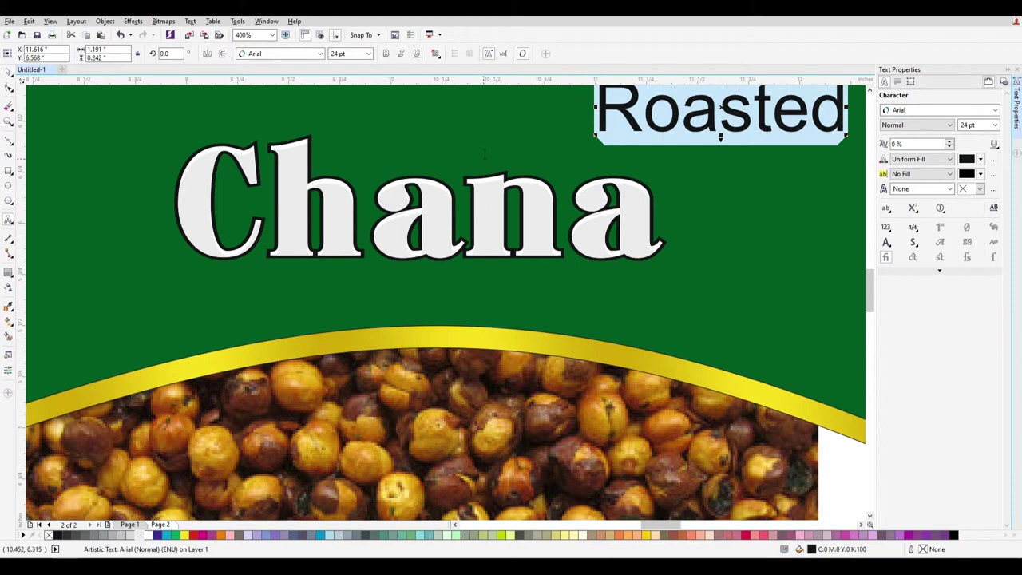
left_click(295, 53)
type("Brush")
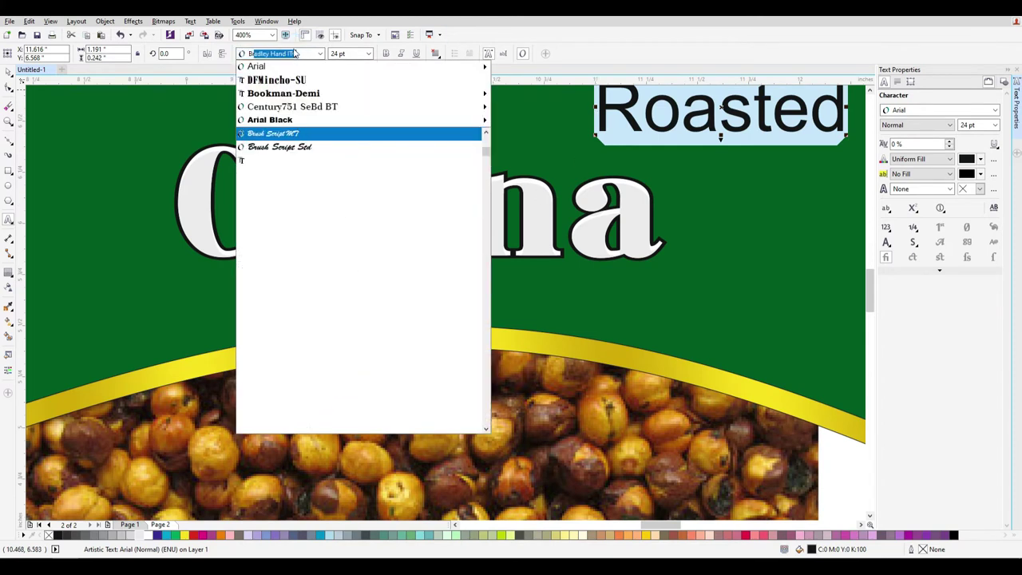
key("Return")
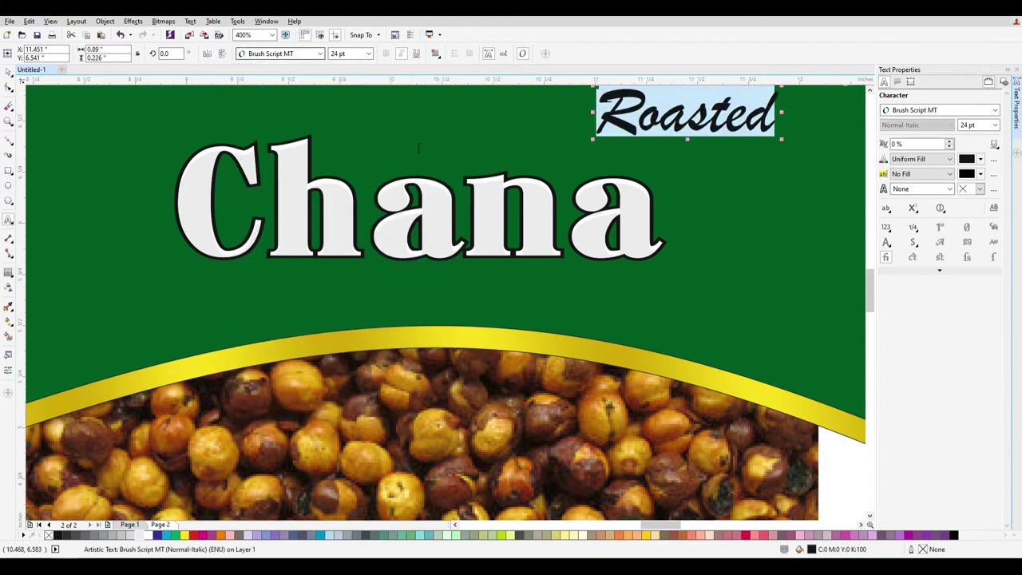
Move the "Roasted" text just above the final letters of "Chana" and align their right edges
left_click(9, 71)
left_click_drag(686, 116, 569, 136)
left_click(625, 212, "shift")
left_click(830, 206)
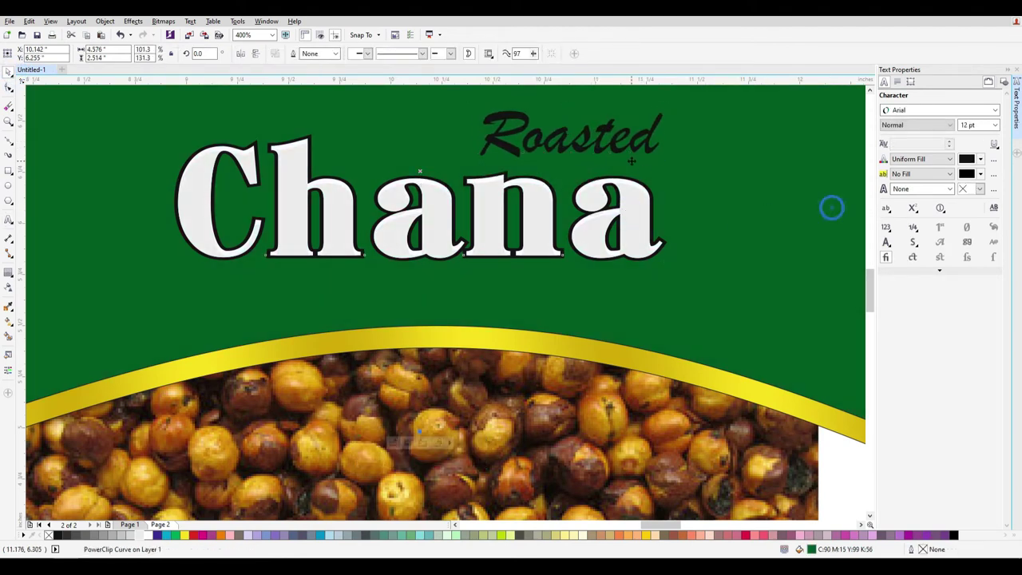
Enlarge the "Roasted" text to about 25.2 pt and fill it with white
left_click(624, 151)
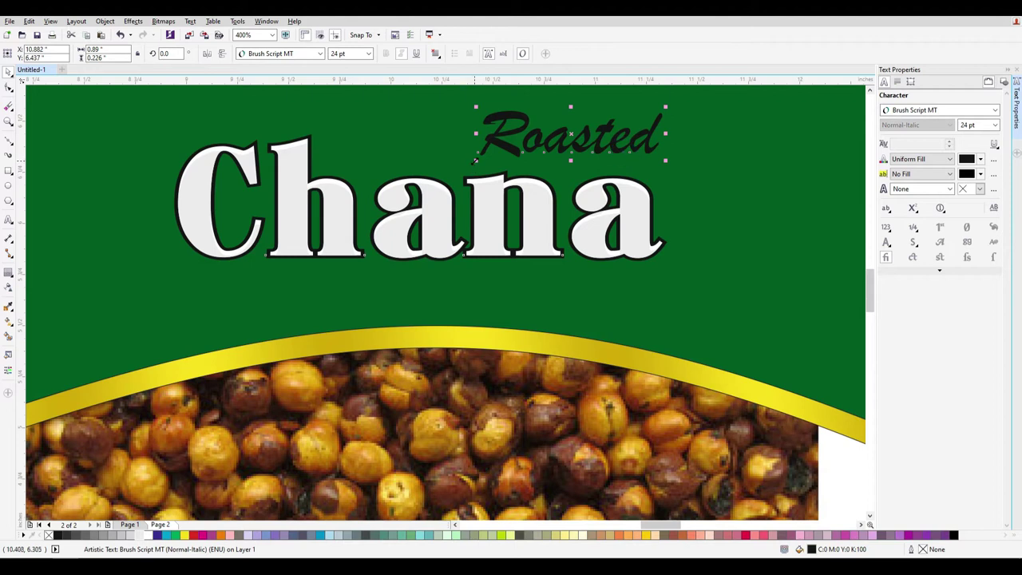
left_click_drag(472, 161, 449, 164)
left_click(149, 536)
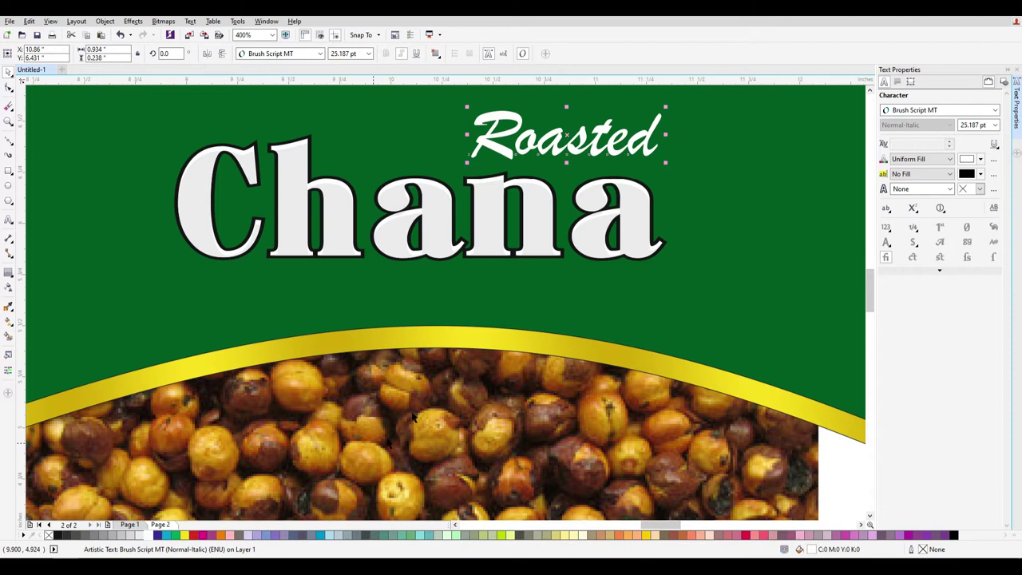
Give the "Roasted" text a 2.0 pt black outline placed behind the fill
key("F12")
left_click(443, 216)
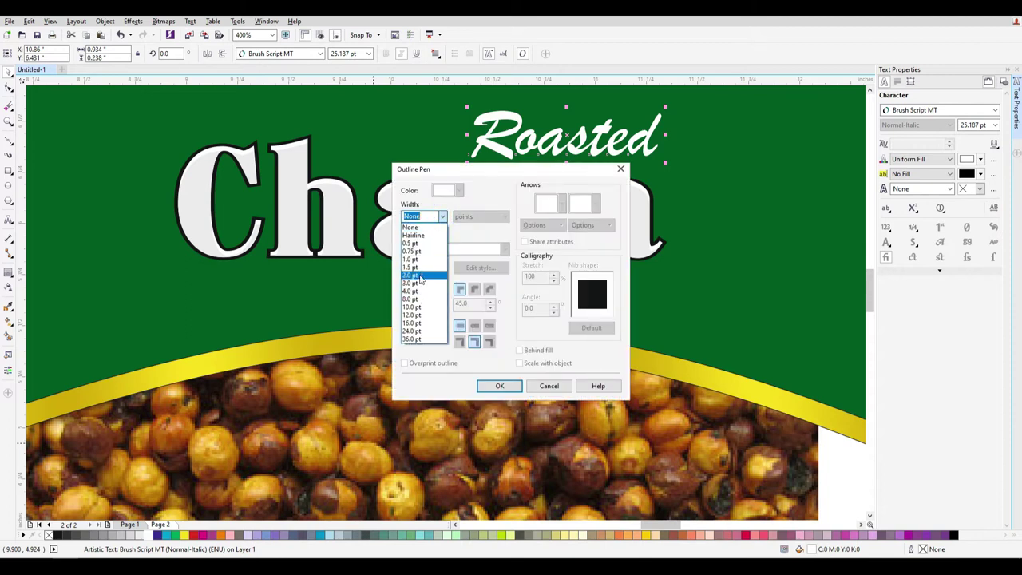
left_click(420, 275)
left_click(545, 350)
left_click(500, 386)
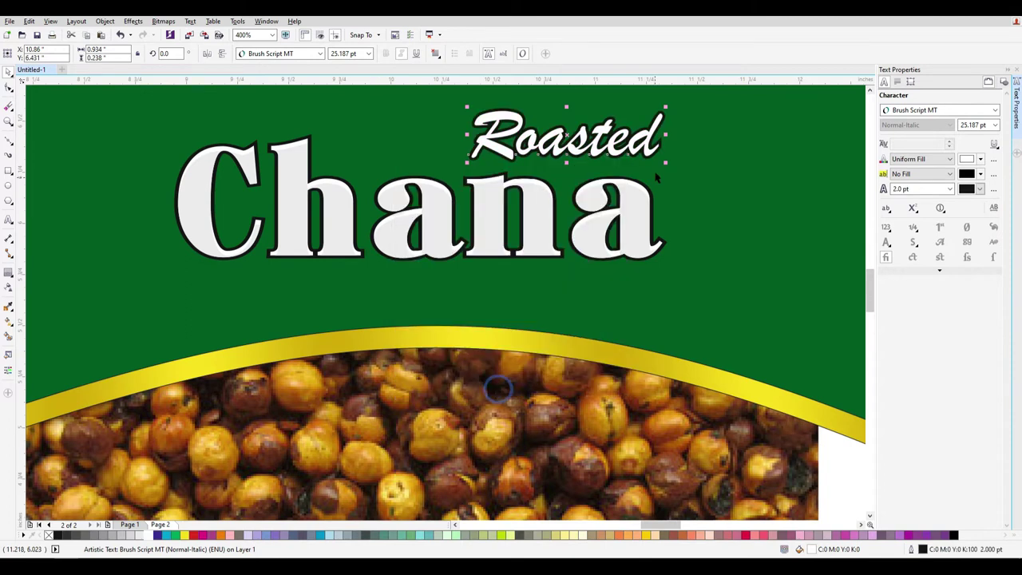
Duplicate the "Roasted" text below "Chana" and center the copy horizontally with "Chana"
left_click_drag(583, 144, 465, 297)
left_click(484, 230, "shift")
key("c")
Replace the wording of the lower "Roasted" copy with "bengal grams - chickpeas" and select all of its text
double_click(429, 306)
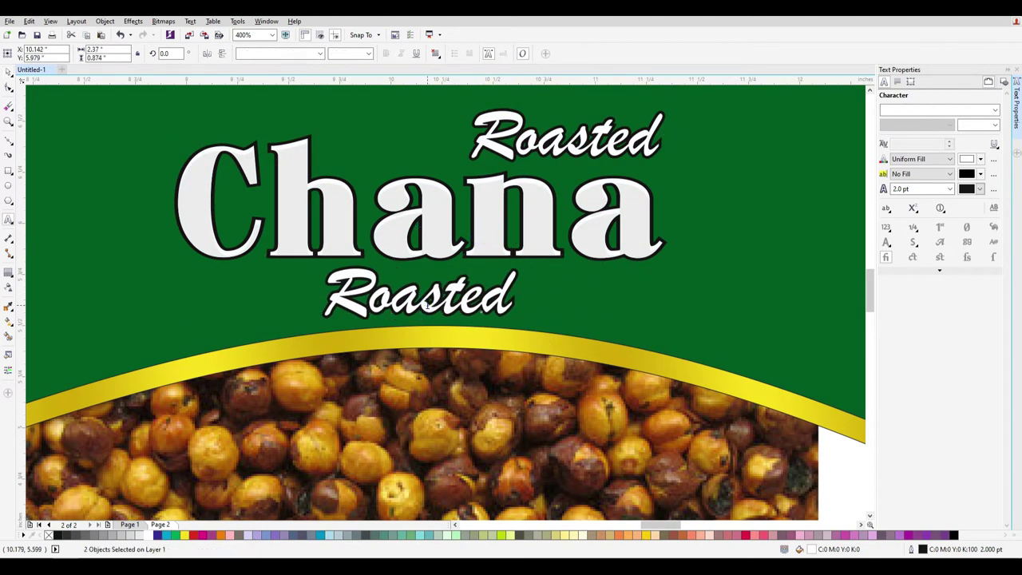
key("ctrl+a")
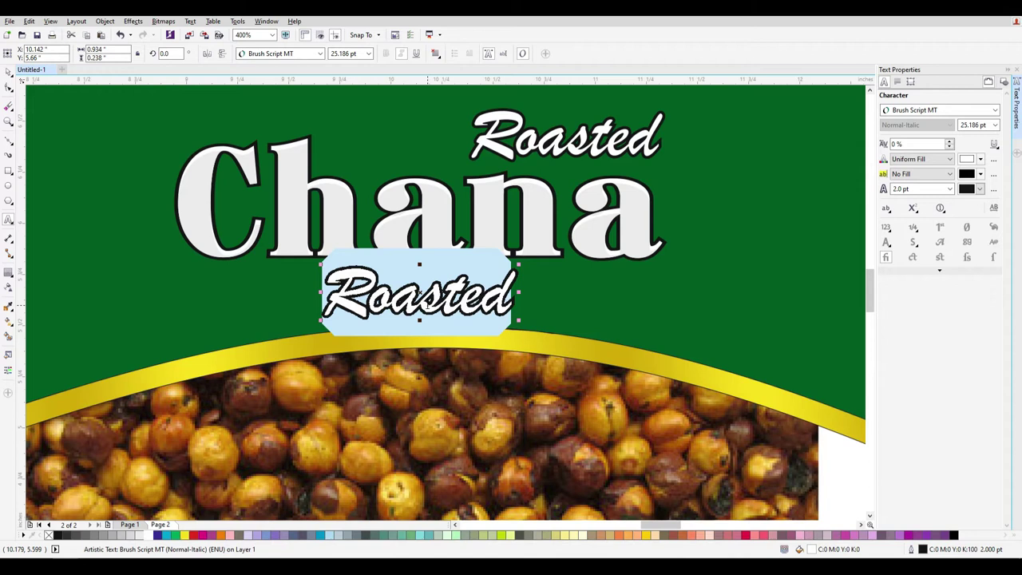
type("bengal")
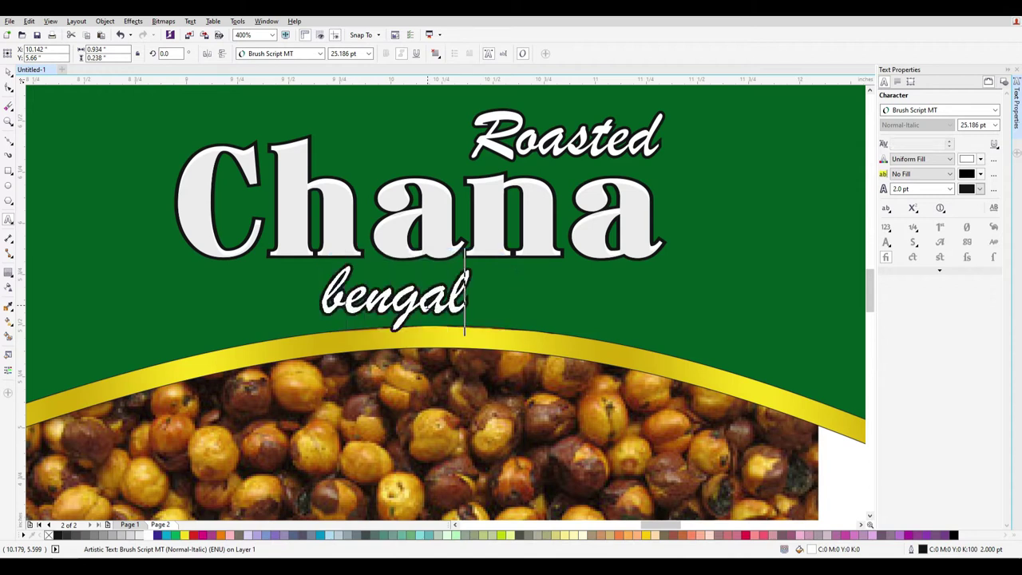
type(" grams - chick")
key("BackSpace")
key("BackSpace")
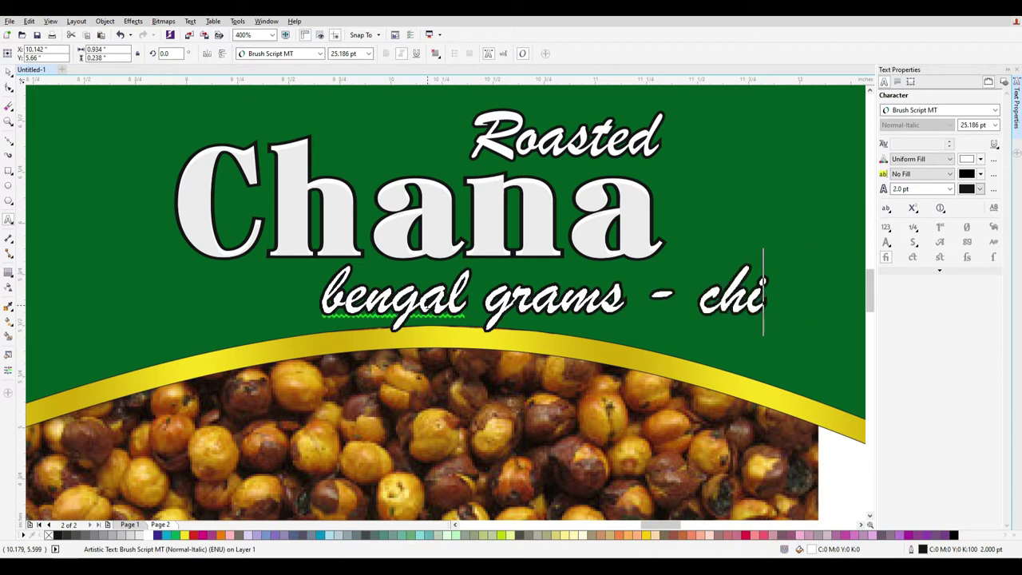
type("ckpeas")
key("ctrl+a")
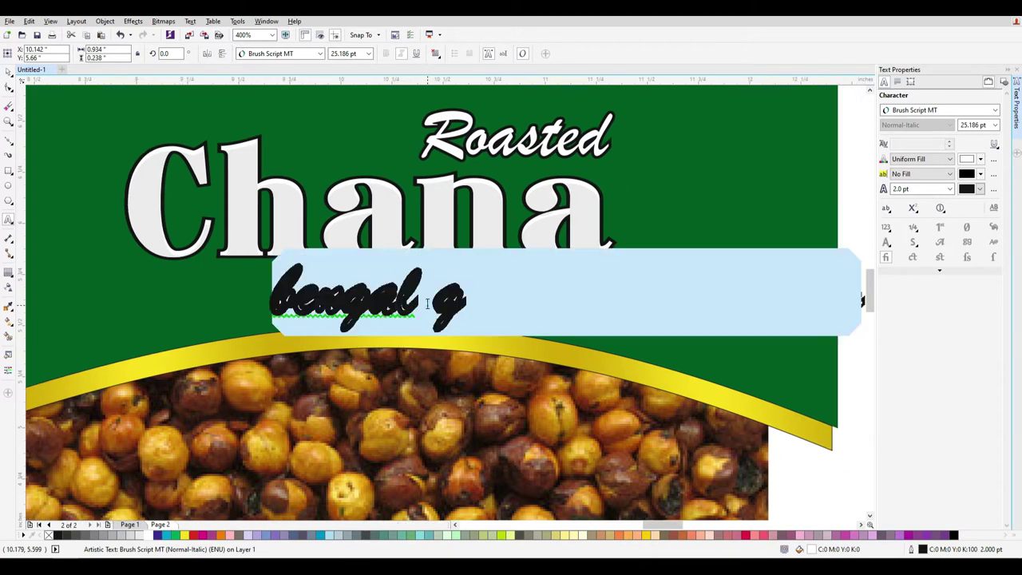
Try the Arial font on the "bengal grams - chickpeas" text
left_click(320, 54)
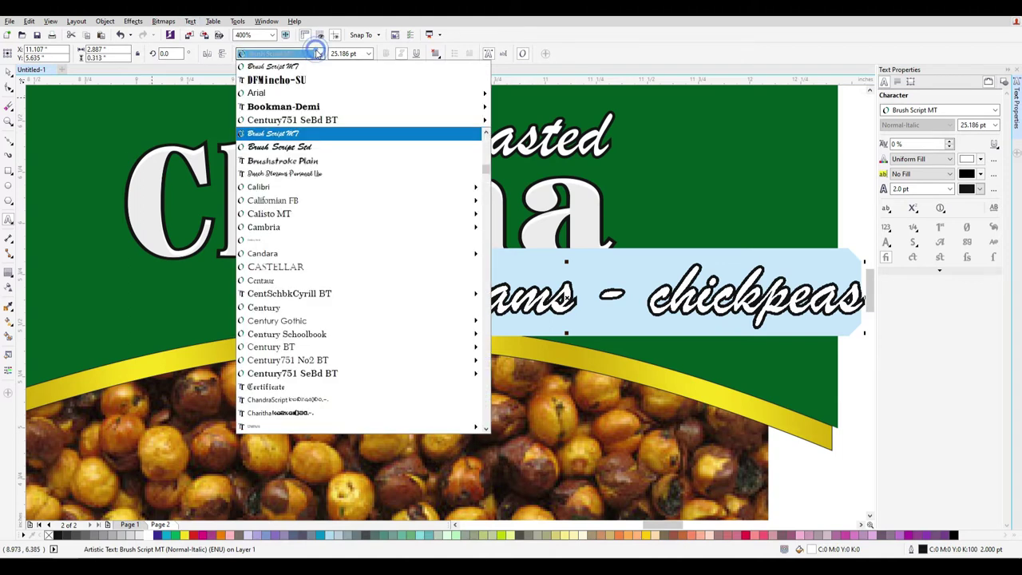
left_click(309, 94)
left_click(432, 299)
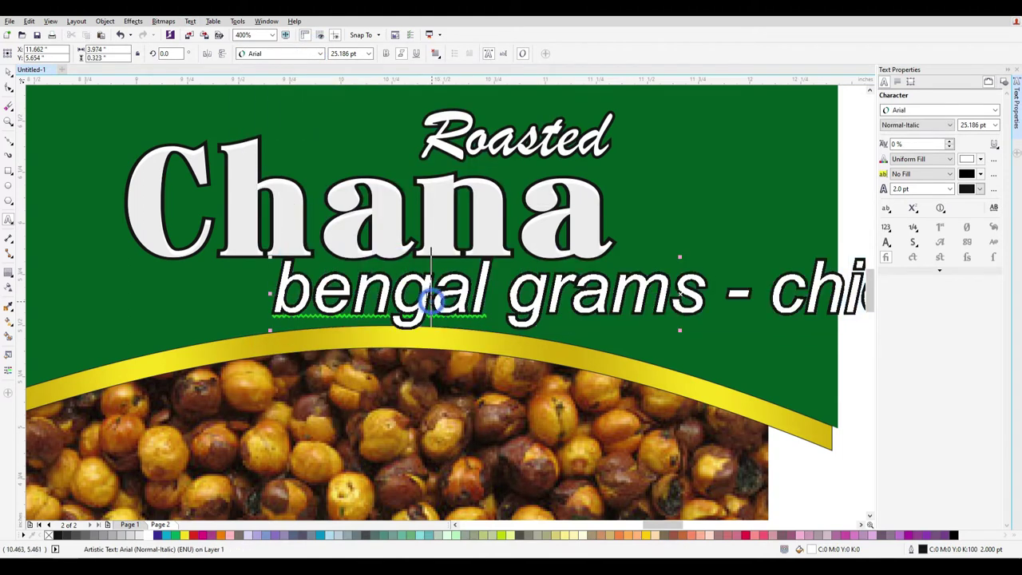
Change the font of the whole "bengal grams - chickpeas" text to Cambria
key("ctrl+a")
left_click(319, 54)
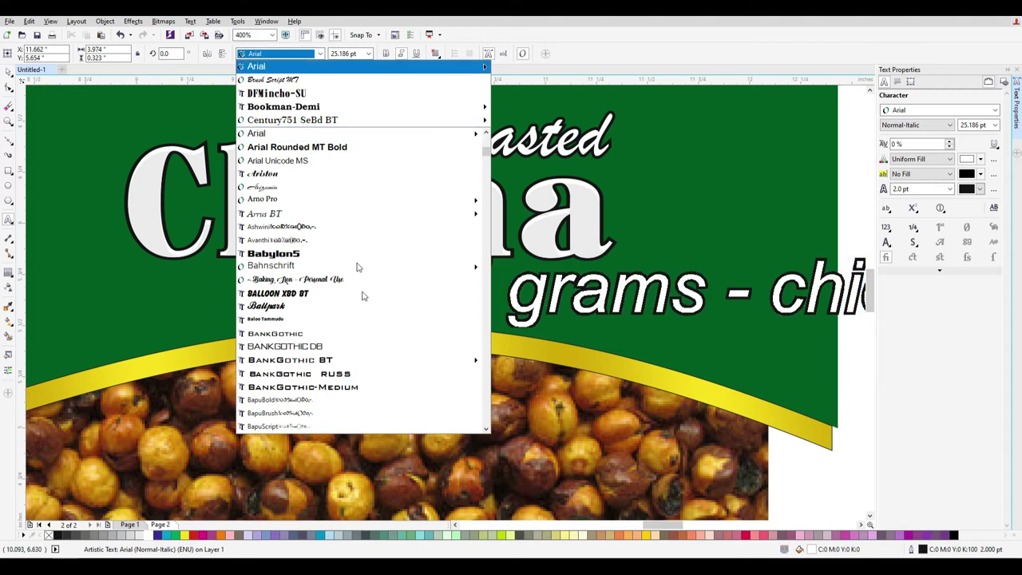
scroll(336, 347, "down", 2)
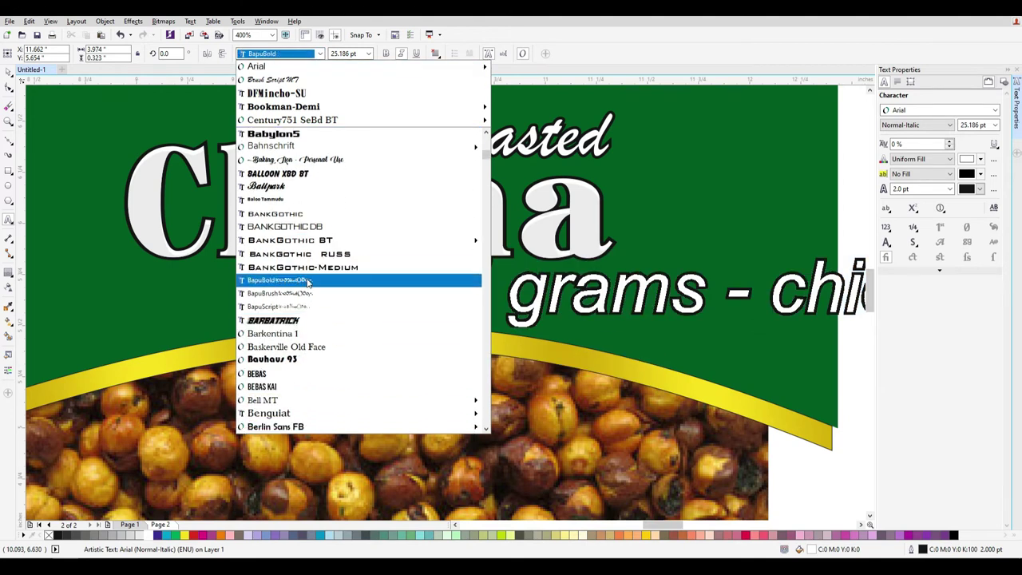
scroll(307, 351, "down", 5)
mouse_move(306, 349)
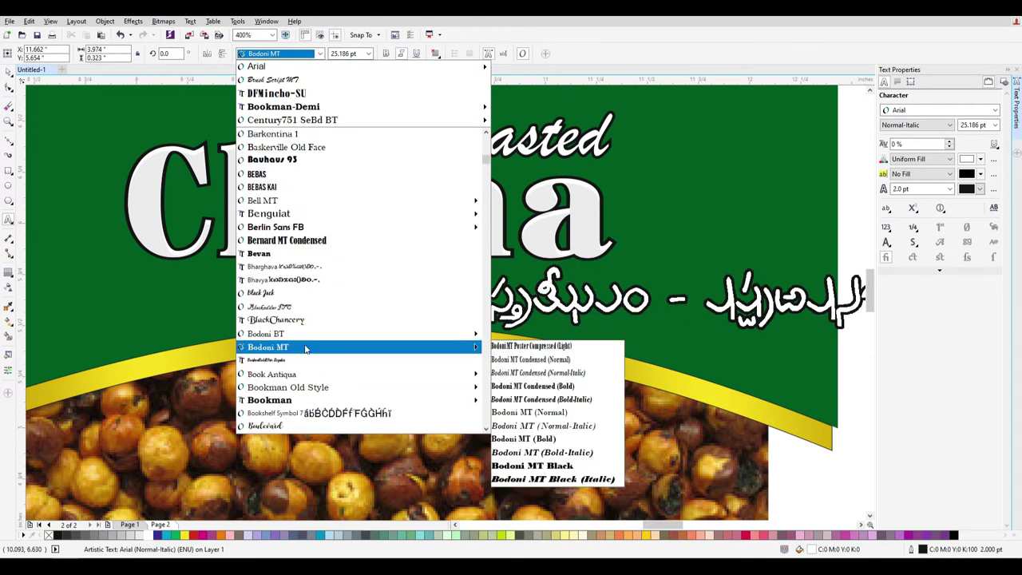
scroll(305, 339, "down", 6)
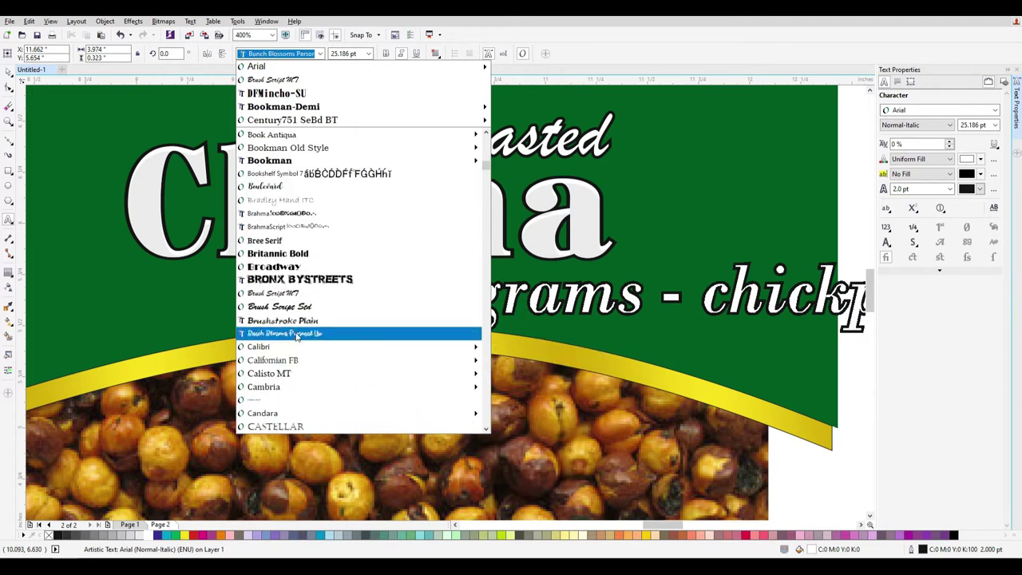
scroll(304, 334, "down", 5)
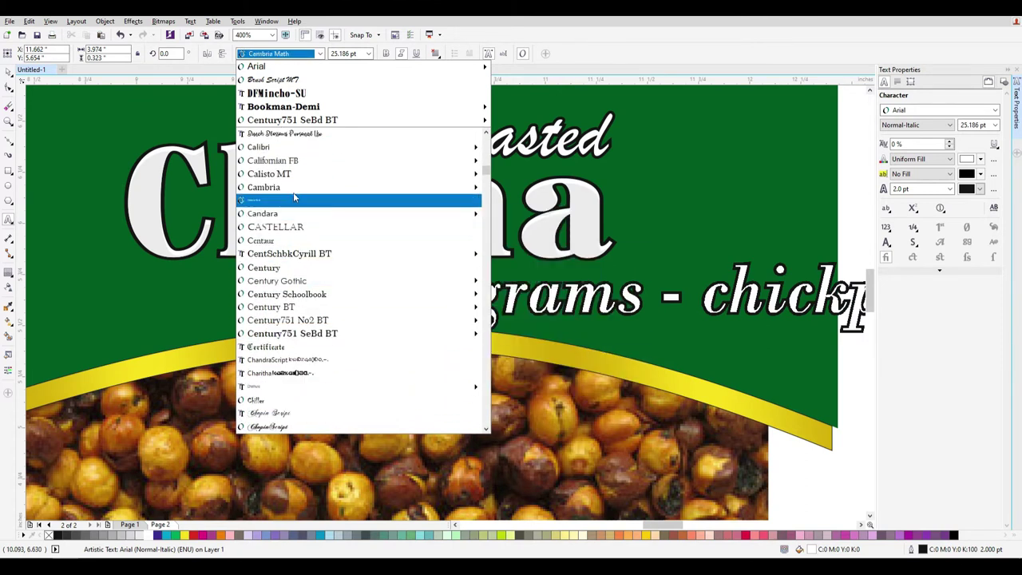
left_click(291, 185)
Move the "bengal grams - chickpeas" line directly beneath "Chana" and switch its style from italic to Normal
left_click(9, 71)
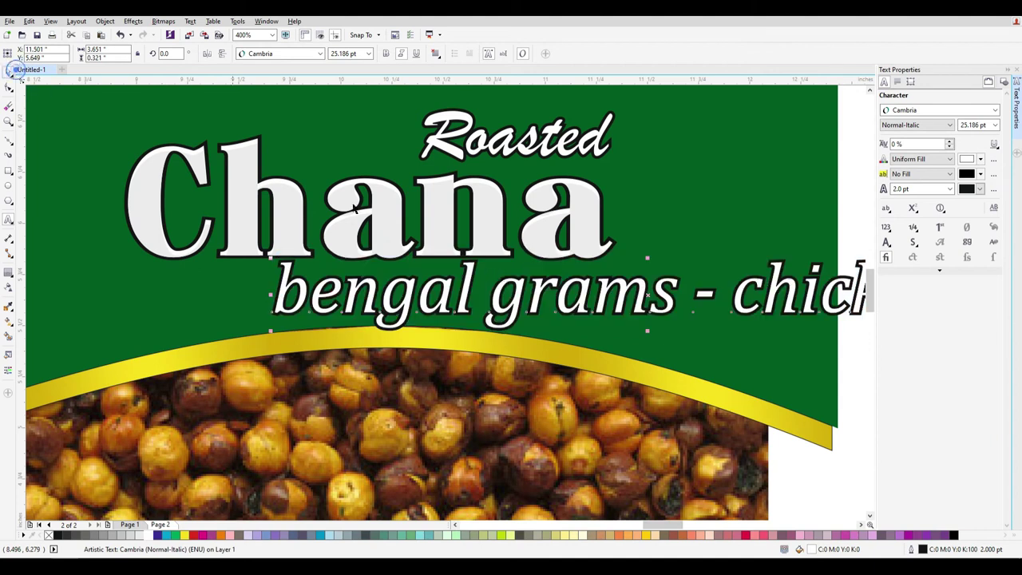
left_click_drag(536, 323, 346, 330)
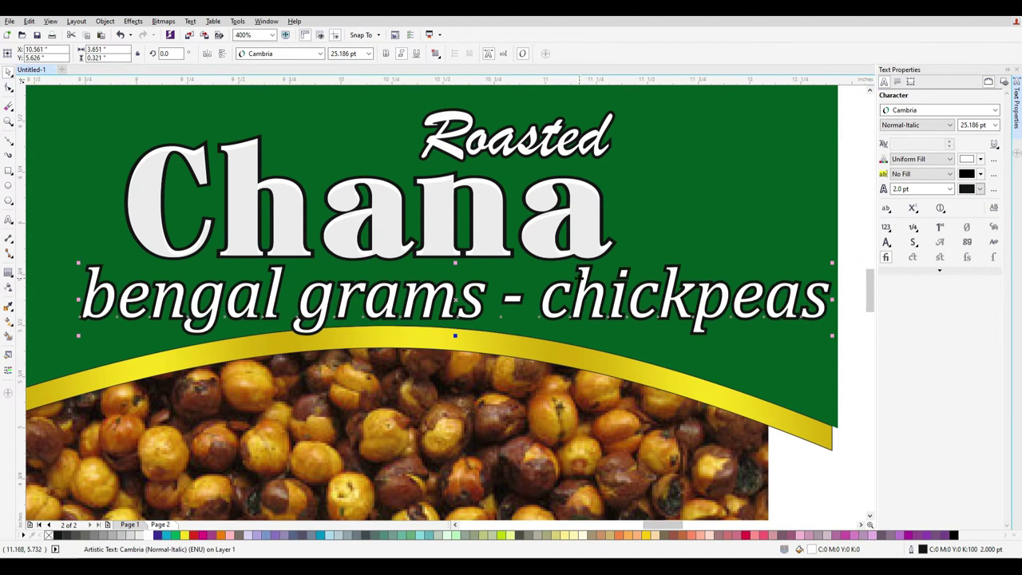
left_click(357, 171)
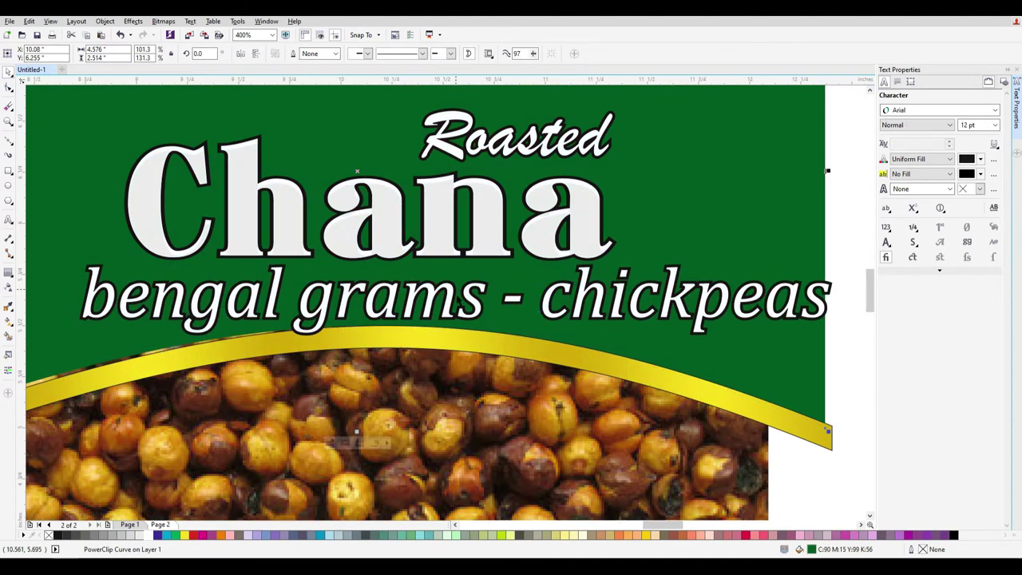
left_click(456, 294)
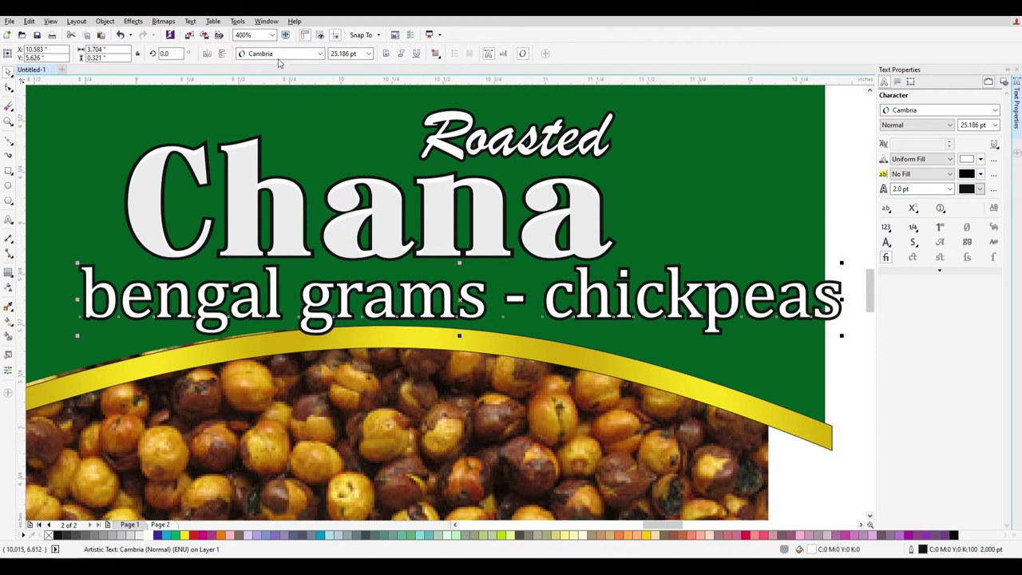
Change the case of the "bengal grams - chickpeas" line to UPPERCASE
left_click(192, 22)
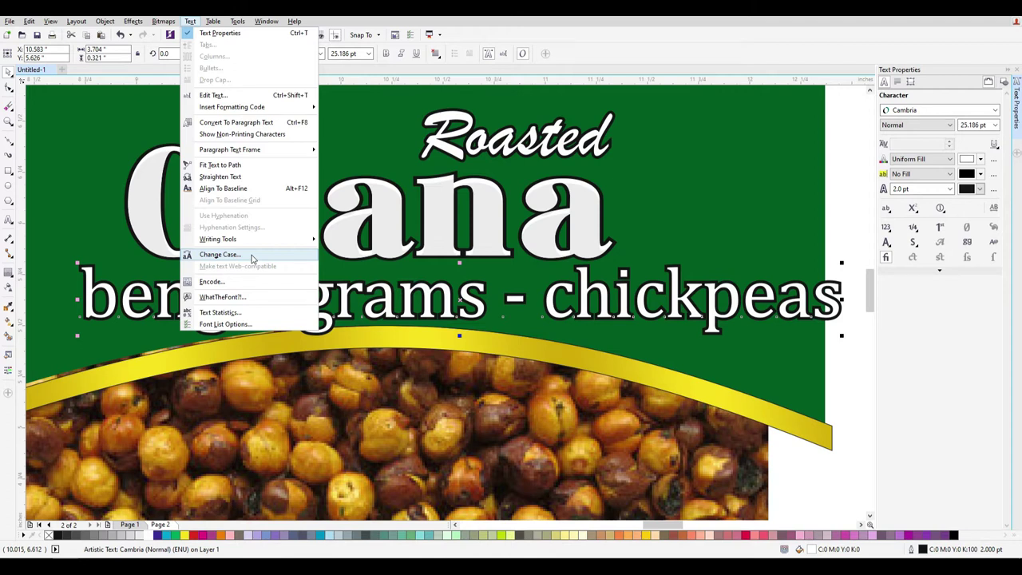
left_click(219, 255)
left_click(460, 276)
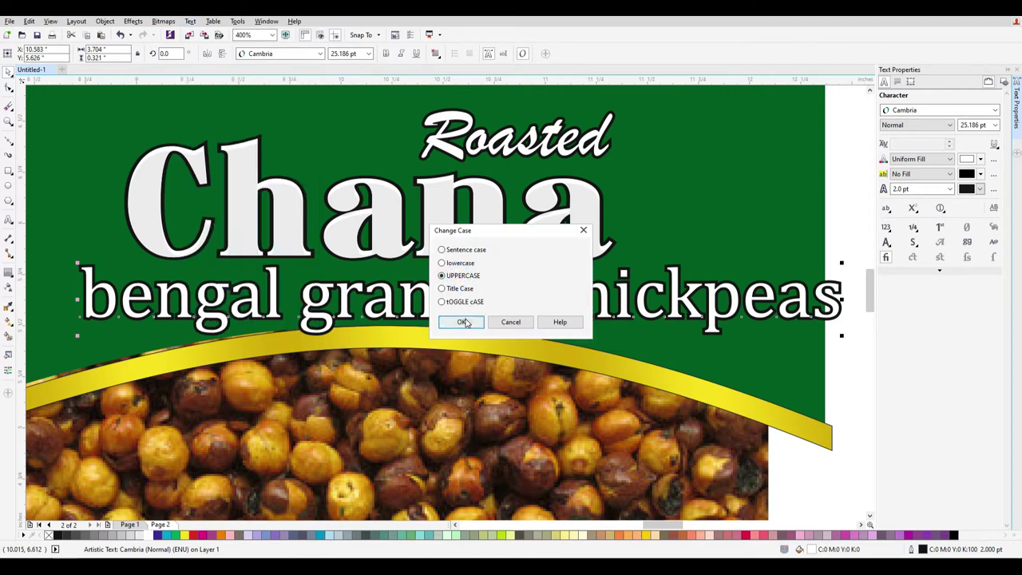
left_click(461, 322)
Shrink the "BENGAL GRAMS - CHICKPEAS" line to about 11.2 pt and center it horizontally under "Chana"
scroll(535, 351, "down", 2)
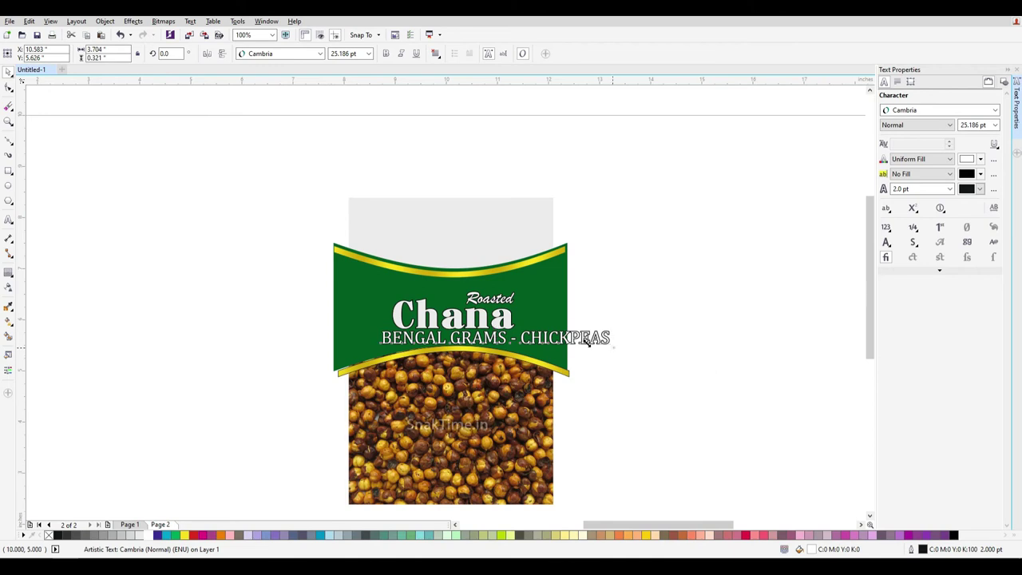
left_click_drag(587, 342, 479, 337)
left_click(479, 316, "shift")
left_click(631, 358)
scroll(508, 335, "up", 1)
Undo the last shift of the green curved band and clear the selection
left_click(480, 334)
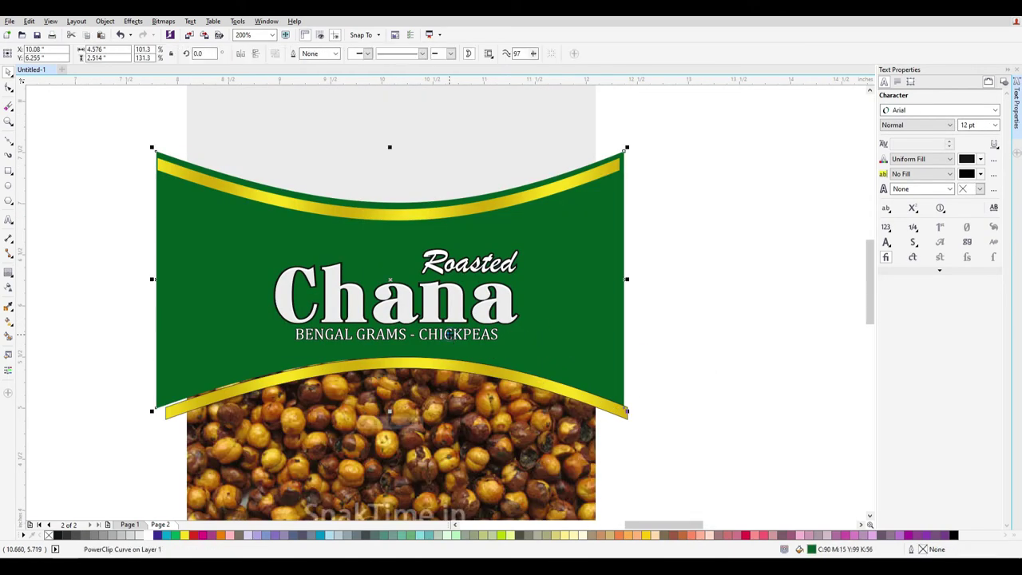
left_click(450, 334)
key("ctrl+z")
left_click(733, 423)
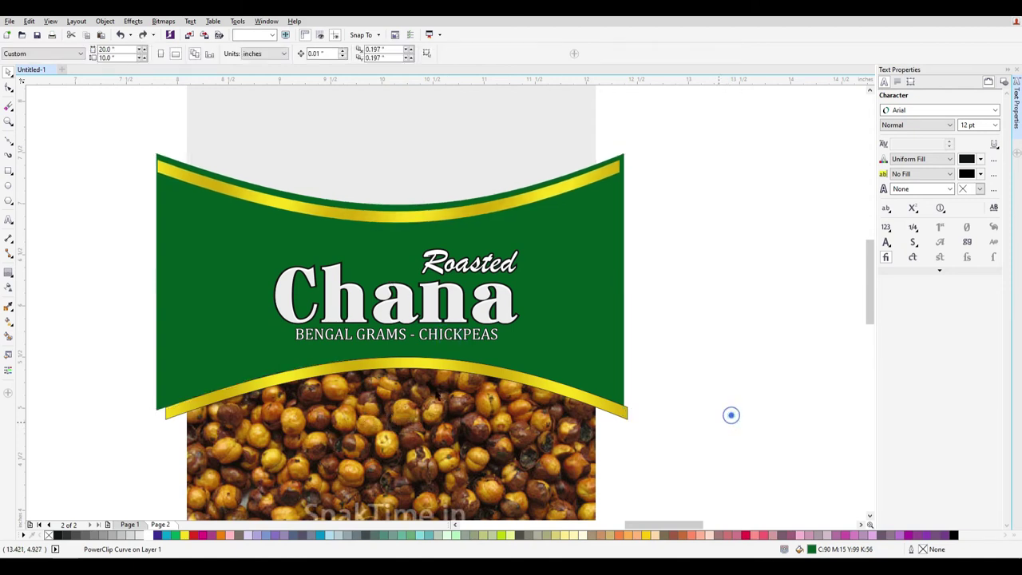
Move the "BENGAL GRAMS - CHICKPEAS" line slightly lower and align the product text along a common vertical center
left_click(446, 329)
left_click_drag(445, 330, 446, 336)
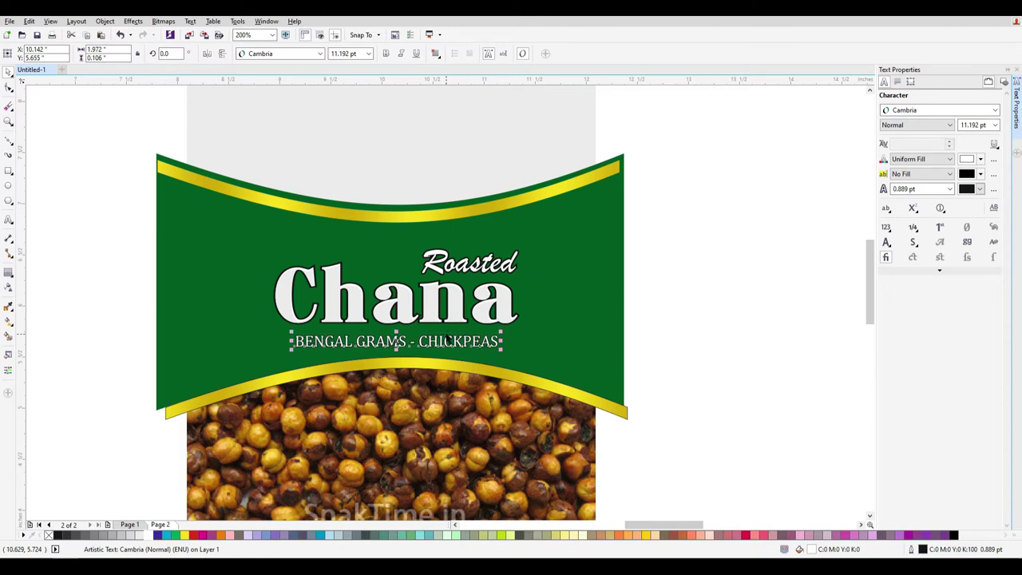
mouse_move(684, 404)
left_mouse_down()
mouse_move(178, 253)
mouse_move(177, 243)
left_mouse_up()
key("c")
left_click(403, 267)
left_click_drag(403, 268, 476, 266)
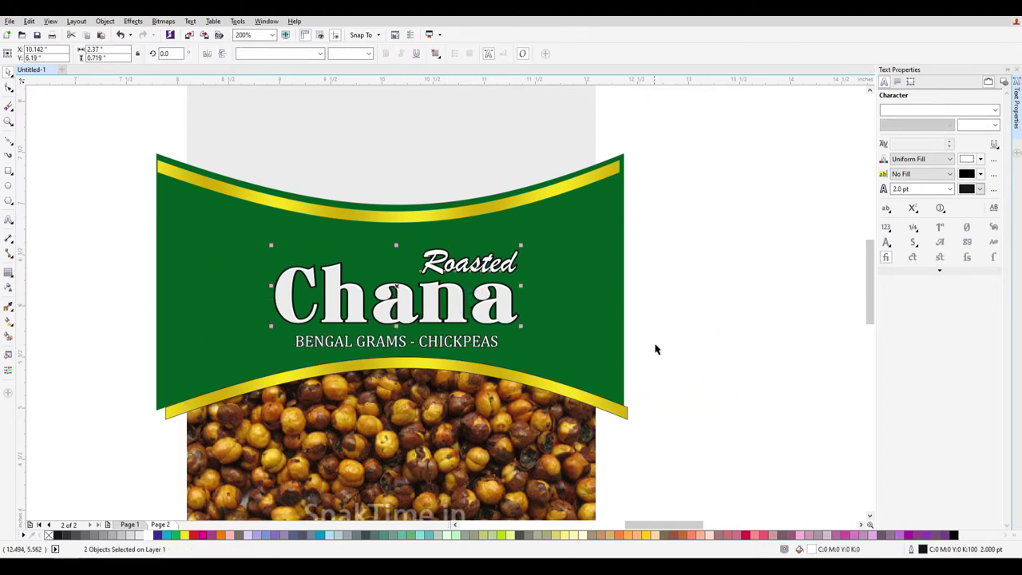
left_click(701, 397)
left_click_drag(753, 445, 149, 228)
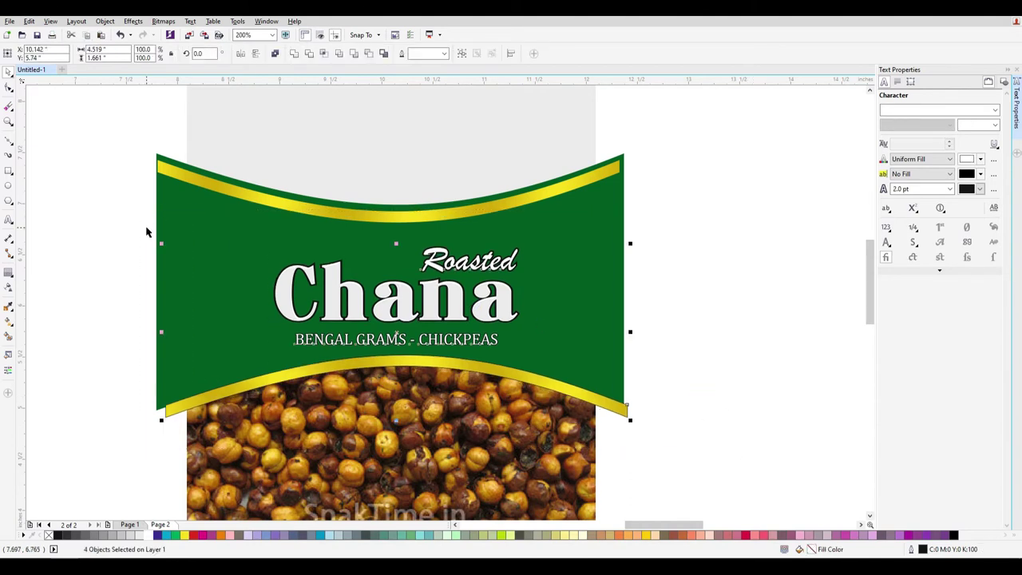
Nudge "Roasted", "Chana" and the "BENGAL GRAMS - CHICKPEAS" line upward together to balance them inside the green band
left_click_drag(821, 386, 187, 247)
key("Up")
key("Up")
key("Up")
key("Up")
key("Up")
key("Up")
key("Up")
key("Up")
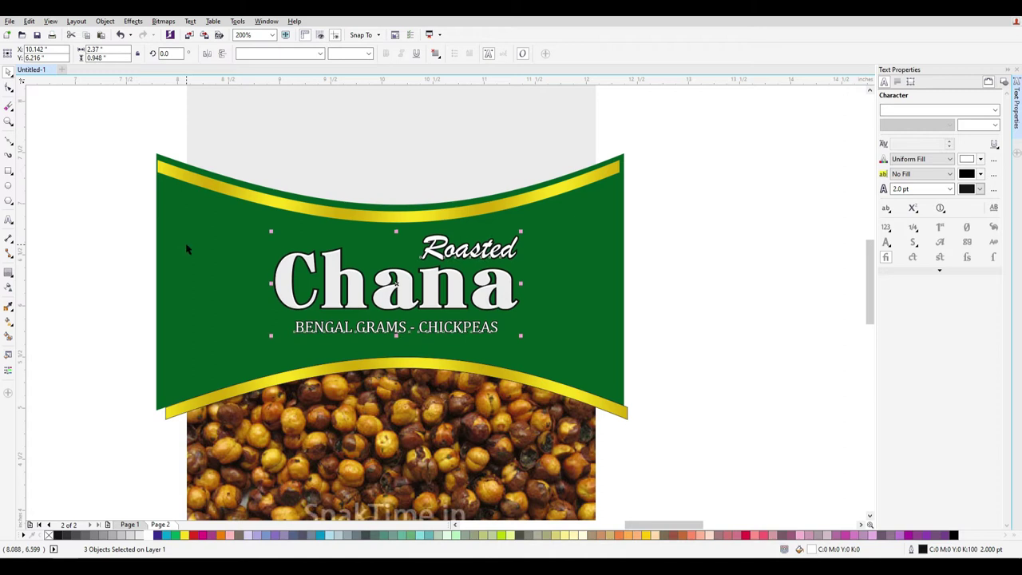
key("Down")
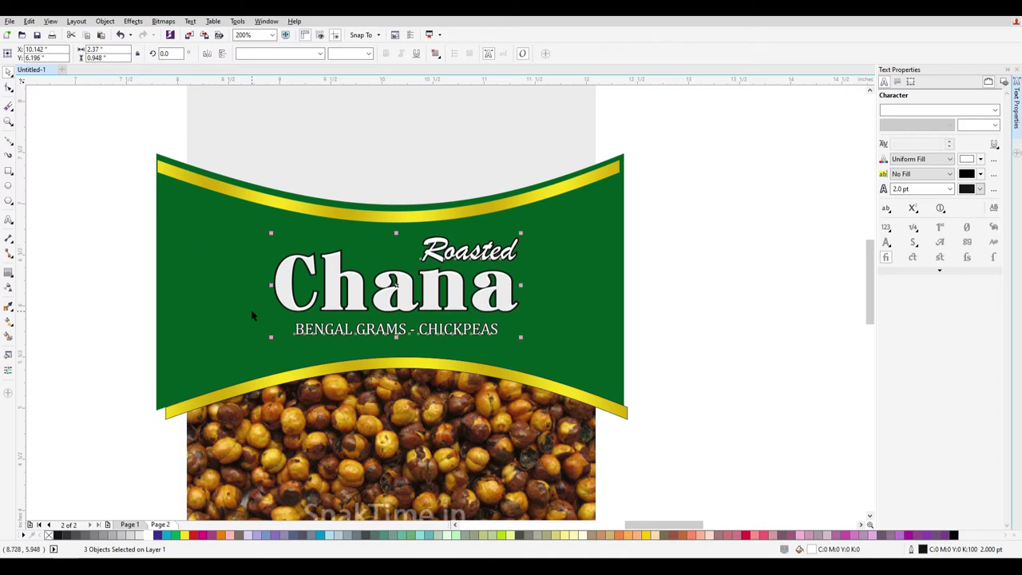
left_click(694, 427)
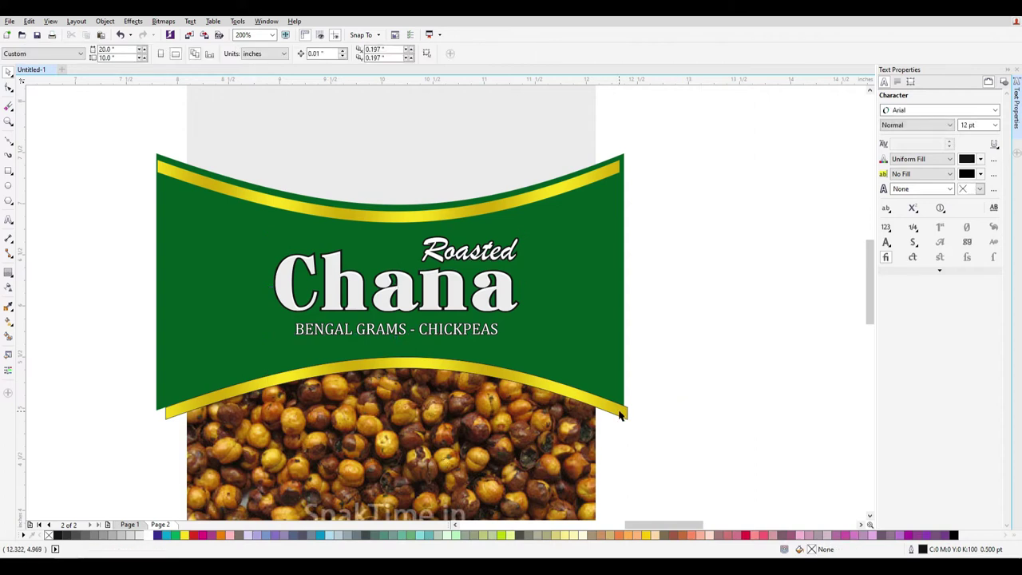
Draw a closed four-node Bézier shape, about 1.88 by 1.34 inches, tapering from the chickpea photo up to a point beside the tagline
scroll(616, 431, "down", 1)
scroll(604, 452, "up", 1)
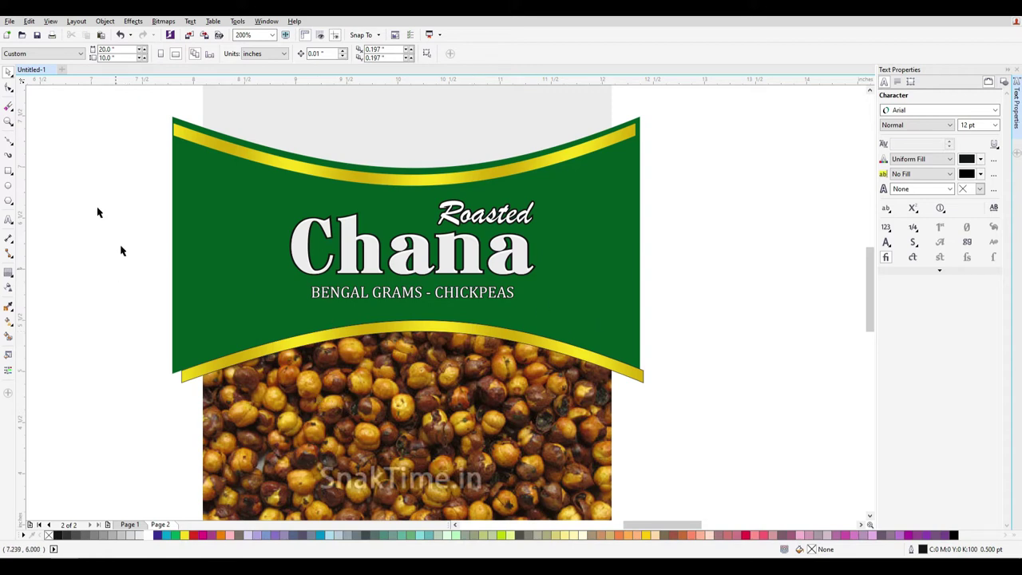
left_click(12, 153)
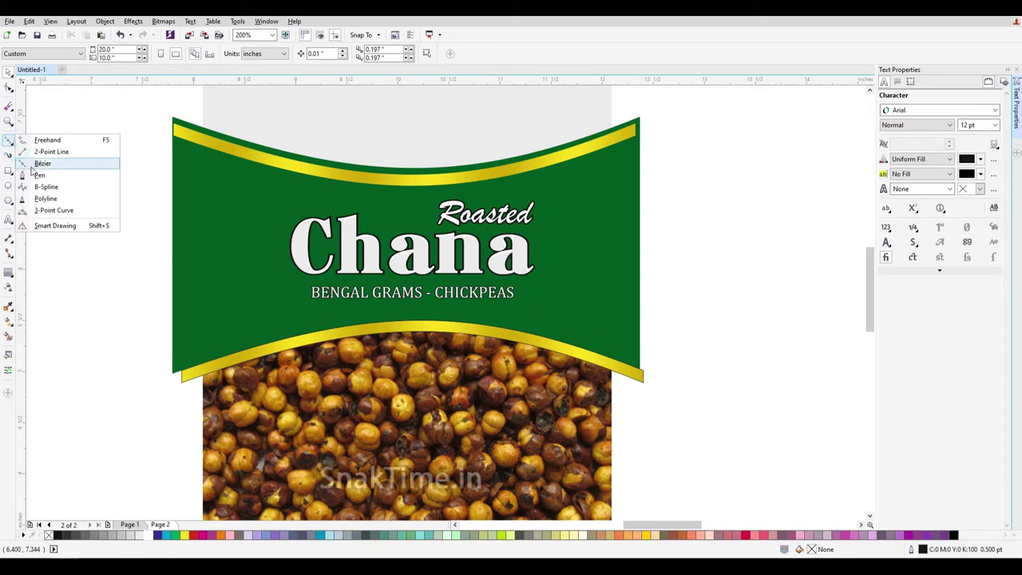
left_click(56, 164)
left_click(540, 301)
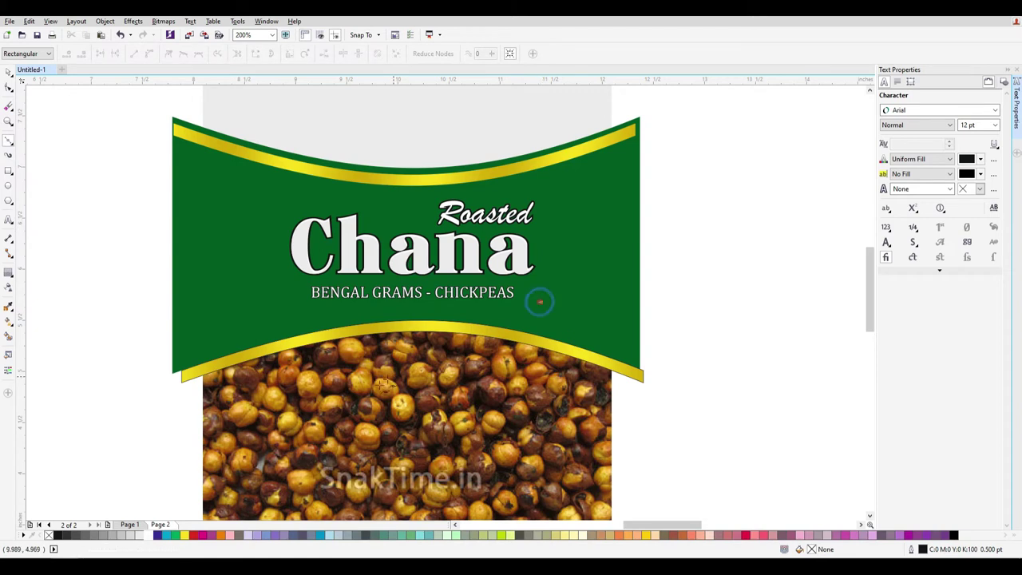
left_click(348, 401)
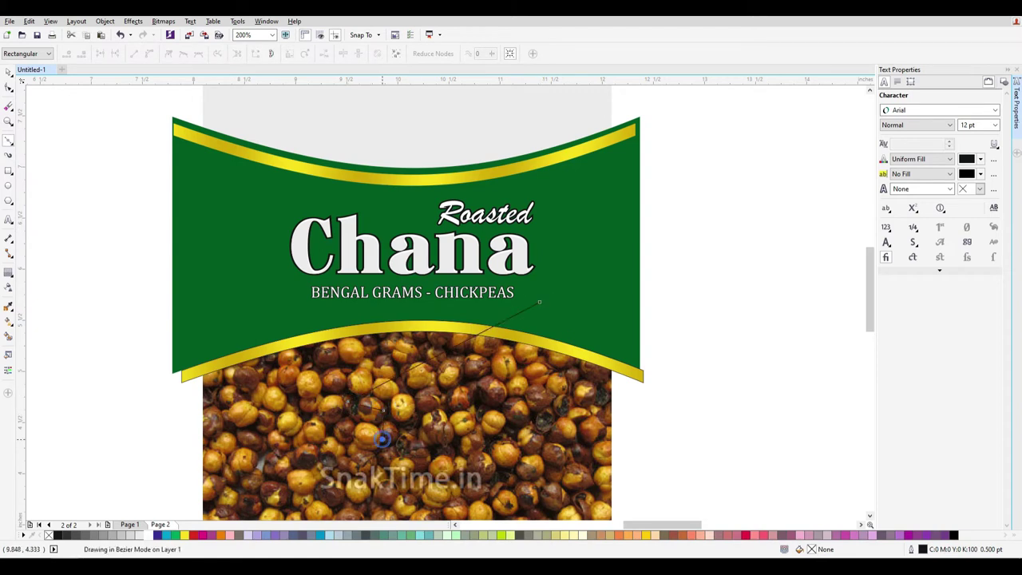
left_click(541, 302)
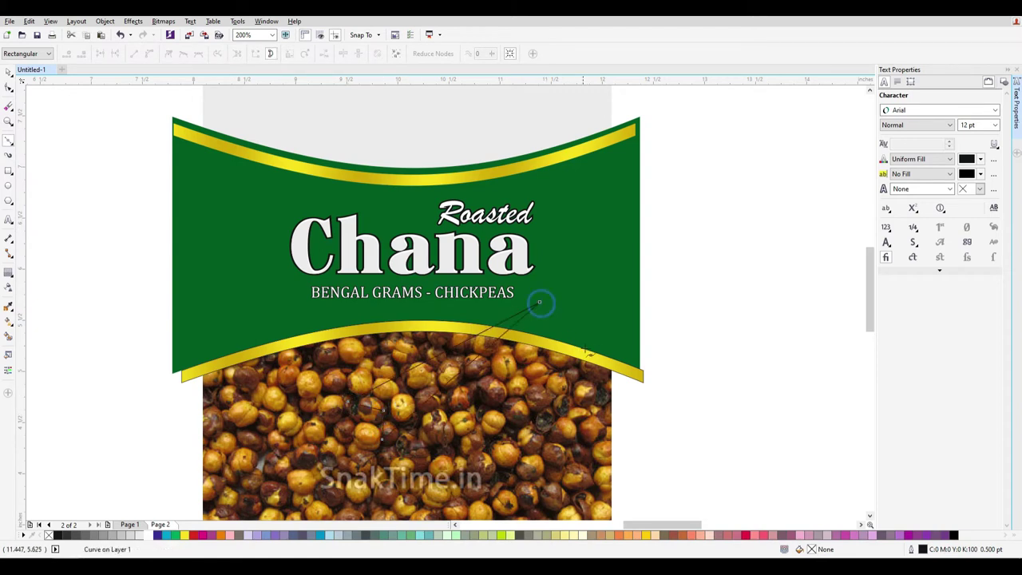
Select all nodes of the new Bézier shape and convert its straight segments to curves
left_click(9, 73)
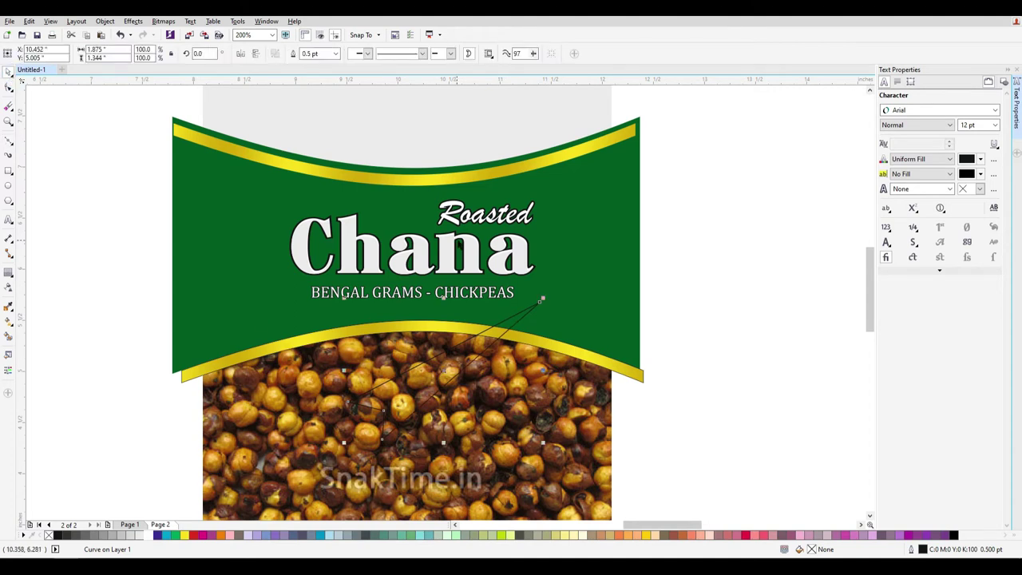
left_click(10, 89)
left_click_drag(698, 493, 246, 256)
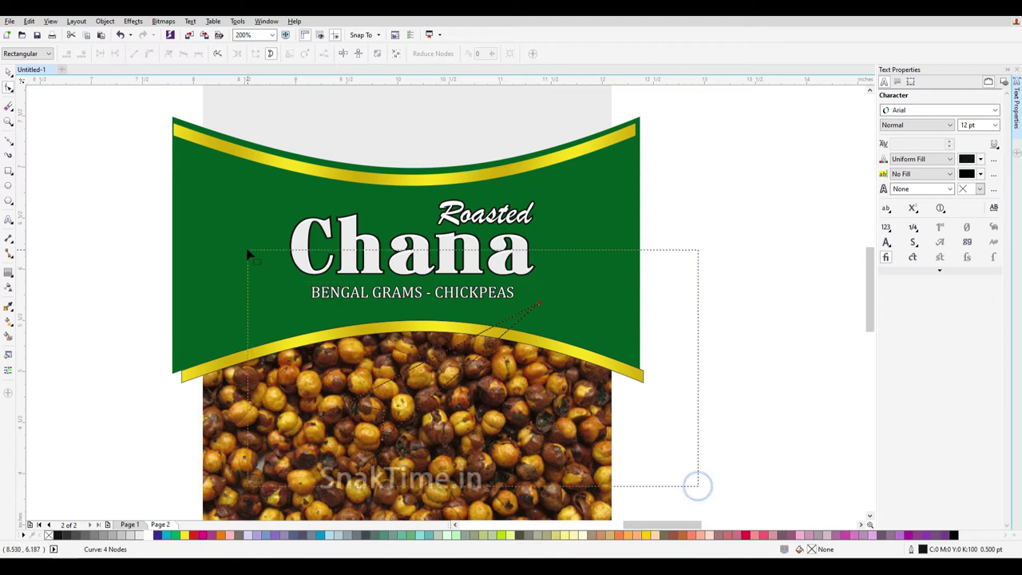
left_click(149, 53)
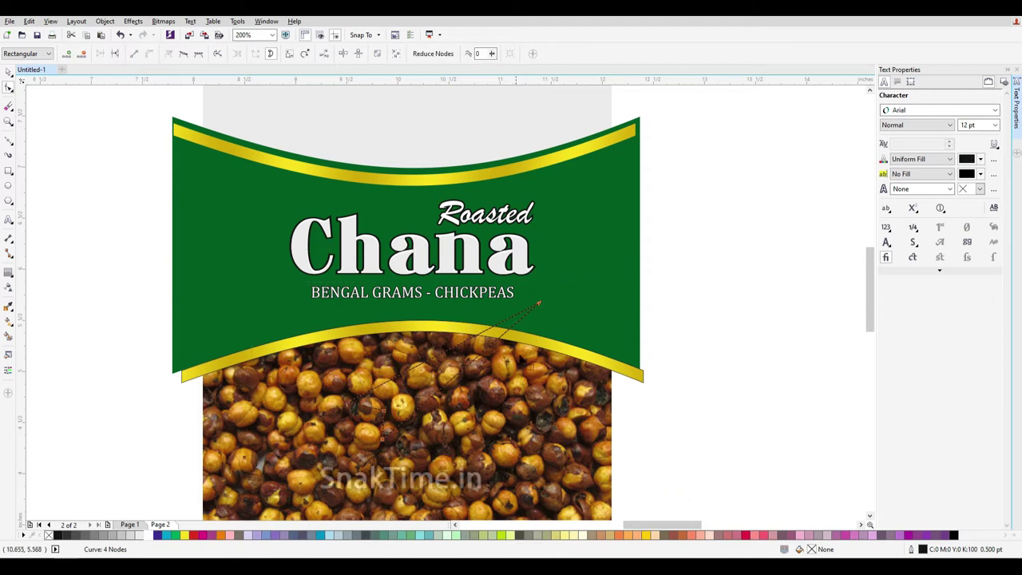
left_click(667, 429)
Bend the two long edges of the Bézier shape, bowing the lower edge and giving the upper edge an S-curve
scroll(664, 420, "up", 2)
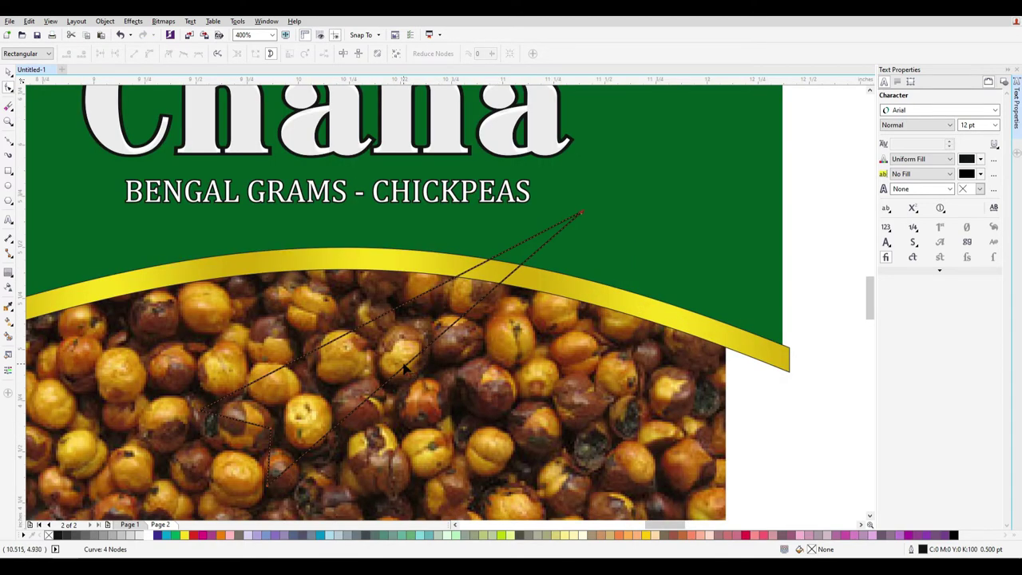
left_click(268, 483)
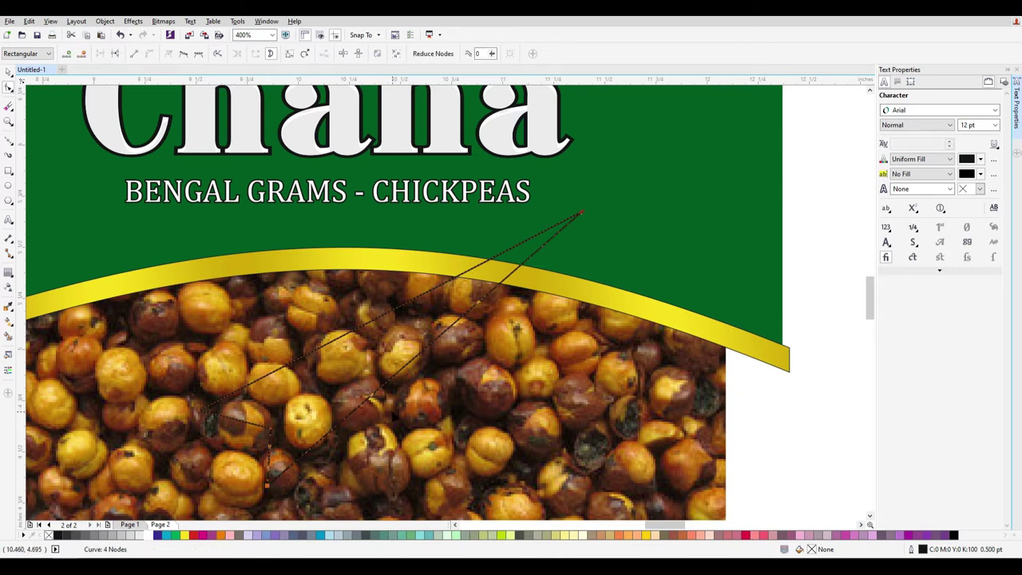
left_click(480, 301)
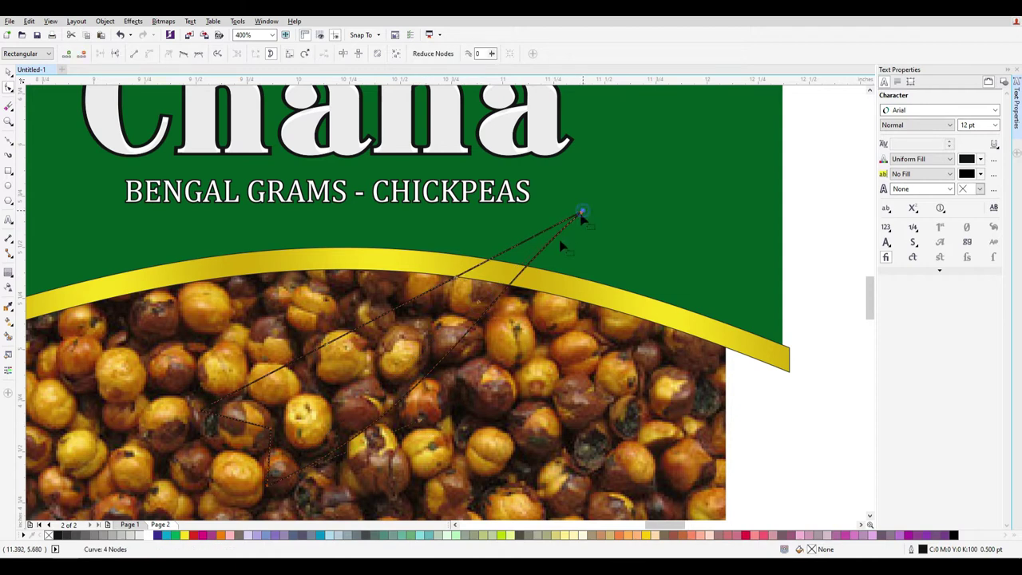
left_click_drag(487, 308, 461, 281)
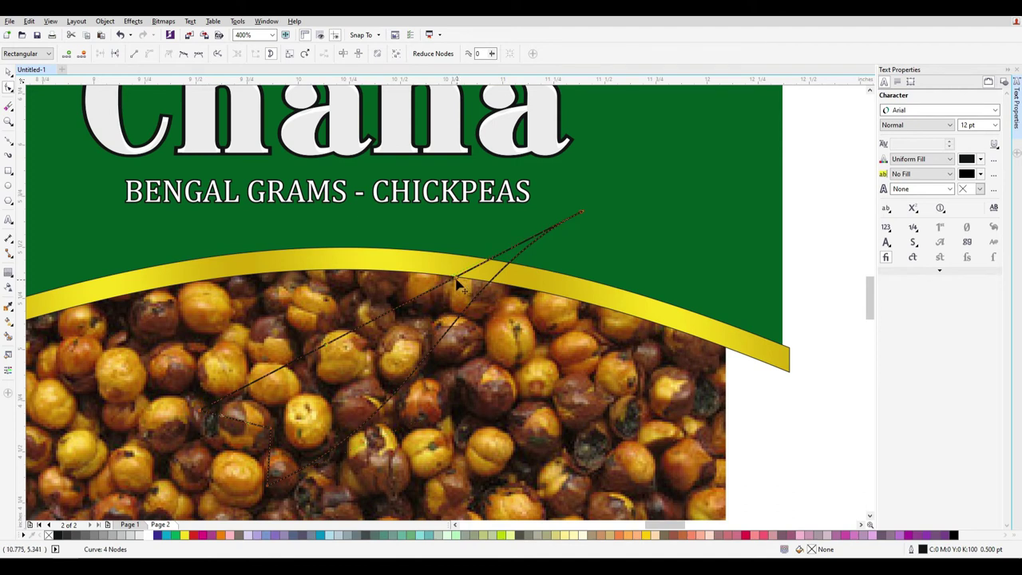
left_click_drag(457, 280, 435, 138)
left_click_drag(327, 351, 388, 367)
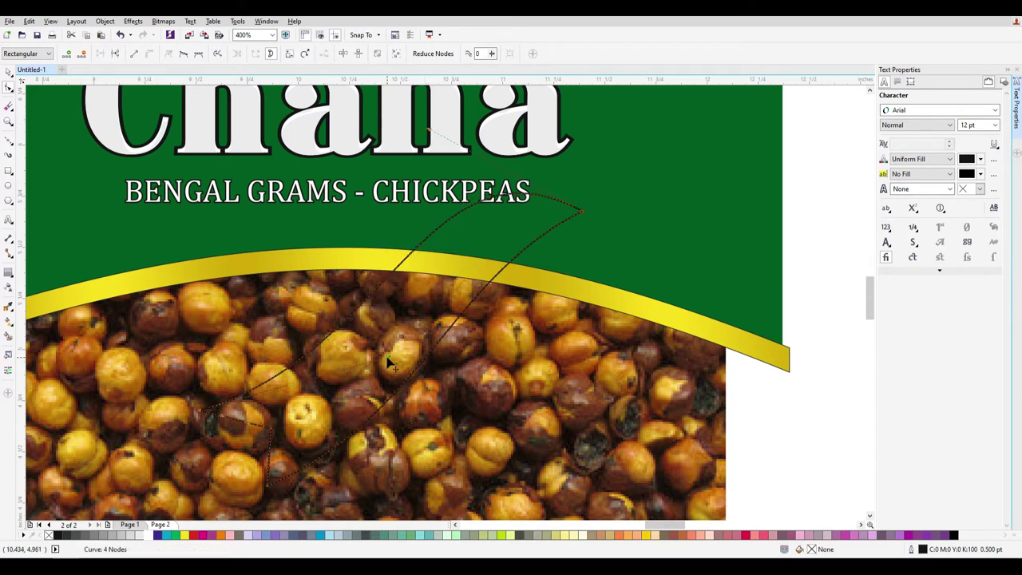
Move the Bézier shape's pointed tip down to the gold strip and rebend both long edges near it into an arch
left_click_drag(584, 214, 595, 248)
left_click_drag(456, 285, 439, 225)
left_click_drag(595, 250, 579, 268)
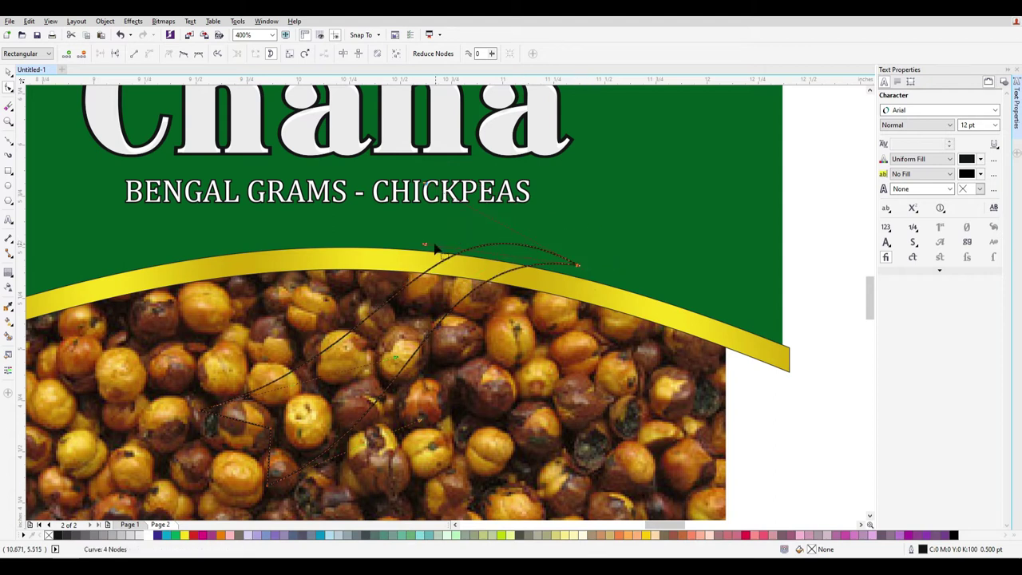
left_click_drag(426, 248, 469, 132)
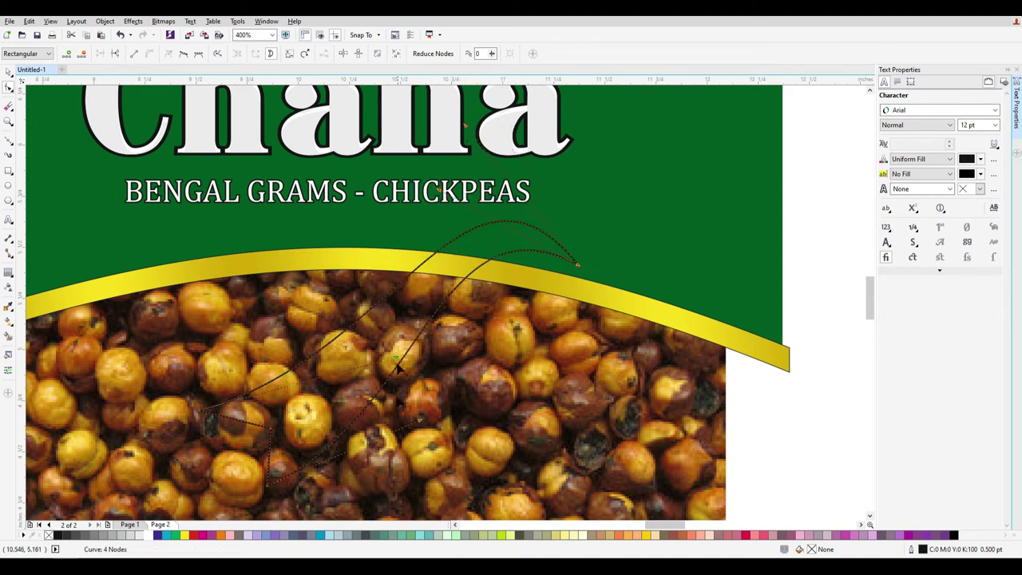
left_click_drag(423, 421, 462, 382)
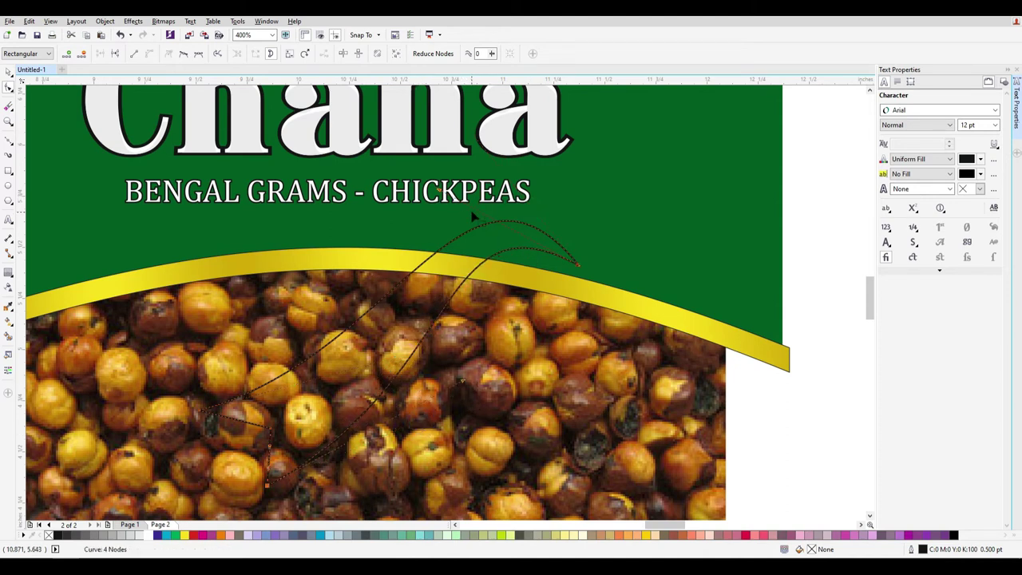
left_click(445, 229)
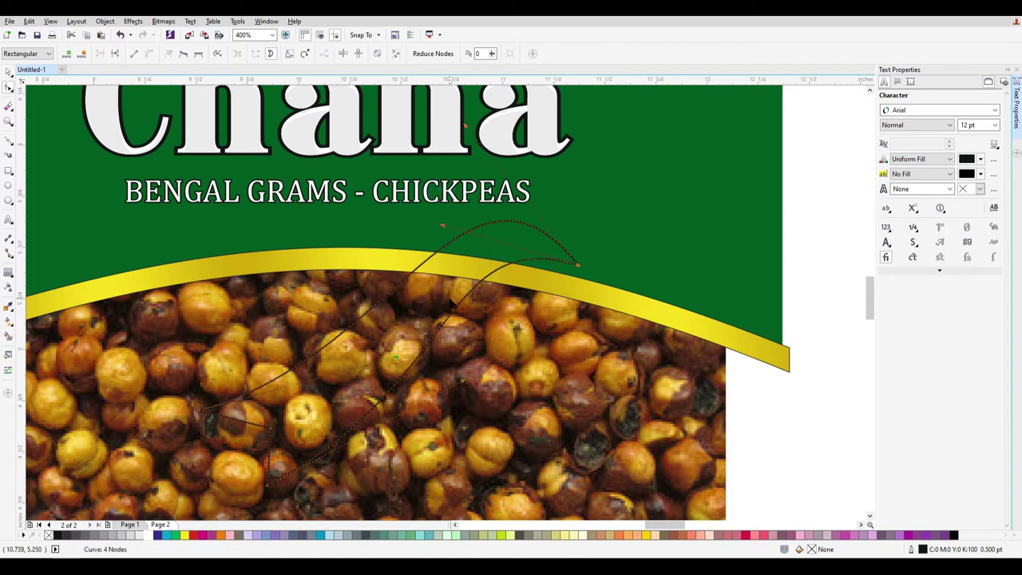
Shift the shape's three tail nodes upward into a forked ribbon end and flatten the arch near the pointed tip
left_click_drag(199, 410, 172, 375)
left_click_drag(266, 425, 273, 382)
left_click_drag(269, 483, 250, 456)
left_click_drag(444, 354, 442, 352)
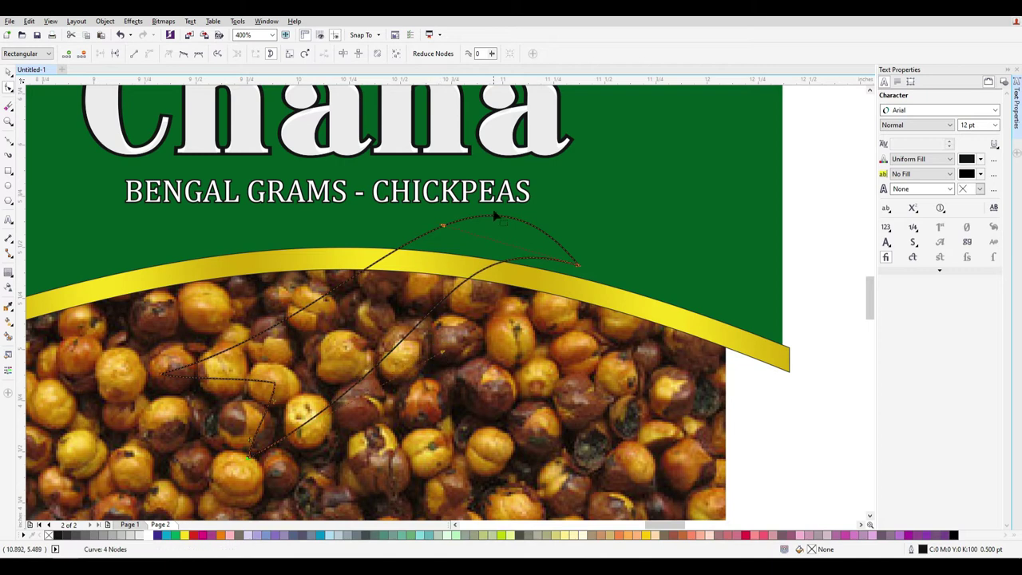
left_click_drag(445, 228, 439, 241)
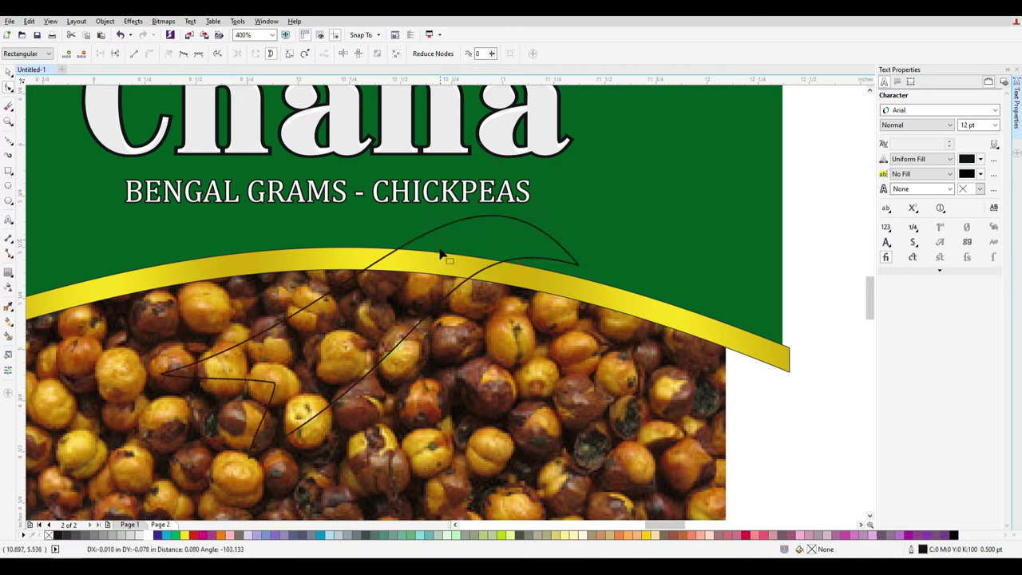
left_click_drag(467, 129, 431, 163)
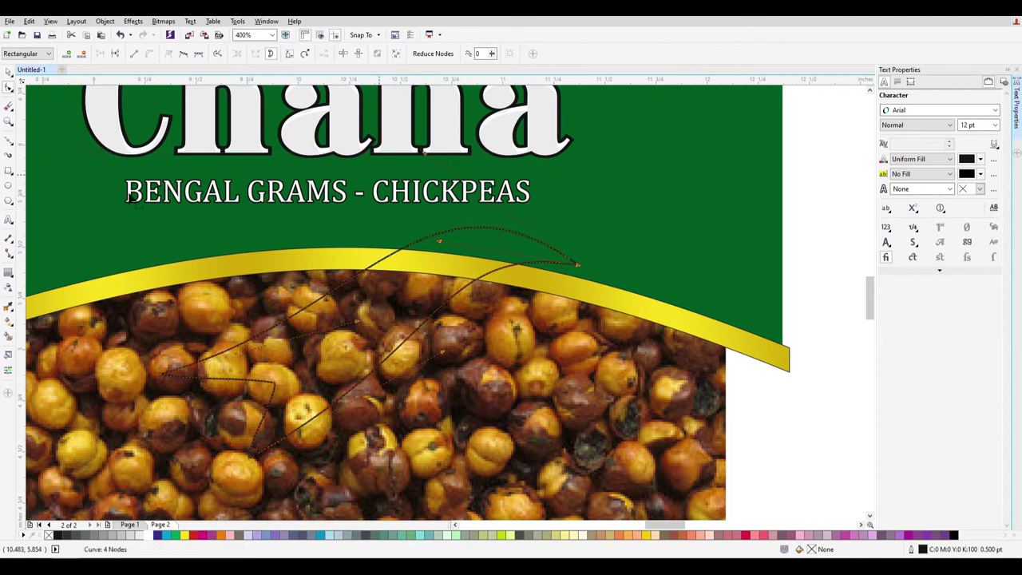
Give the ribbon shape a solid yellow fill with no outline and move it up and to the right across the gold strip
left_click(9, 72)
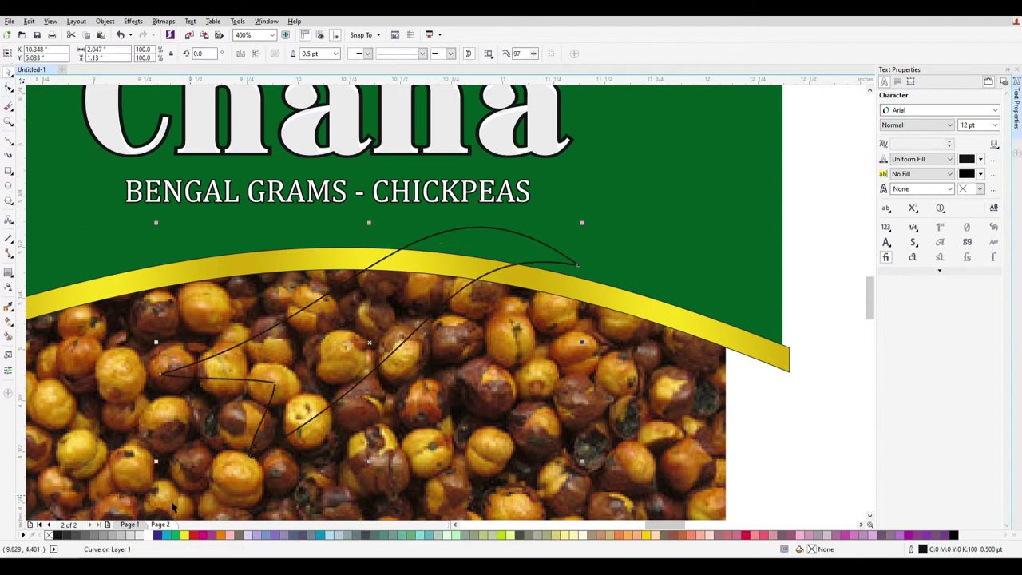
right_click(49, 534)
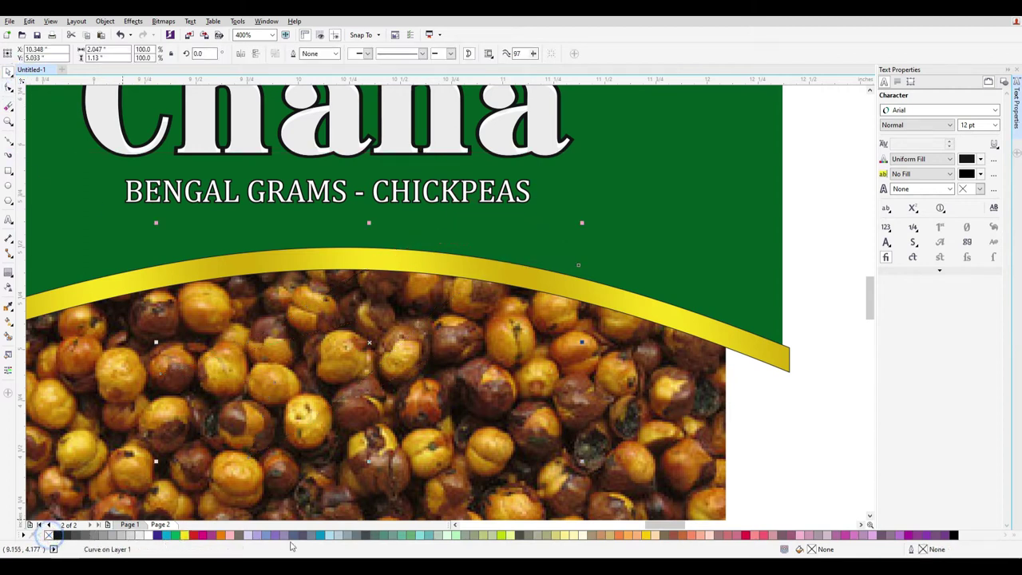
left_click(188, 535)
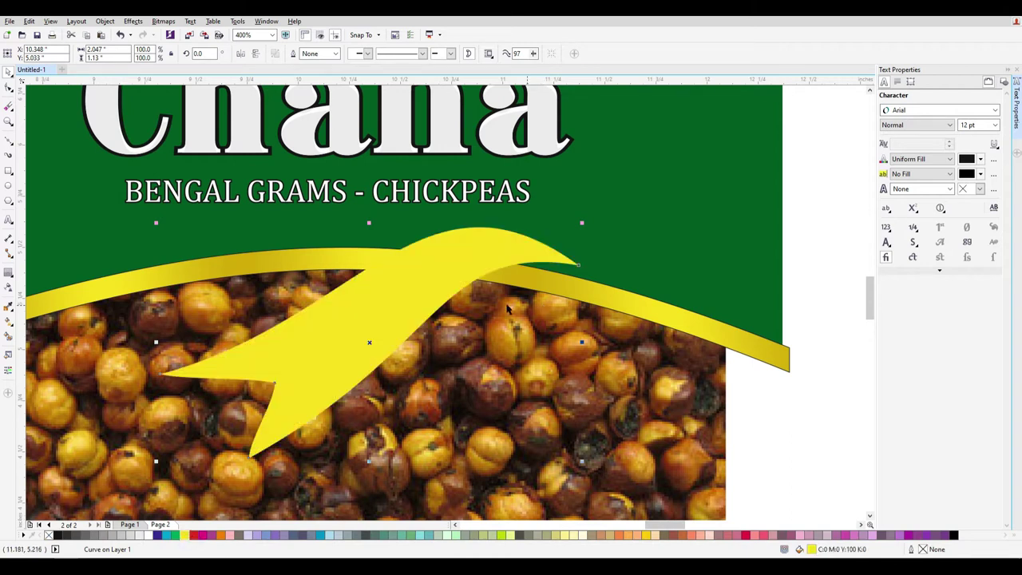
left_click_drag(481, 294, 533, 275)
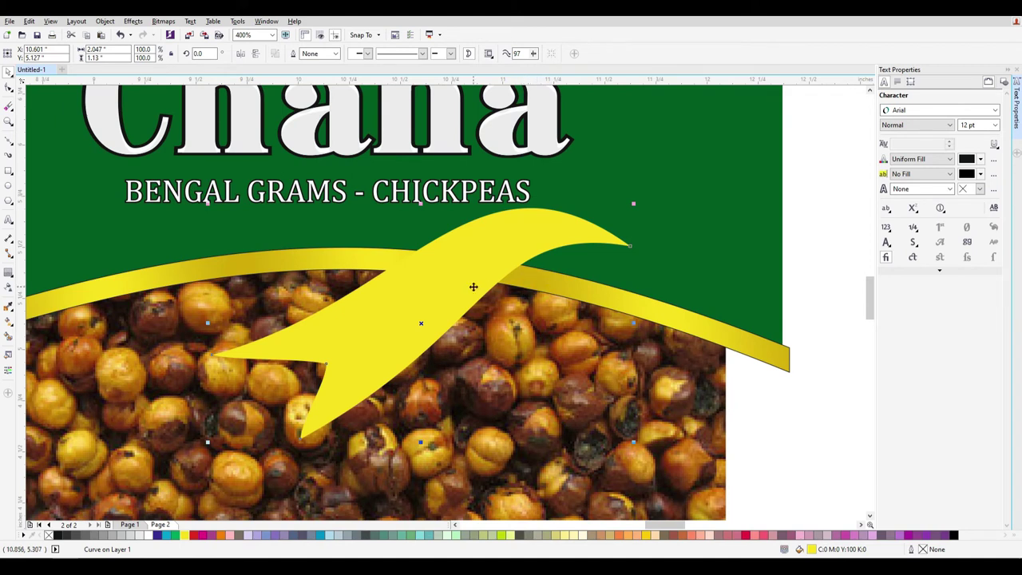
Flatten the arch at the yellow ribbon's pointed end and keep a blurred black shadow shape behind it
key("F10")
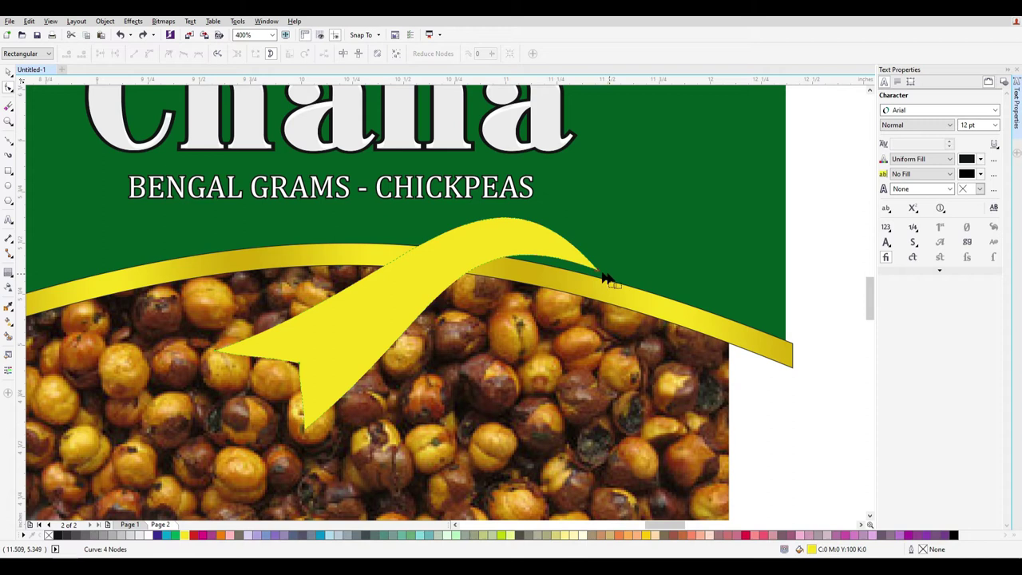
left_click_drag(488, 150, 463, 158)
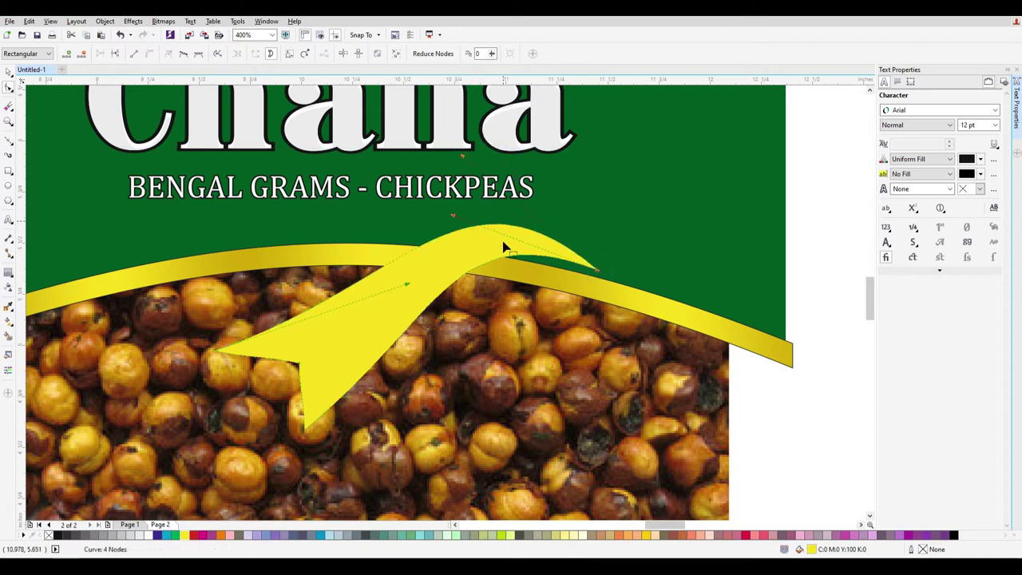
left_click(9, 71)
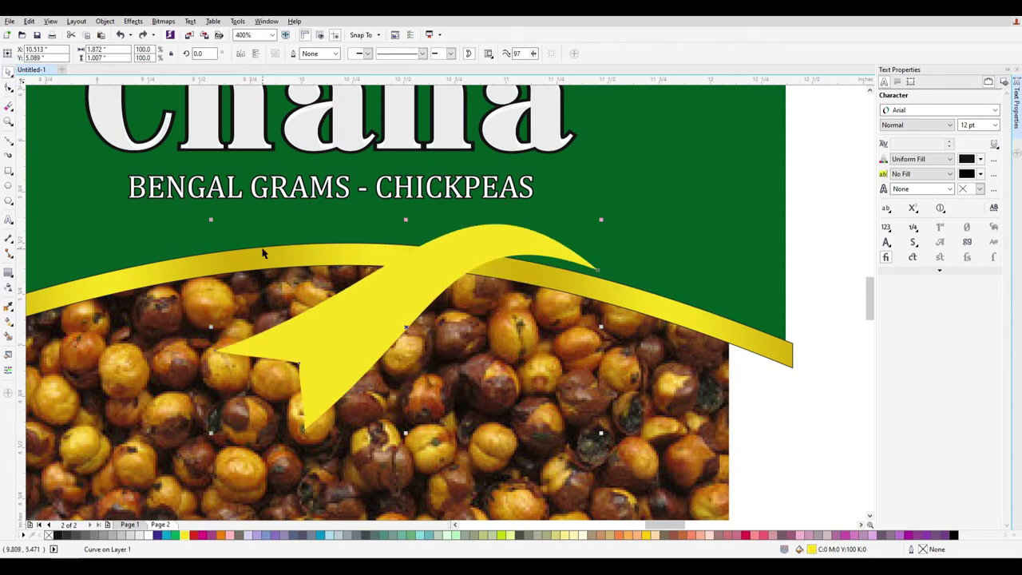
key("F10")
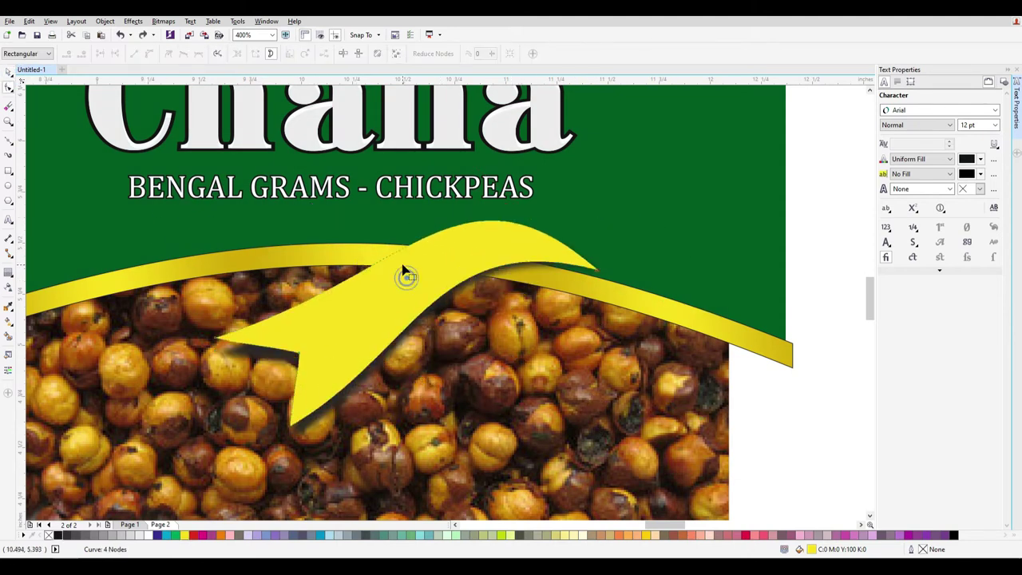
left_click(9, 71)
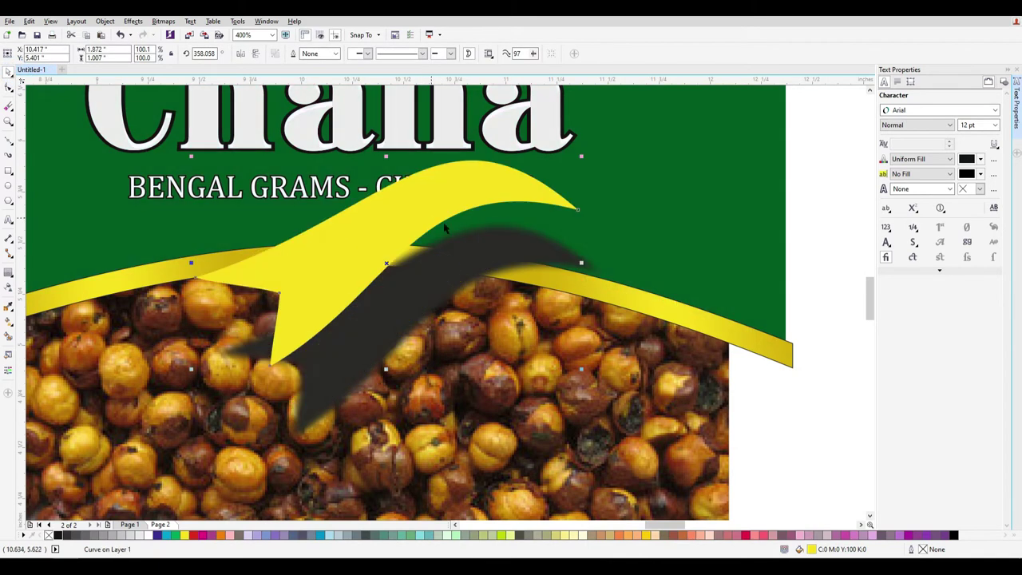
left_click_drag(451, 330, 406, 296)
key("ctrl+z")
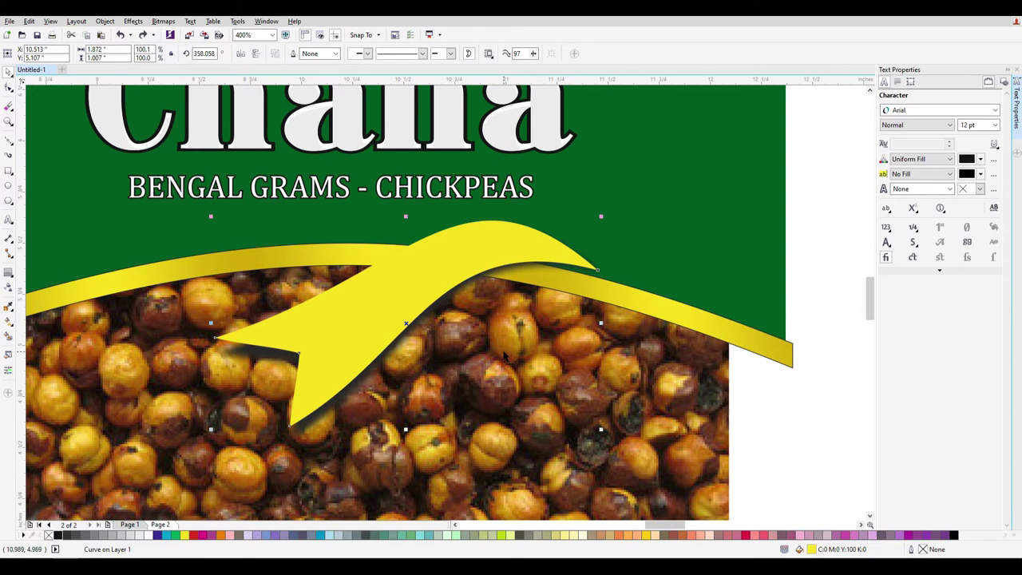
Fill the ribbon pale yellow (Y 60) and apply a linear fountain fill fading from its forked tail to white at the tip
left_click(440, 284)
left_click(564, 535)
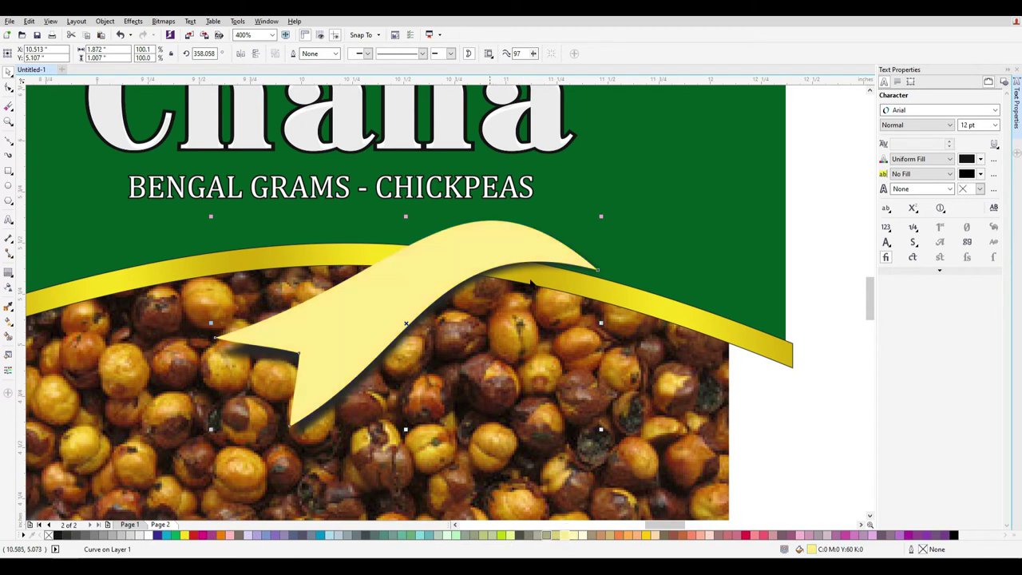
key("g")
left_click_drag(274, 375, 556, 229)
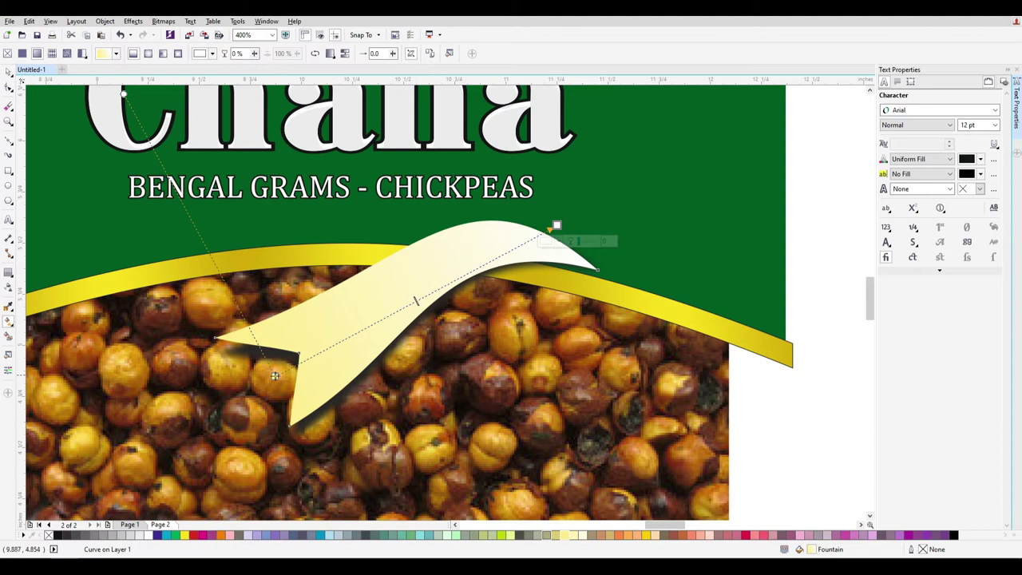
left_click_drag(297, 354, 329, 337)
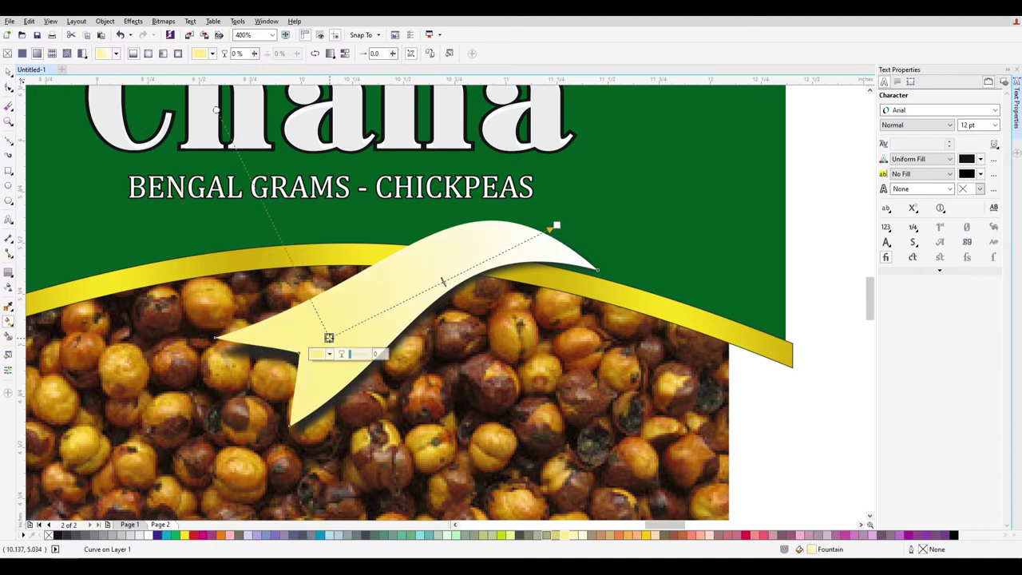
Deepen the yellow start colour of the ribbon's fountain fill to Y 86
left_click(329, 354)
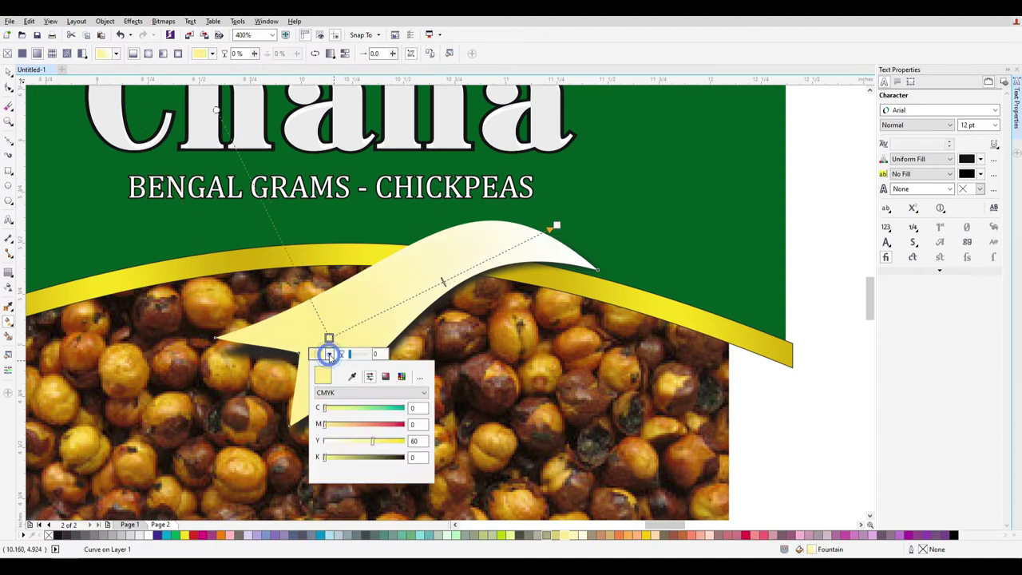
left_click_drag(387, 438, 393, 441)
left_click(11, 71)
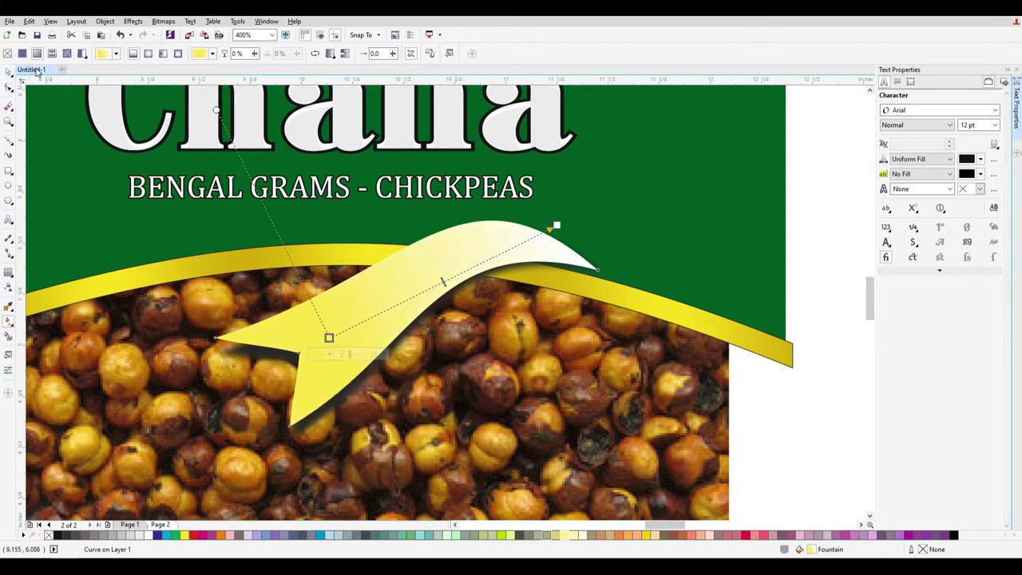
left_click(12, 72)
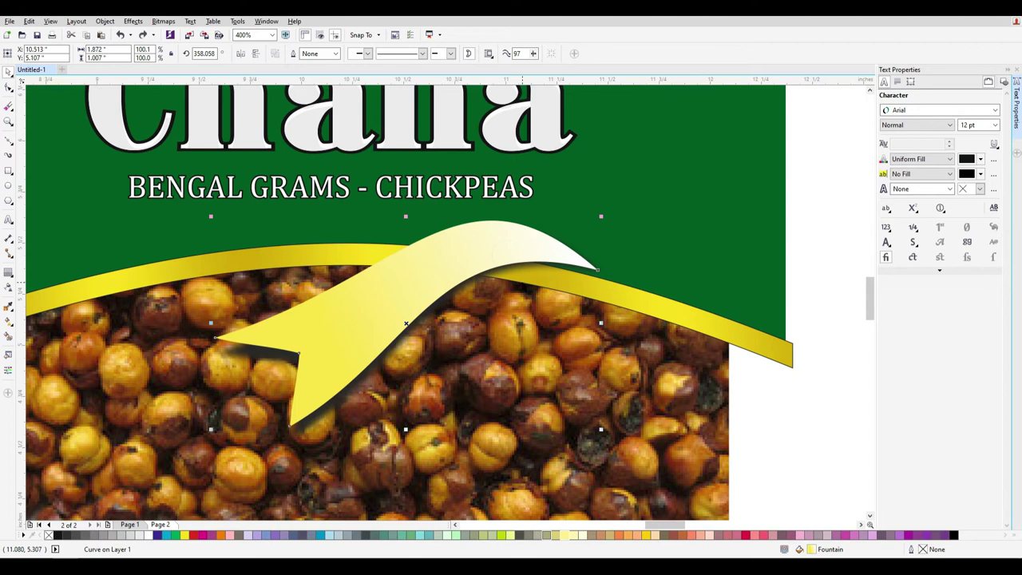
Duplicate the ribbon slightly lower and PowerClip the copy inside the original ribbon
left_click_drag(523, 280, 531, 319)
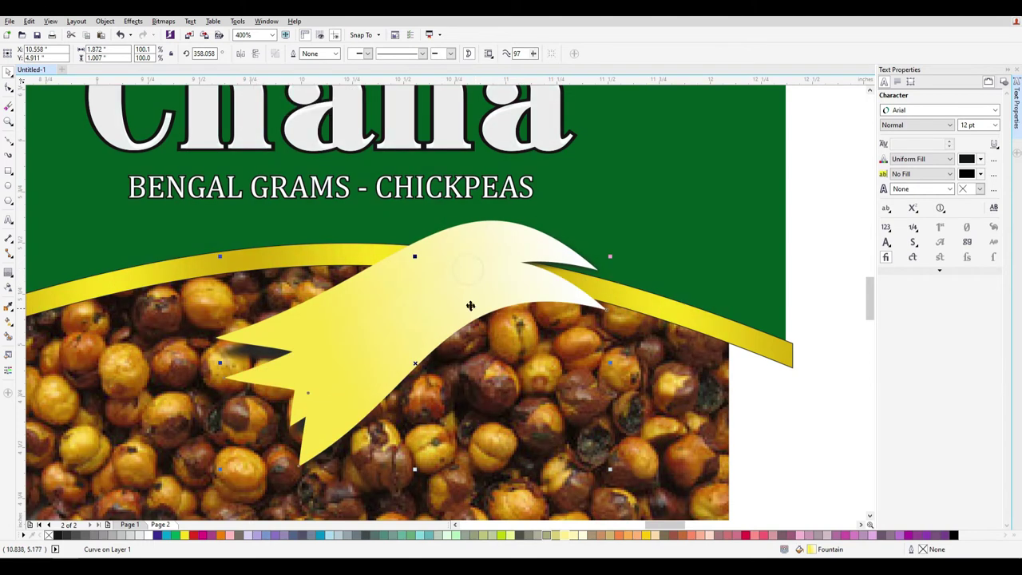
right_click(470, 304)
left_click(515, 34)
left_click(491, 238)
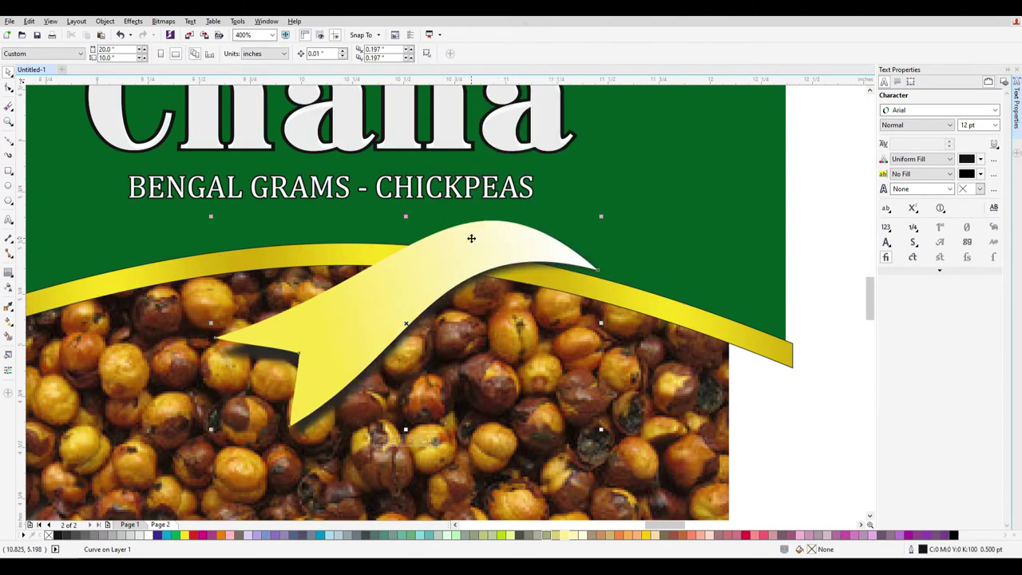
Edit the ribbon's PowerClip, scaling the inner copy to 94.7% and aligning it so the original shows as a thin upper rim
right_click(428, 267)
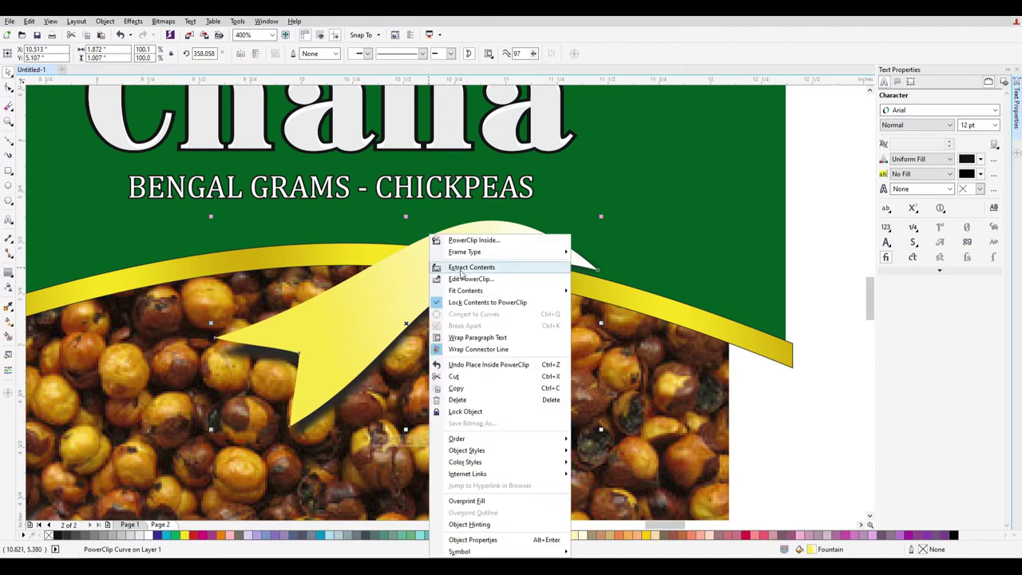
left_click(485, 278)
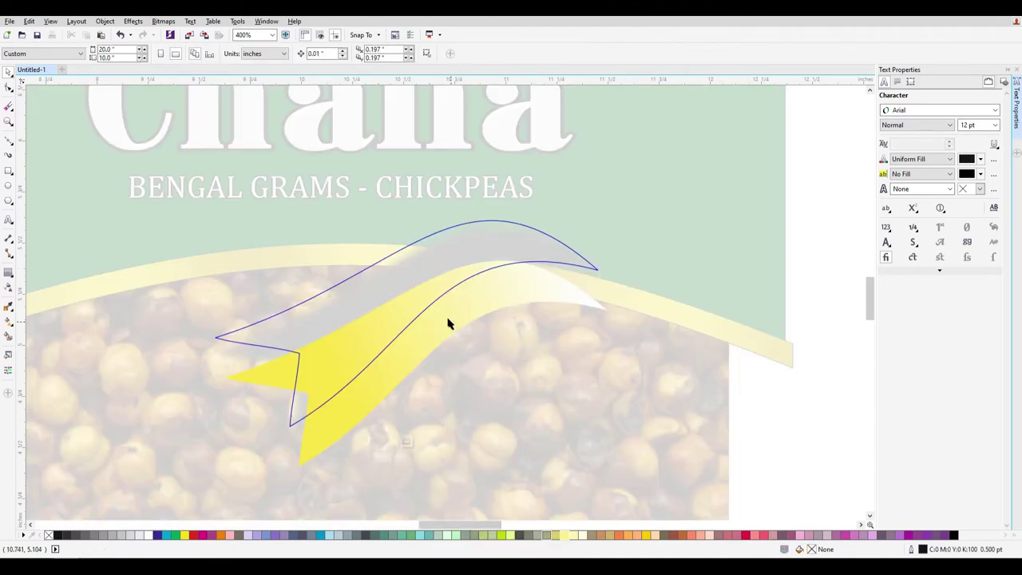
left_click(451, 322)
left_click_drag(446, 287, 465, 282)
left_click_drag(617, 214, 595, 225)
left_click_drag(455, 270, 456, 264)
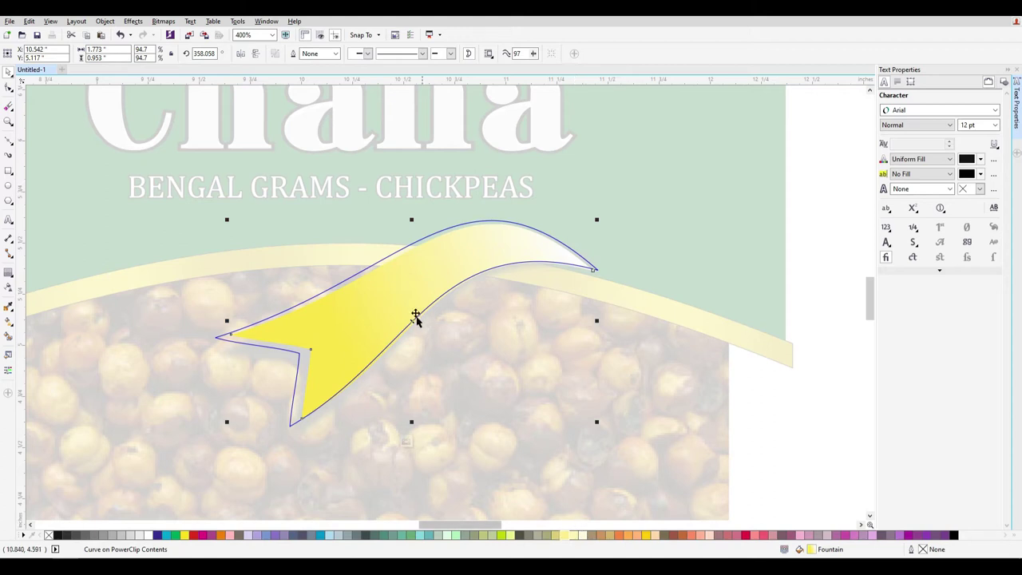
Darken the inner copy's yellow gradient start colour to K 14 and finish editing the PowerClip
key("g")
left_click(338, 335)
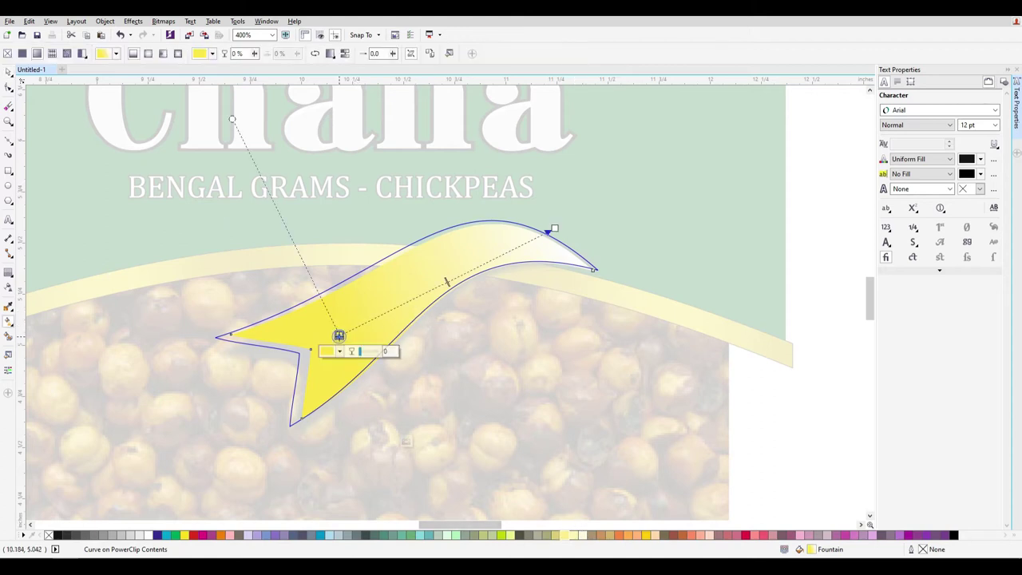
left_click(339, 351)
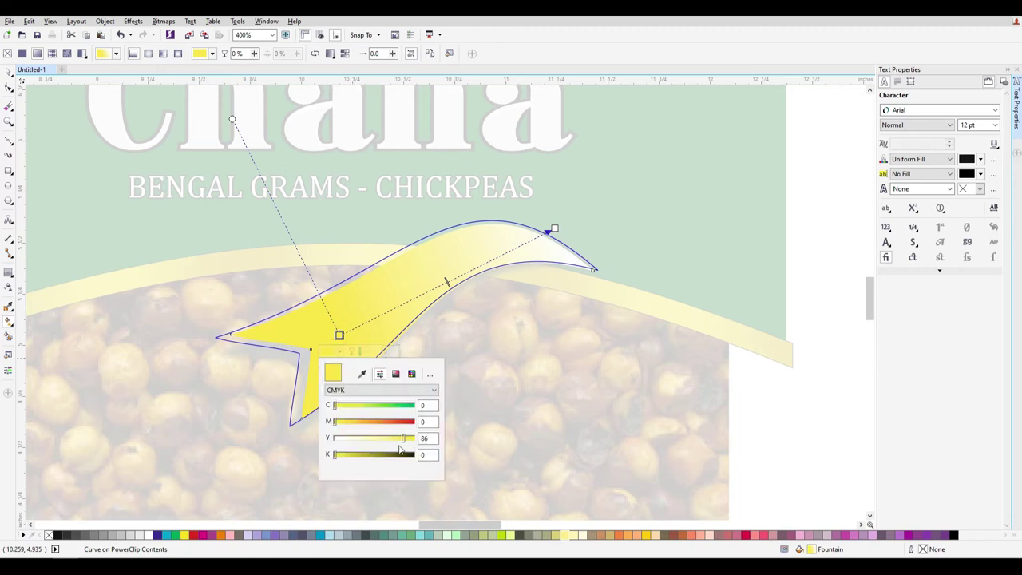
left_click(346, 455)
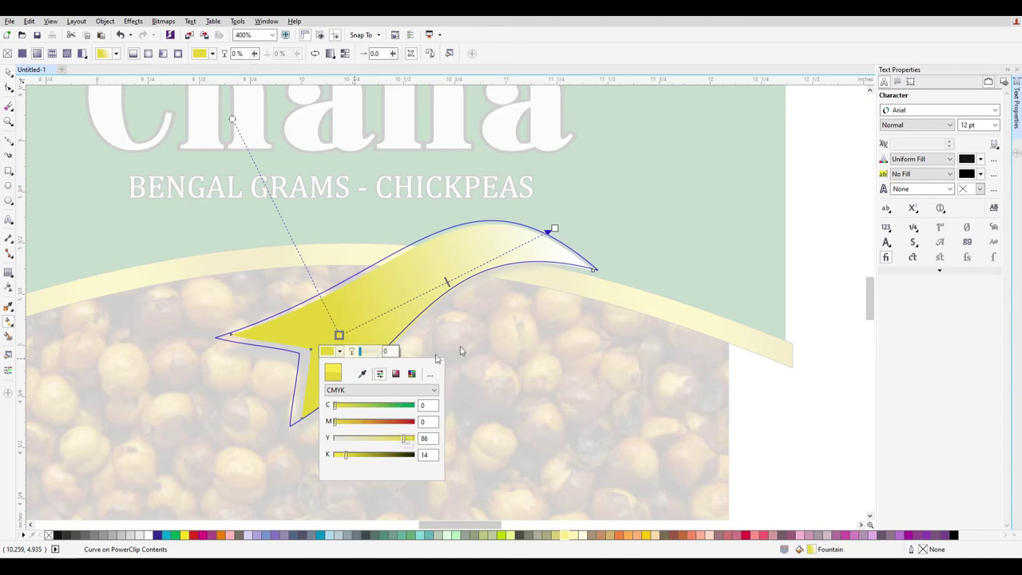
right_click(447, 252)
left_click(503, 285)
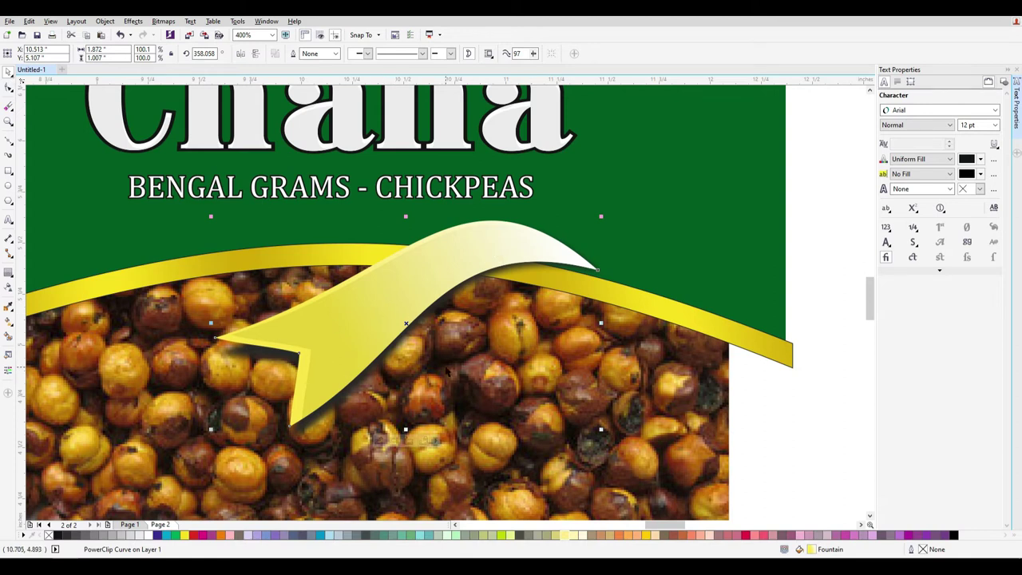
Try to move the clipped ribbon upward away from its dark shadow
left_click(517, 245)
left_click(534, 248)
left_click(520, 260)
left_click(497, 254)
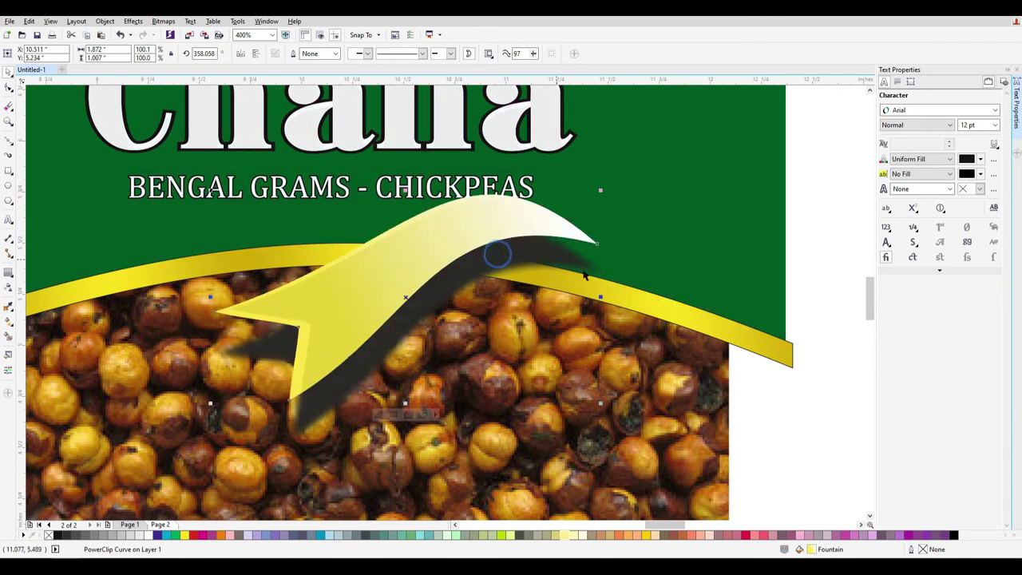
Adjust the curve of the ribbon's lower long edge, pulling it slightly inward from the shadow
left_click(9, 86)
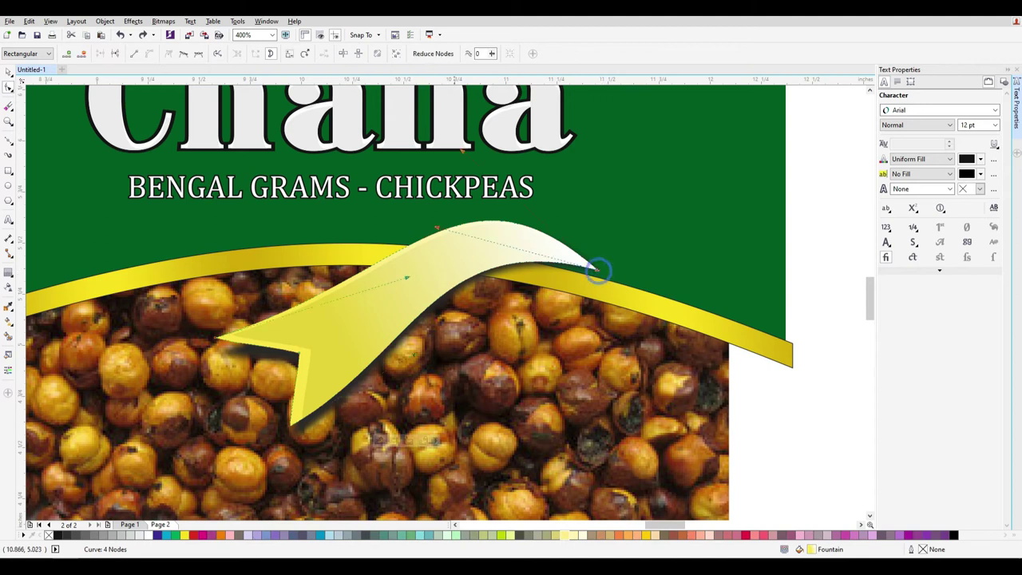
left_click_drag(416, 361, 392, 360)
left_click(9, 72)
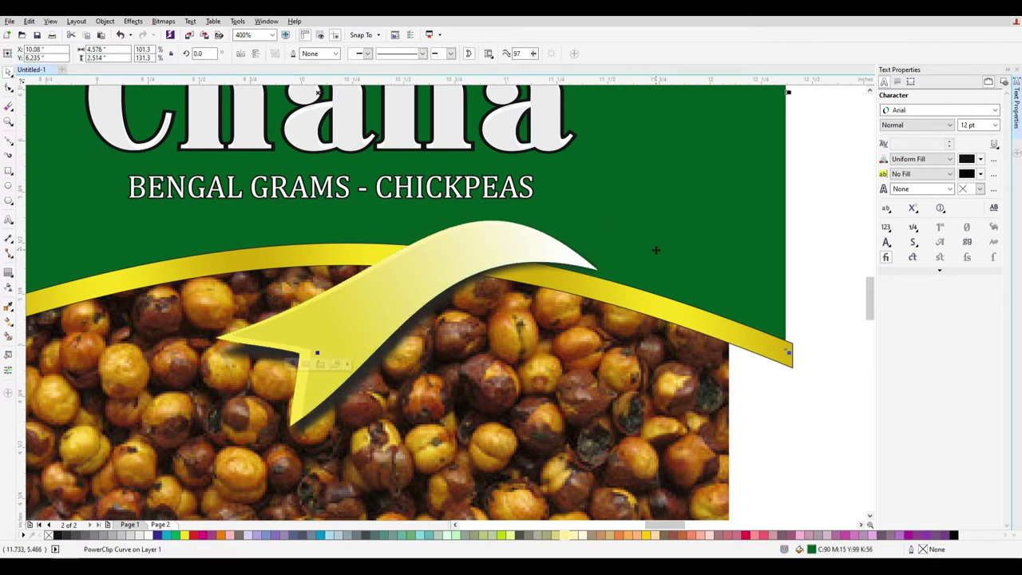
Add the artistic text "Nimboo Pudina" in Arial below the ribbon and scale it down to about 12.3 pt
left_click(9, 219)
left_click(375, 424)
type("Ni")
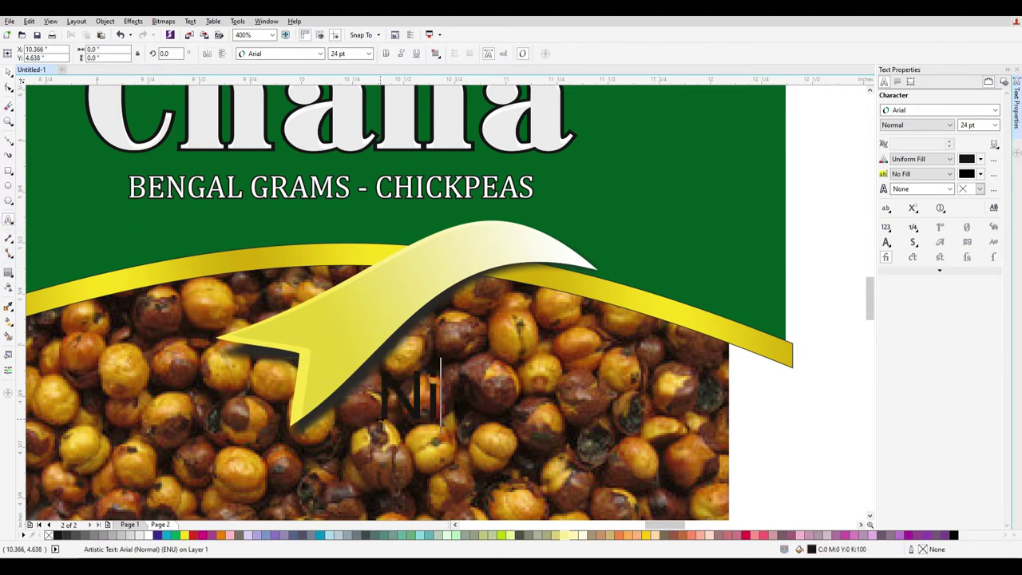
type("mboo")
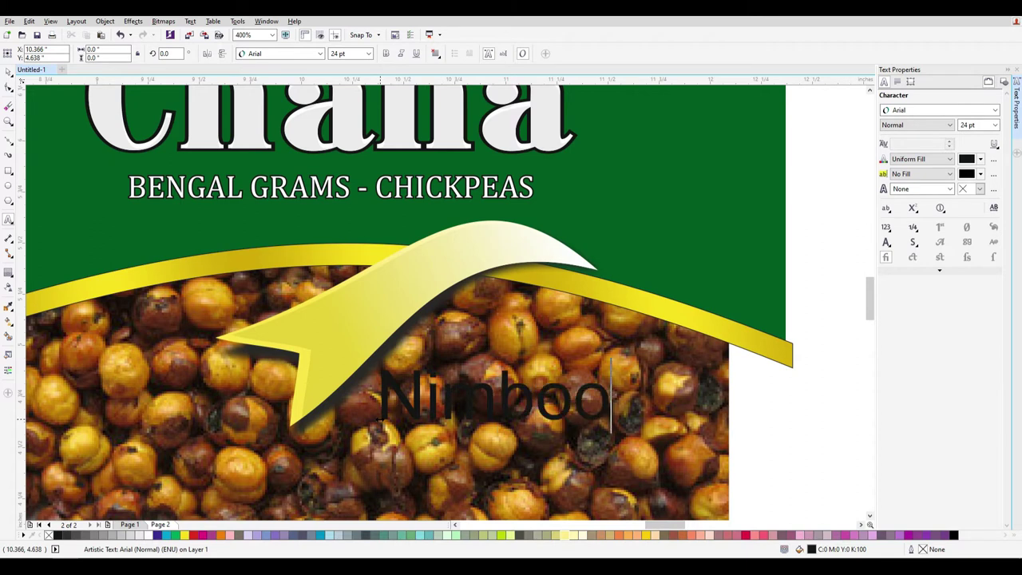
type(" Pudina")
key("ctrl+a")
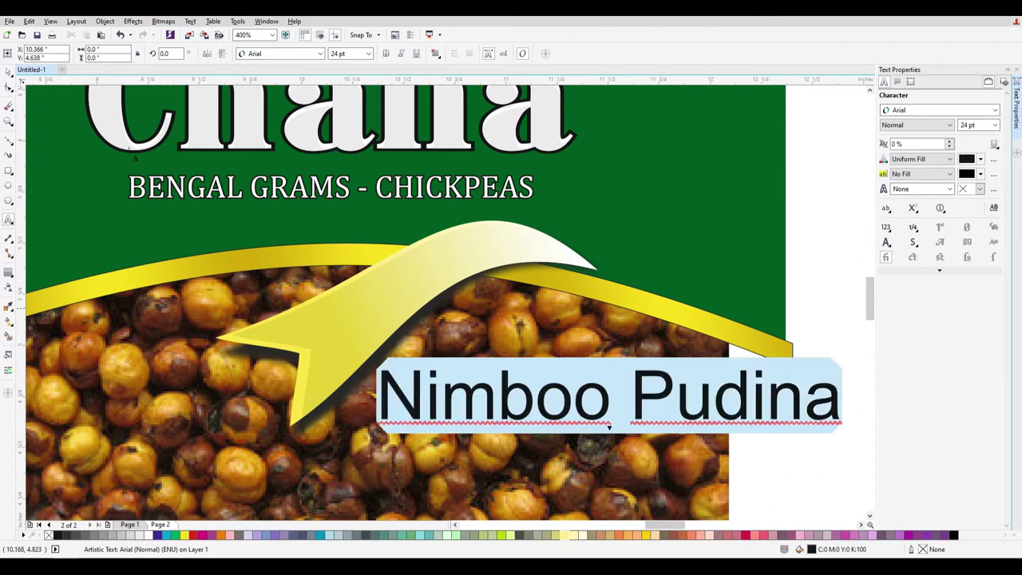
left_click(8, 70)
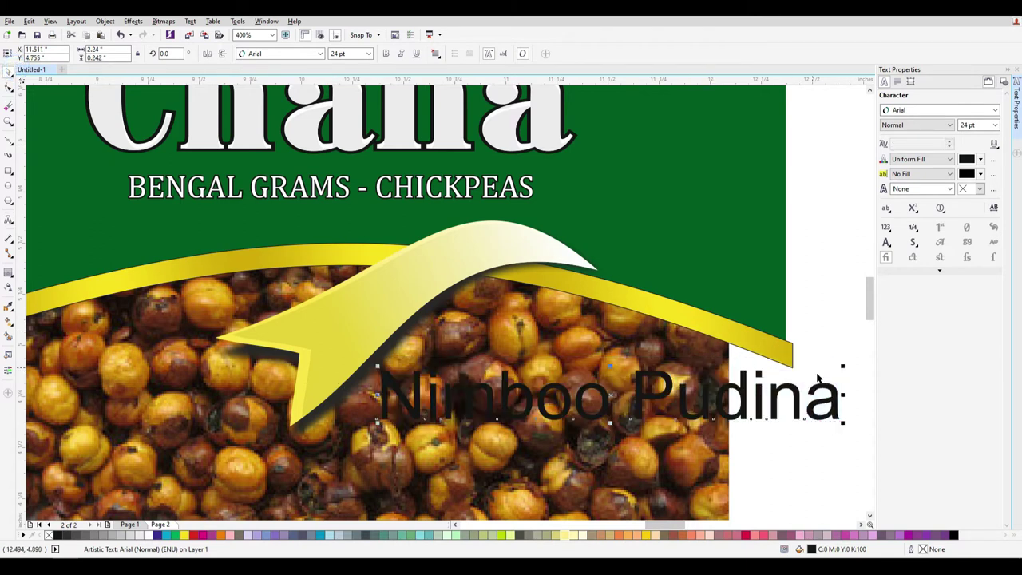
left_click_drag(842, 424, 616, 396)
left_click_drag(562, 358, 200, 200)
key("Escape")
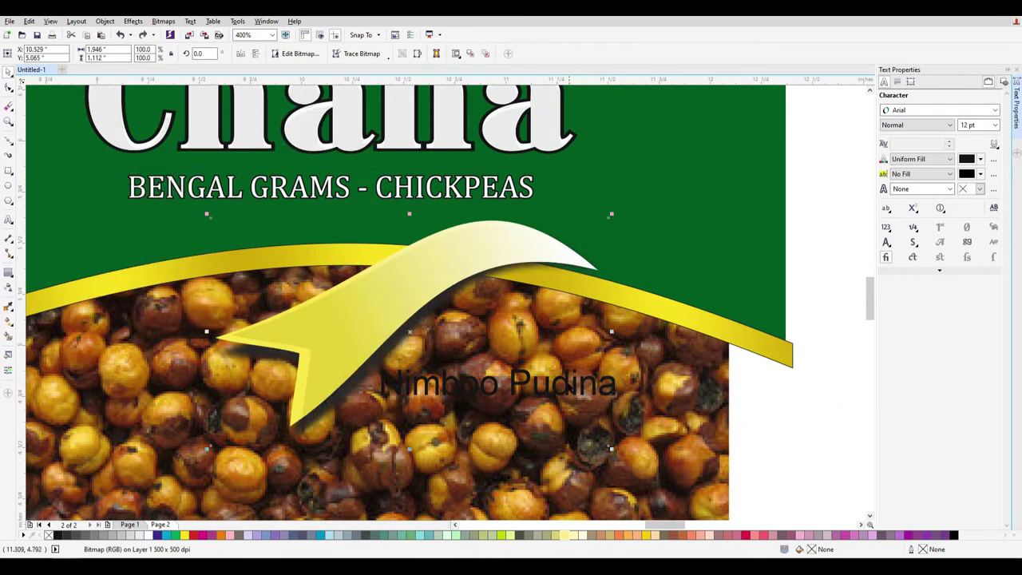
Try to fit the "Nimboo Pudina" text to the ribbon's outline at its current ribbon size
left_click(567, 385)
left_click(190, 21)
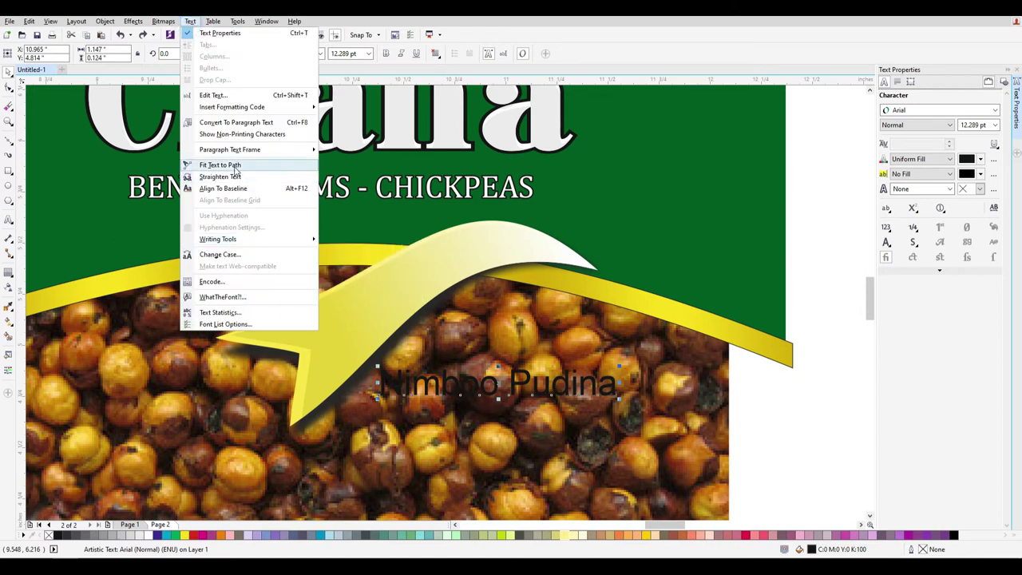
left_click(233, 165)
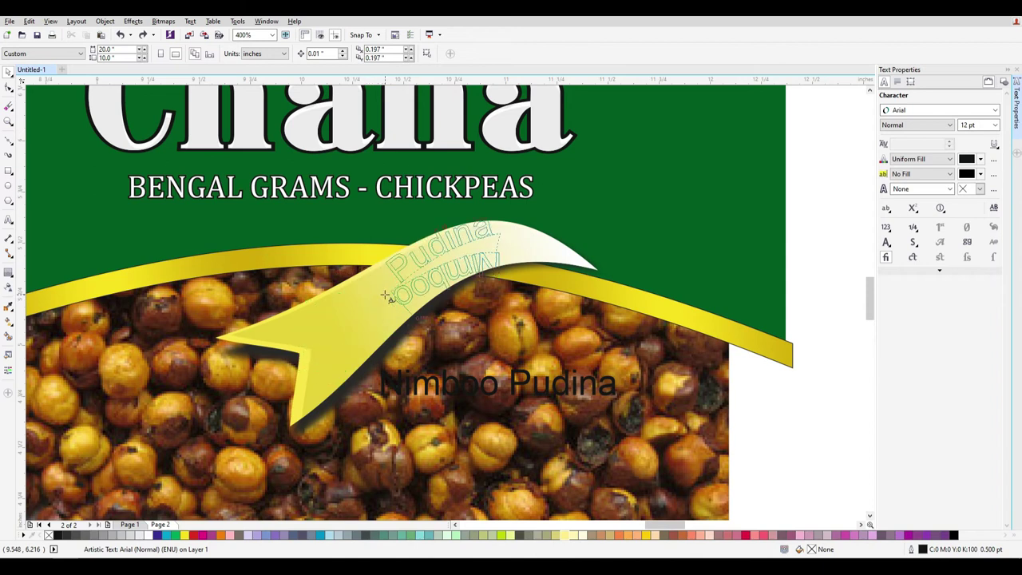
left_click(343, 333)
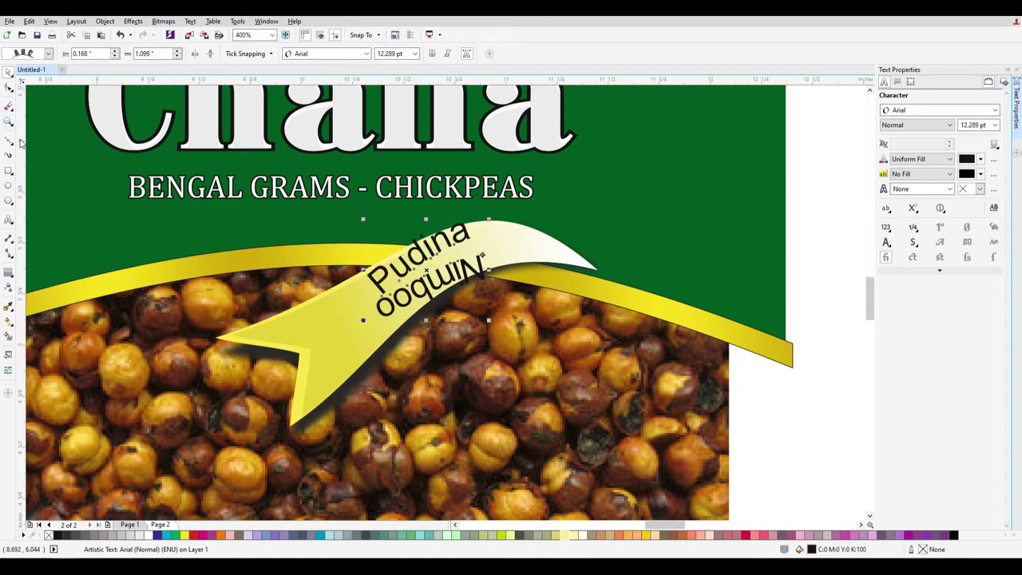
Try the path-fitted text at 6 pt and resize it on the ribbon, and undo back to the straight text
left_click(408, 283)
left_click(393, 54)
type("6")
key("Return")
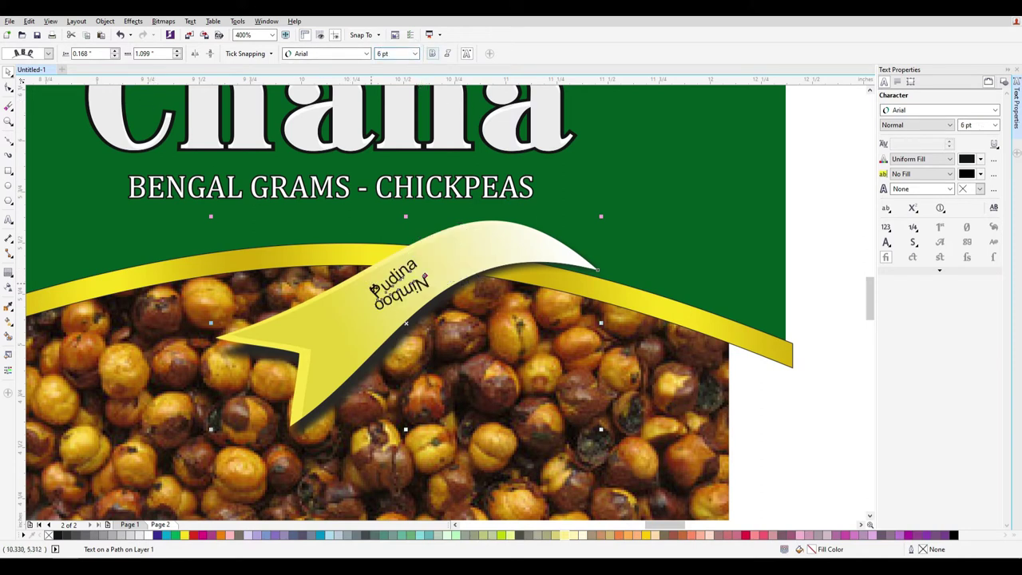
left_click(402, 301, "ctrl")
left_click_drag(366, 313, 432, 301)
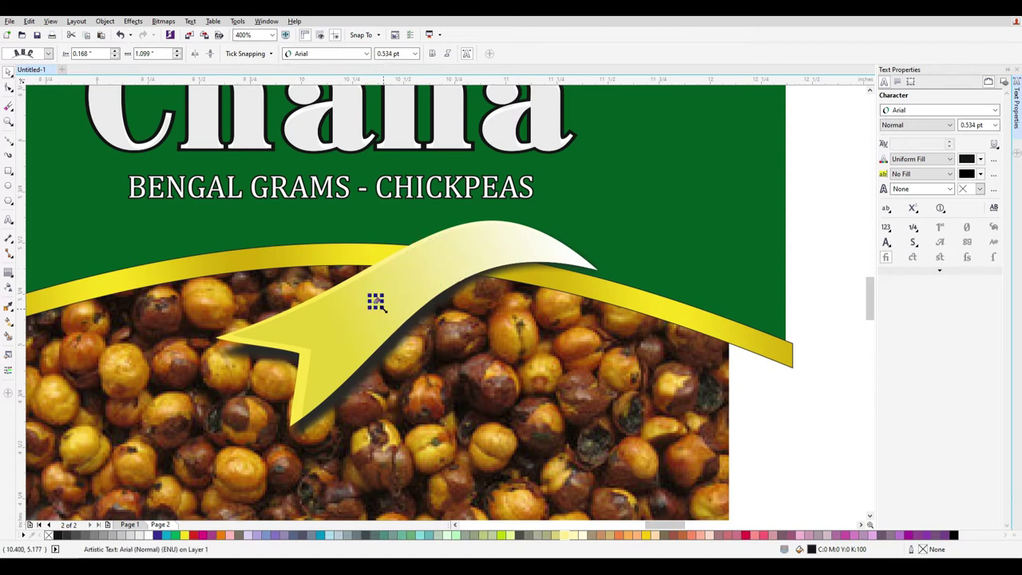
key("ctrl+z")
key("ctrl+z")
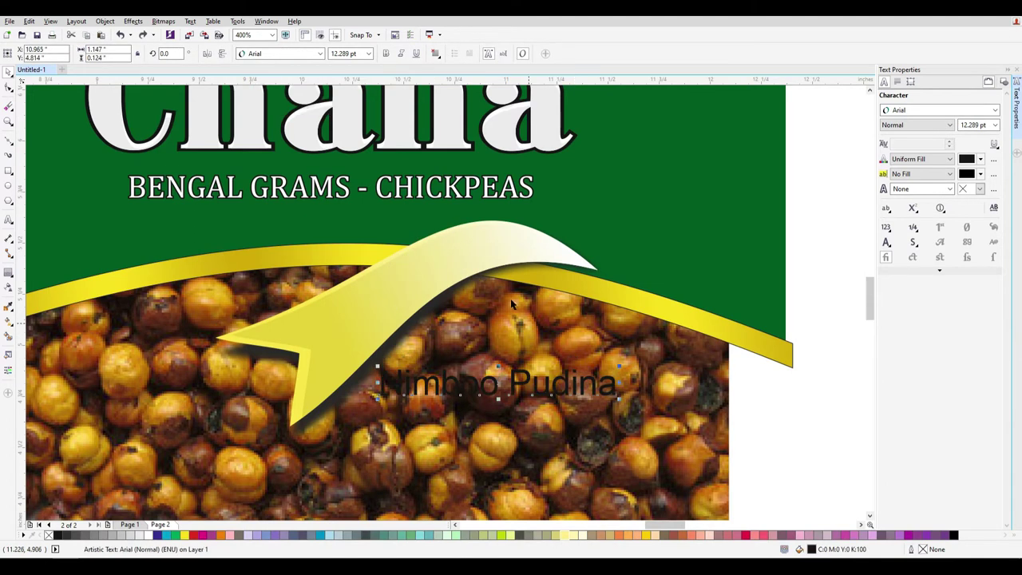
Enlarge the yellow ribbon to about 134% and place it over the lower edge of the green band
scroll(686, 331, "down", 3)
left_click(474, 293)
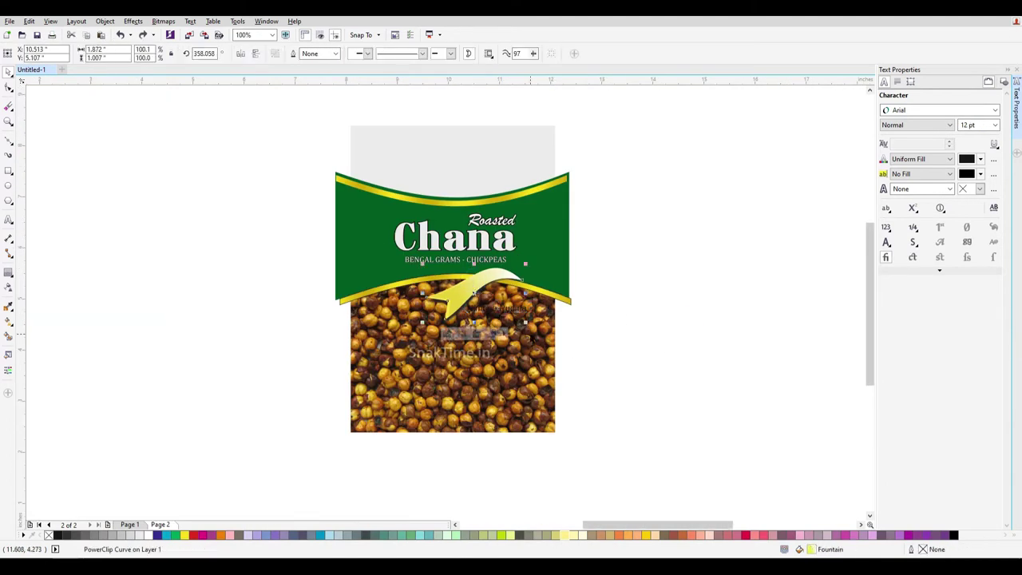
left_click_drag(525, 323, 558, 339)
left_click_drag(557, 340, 519, 290)
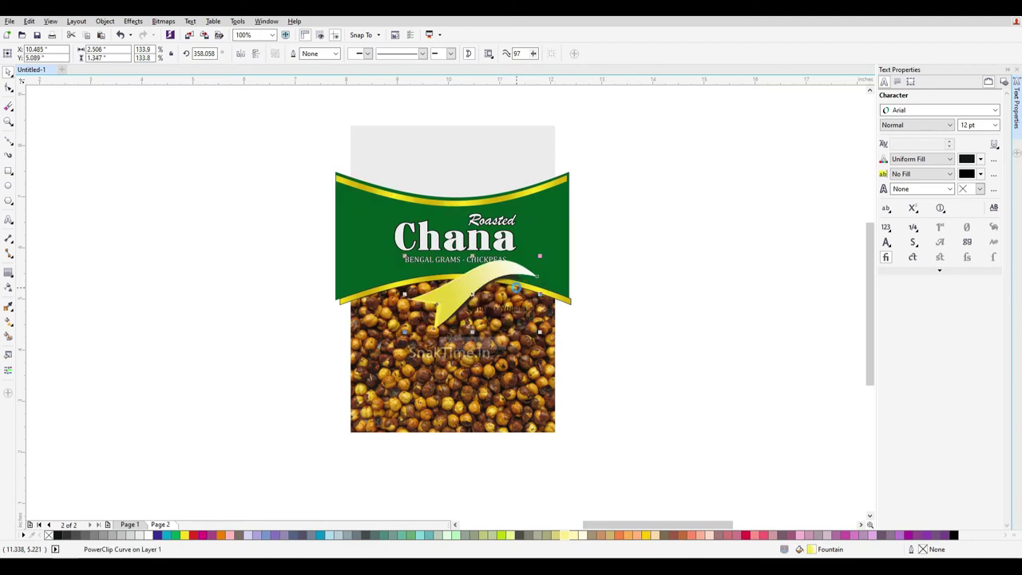
scroll(516, 287, "up", 1)
Fit the "Nimboo Pudina" text to the enlarged ribbon's upper edge as its path
left_click(479, 329)
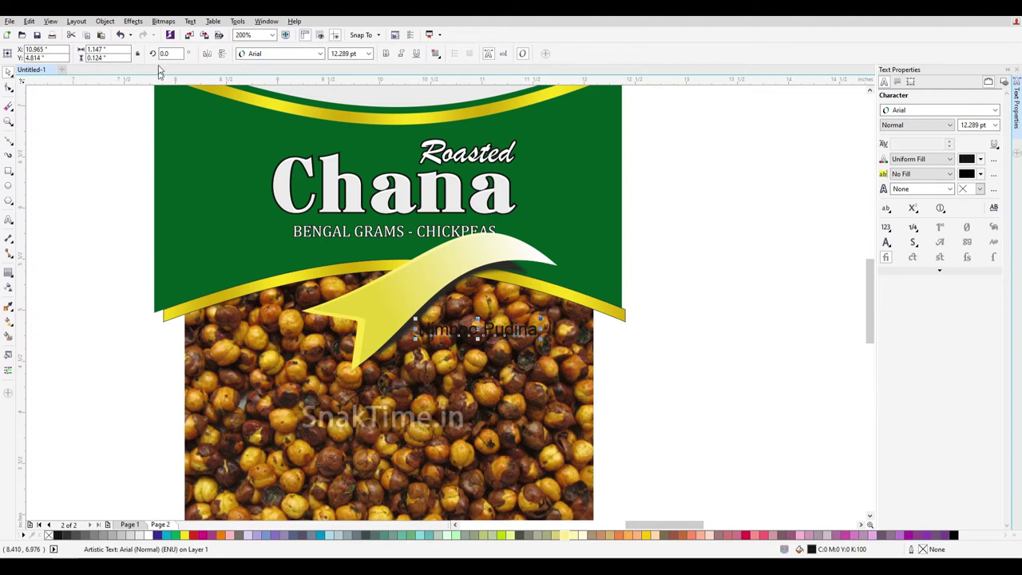
left_click(190, 21)
left_click(220, 165)
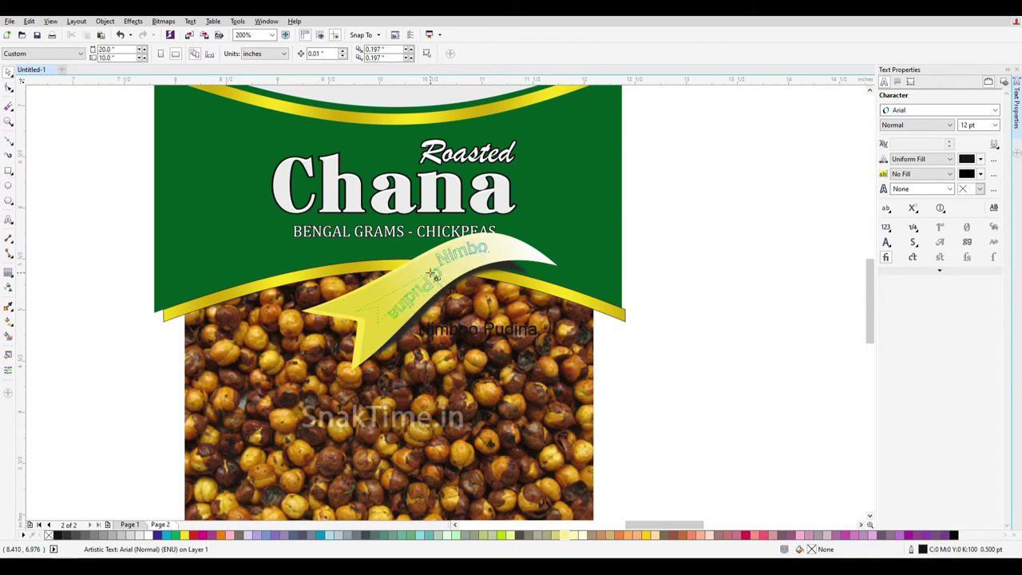
left_click(420, 288)
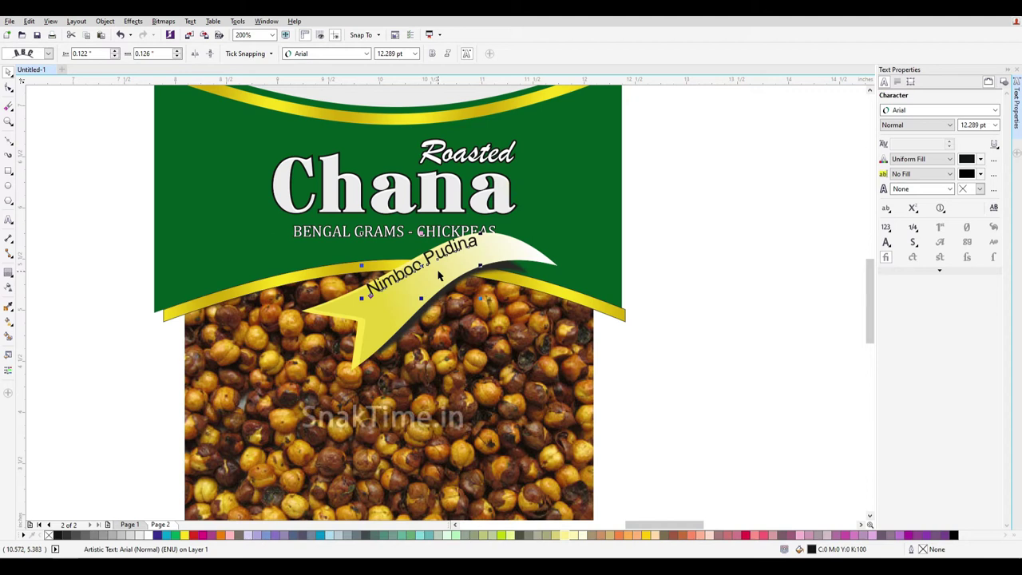
left_click_drag(421, 268, 427, 273)
key("ctrl+z")
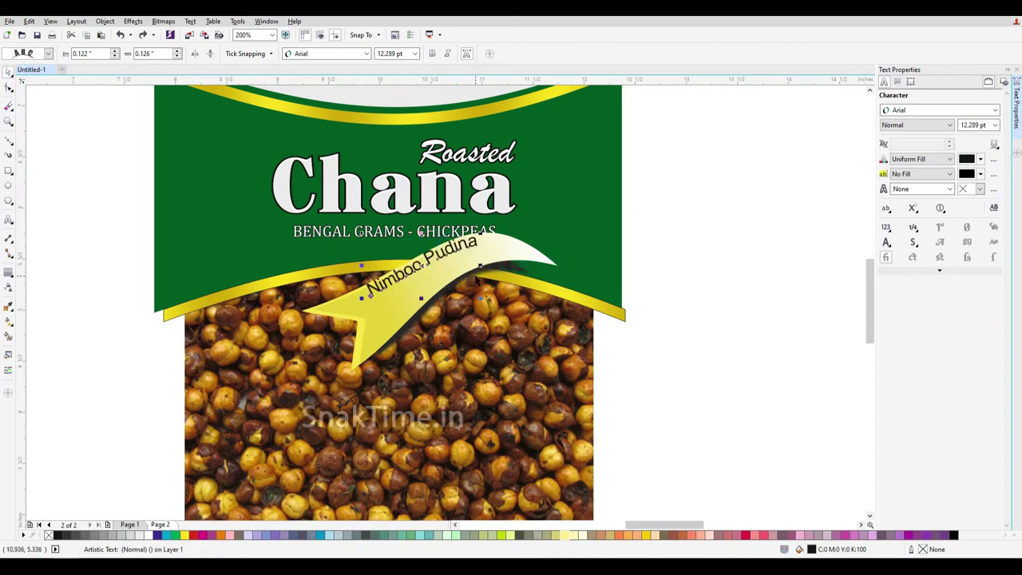
Convert the path text to curves, enlarge it to about 120% and move it down onto the middle of the ribbon
right_click(461, 248)
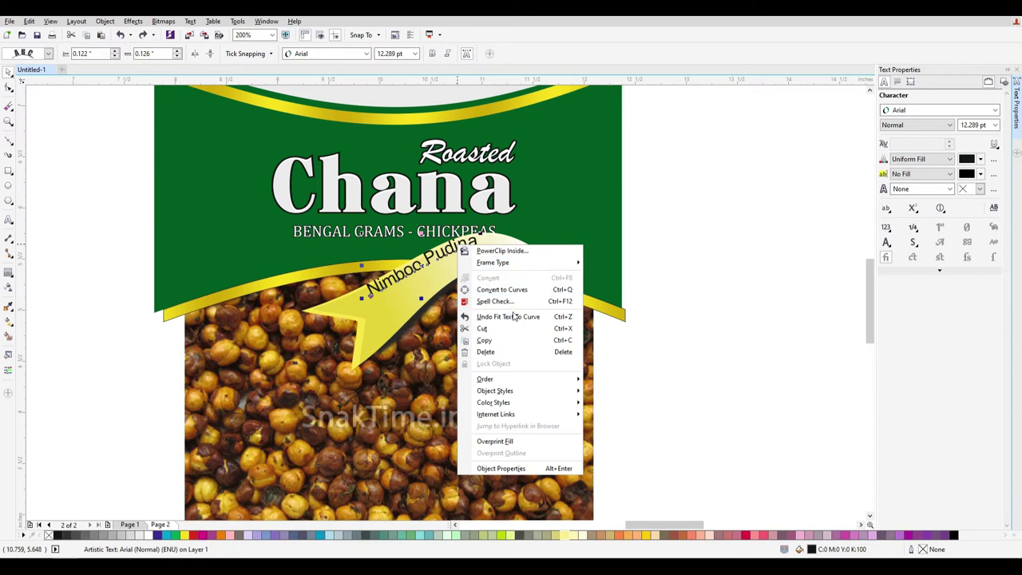
left_click(694, 343)
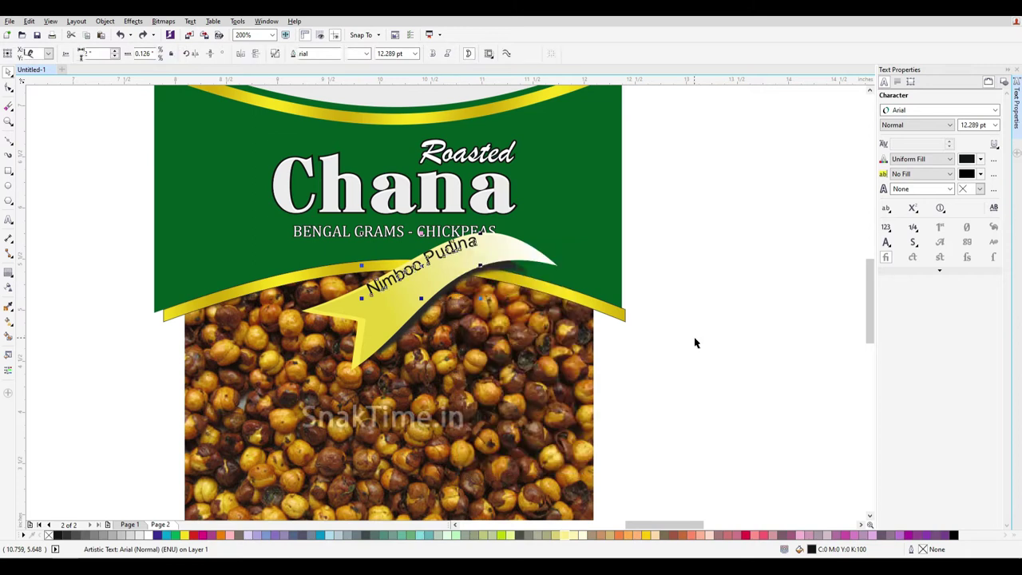
left_click(417, 292)
left_click(427, 272)
left_click_drag(481, 298, 503, 310)
left_click_drag(416, 284, 413, 296)
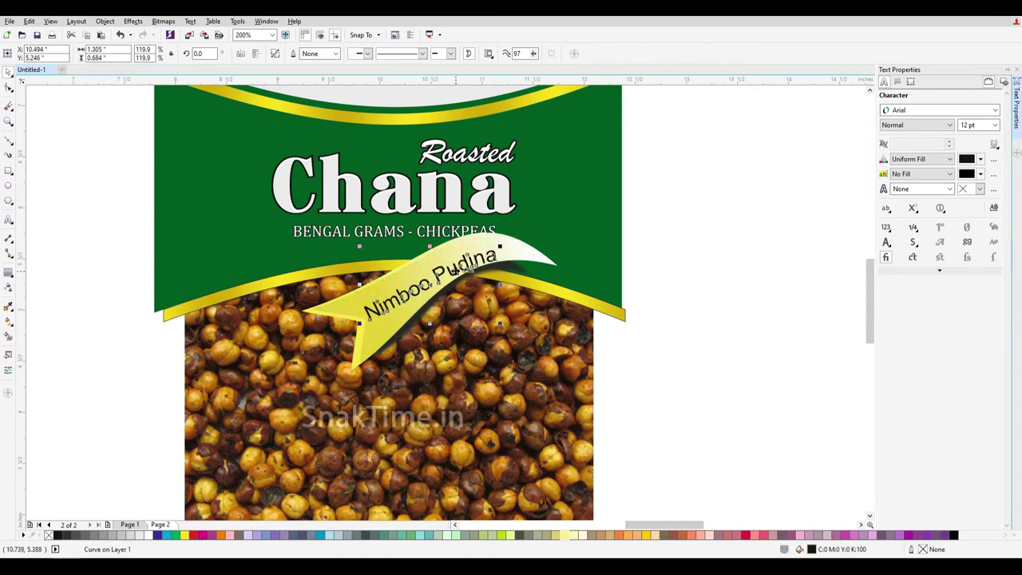
Rotate the "Nimboo Pudina" lettering about 6.2° counterclockwise so it follows the ribbon's slope
left_click_drag(504, 254, 496, 236)
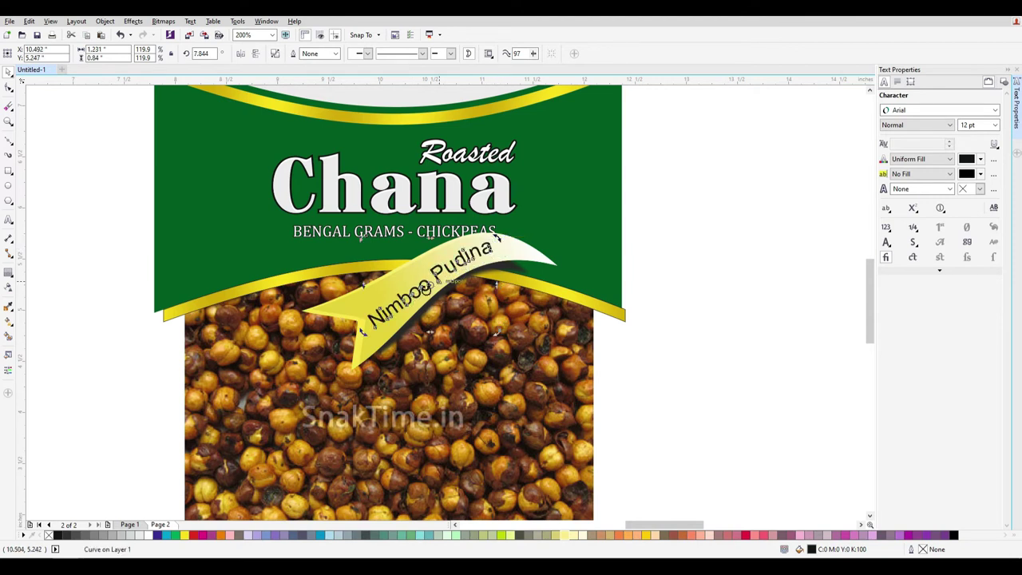
key("ctrl+z")
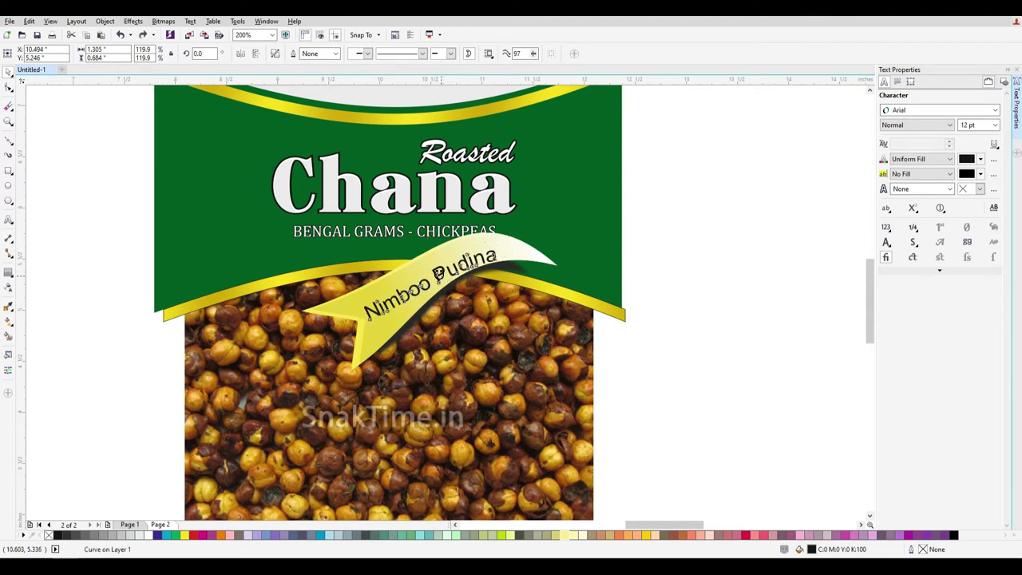
key("ctrl+y")
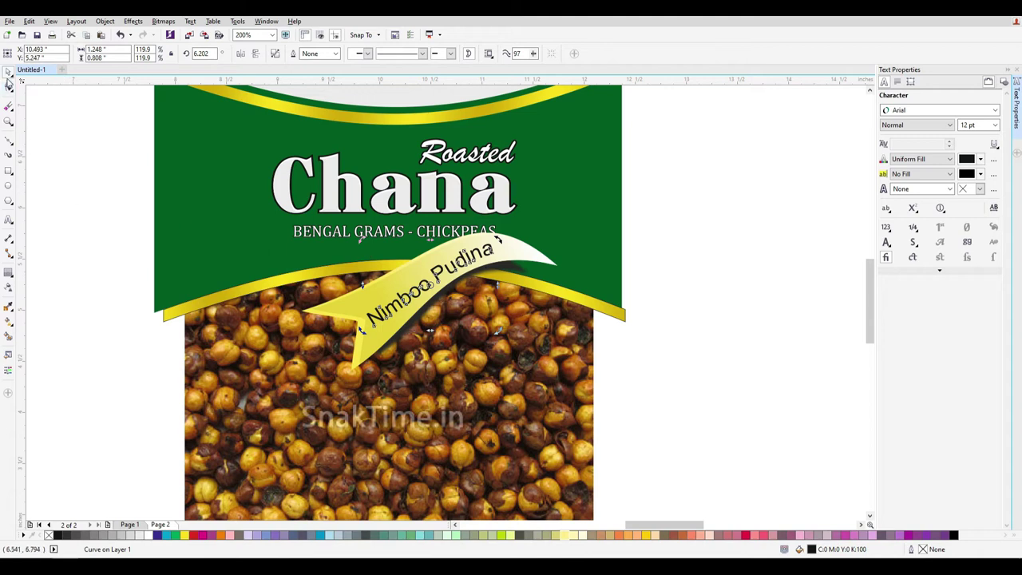
left_click(654, 349)
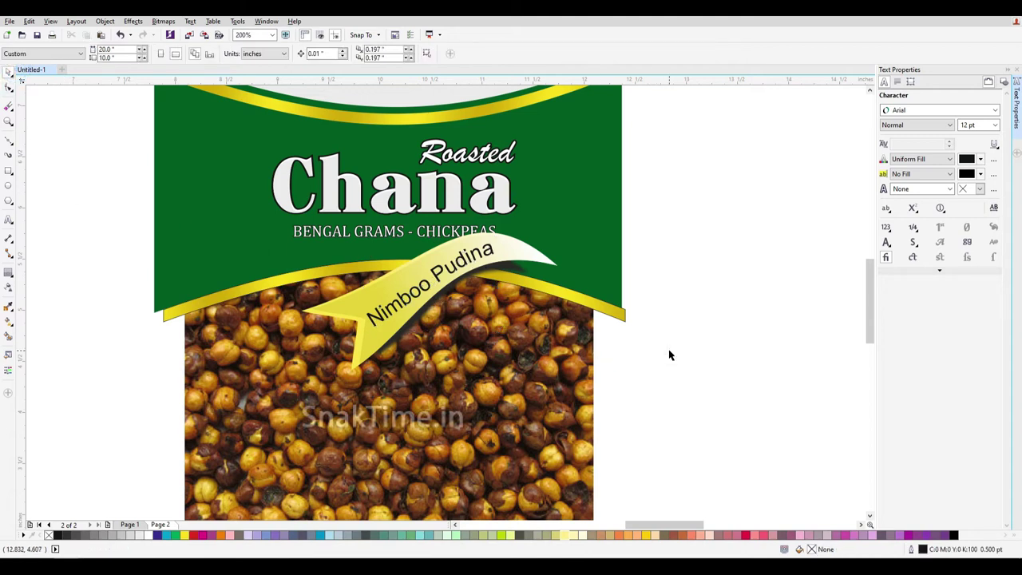
Scale the ribbon and its lettering down together and position them clear of the "BENGAL GRAMS - CHICKPEAS" line
left_click(438, 276)
left_click_drag(439, 275, 321, 323)
left_click_drag(423, 243, 455, 259)
left_click(788, 381)
Group the ribbon, its shadow and the "Nimboo Pudina" lettering
scroll(788, 381, "up", 3)
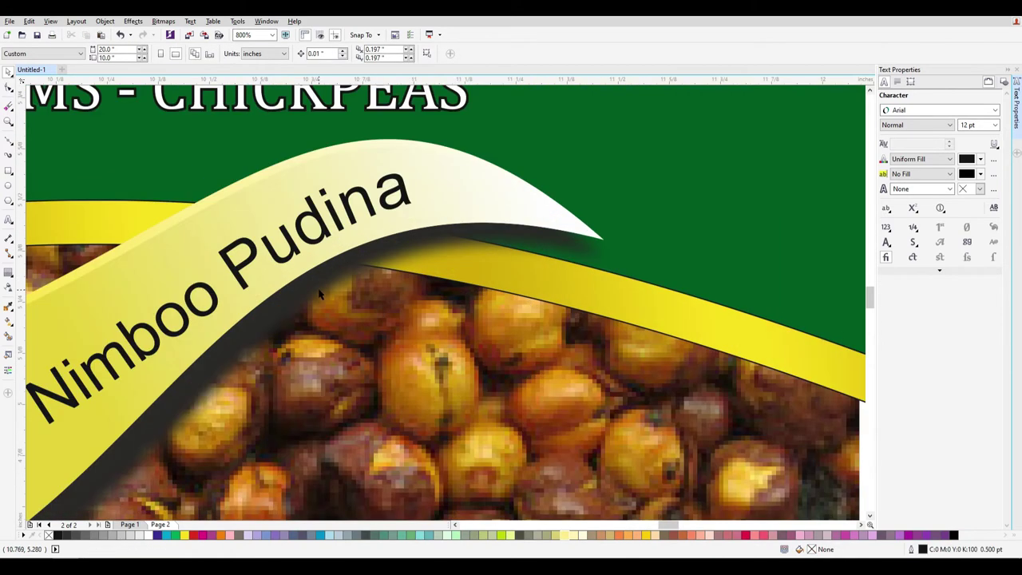
scroll(320, 303, "down", 3)
left_click(297, 294)
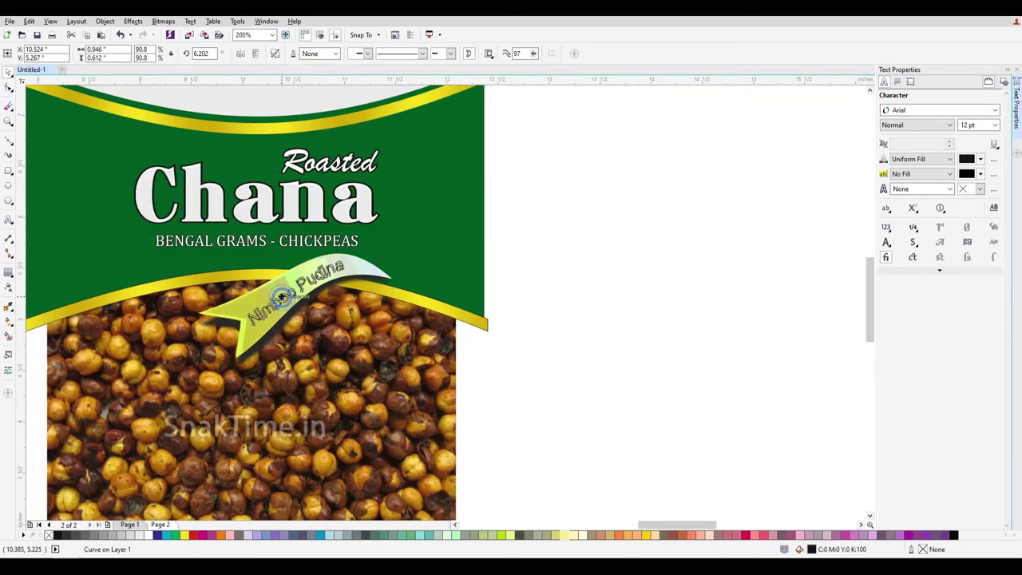
left_click_drag(570, 364, 399, 247)
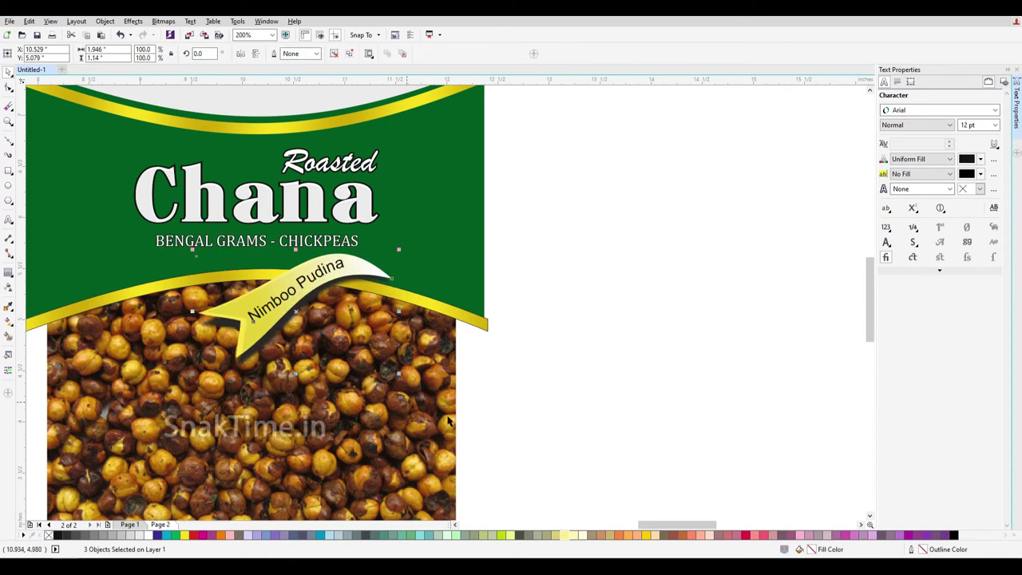
left_click(636, 410)
scroll(636, 410, "down", 2)
left_click_drag(53, 127, 606, 423)
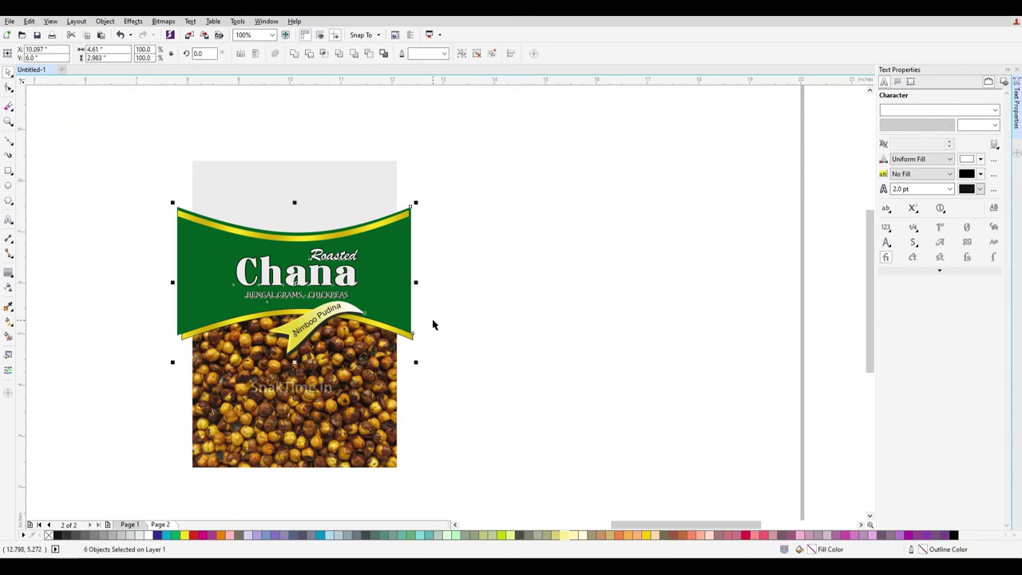
left_click(464, 423)
right_click(382, 239)
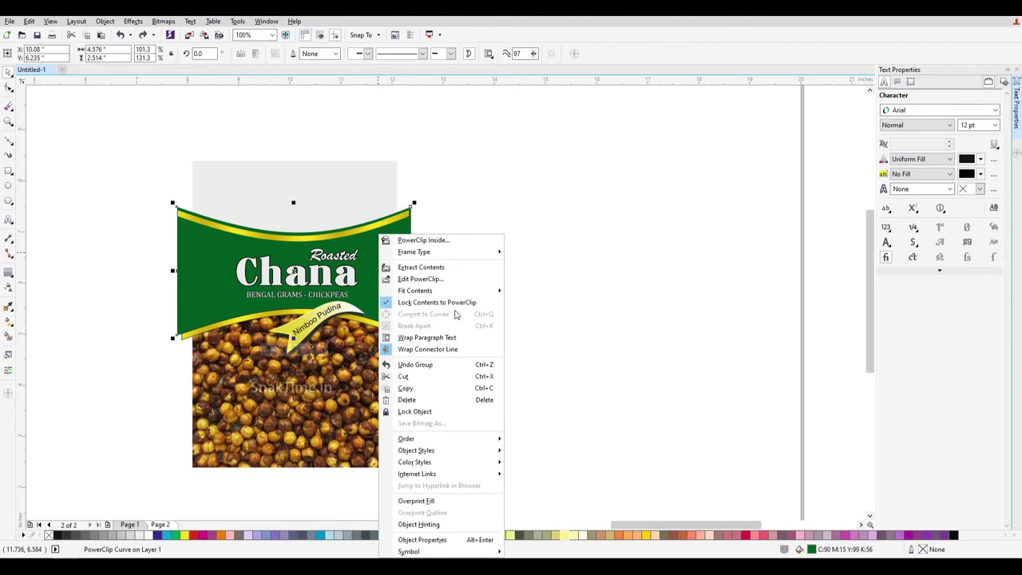
left_click(418, 279)
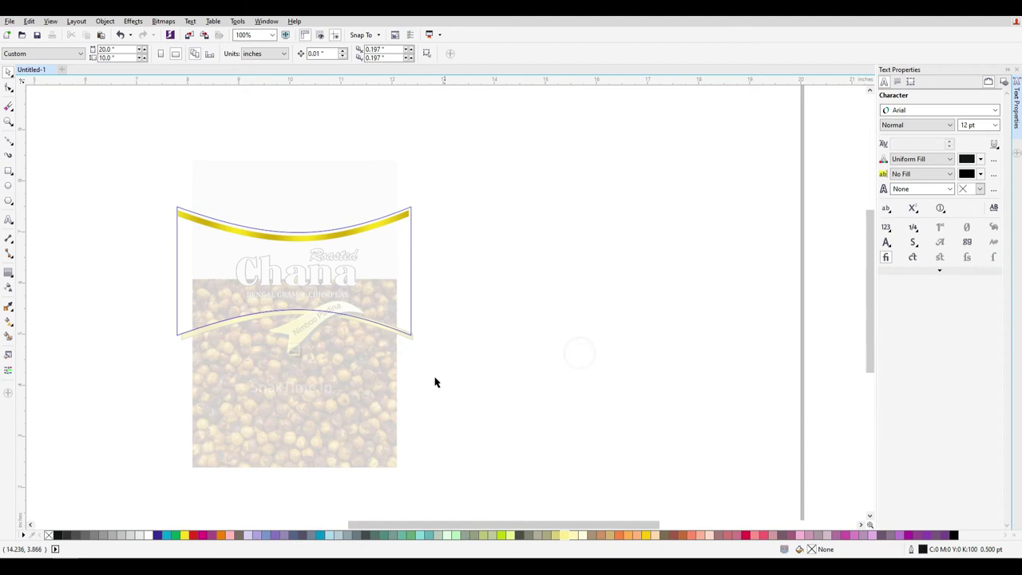
right_click(384, 253)
left_click(632, 307)
left_click(425, 232)
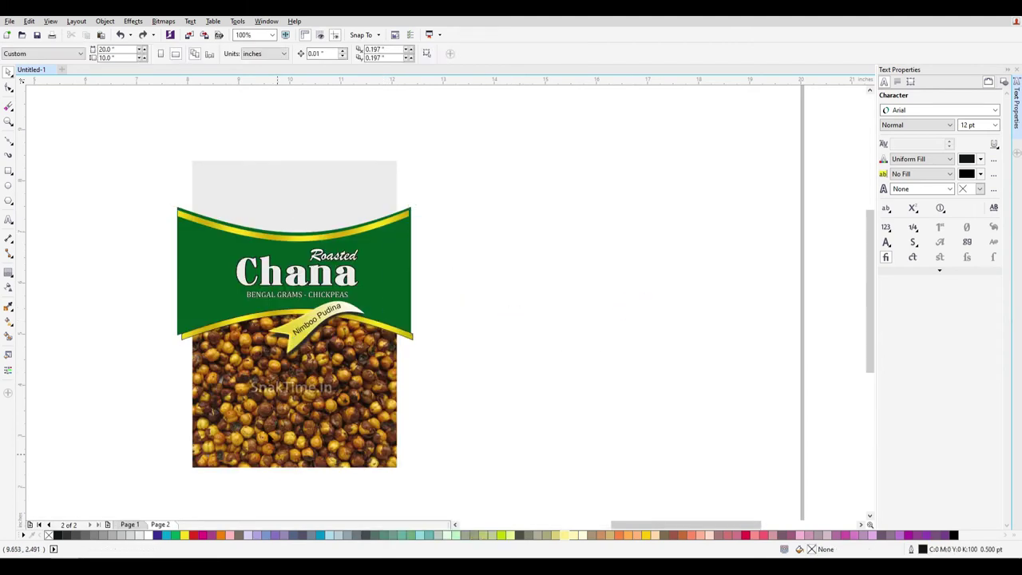
left_click_drag(271, 465, 337, 511)
key("Escape")
left_click(449, 344)
left_click_drag(456, 422, 94, 190)
Draw a white, outline-free rectangle about 2.8 by 0.22 inches across the lower chickpea photo and round its corners to 0.14 inch
scroll(268, 497, "up", 1)
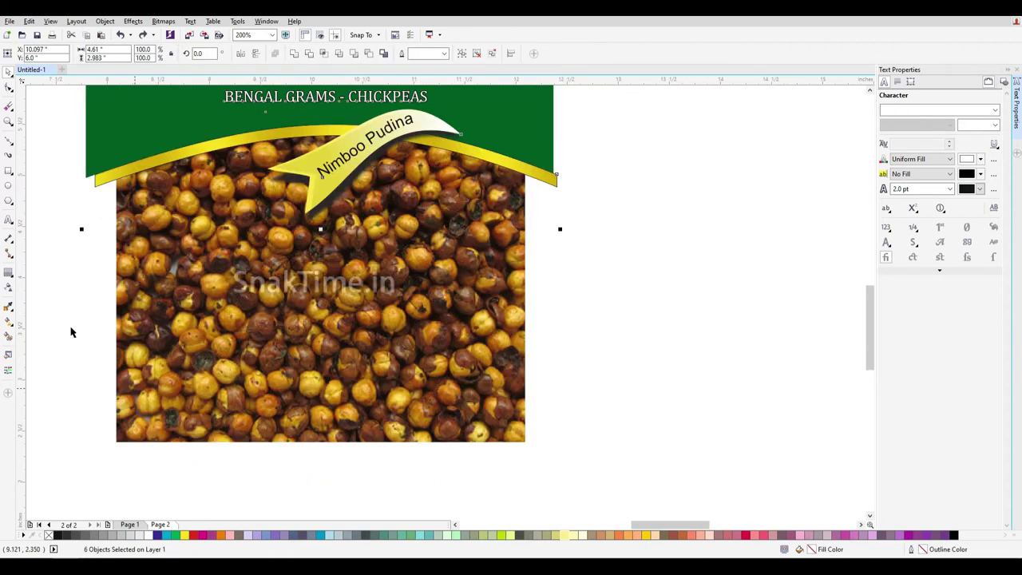
left_click(10, 172)
left_click_drag(188, 331, 478, 356)
right_click(49, 534)
left_click(147, 534)
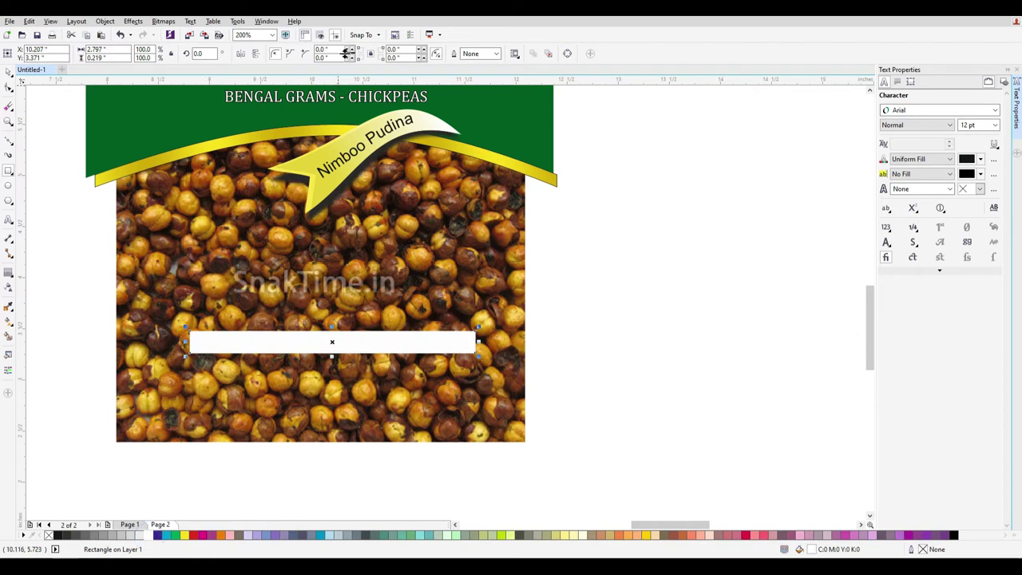
left_click(350, 48)
left_click(349, 49)
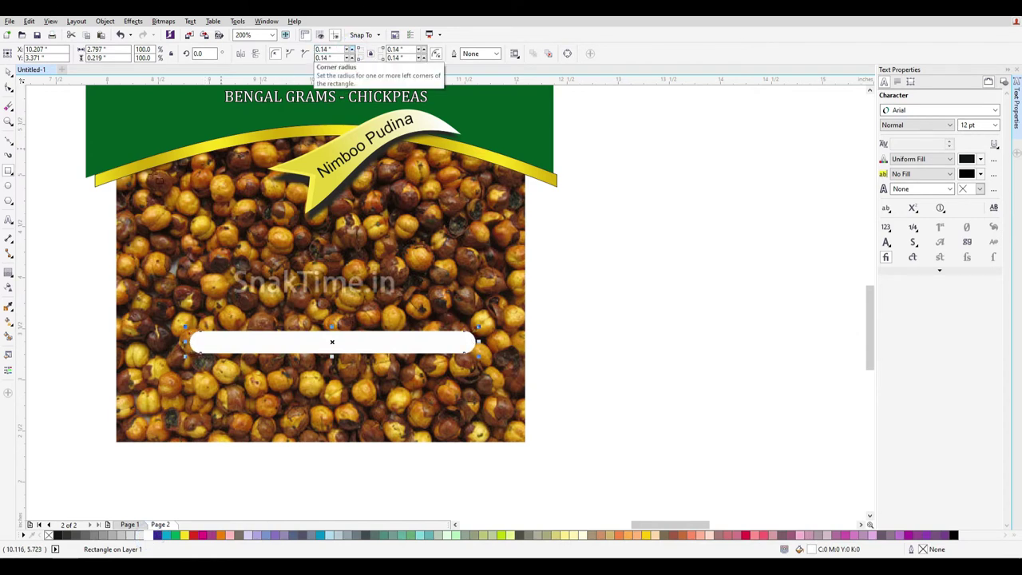
Add the text "No Prservatives" in 10 pt Arial just above the white rounded bar
left_click(9, 220)
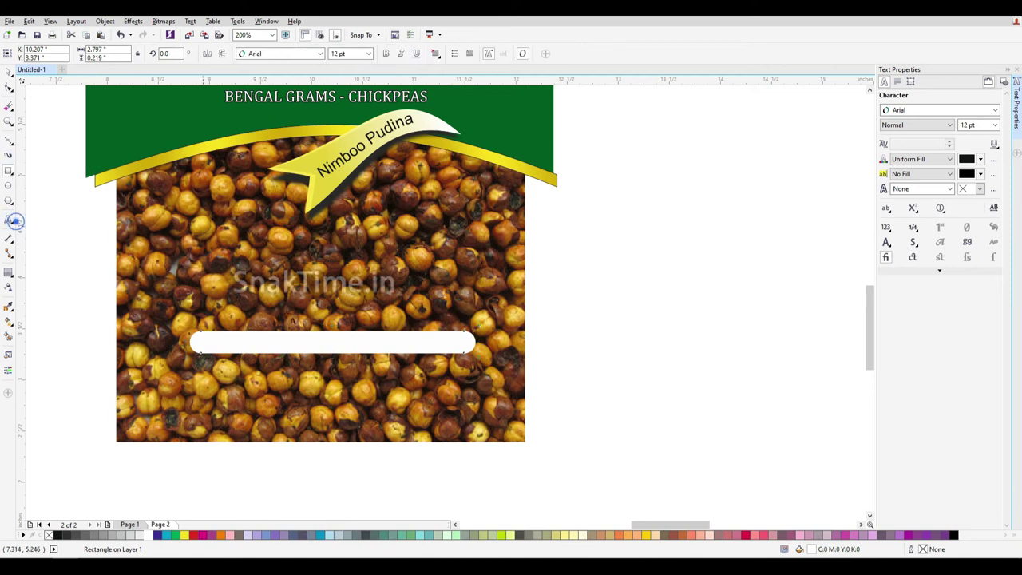
left_click(303, 305)
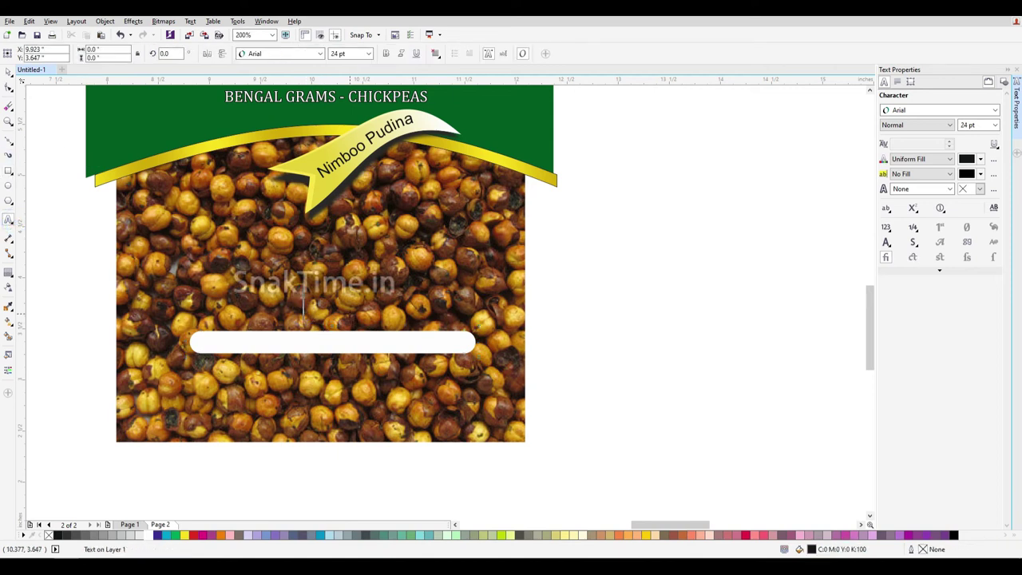
type("No")
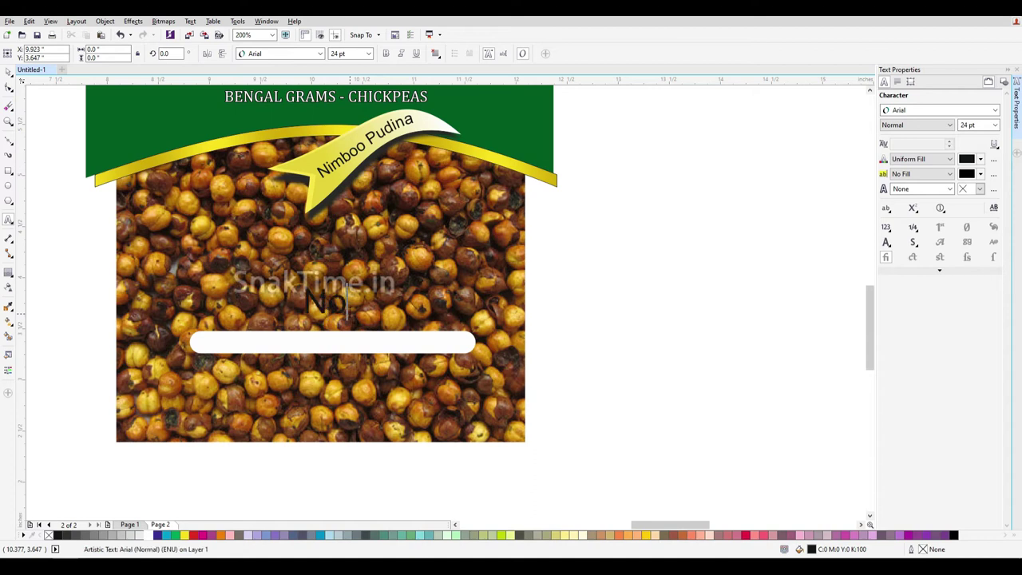
type(" Preservative")
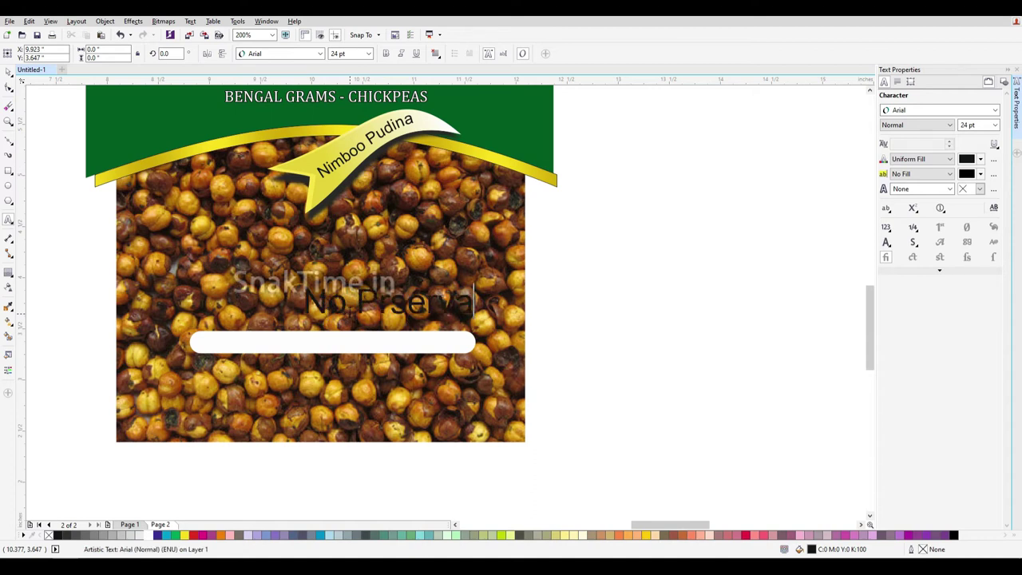
type("s")
key("ctrl+a")
left_click(344, 54)
type("10")
key("Return")
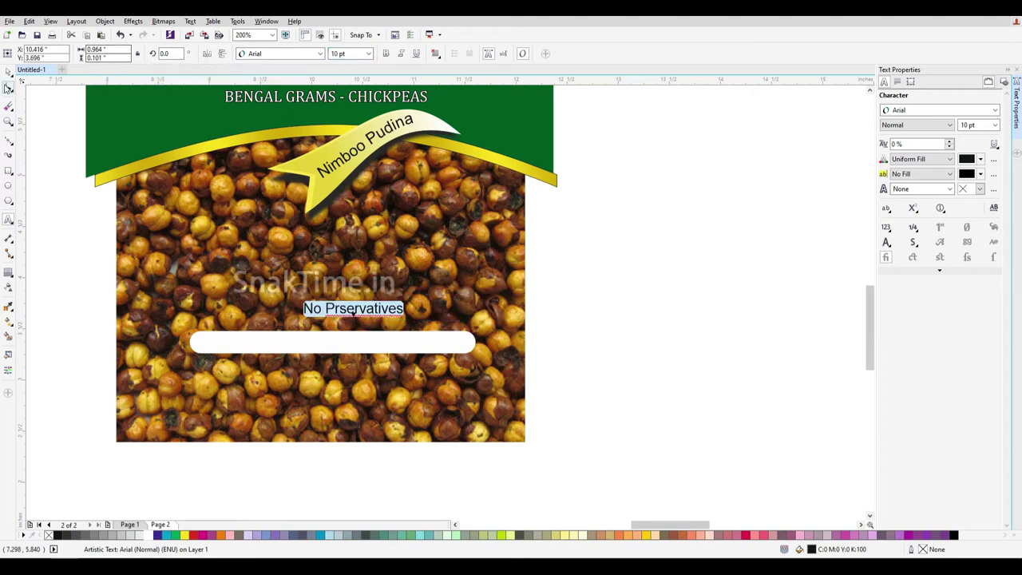
Move the text onto the white bar and extend it to "No Prservatives | No Artificial Flovours | No Artificial Colours"
left_click(8, 72)
left_click_drag(349, 312, 251, 344)
scroll(250, 345, "up", 2)
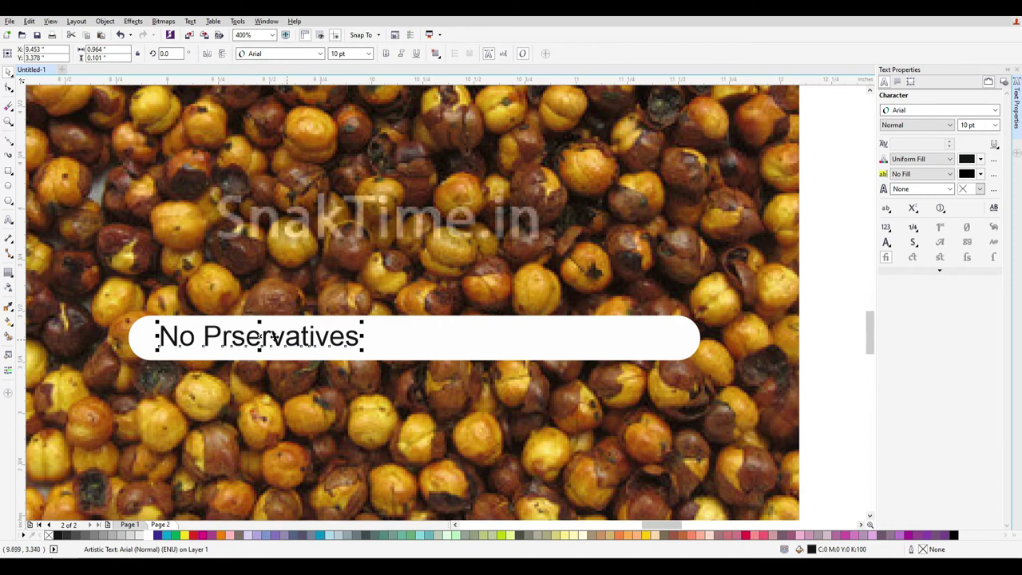
double_click(269, 337)
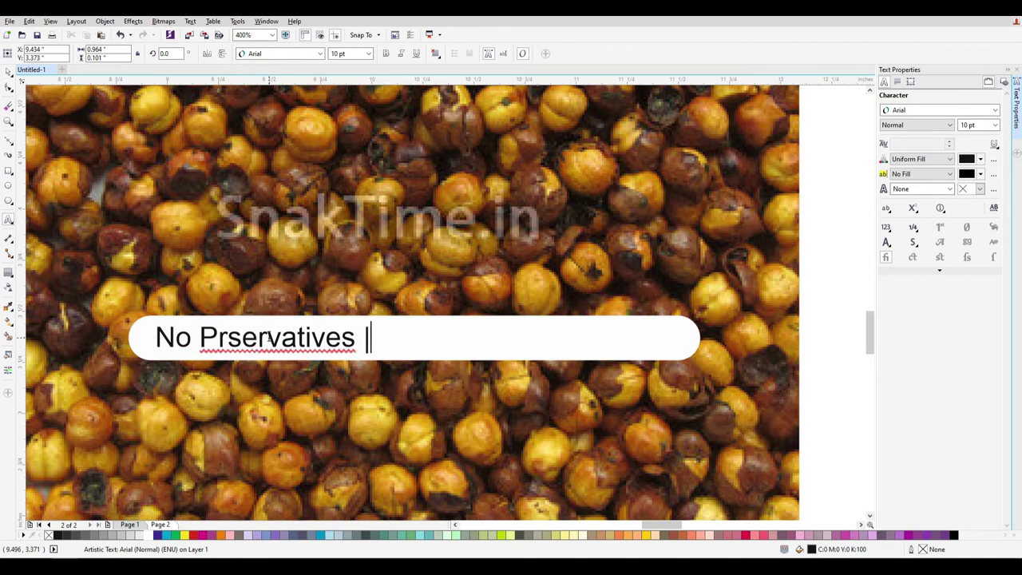
type("No Artificial Flovours ")
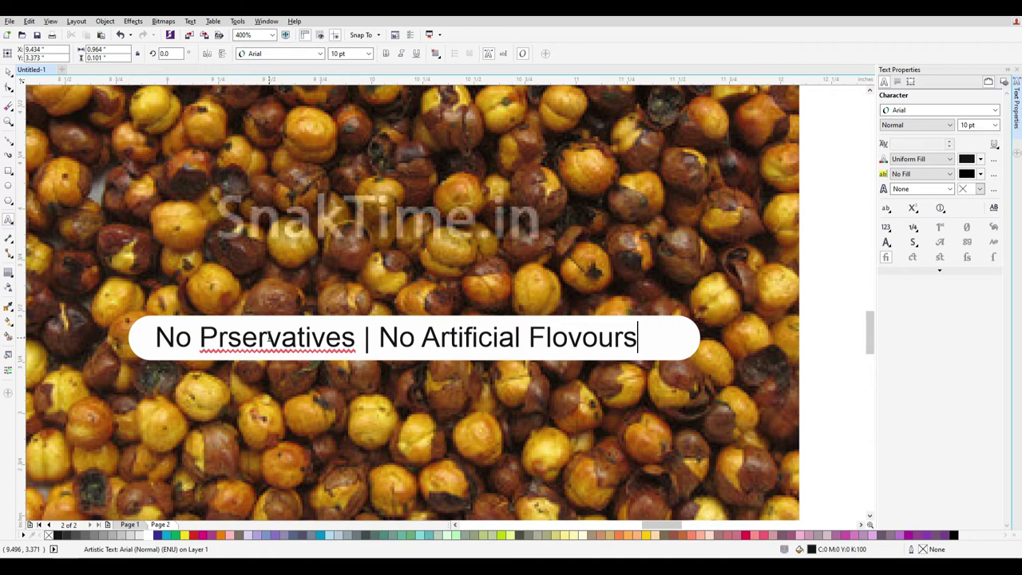
type("| No Artificial Colo")
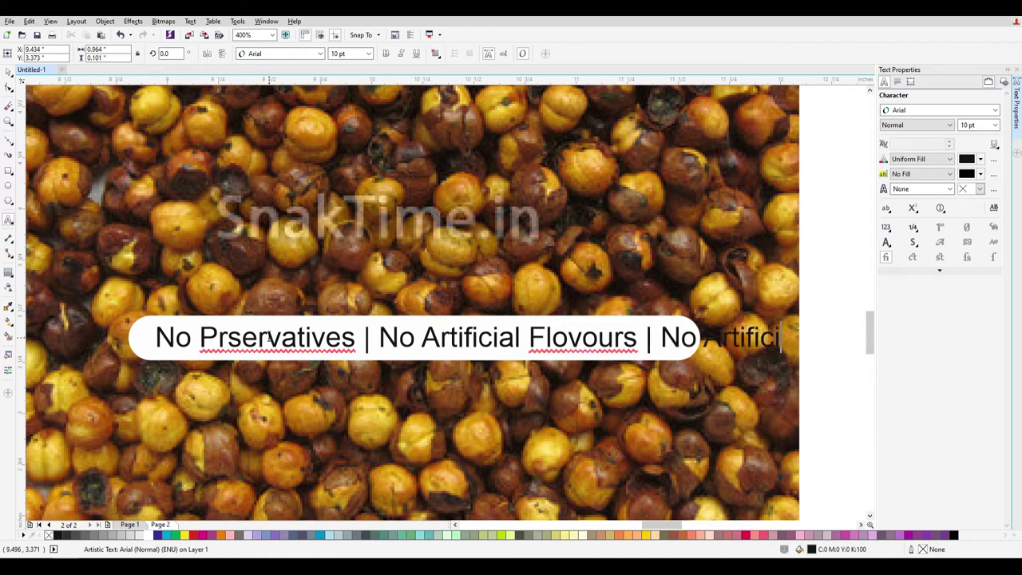
type("urs")
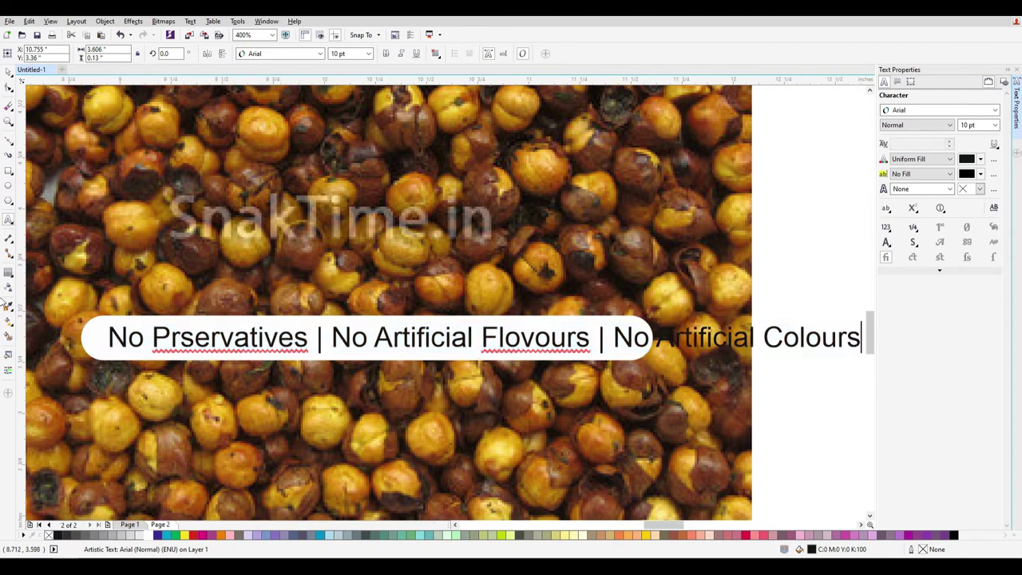
Set the claims text to 5 pt and centre it horizontally and vertically on the white bar
key("ctrl+a")
left_click(343, 54)
type("5")
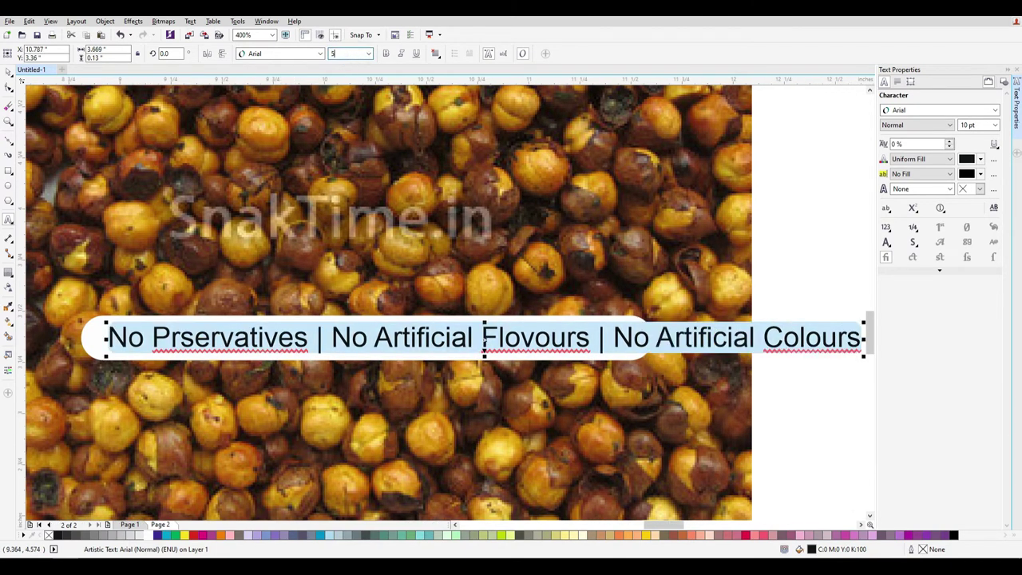
key("Return")
key("ctrl+space")
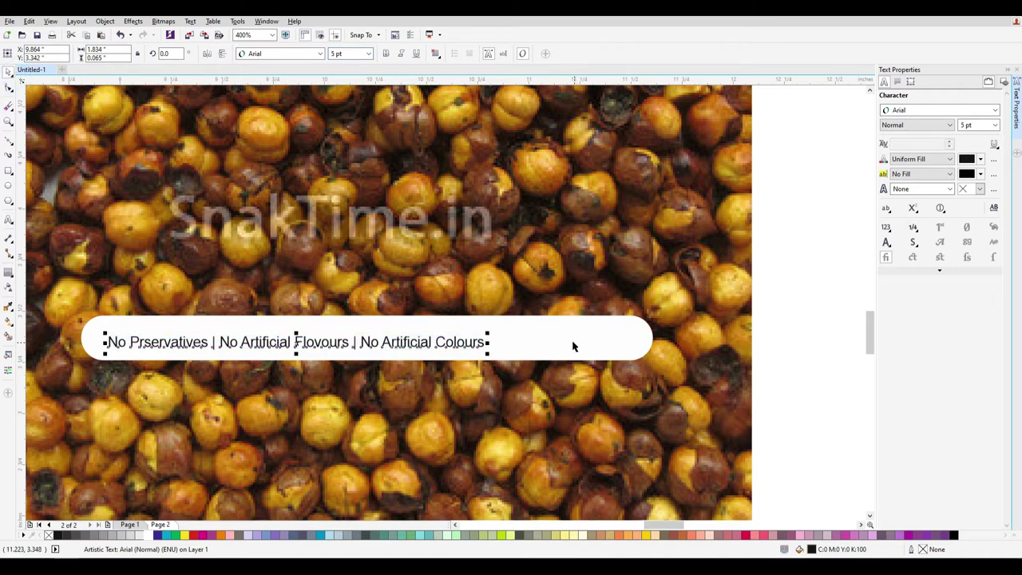
left_click(573, 345, "shift")
key("c")
key("e")
left_click(791, 407)
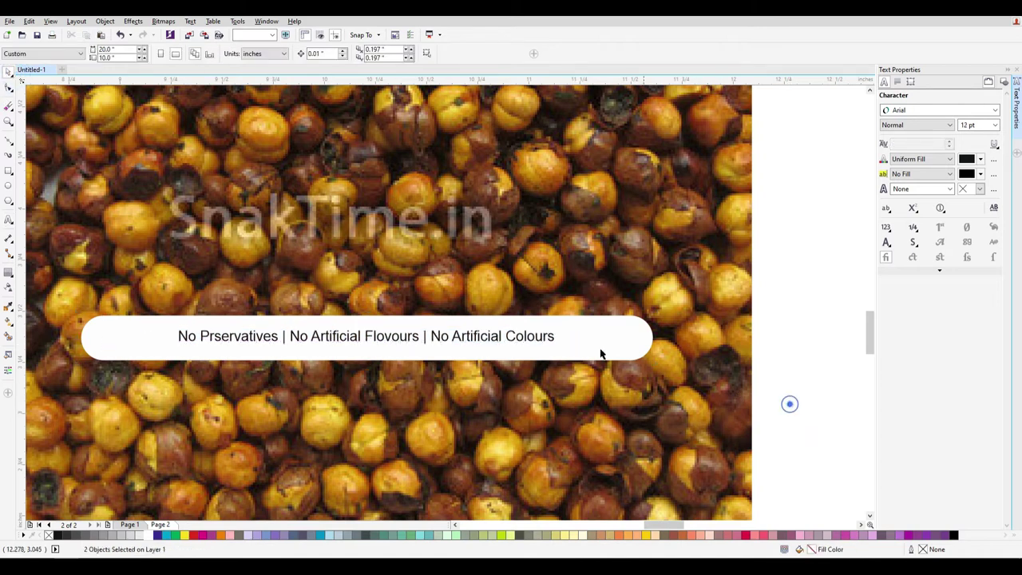
Enlarge the claims text from its centre to about 2.63 inches wide so it spans the white bar
left_click(534, 336)
left_click_drag(564, 354, 633, 374)
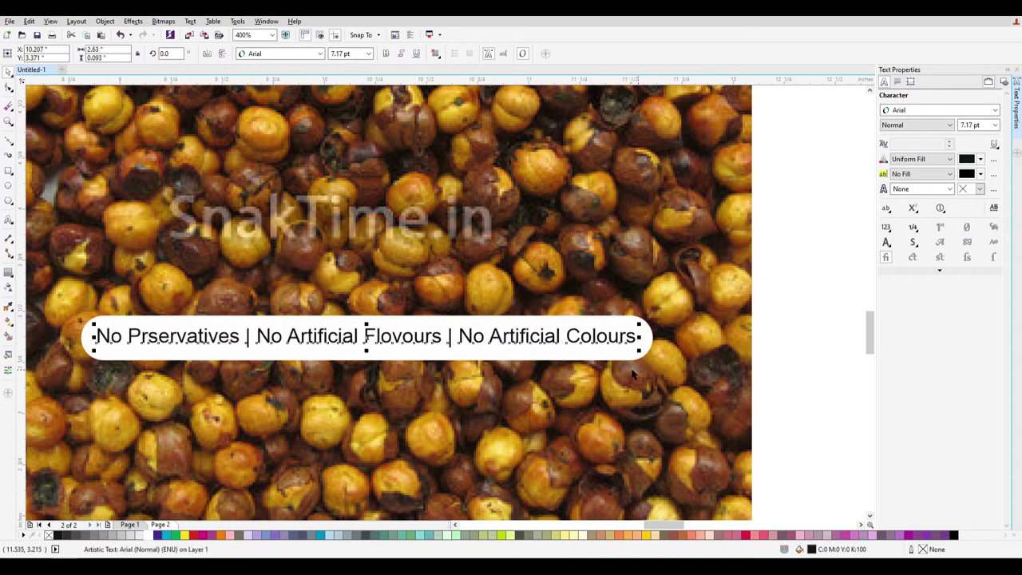
left_click(831, 405)
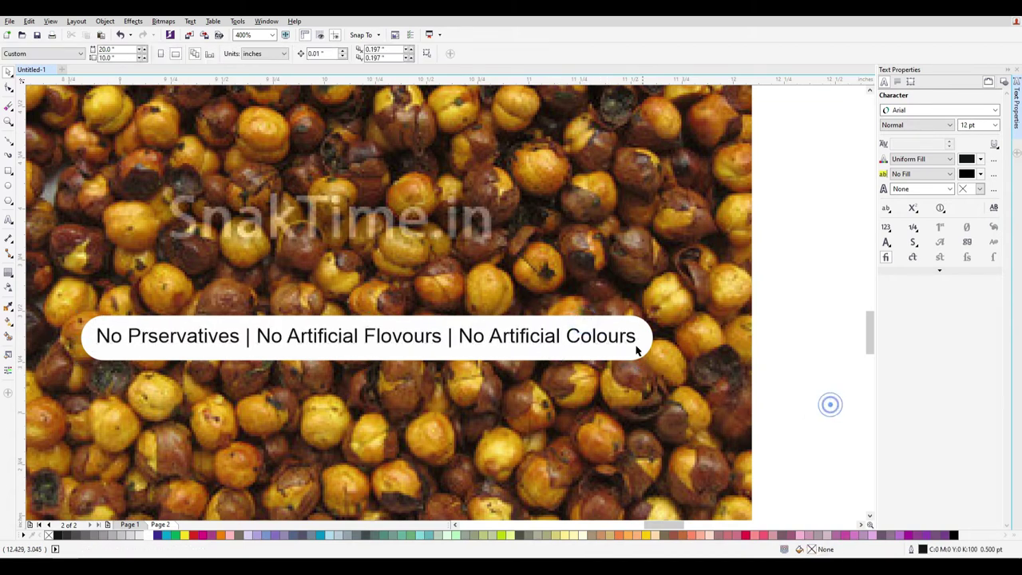
Nudge the claims text up slightly and reduce the white bar's height to about 0.16 inch
left_click(617, 341)
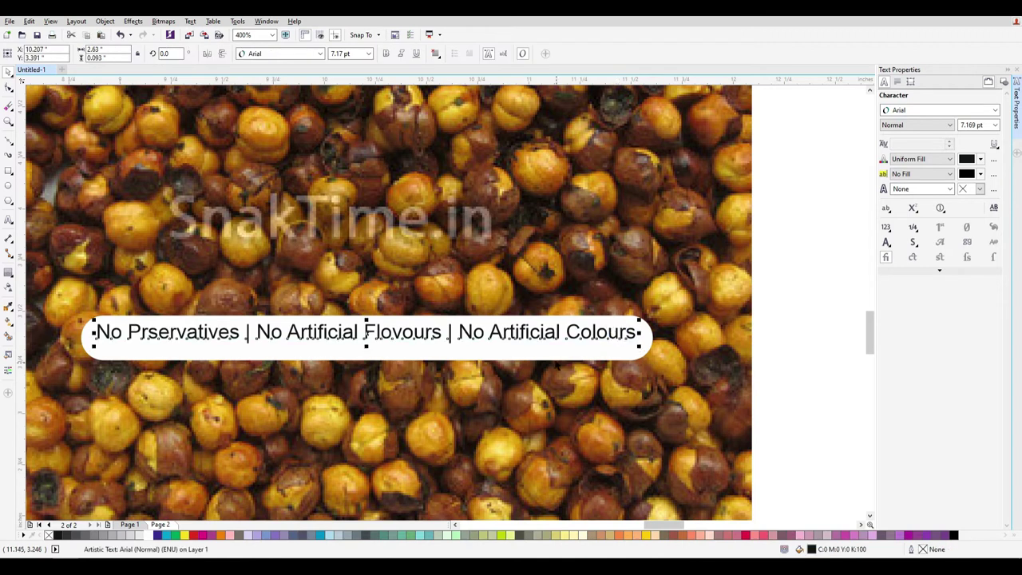
left_click(555, 357)
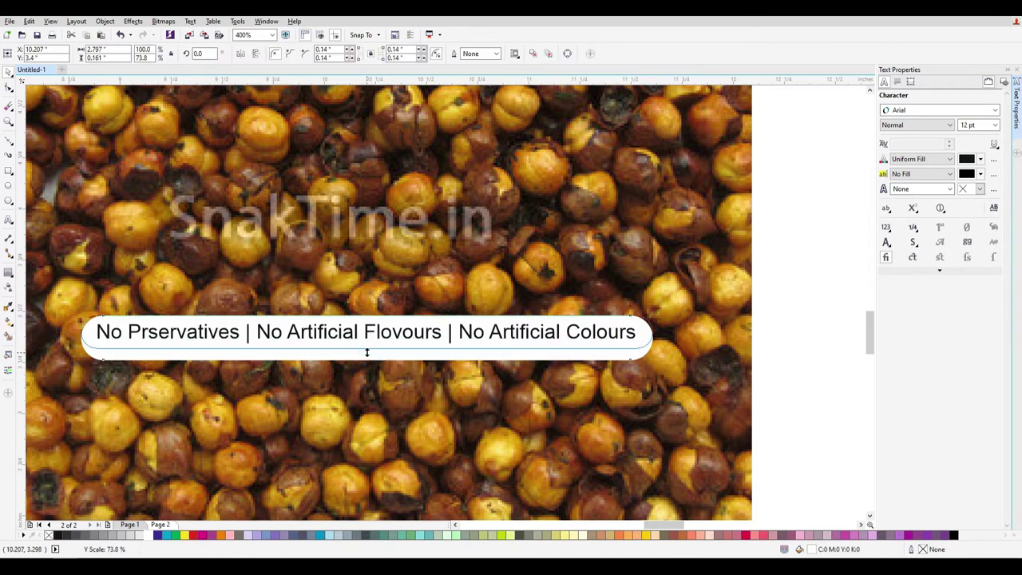
left_click(819, 404)
Move the white bar and its claims text together closer to the lower edge of the chickpea photo
left_click_drag(819, 404, 76, 313)
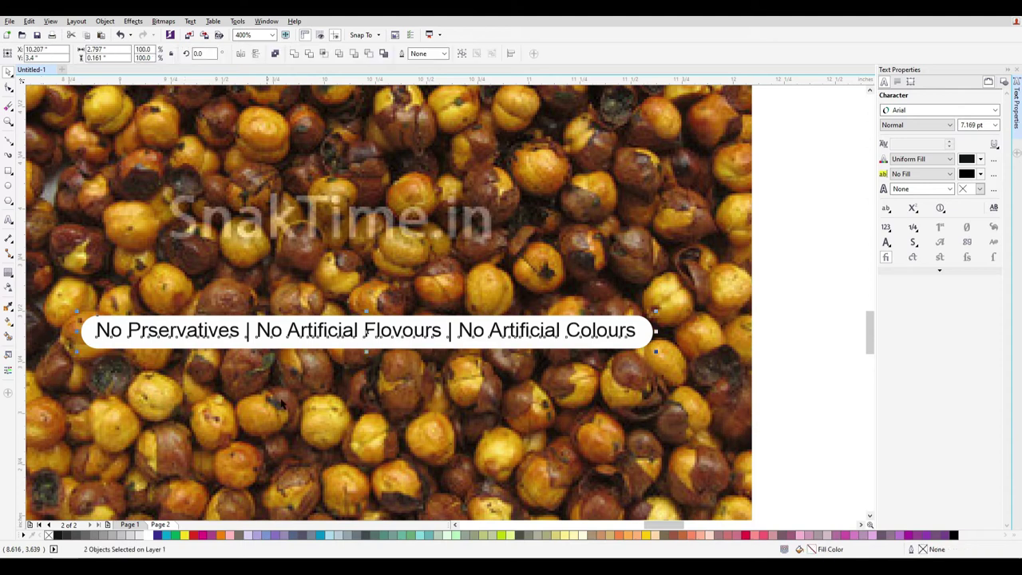
scroll(347, 417, "down", 1)
left_click_drag(471, 372, 460, 421)
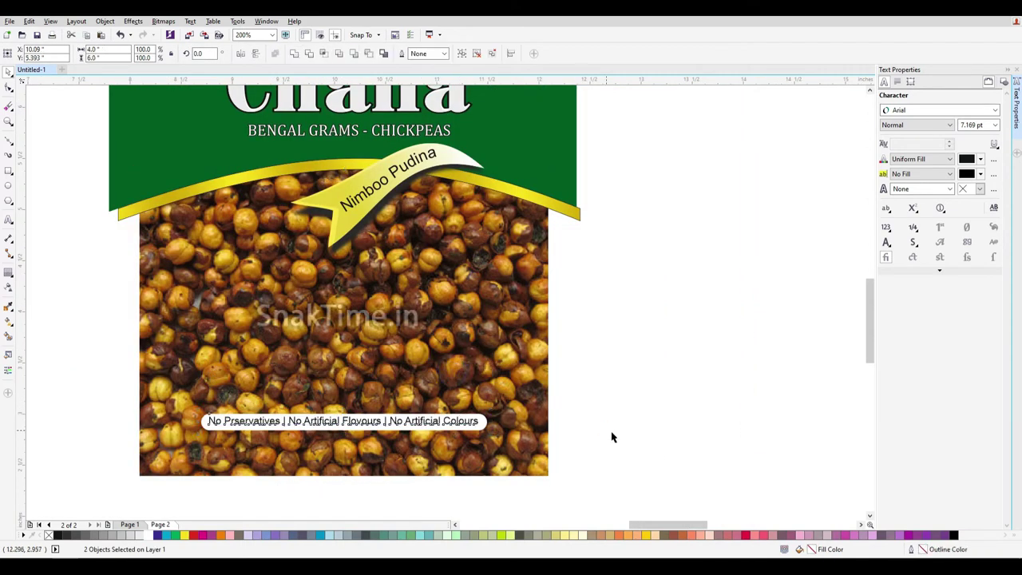
left_click(663, 454)
scroll(643, 436, "down", 1)
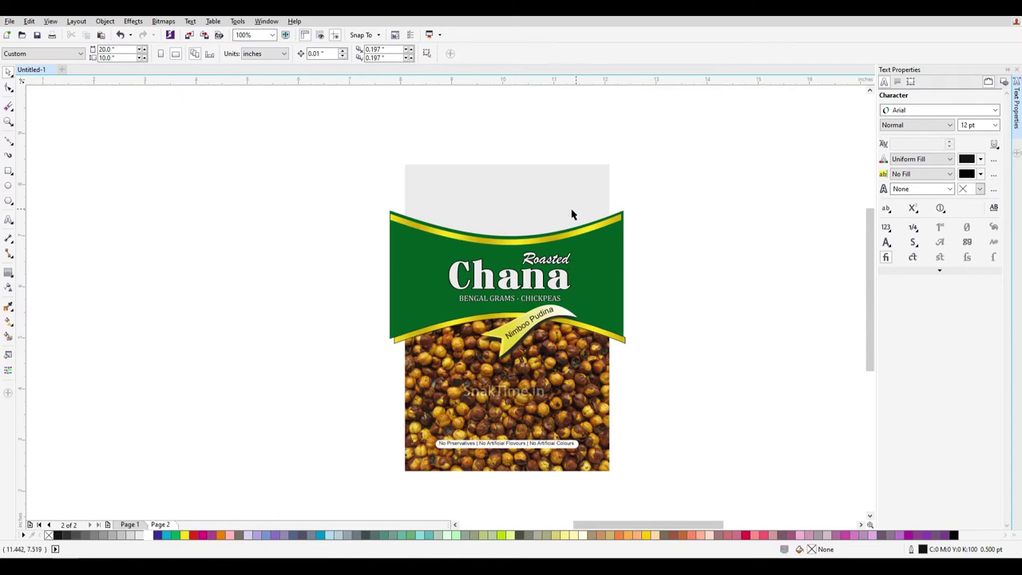
Draw a white, outline-free square about 0.385 inch wide on the grey area above the green band
scroll(584, 165, "up", 1)
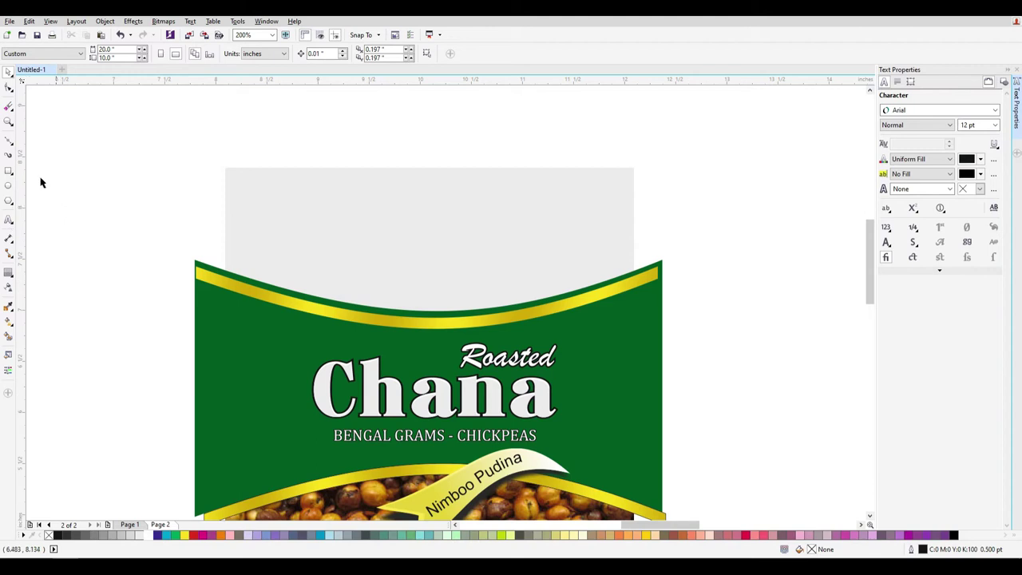
left_click(9, 171)
left_click_drag(342, 201, 382, 241)
scroll(382, 241, "up", 2)
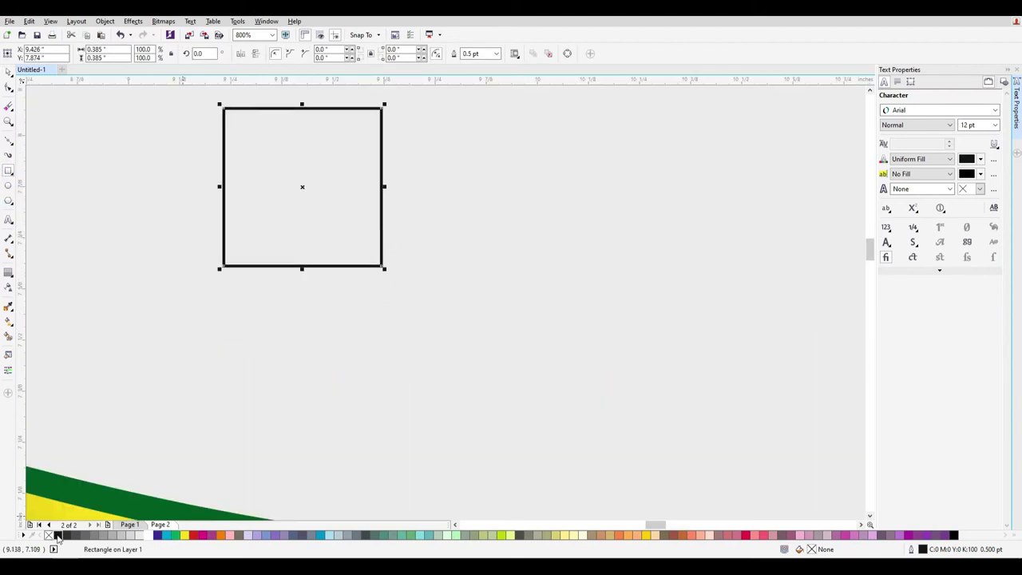
right_click(49, 536)
left_click(149, 535)
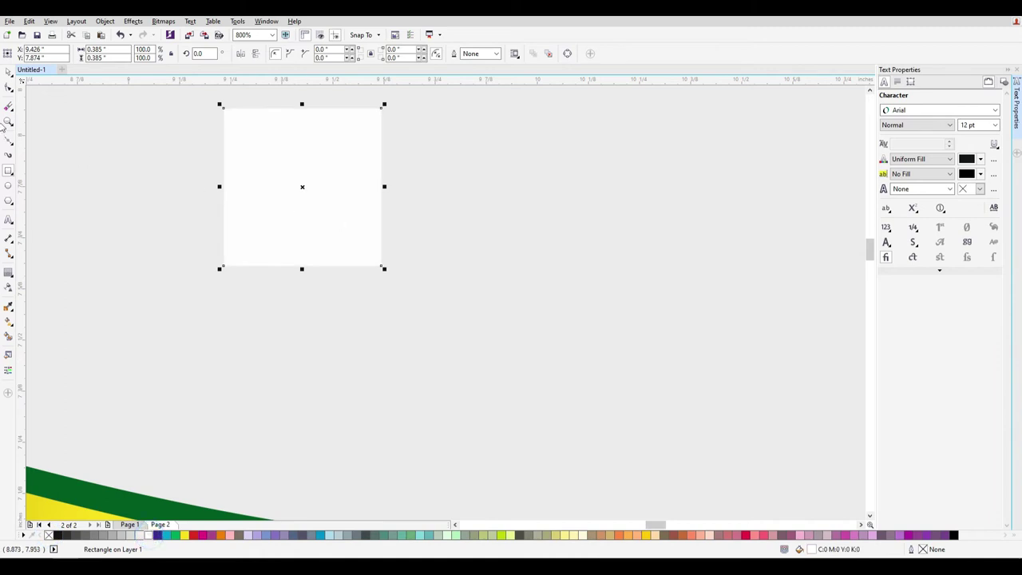
Create a concentric copy of the white square about 0.318 inch wide with a green 0.5 pt outline
left_click(11, 74)
left_click_drag(384, 105, 371, 119)
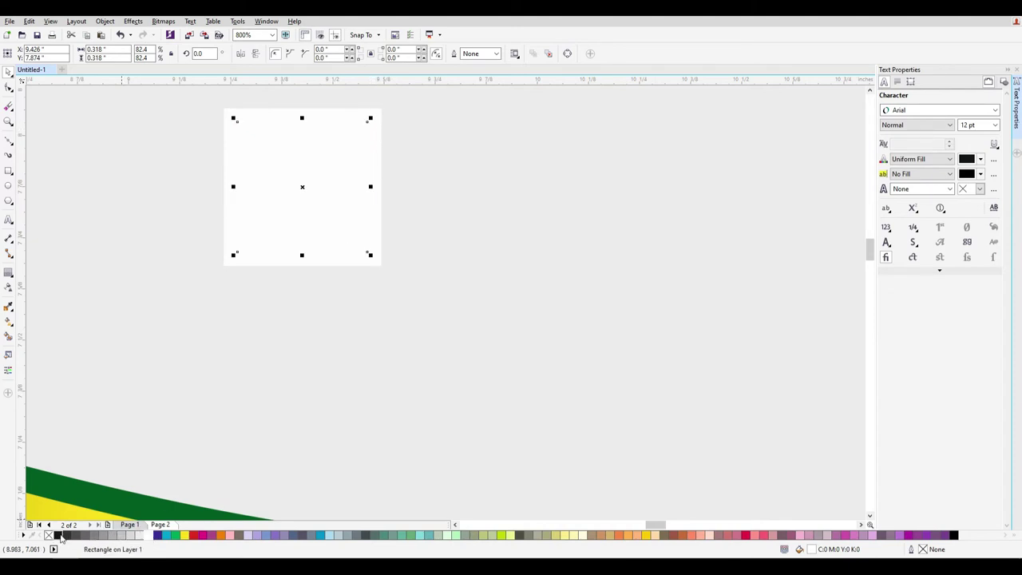
right_click(175, 534)
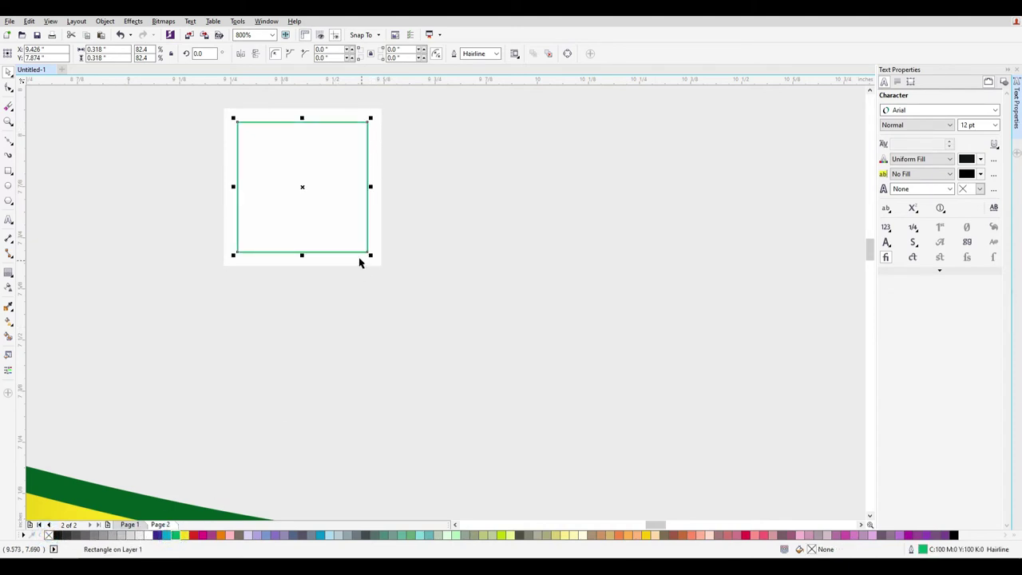
left_click(485, 54)
type("0.5")
key("Return")
Draw a circle about 0.2 inch in diameter beside the squares, filled green without an outline
left_click(8, 185)
left_click_drag(106, 185, 164, 268)
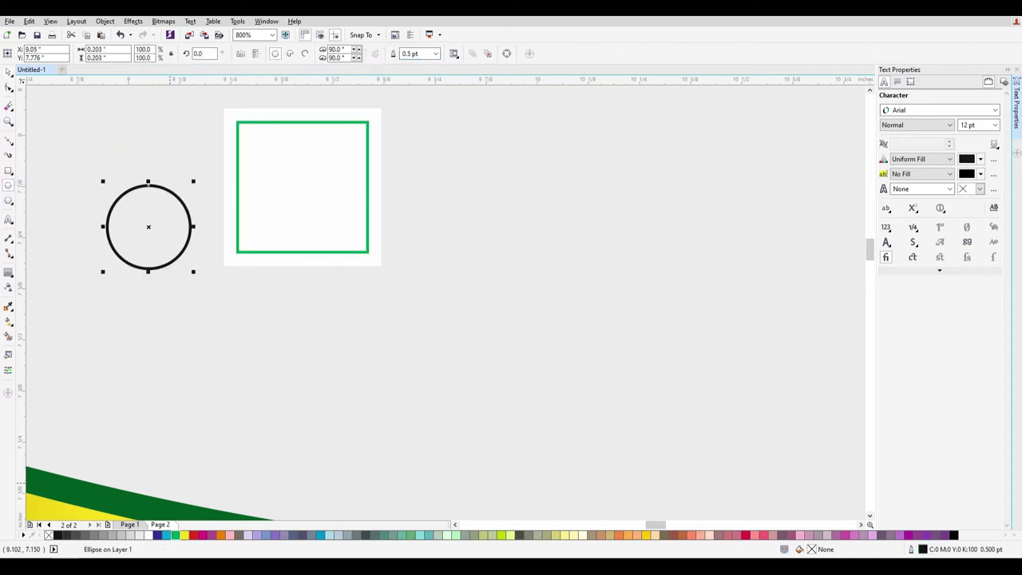
right_click(49, 536)
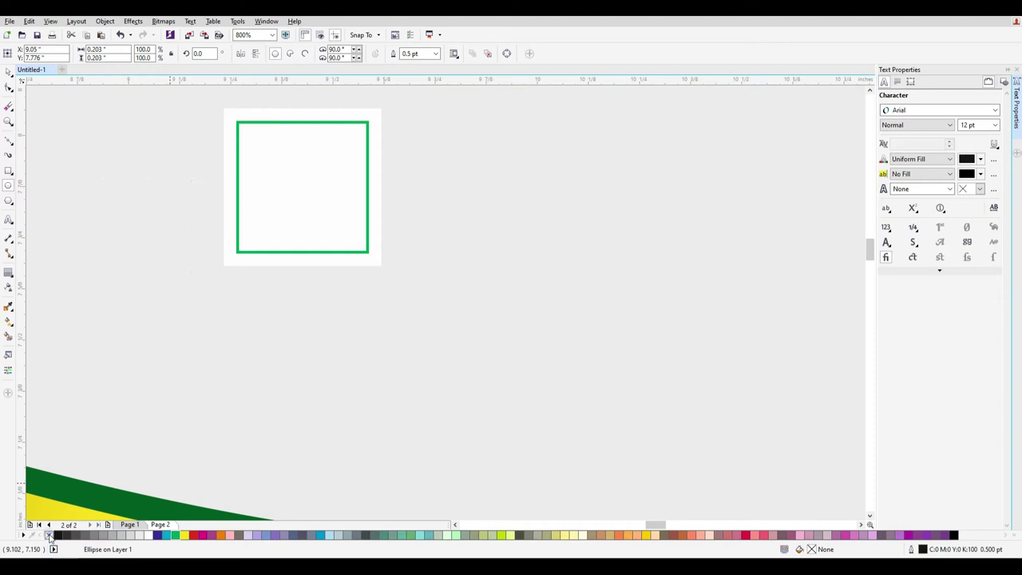
left_click(175, 535)
Centre the green circle and the two squares on each other horizontally and vertically
left_click(10, 74)
left_click(263, 120, "shift")
left_click(249, 109, "shift")
key("e")
key("c")
scroll(444, 232, "down", 3)
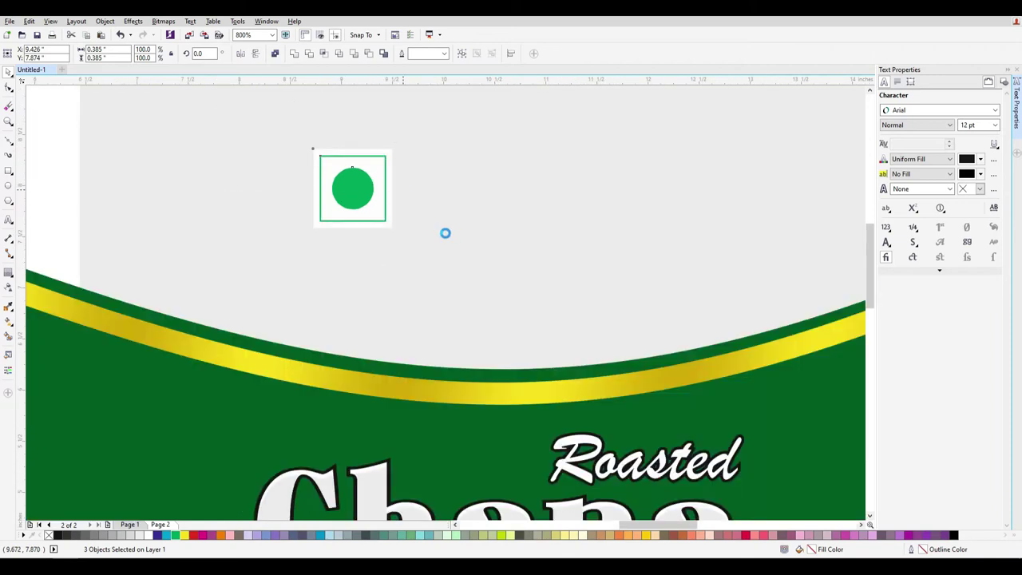
Group the green dot symbol at a reduced size and place it on the grey area above the green band's right side
left_click(344, 133)
left_click_drag(433, 240, 391, 203)
key("ctrl+g")
left_click(397, 199)
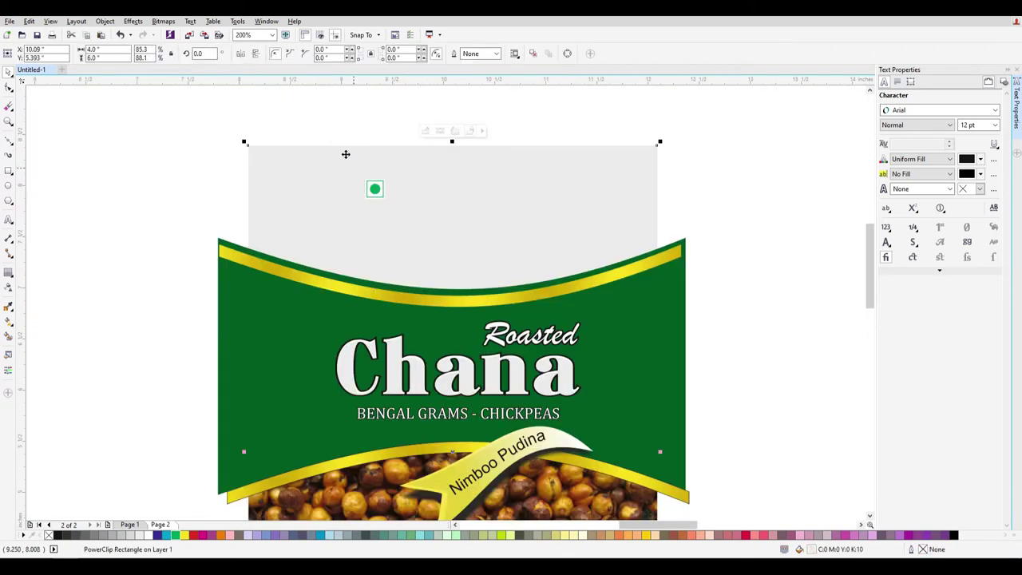
left_click_drag(425, 241, 336, 124)
left_click_drag(385, 196, 593, 245)
left_click(755, 261)
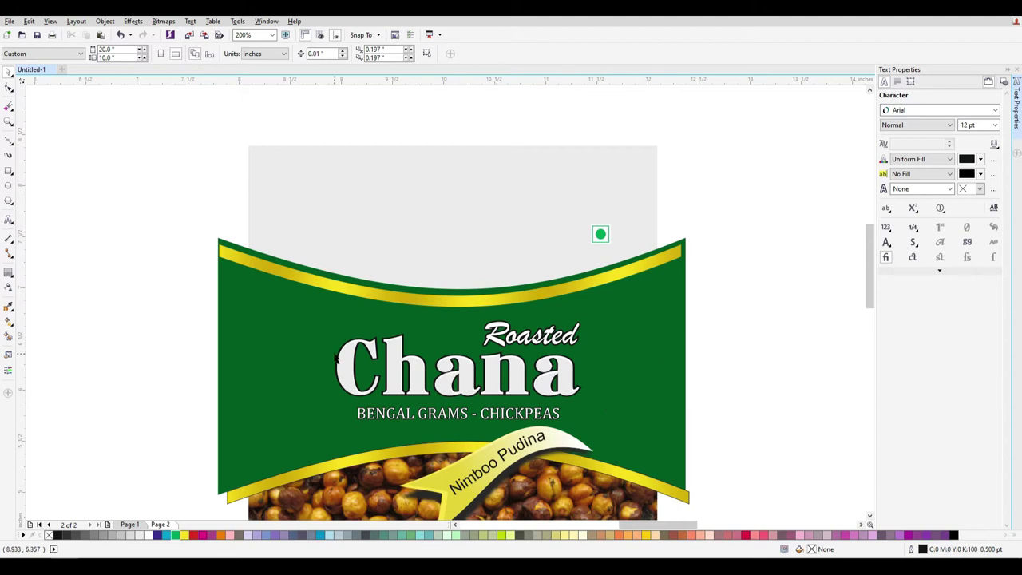
Draw a circle about 3.6 inches in diameter to the right of the package, filled black without an outline
scroll(318, 365, "down", 1)
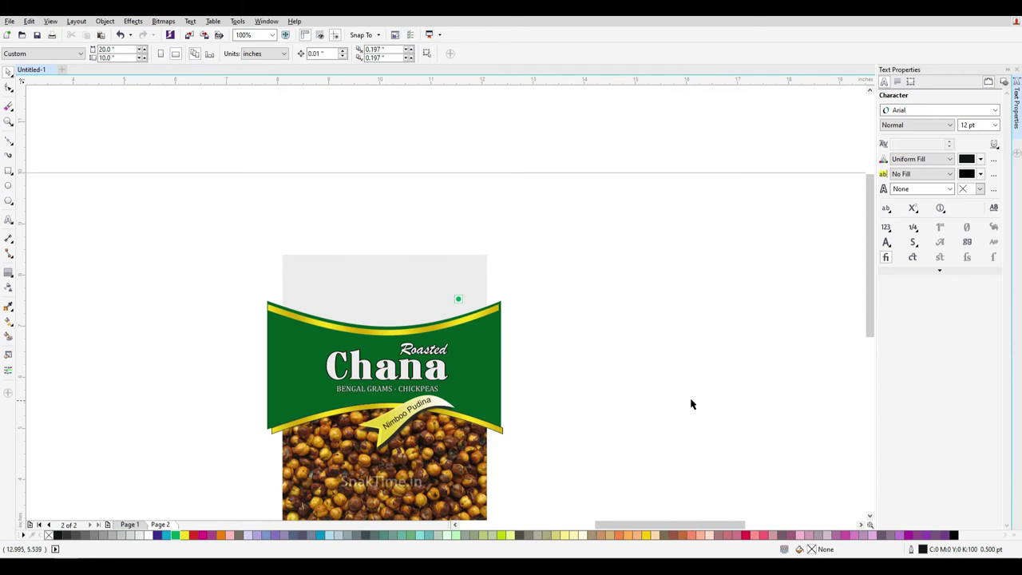
left_click(9, 188)
left_click_drag(626, 237, 781, 423)
right_click(48, 535)
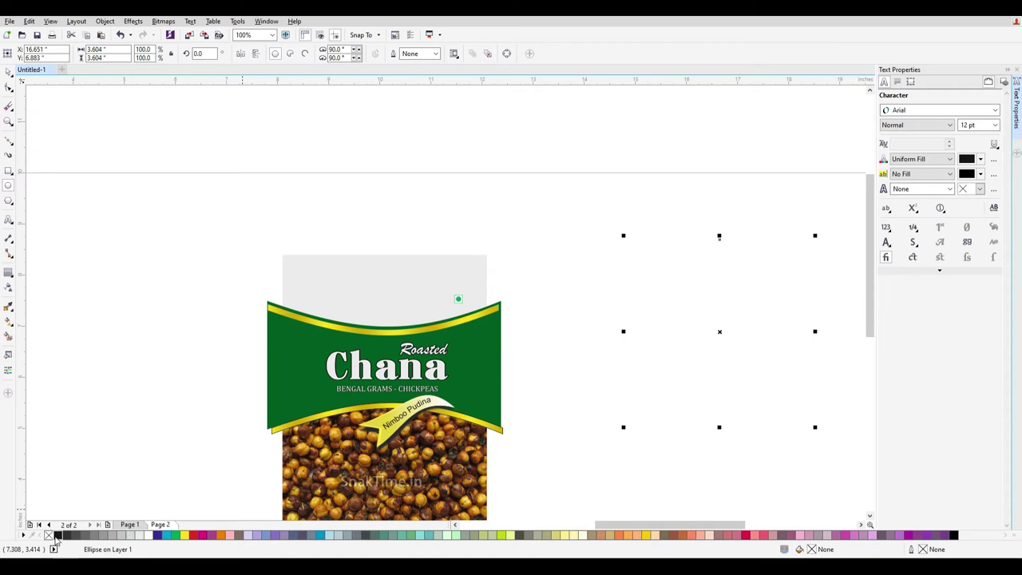
left_click(57, 535)
Apply an elliptical fountain fill to the large circle, fading from black at its centre to white at the edge
key("g")
left_click_drag(722, 326, 770, 413)
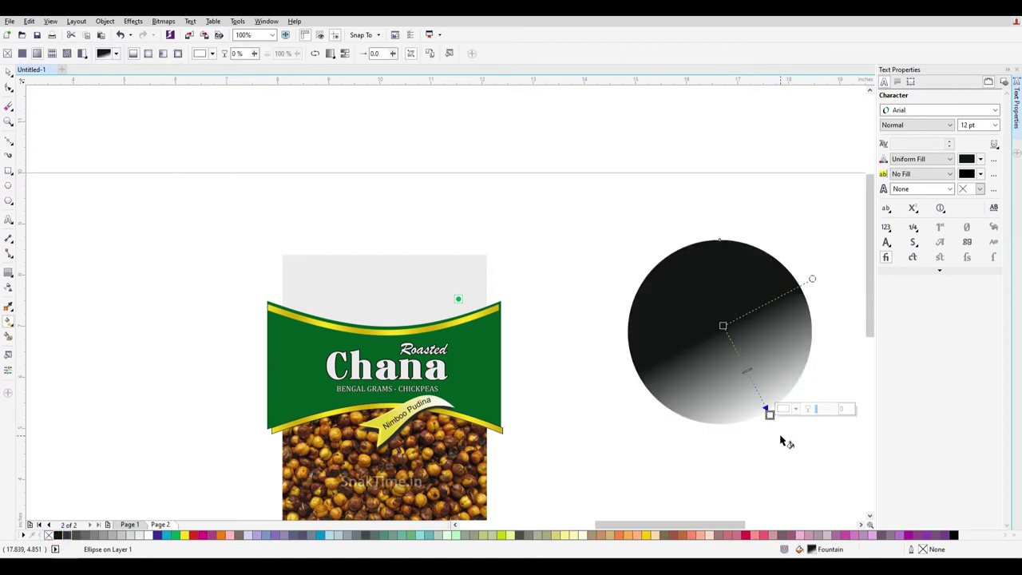
left_click(147, 54)
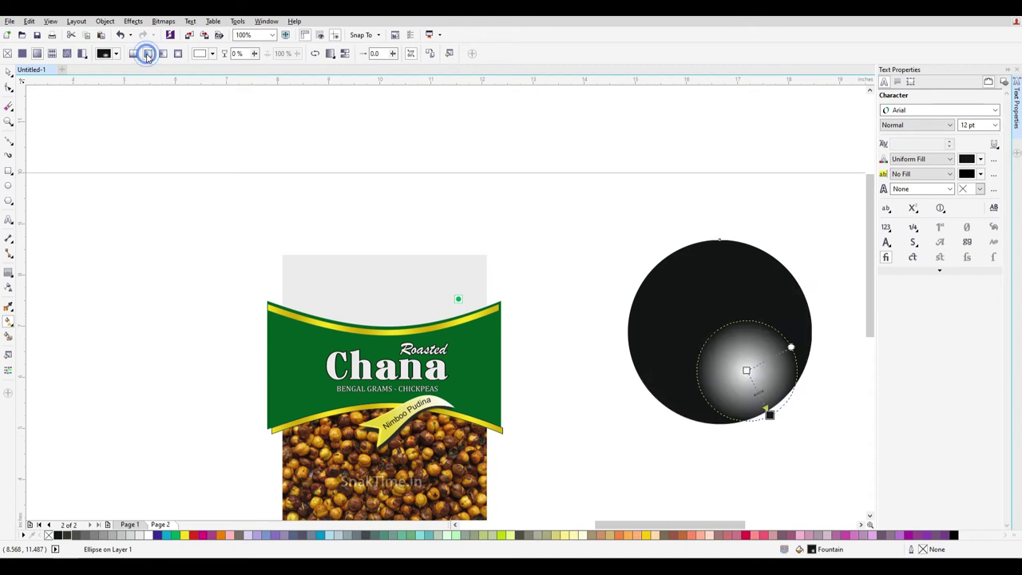
left_click(316, 53)
left_click_drag(745, 370, 731, 347)
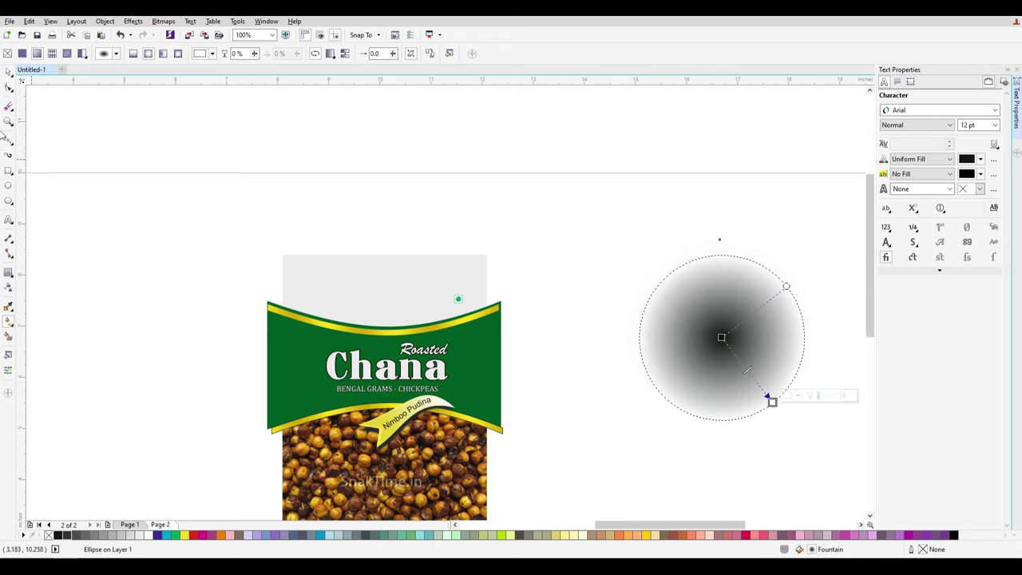
Tighten the large circle's elliptical fountain fill and shift its centre slightly upward, so the fade ends inside the circle's edge
left_click(10, 72)
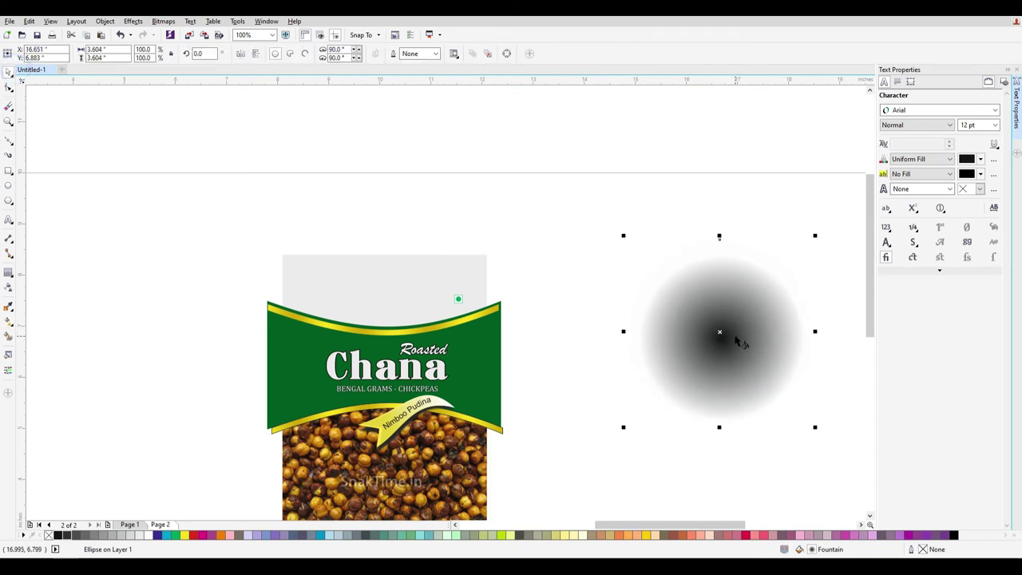
key("g")
left_click_drag(755, 365, 720, 323)
key("ctrl+z")
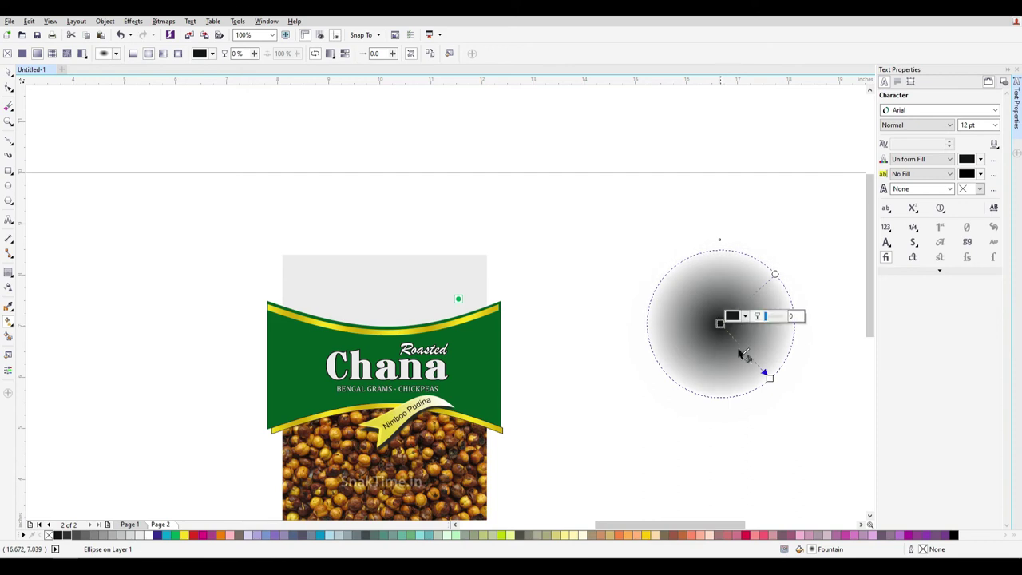
left_click(8, 72)
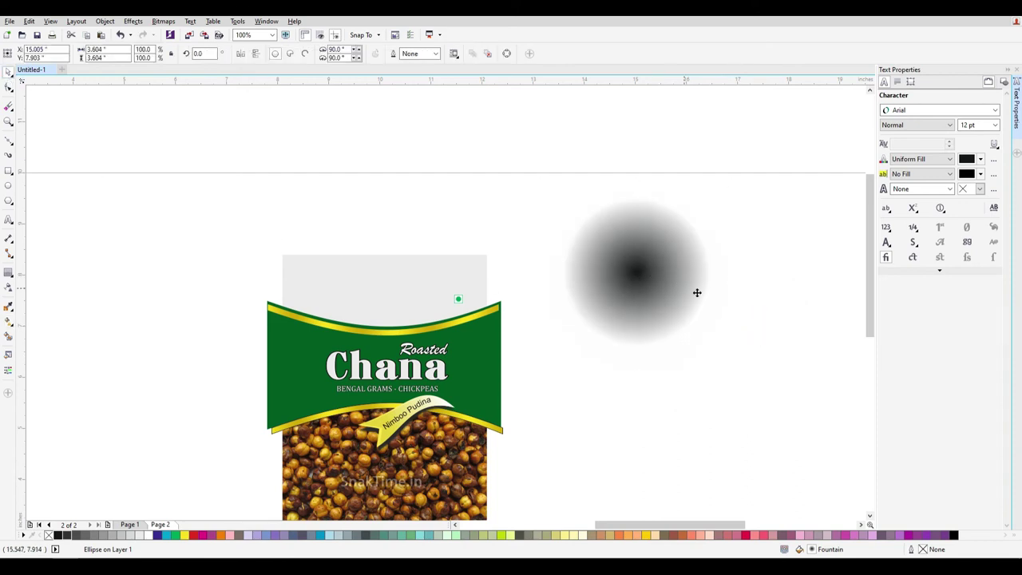
Convert the gradient circle to a 500 dpi Grayscale (8-bit) bitmap with anti-aliasing and a transparent background
left_click(162, 21)
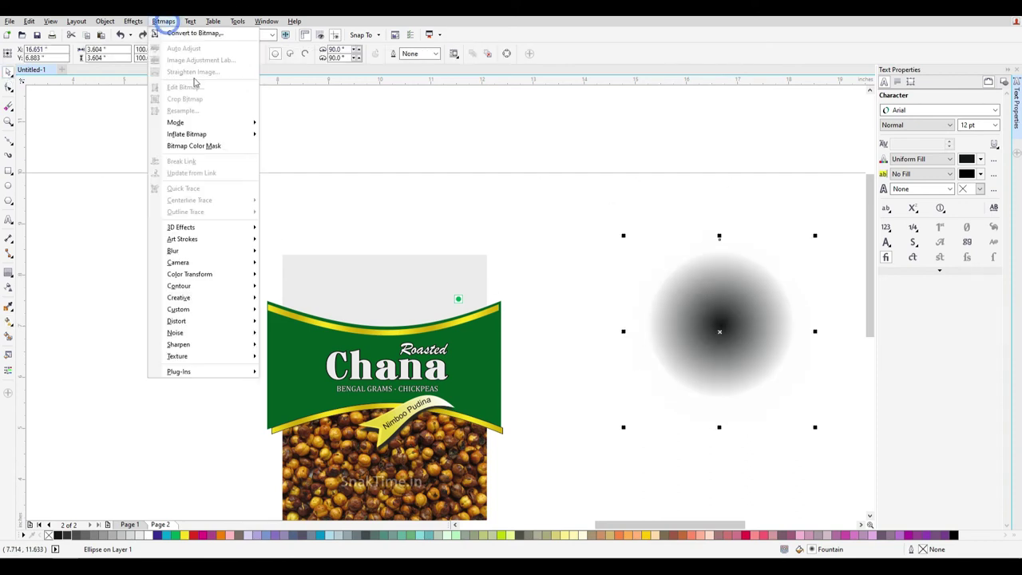
left_click(195, 34)
left_click(723, 231)
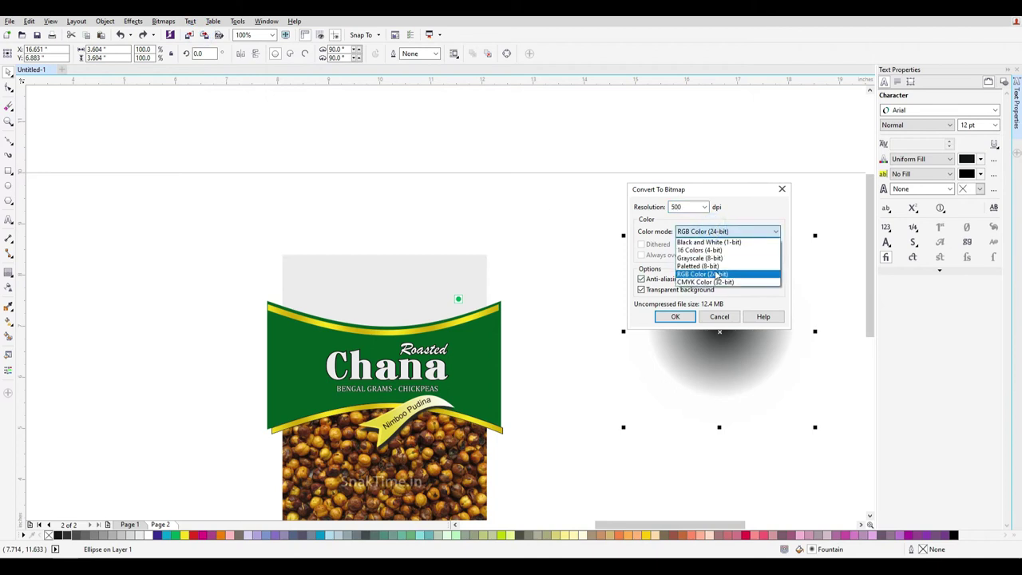
left_click(710, 262)
left_click(682, 316)
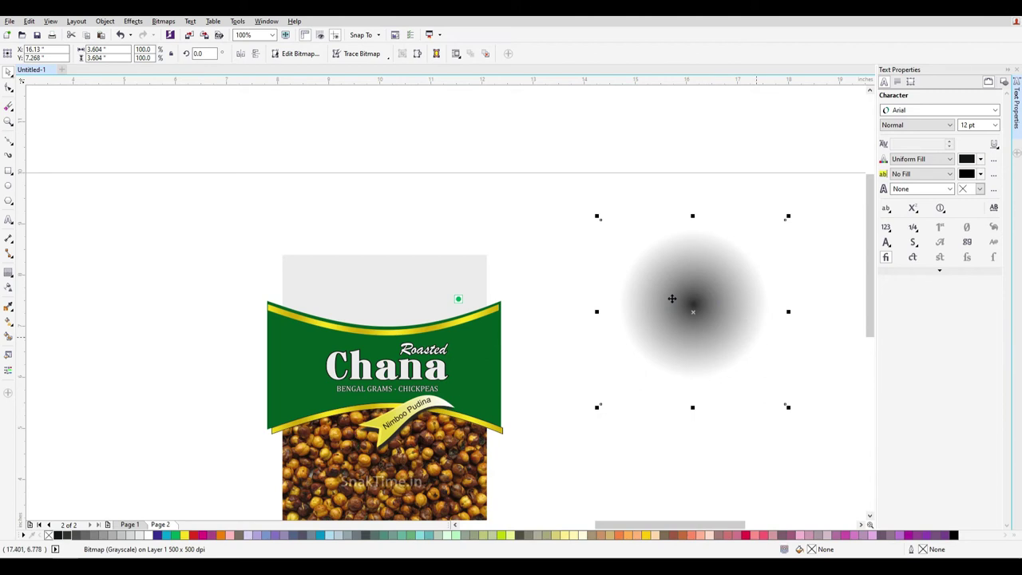
Apply a Halftone color transform to the circle bitmap with a black angle of 347° and max dot radius 10
left_click(174, 22)
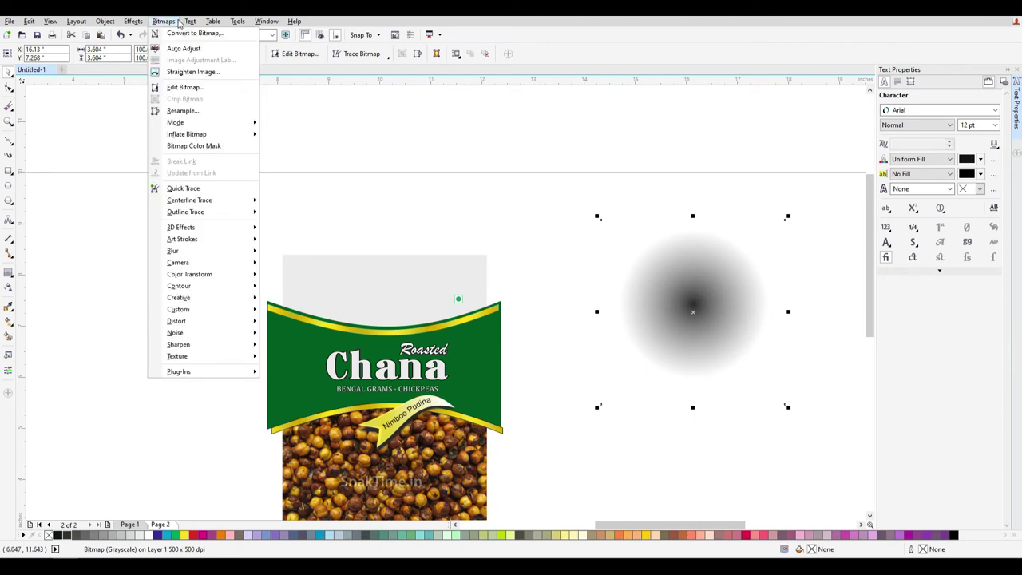
mouse_move(239, 274)
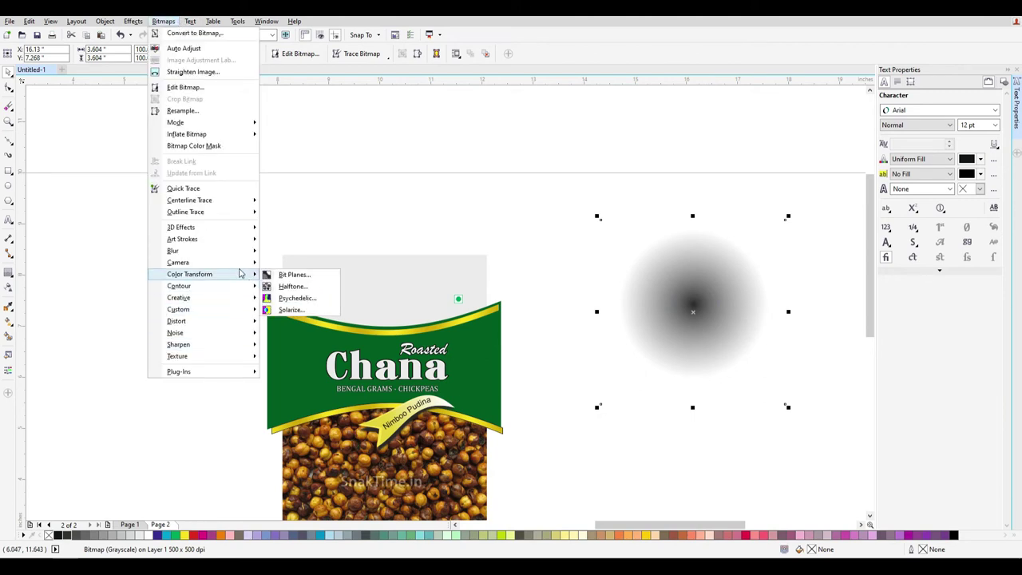
left_click(289, 286)
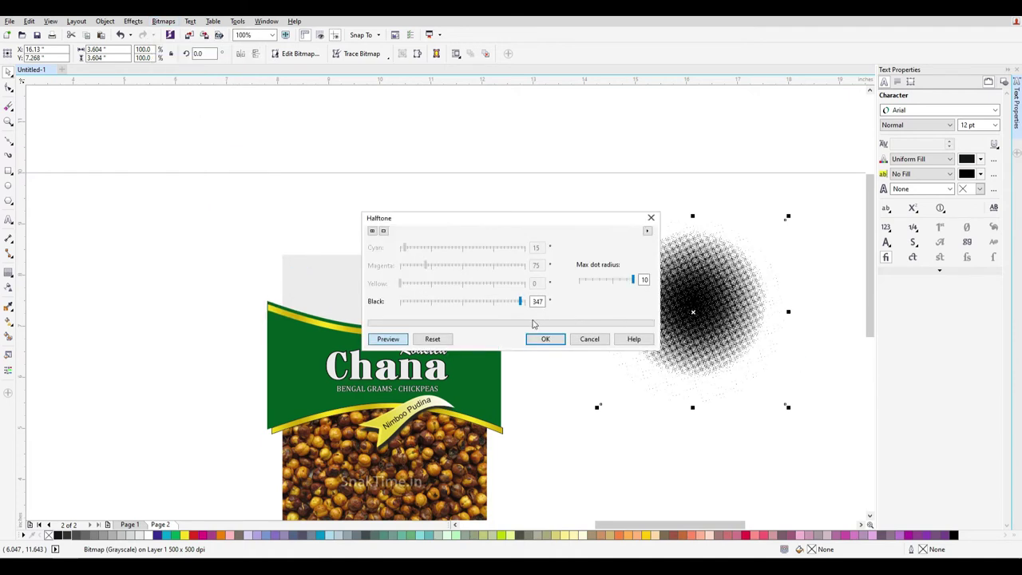
left_click(546, 340)
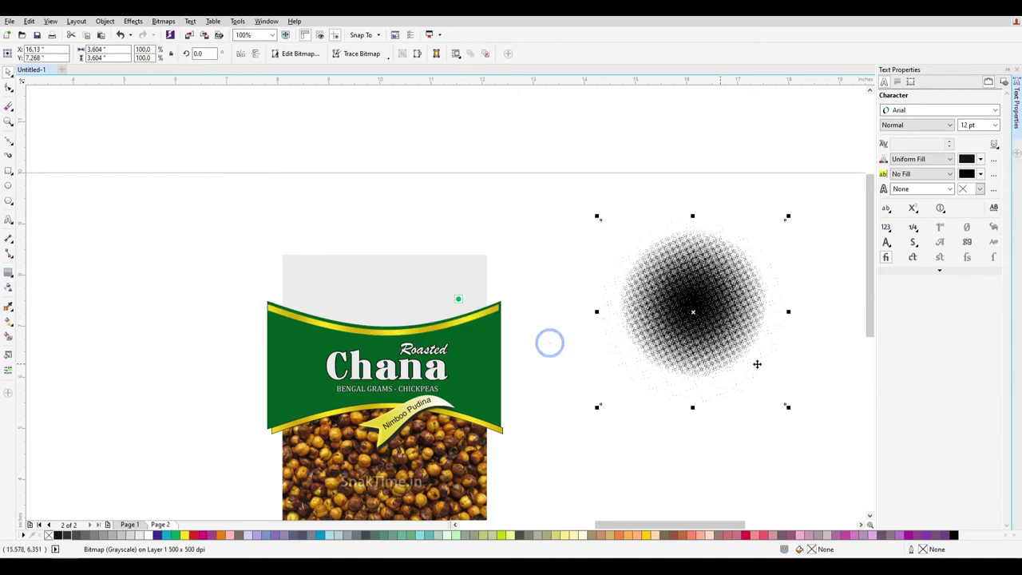
Bring up the Outline Trace choices for the halftone circle bitmap
scroll(548, 342, "up", 3)
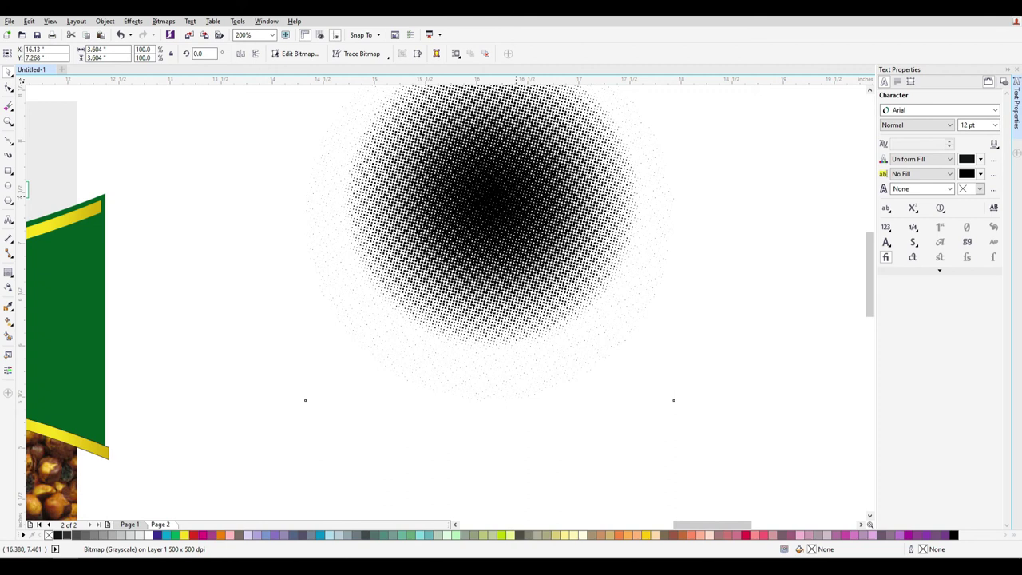
scroll(618, 317, "down", 3)
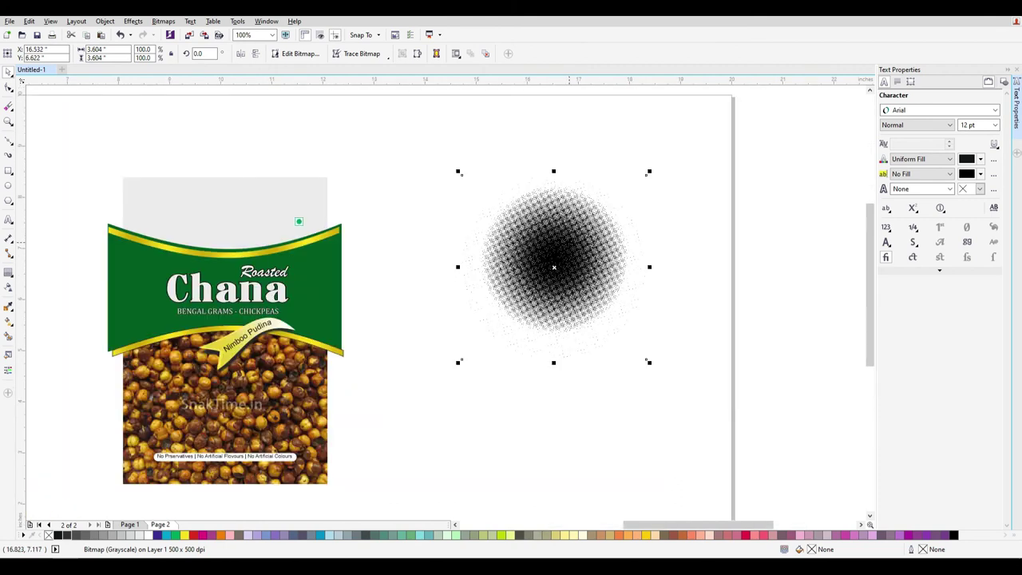
right_click(556, 230)
mouse_move(651, 289)
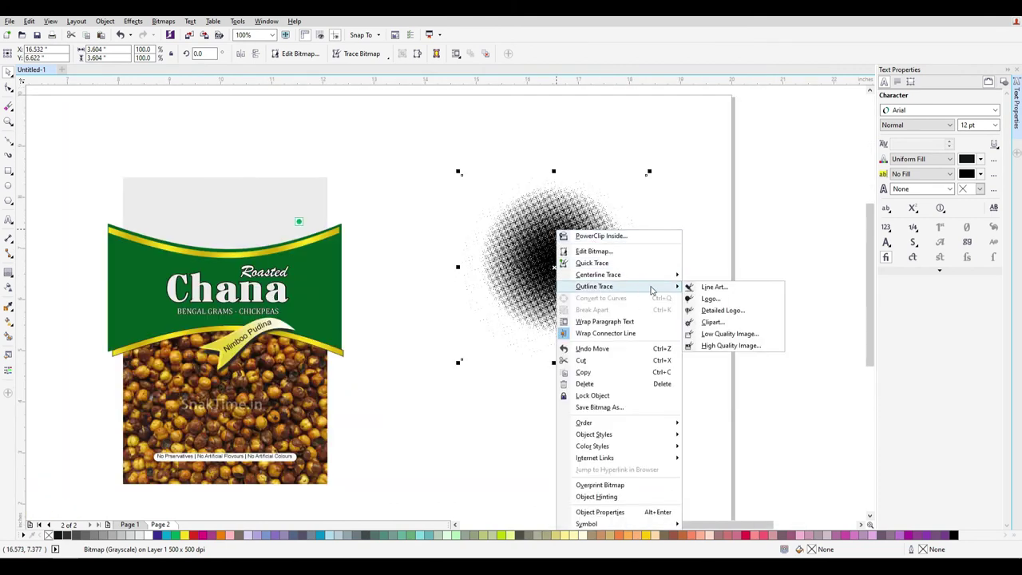
Outline-trace the black halftone bitmap with the Logo preset, using the reduced bitmap size
left_click(711, 299)
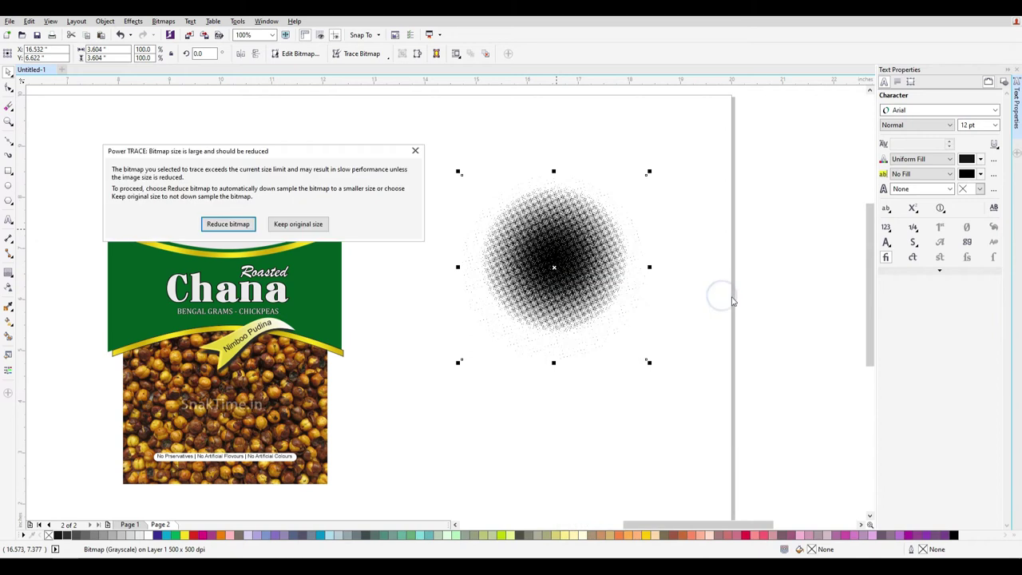
left_click(216, 226)
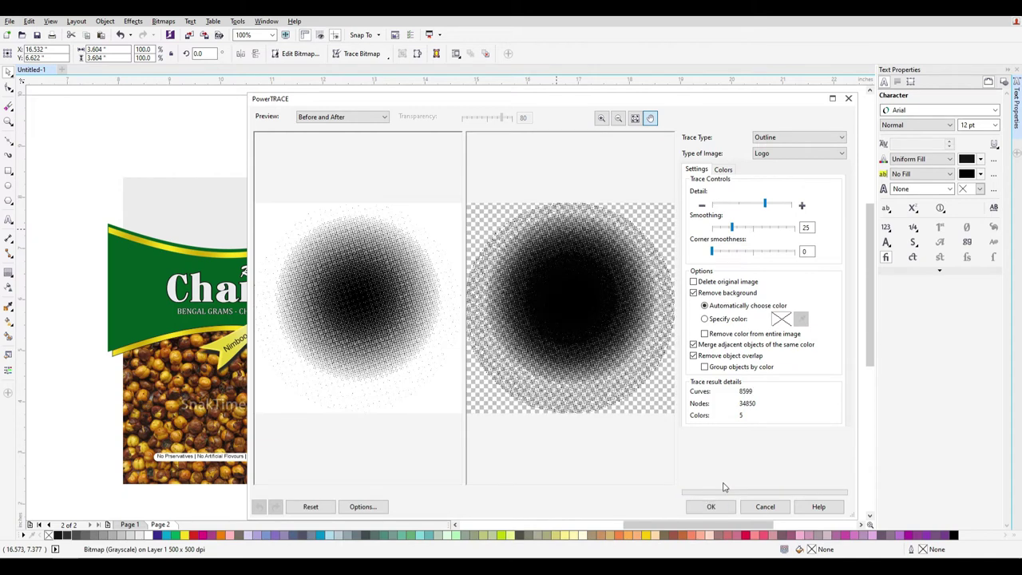
left_click(711, 506)
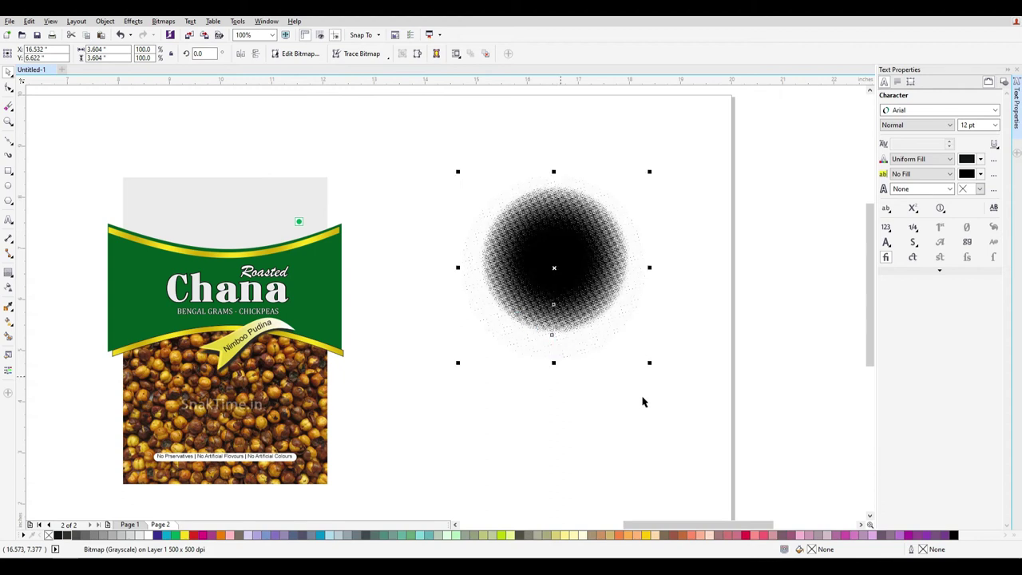
left_click(700, 410)
left_click_drag(710, 404, 440, 322)
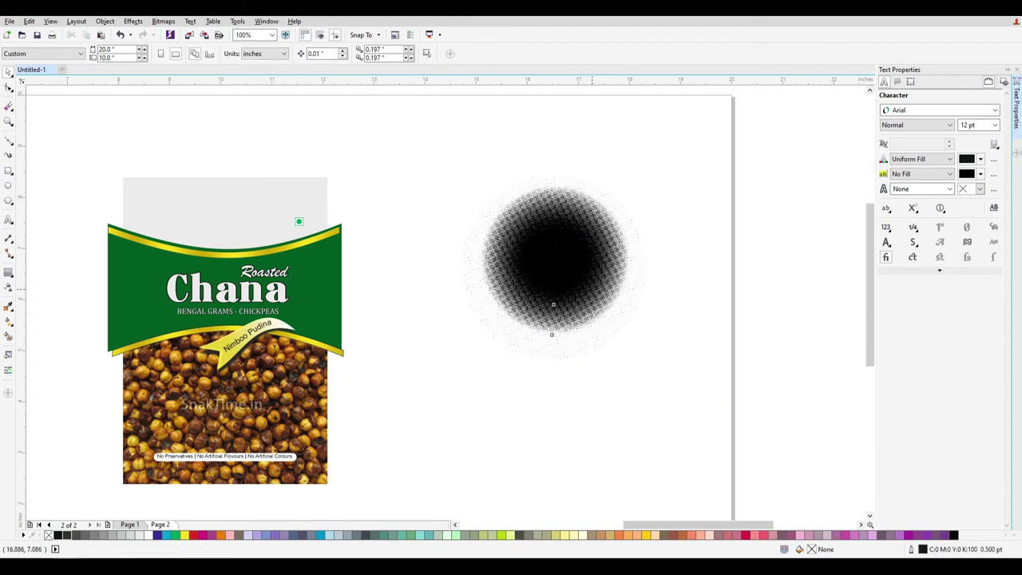
Offset the traced halftone group from the original bitmap and fill it with brown (C0 M60 Y60 K40)
left_click(570, 269)
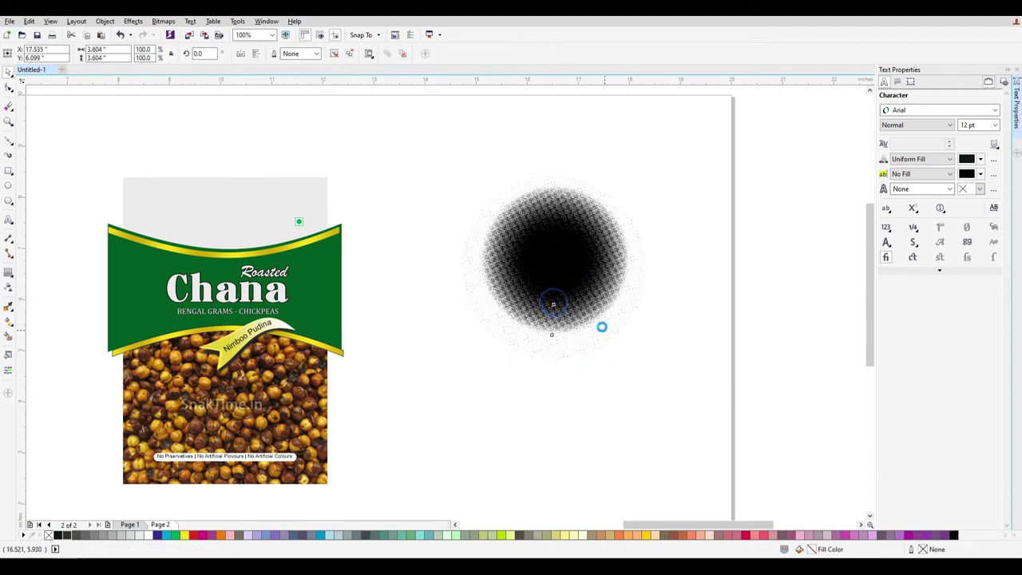
scroll(594, 294, "up", 4)
left_click_drag(672, 536, 698, 334)
scroll(698, 333, "down", 2)
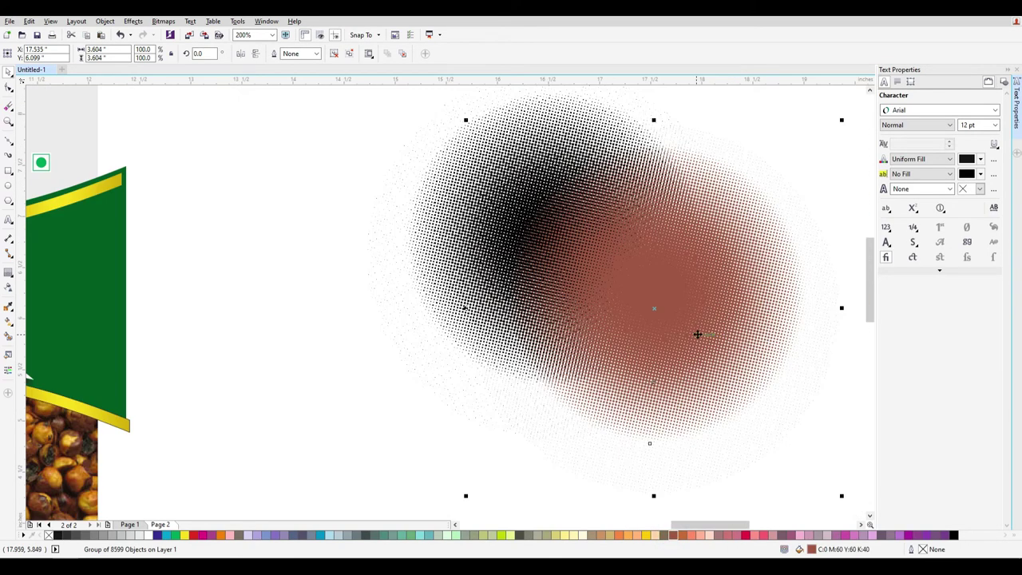
Delete the original black halftone bitmap, keeping the brown traced group
left_click_drag(575, 519, 164, 244)
key("ctrl+z")
left_click(583, 141)
key("Delete")
scroll(471, 387, "down", 2)
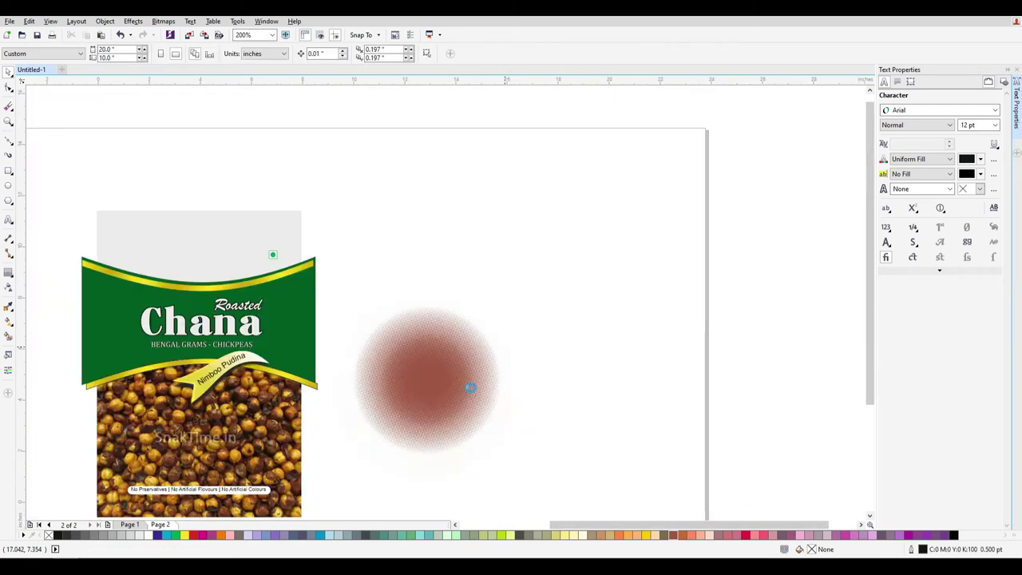
Move the brown halftone group over the green banner and enlarge it proportionally to about 5.08 inches, centred on the pouch
scroll(471, 387, "down", 2)
left_click(472, 382)
scroll(470, 376, "up", 1)
left_click_drag(527, 368, 285, 321)
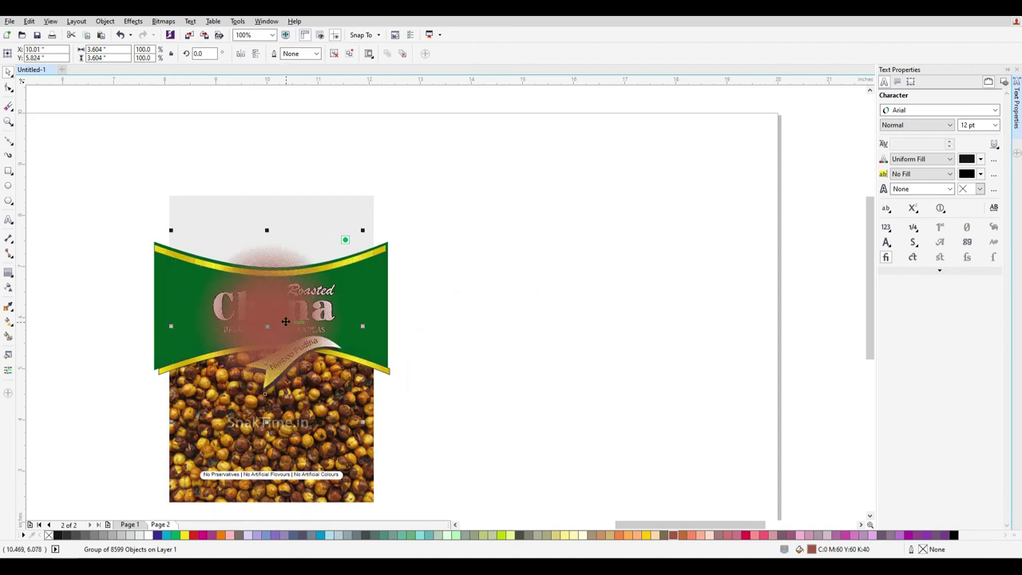
left_click_drag(363, 423, 469, 492)
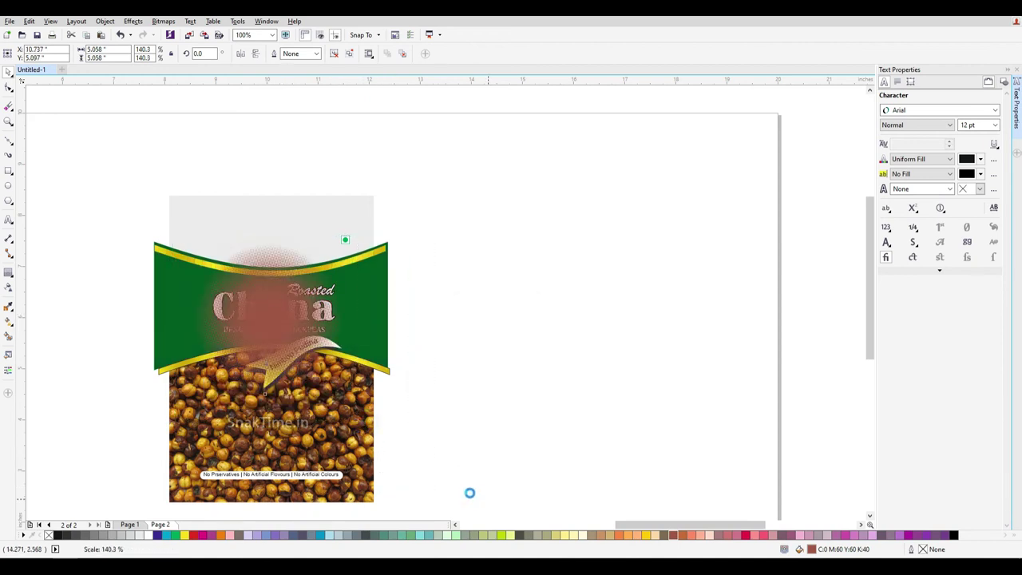
left_click_drag(402, 425, 437, 492)
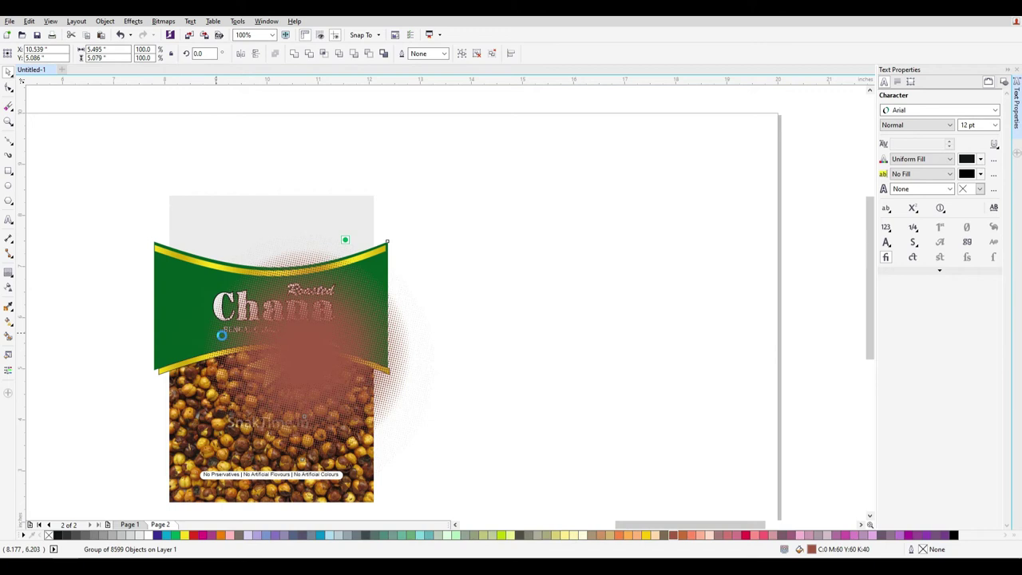
left_click(538, 393)
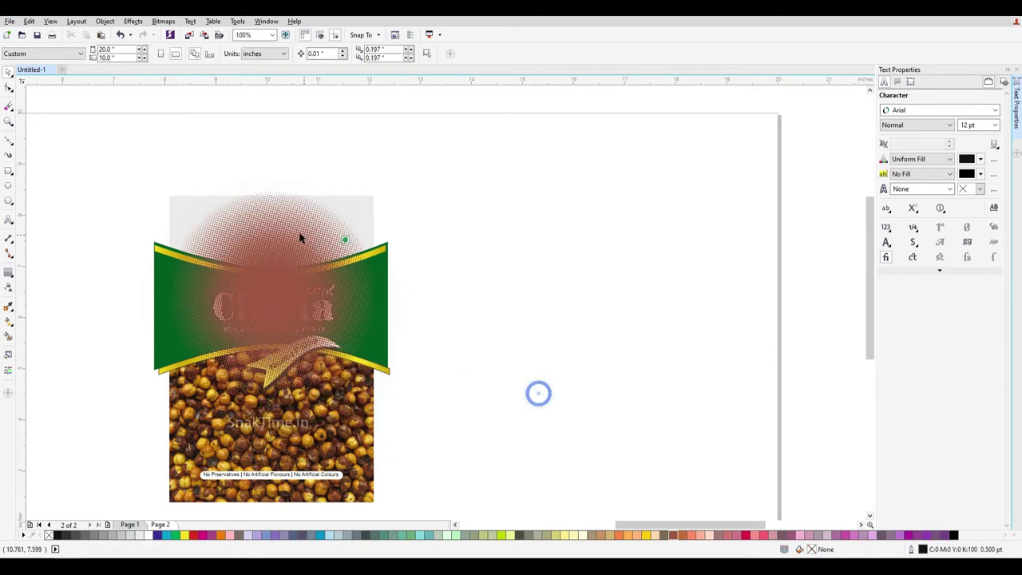
Fill the halftone group with pale yellow (C0 M0 Y40 K0) and place a duplicate beside the pouch
left_click(285, 248)
scroll(259, 281, "up", 1)
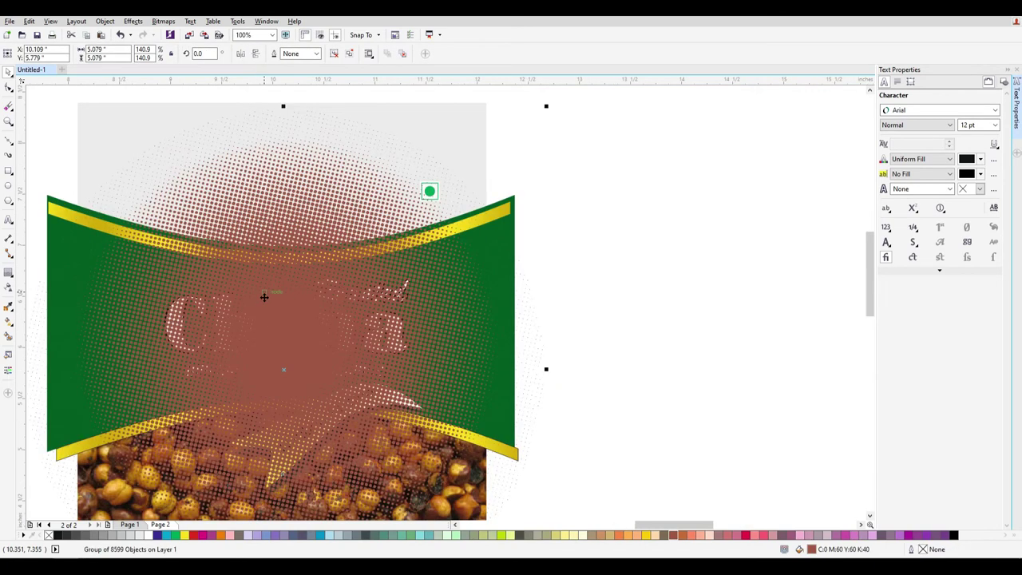
left_click(572, 537)
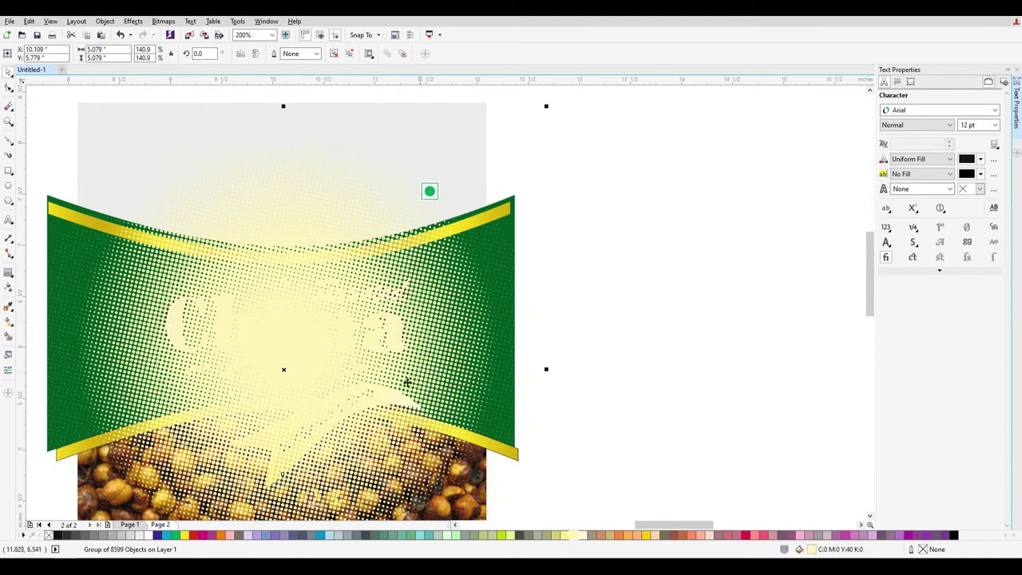
left_click(285, 372)
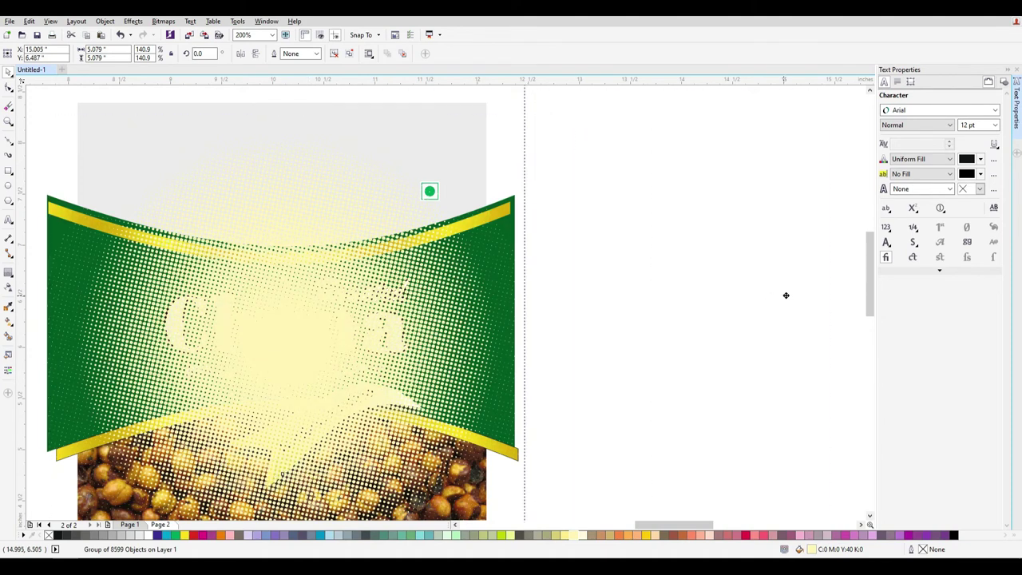
Convert the halftone over the pouch to a 500 dpi Grayscale (8-bit) bitmap with anti-aliasing and a transparent background
left_click_drag(146, 328, 167, 353)
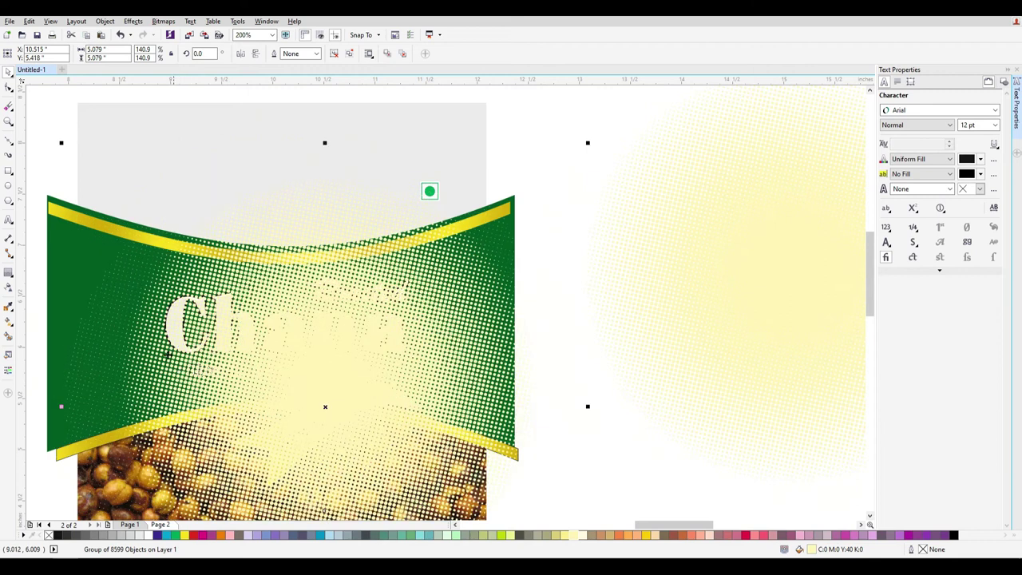
left_click_drag(308, 308, 315, 263)
left_click(164, 22)
left_click(190, 34)
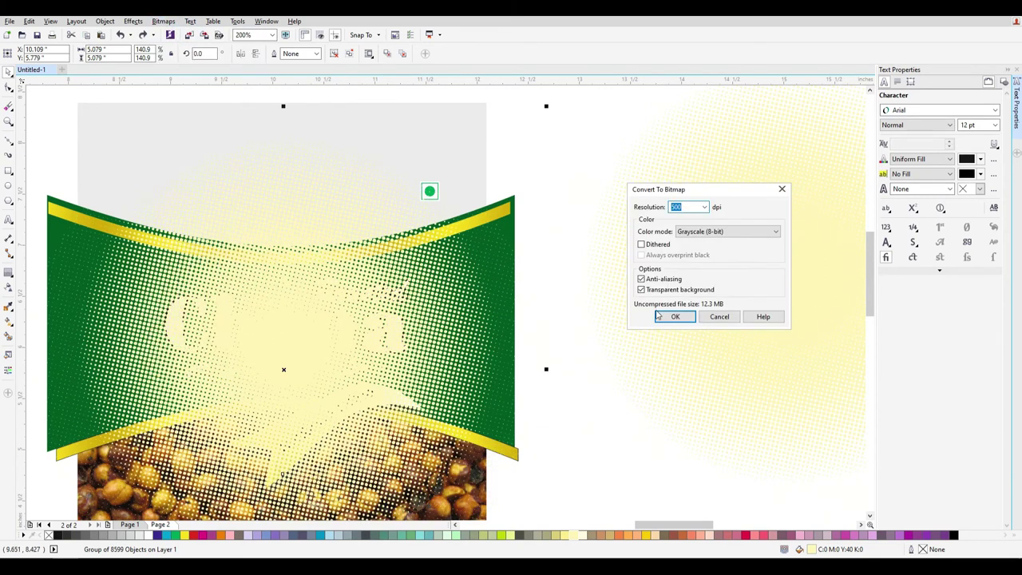
left_click(659, 317)
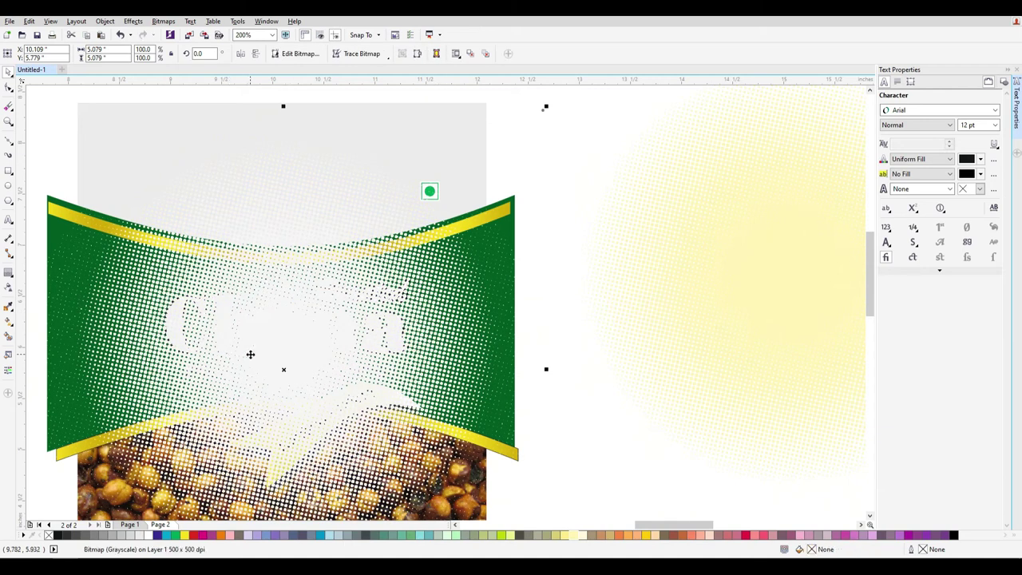
Apply a uniform transparency of 80 to the halftone bitmap over the pouch
left_click(10, 287)
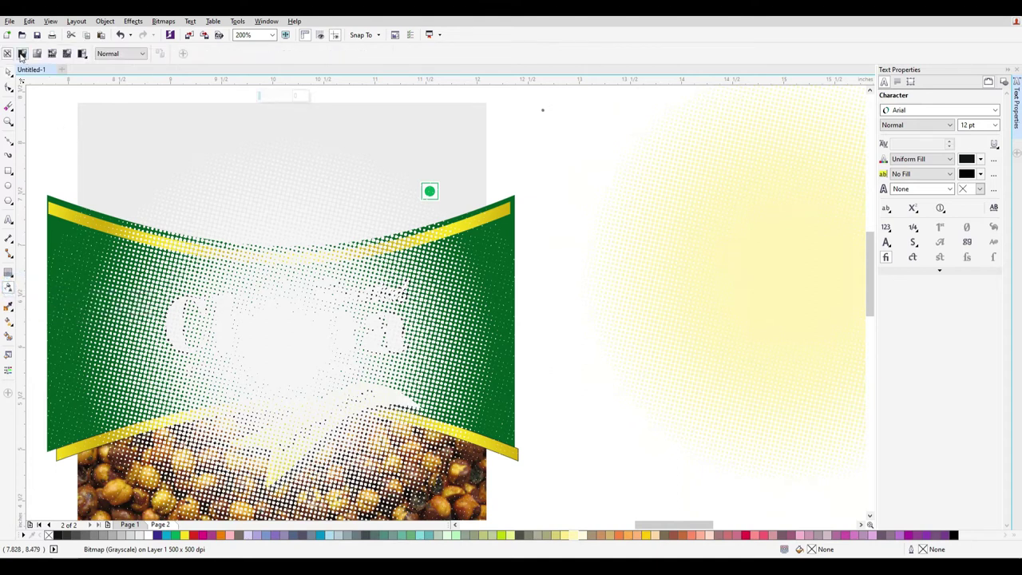
left_click(21, 53)
left_click(216, 54)
type("8")
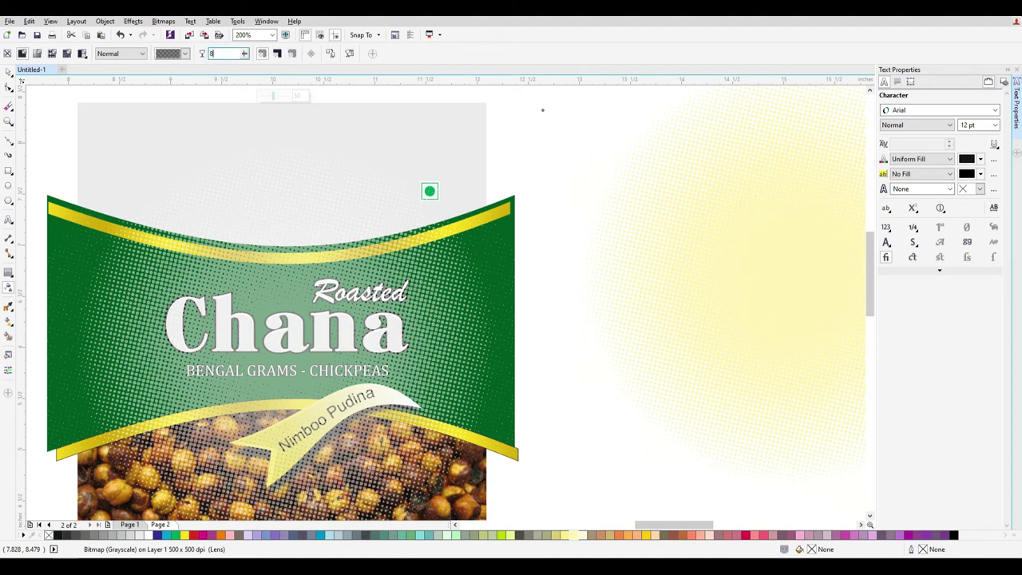
type("0")
key("Return")
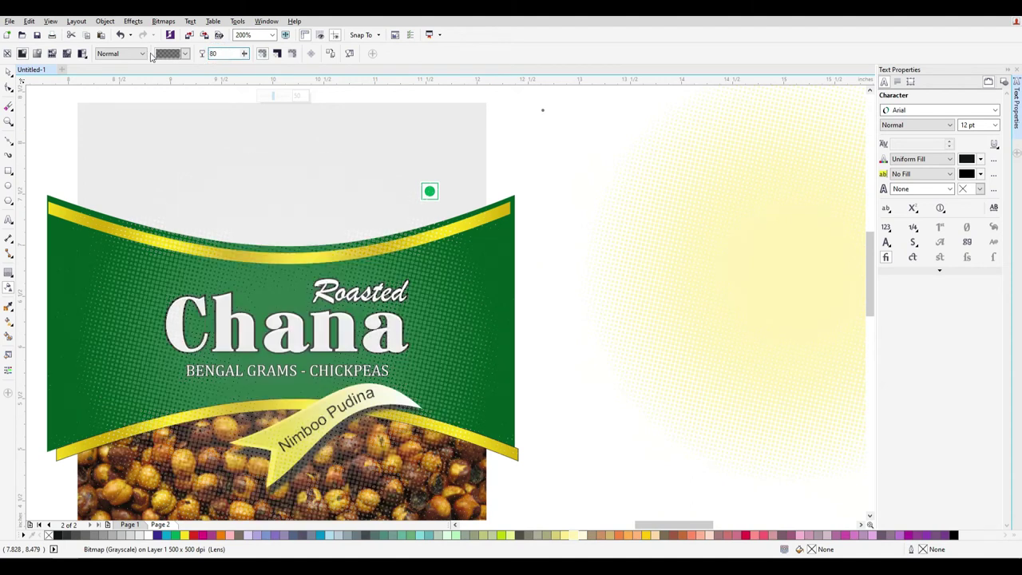
left_click(8, 70)
Try to PowerClip the transparent halftone bitmap inside the green banner from its centred position
right_click(455, 302)
left_click(516, 268)
left_click(513, 270)
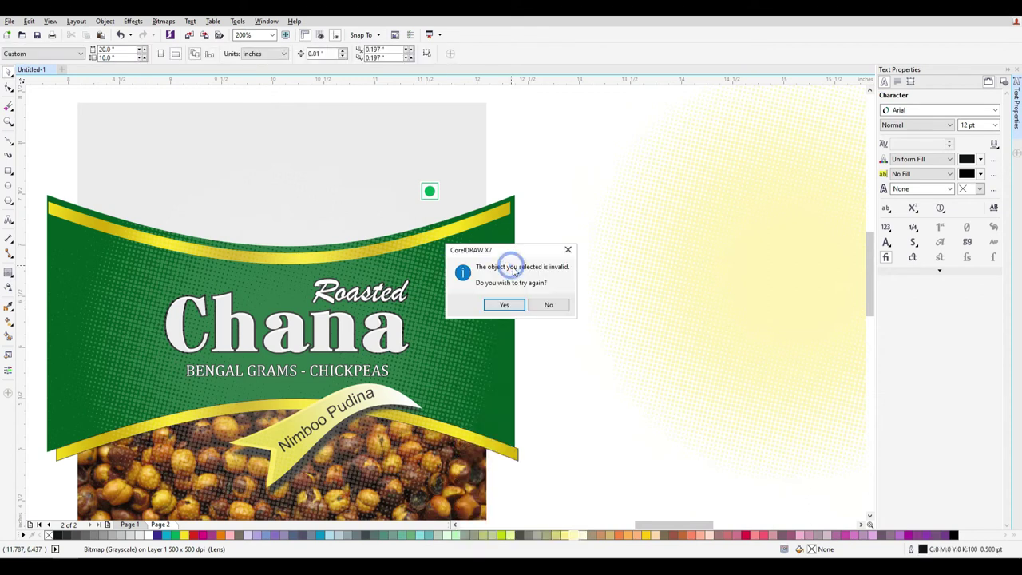
left_click(503, 304)
left_click(50, 395)
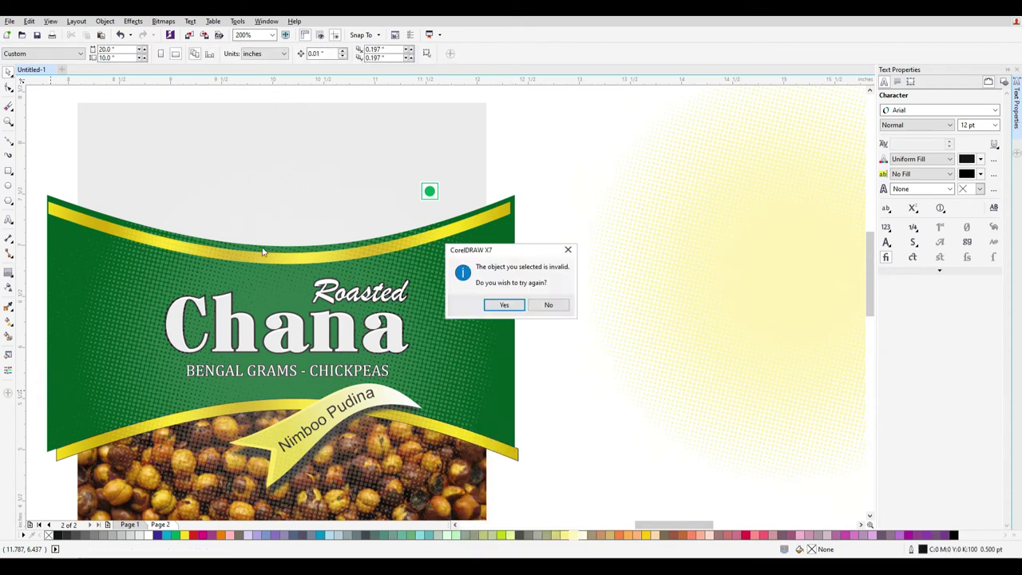
left_click(548, 306)
left_click(9, 72)
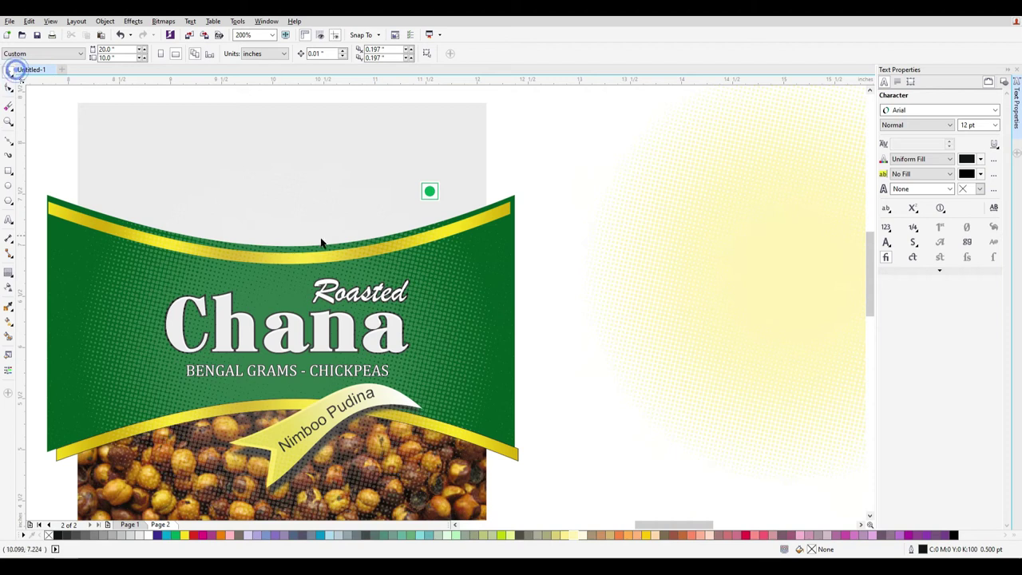
Shift the transparent halftone bitmap partly off the banner's left side and PowerClip it inside the green banner
scroll(319, 239, "down", 2)
left_click(234, 290)
left_click_drag(234, 290, 122, 311)
right_click(212, 297)
left_click(263, 264)
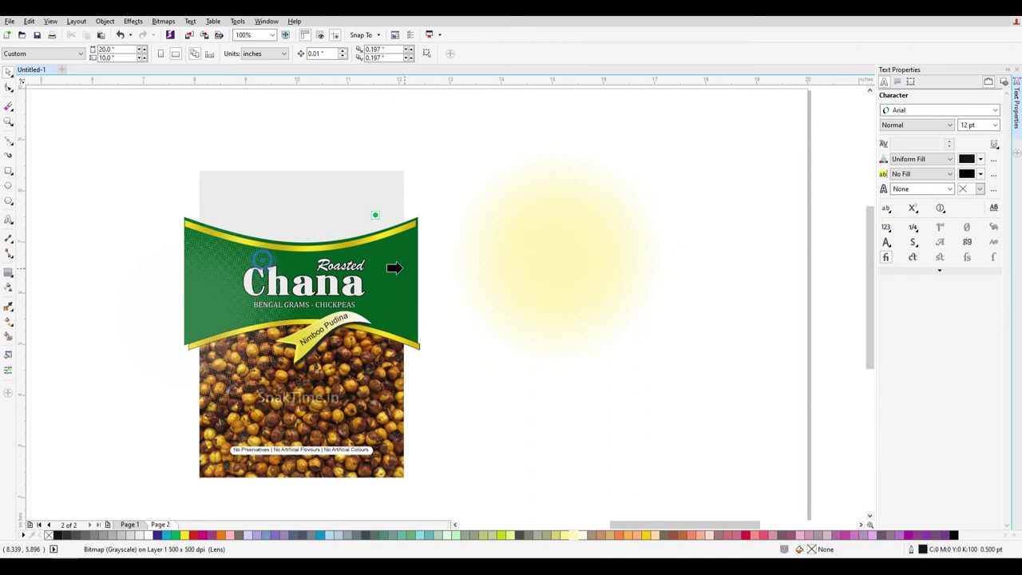
left_click(395, 266)
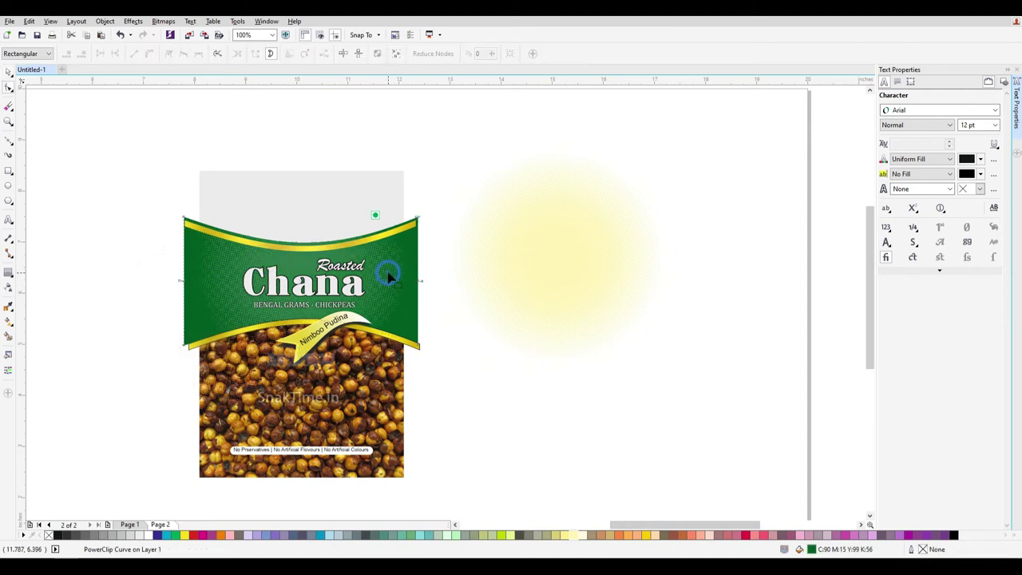
Open the green banner's PowerClip contents to check the halftone bitmap's placement, and finish editing that level
right_click(389, 278)
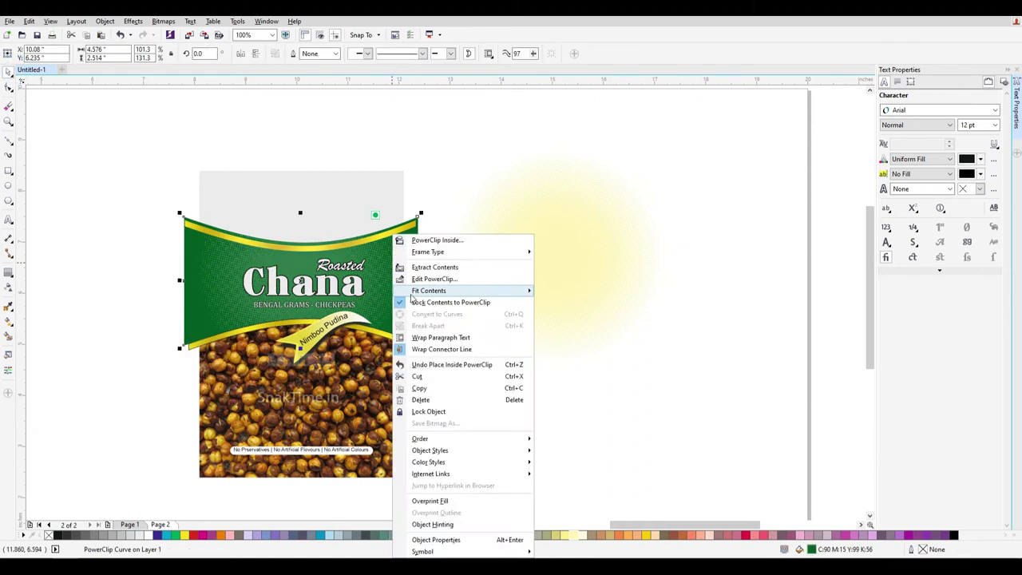
left_click(457, 275)
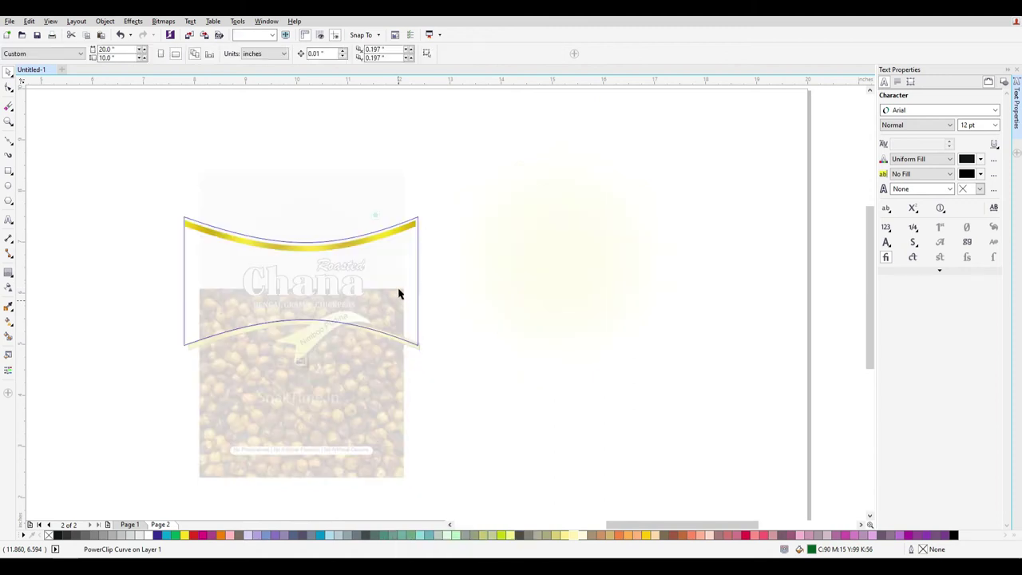
left_click(376, 283)
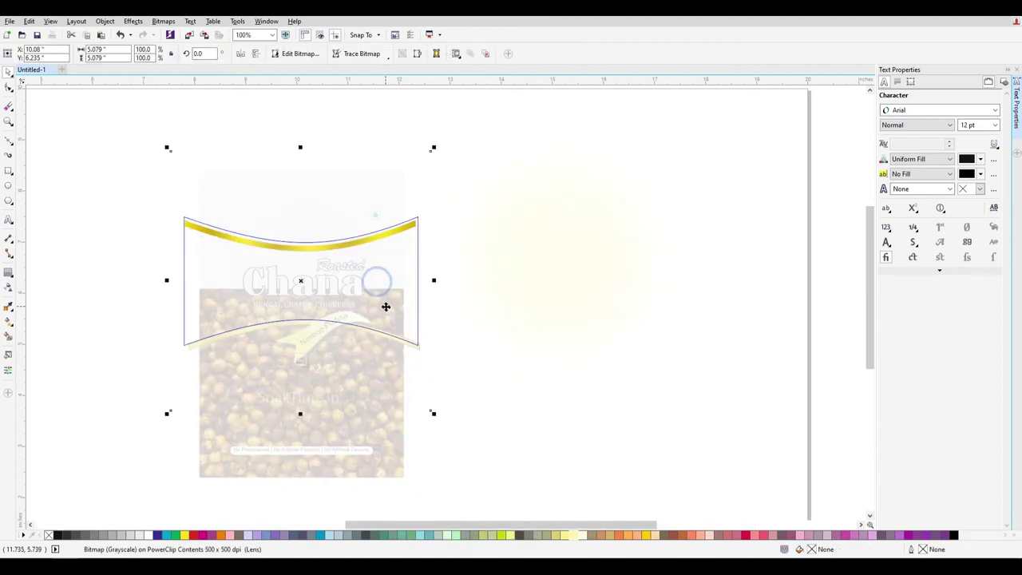
right_click(306, 281)
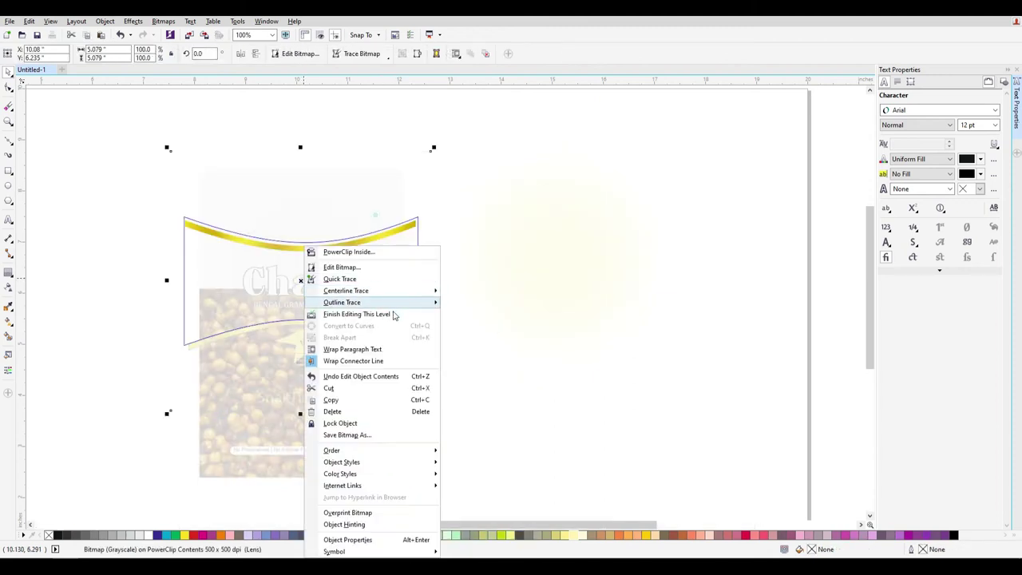
left_click(392, 315)
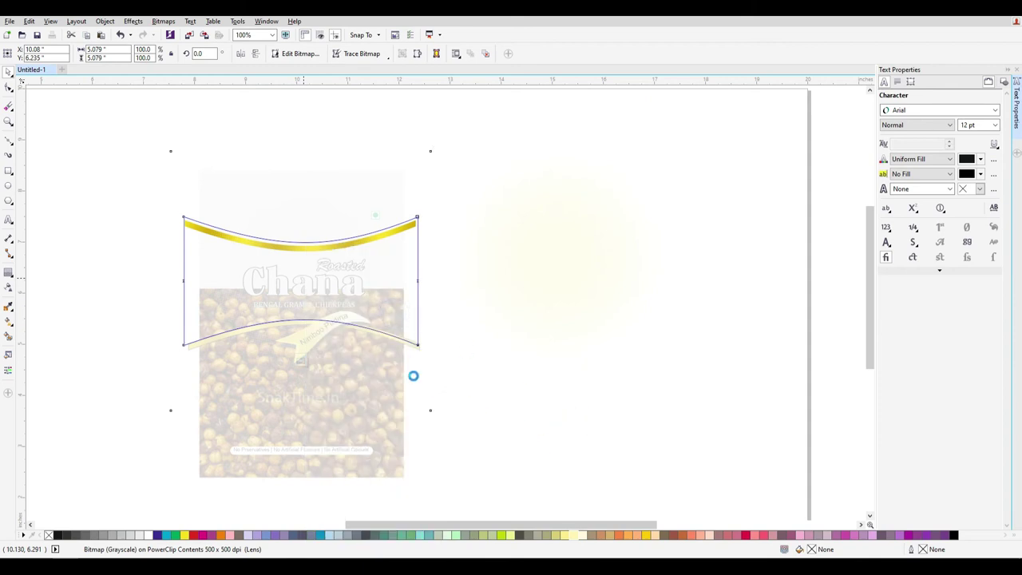
left_click_drag(100, 180, 630, 369)
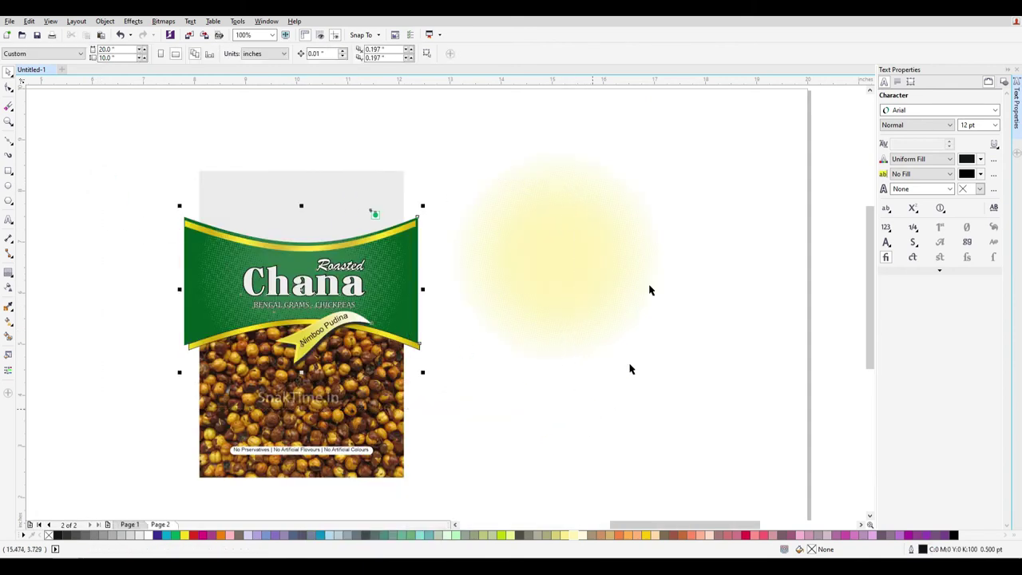
Fill the yellow halftone copy beside the pouch with white and PowerClip it inside the grey pouch rectangle
left_click(615, 269)
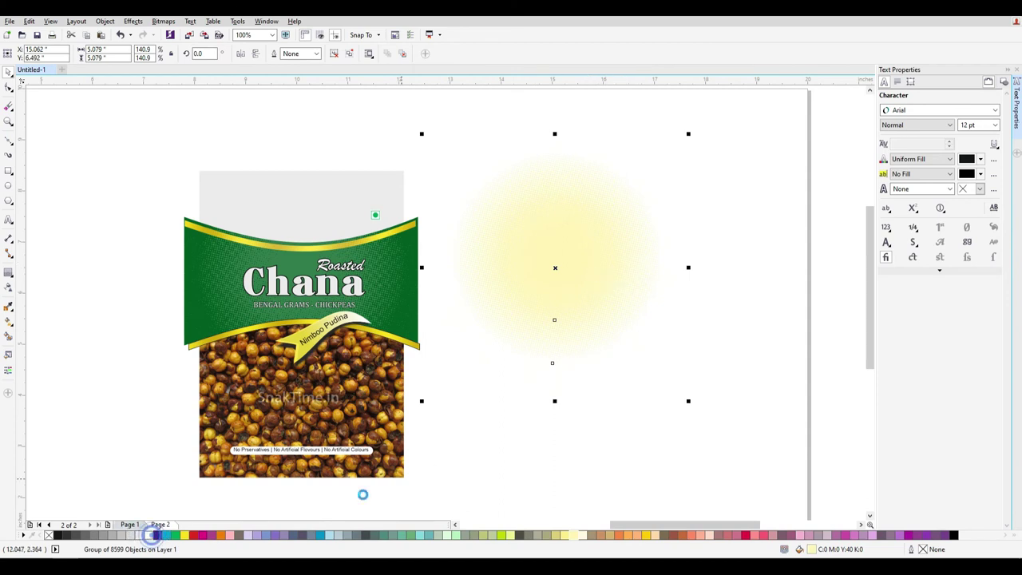
left_click_drag(585, 263, 572, 229)
right_click(564, 284)
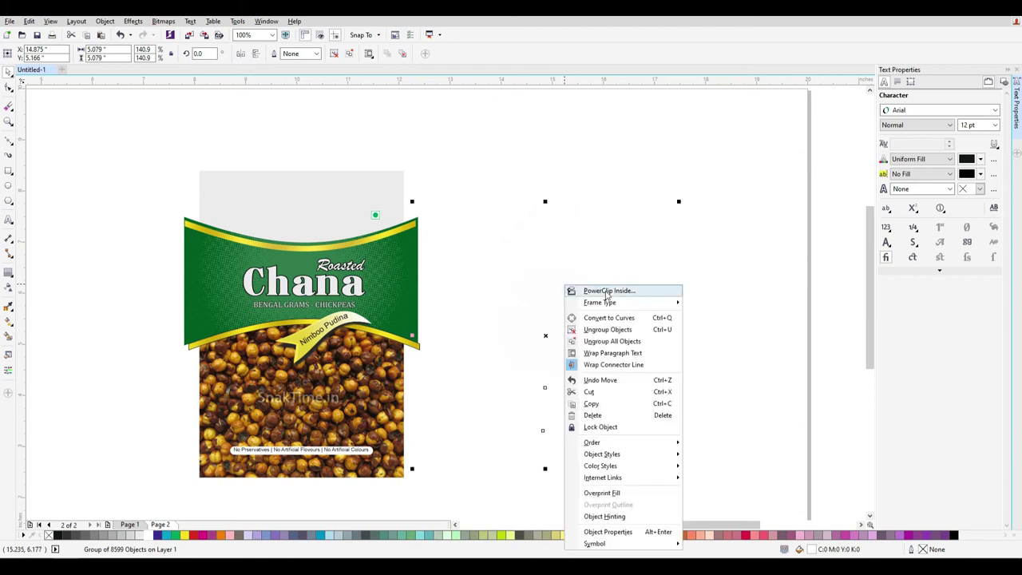
left_click(585, 291)
left_click(283, 197)
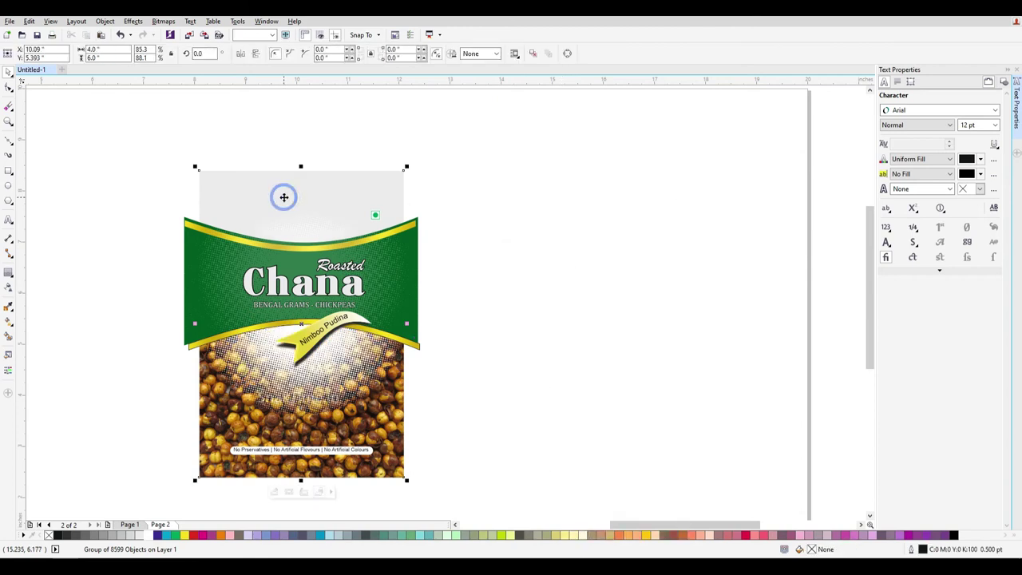
right_click(337, 356)
left_click(600, 253)
left_click(323, 206)
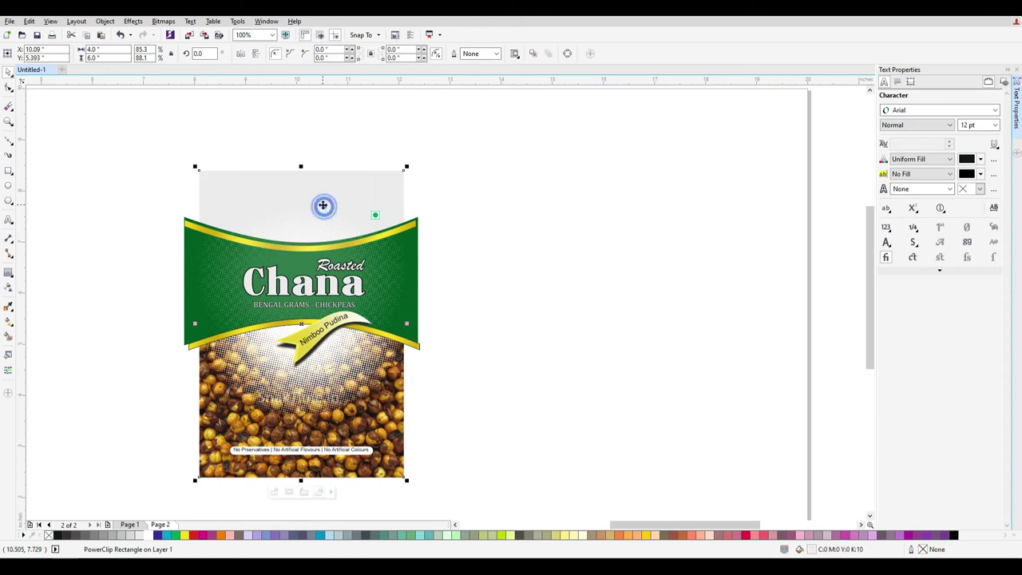
Open the grey pouch rectangle's PowerClip contents and move the white halftone pattern up, centred about 6.14 in vertically
right_click(322, 206)
left_click(501, 301)
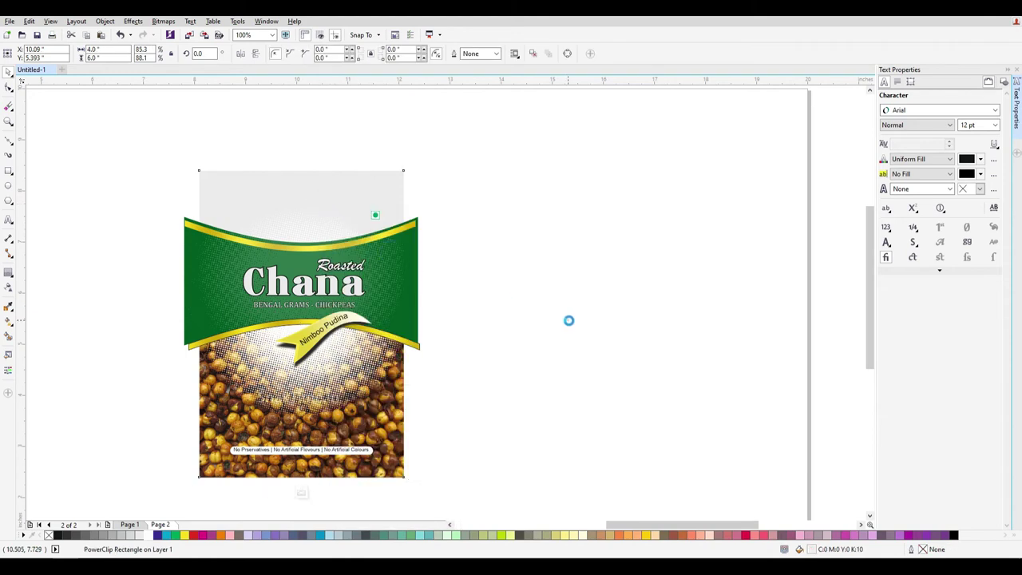
left_click_drag(338, 356, 323, 317)
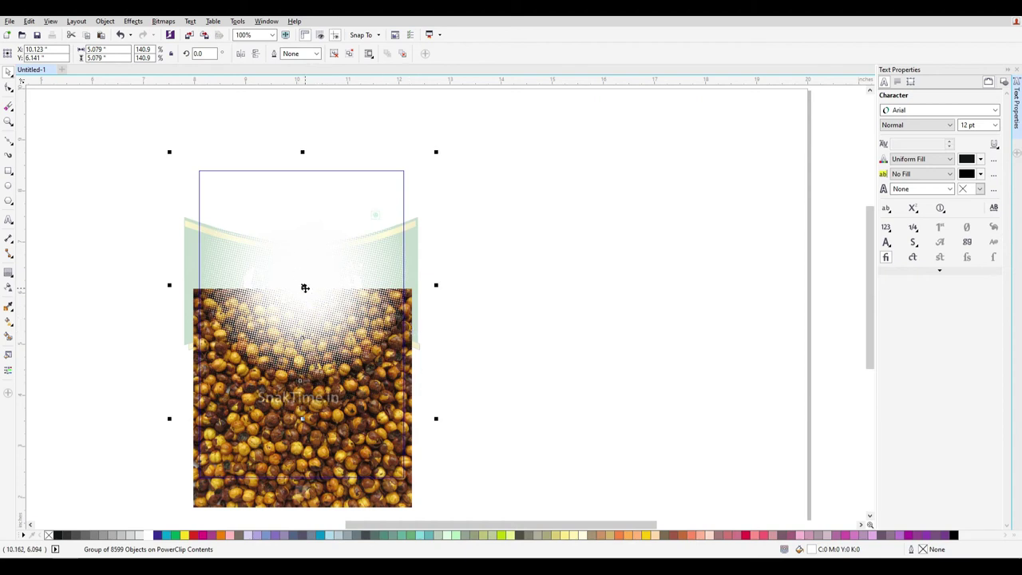
left_click_drag(304, 287, 304, 281)
Try to reposition the roasted chana photo inside the pouch clip, and undo that change
left_click(514, 423)
left_click(398, 377)
left_click_drag(382, 410, 409, 442)
key("ctrl+z")
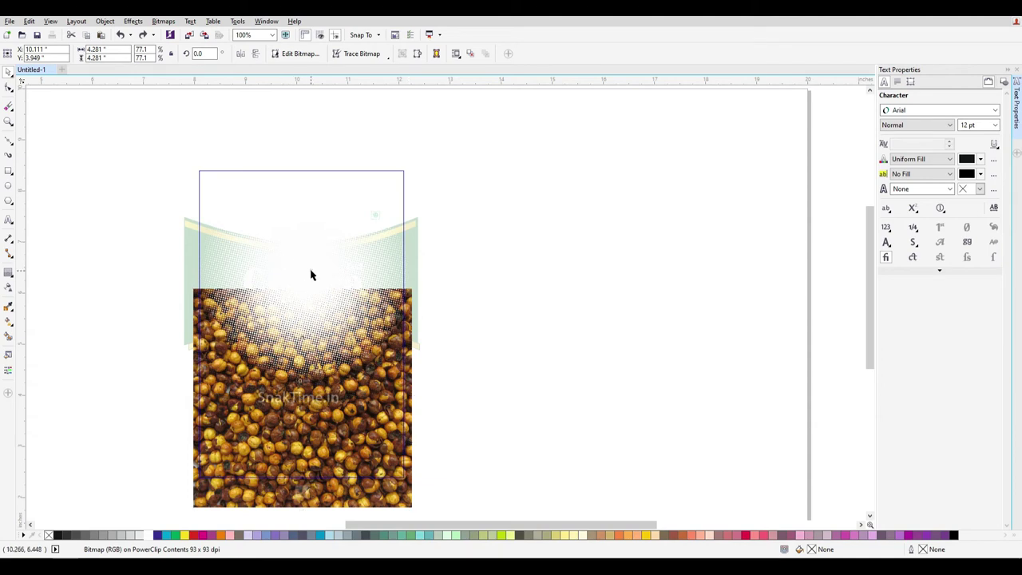
Send the white halftone pattern behind the roasted chana photo and finish editing the pouch's PowerClip contents
left_click(310, 272)
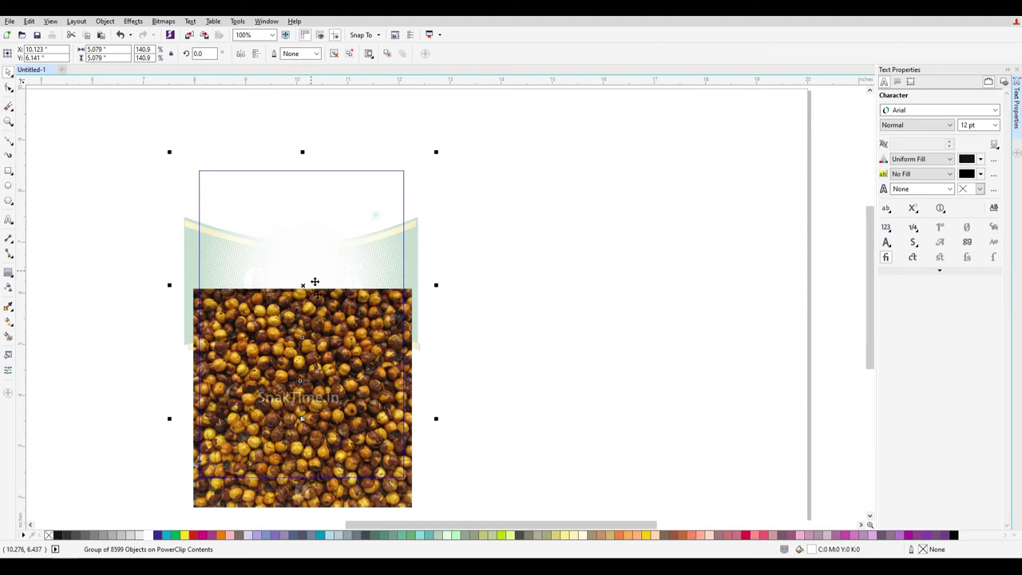
right_click(315, 282)
left_click(383, 313)
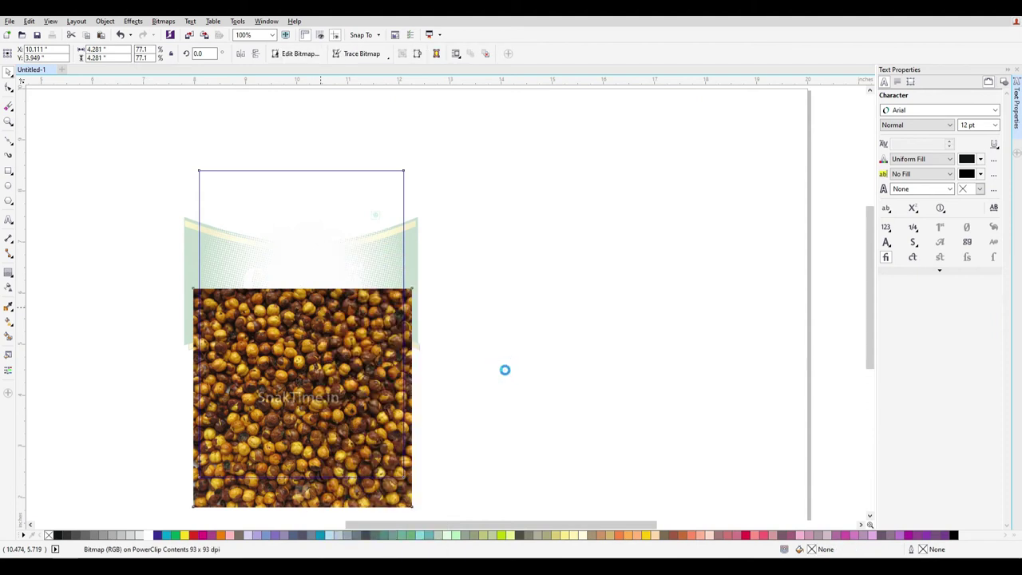
left_click(504, 374)
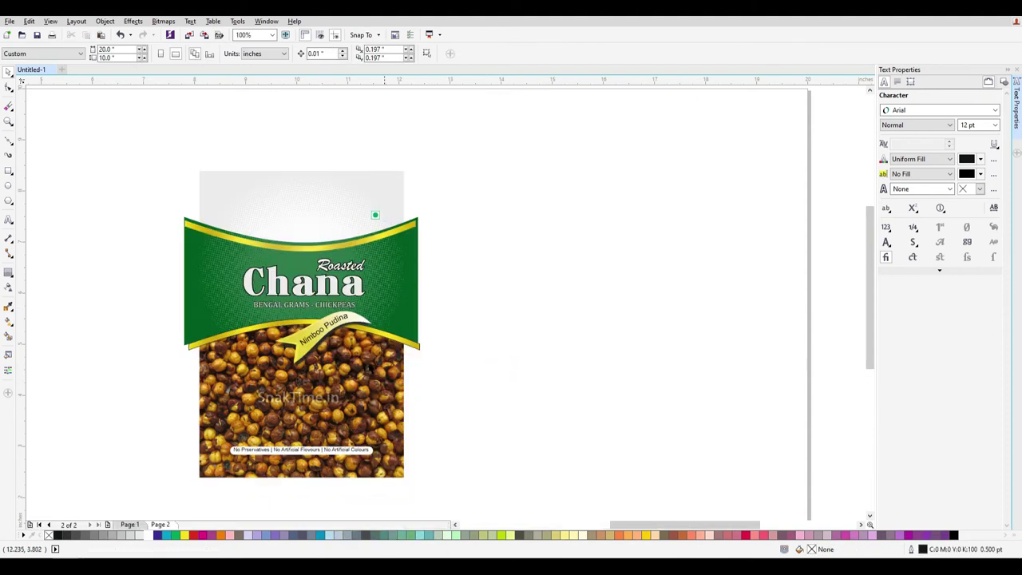
left_click_drag(173, 145, 484, 376)
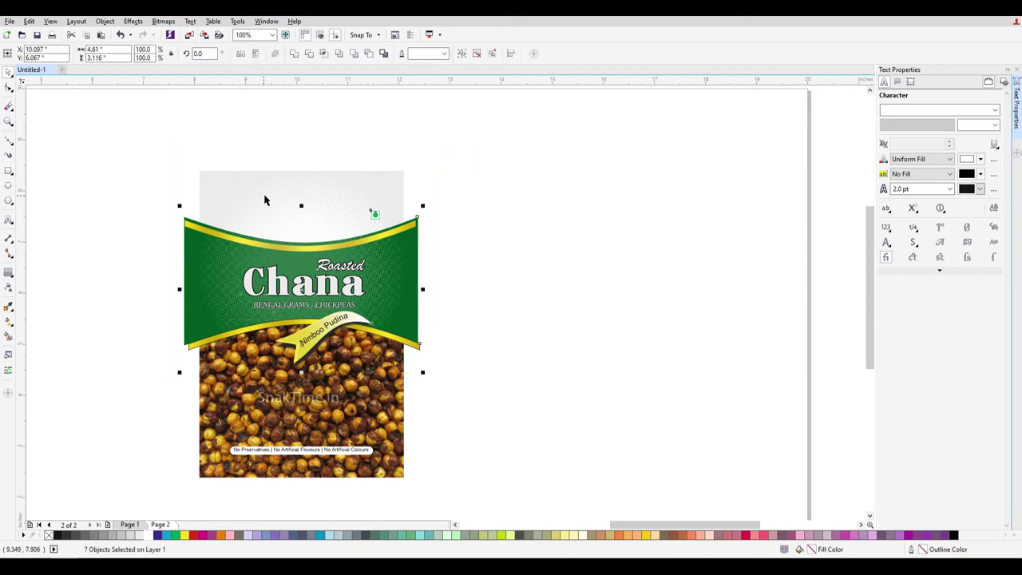
scroll(265, 198, "up", 2)
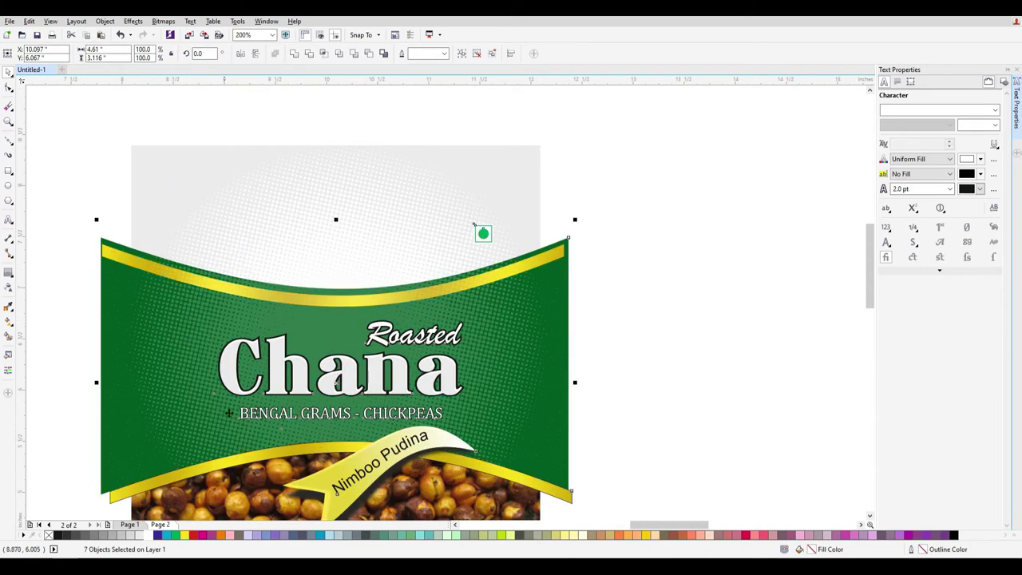
left_click(666, 355)
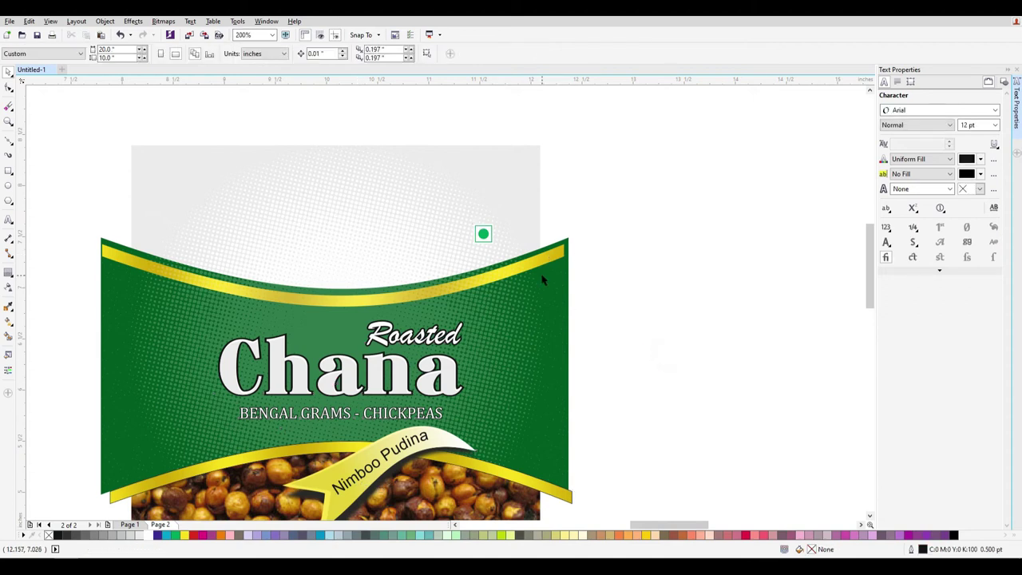
Select the banner, its gold strips, title texts and ribbon without the green dot mark, and PowerClip them inside the pouch rectangle
scroll(585, 355, "down", 2)
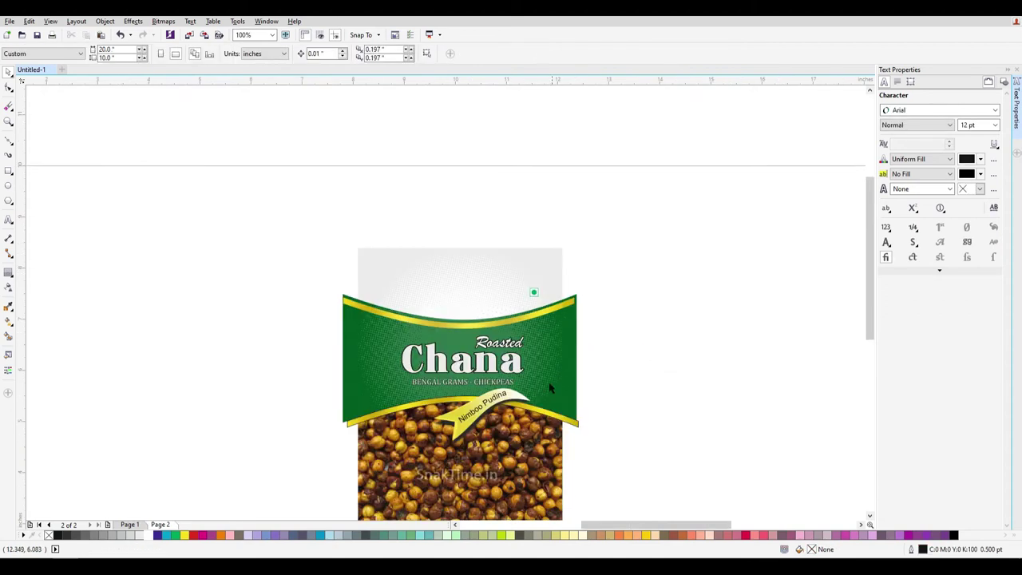
scroll(544, 390, "up", 2)
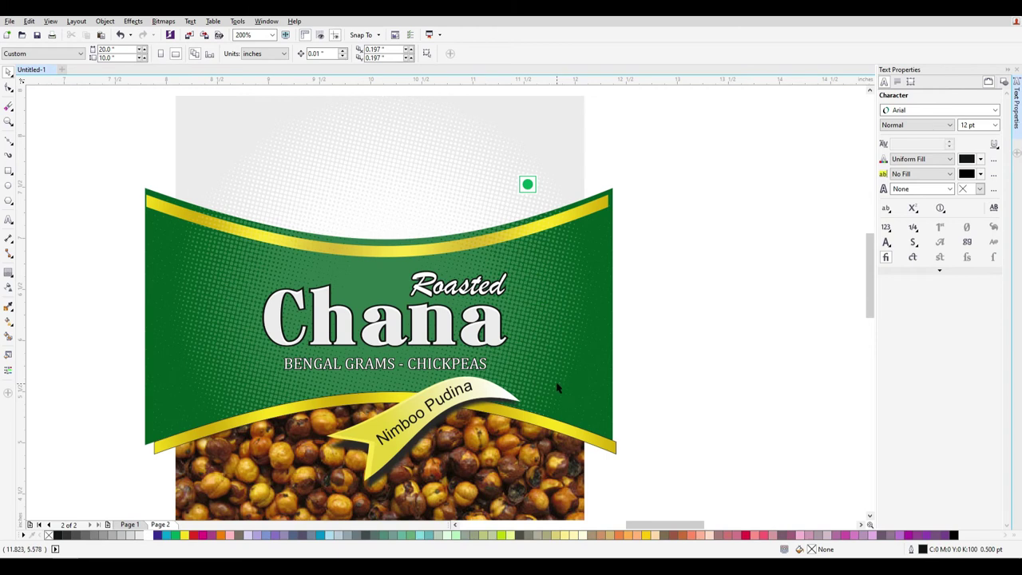
left_click_drag(112, 171, 628, 510)
scroll(628, 510, "down", 1)
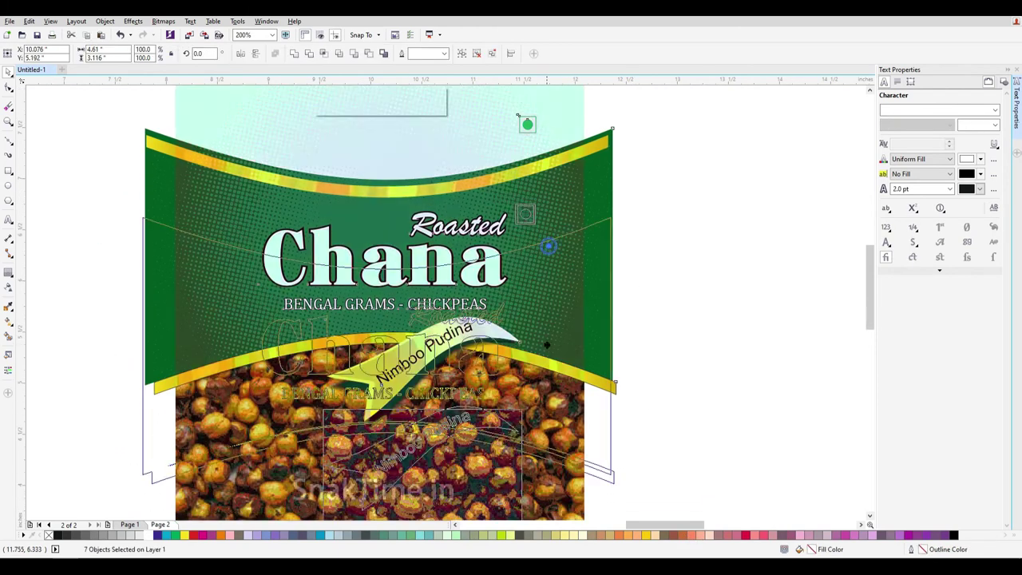
left_click_drag(528, 125, 528, 125)
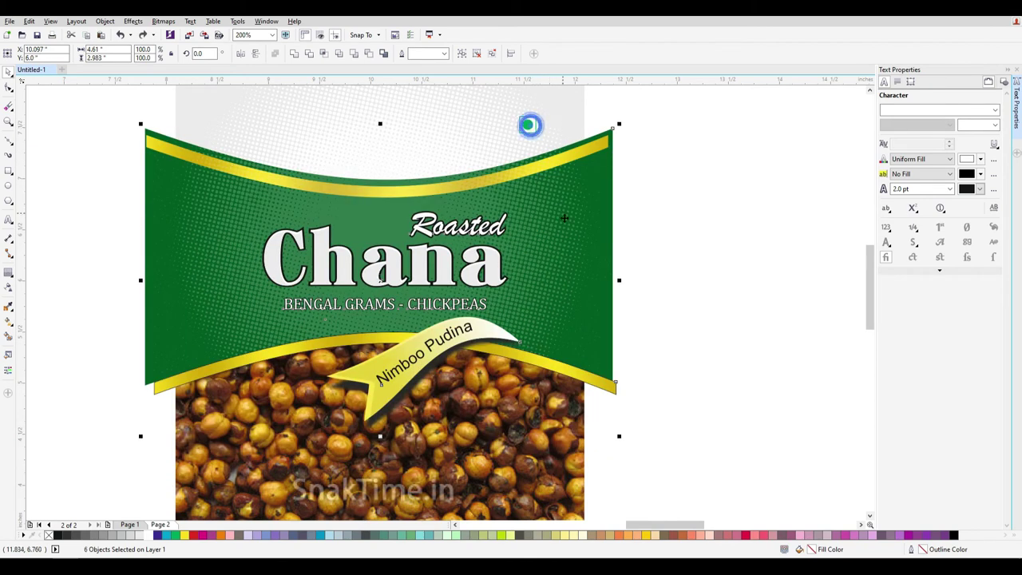
right_click(543, 234)
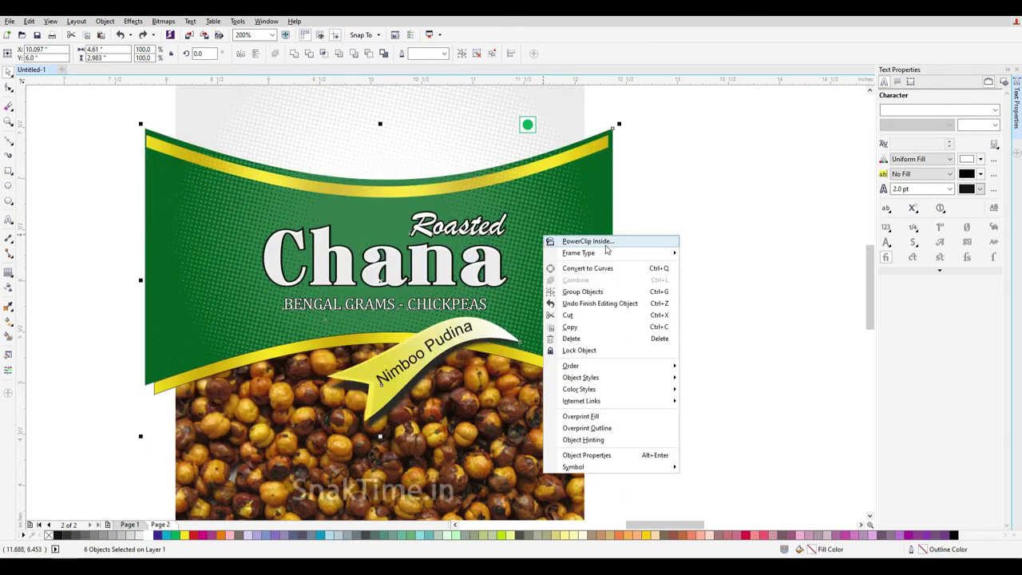
left_click(607, 240)
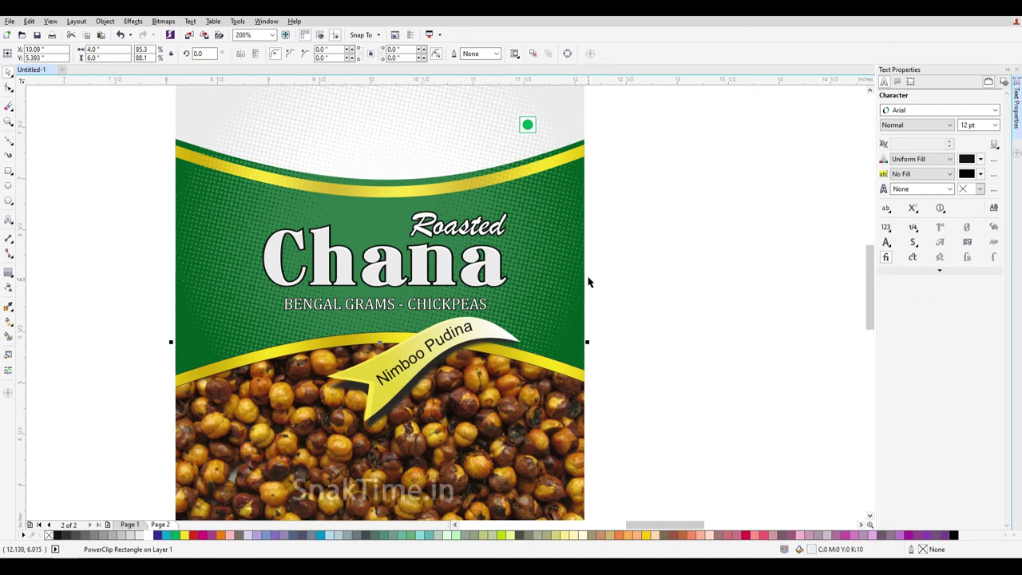
Try to move the clipped pouch design aside, and undo that move
left_click_drag(522, 303, 402, 276)
key("ctrl+z")
left_click(671, 291)
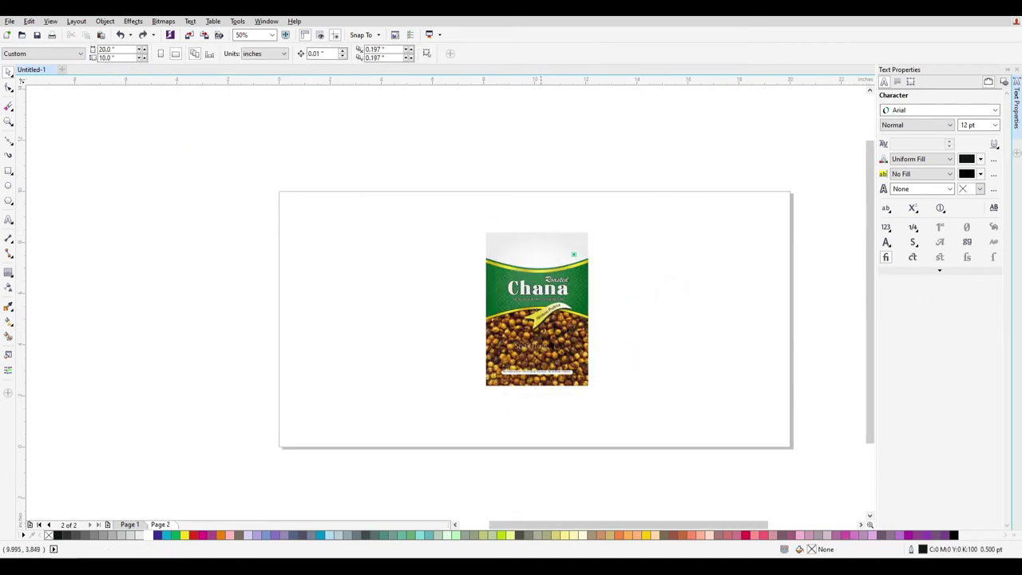
Draw a rectangle about 1.13 by 0.47 in above the banner, fill it yellow and remove its outline
scroll(583, 243, "up", 2)
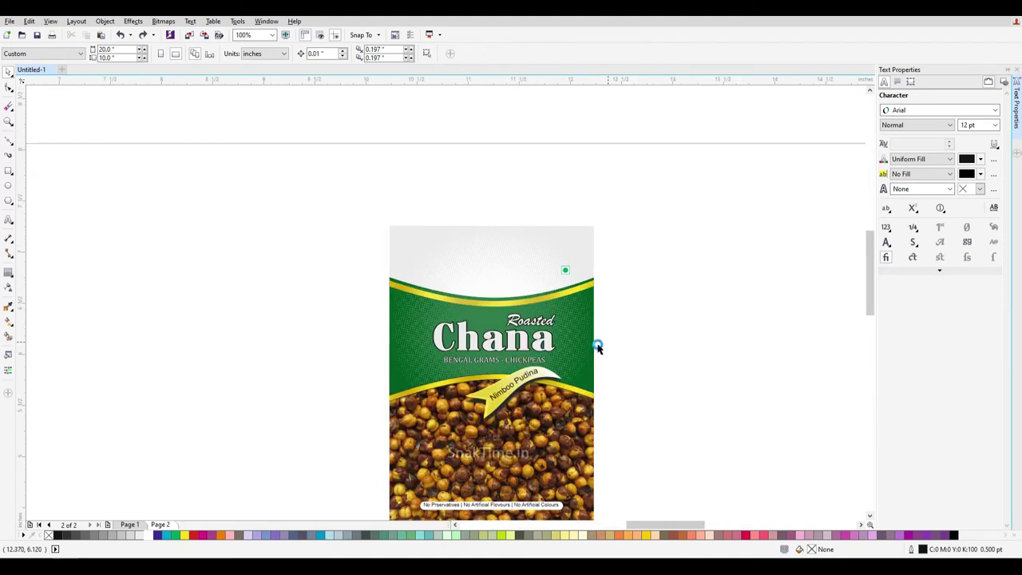
scroll(604, 349, "up", 2)
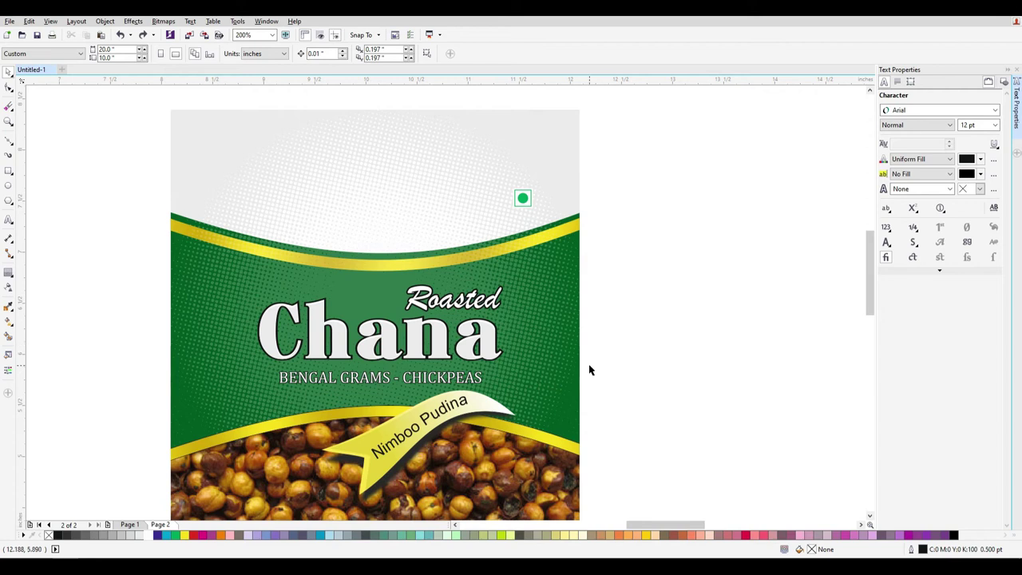
left_click(9, 171)
left_click_drag(302, 158, 417, 206)
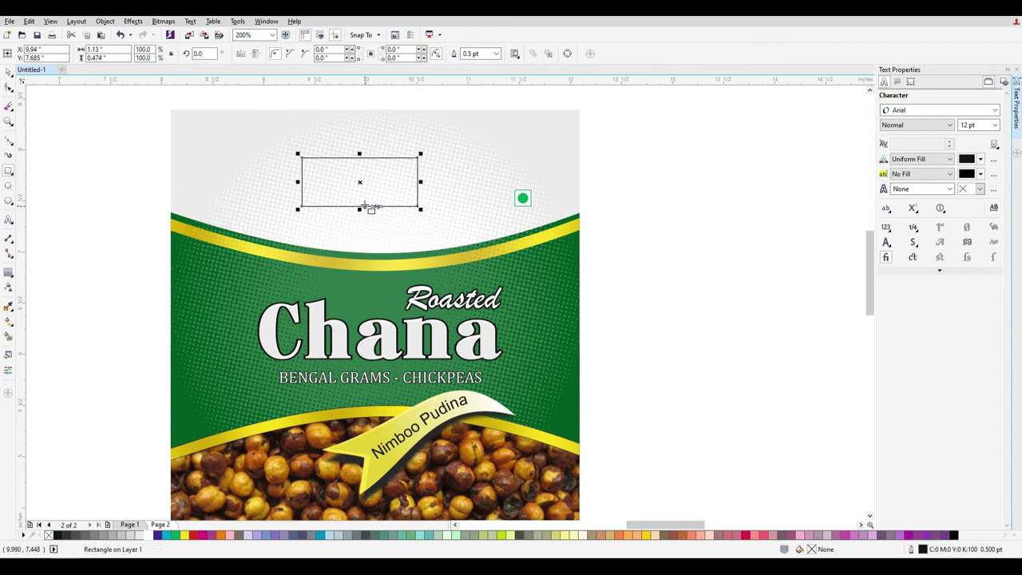
scroll(366, 206, "up", 2)
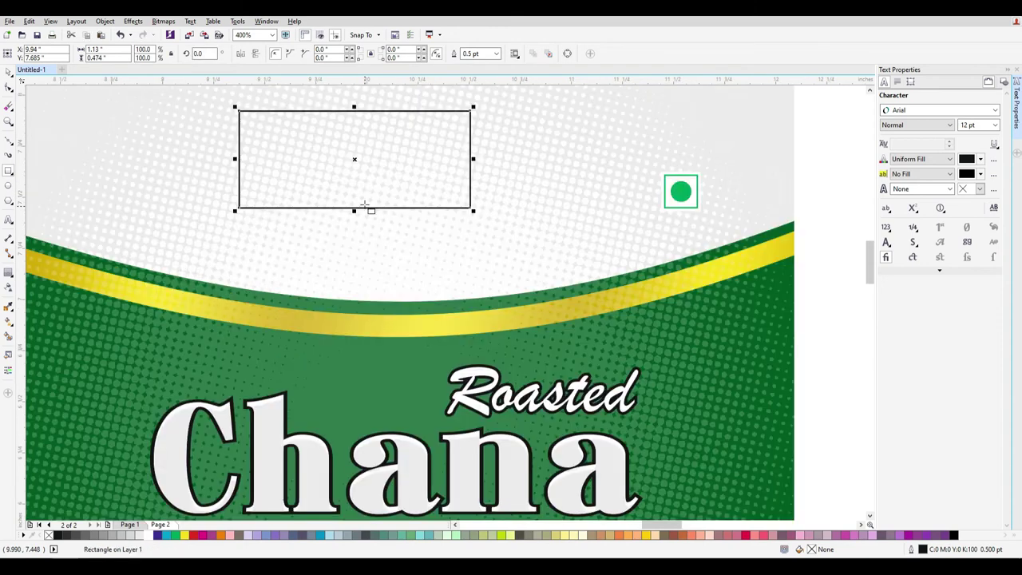
left_click(7, 73)
left_click(188, 535)
right_click(49, 535)
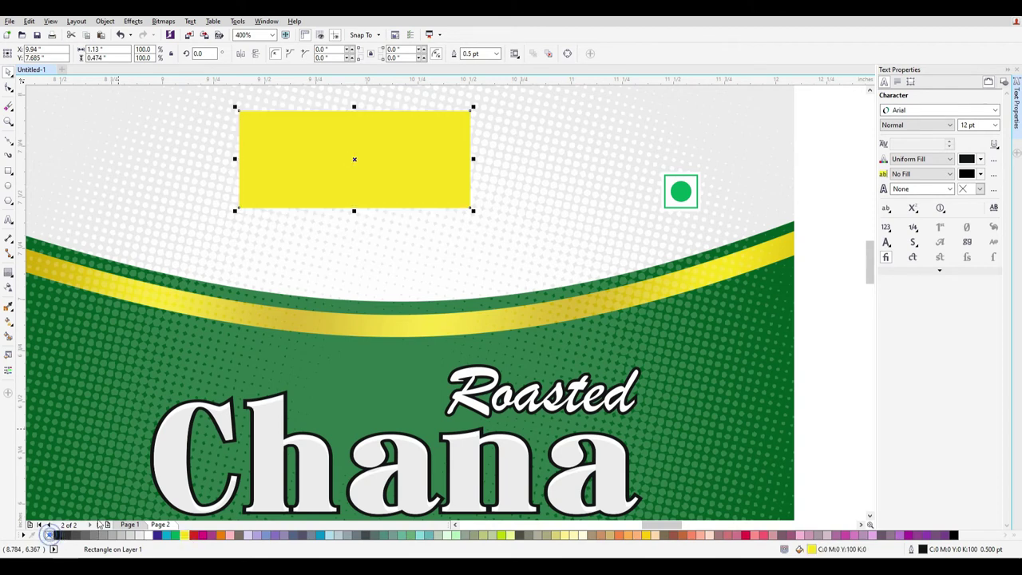
Centre the yellow rectangle roughly above the Chana title and convert it to curves
left_click(381, 174)
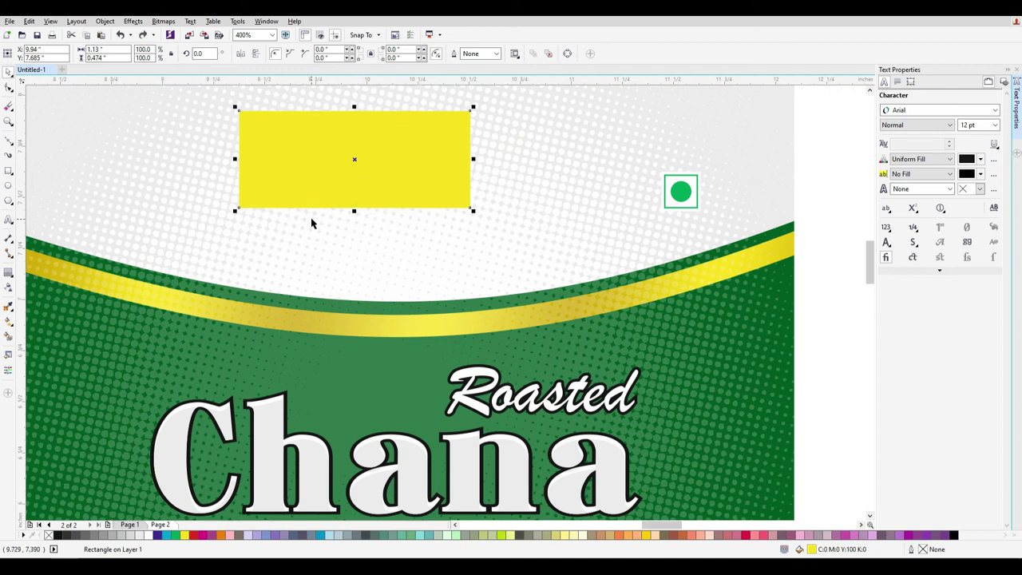
key("Escape")
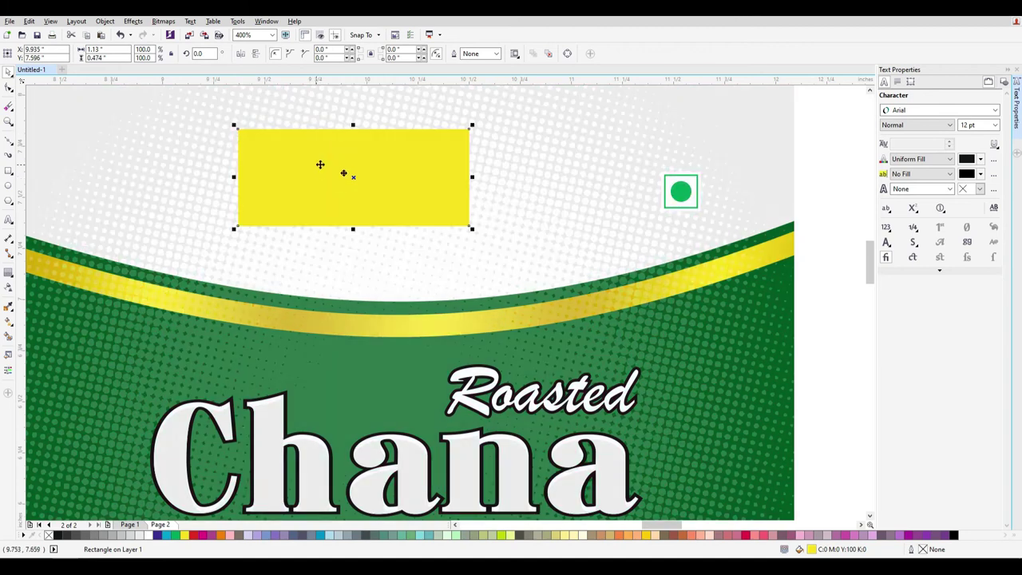
left_click_drag(319, 164, 348, 175)
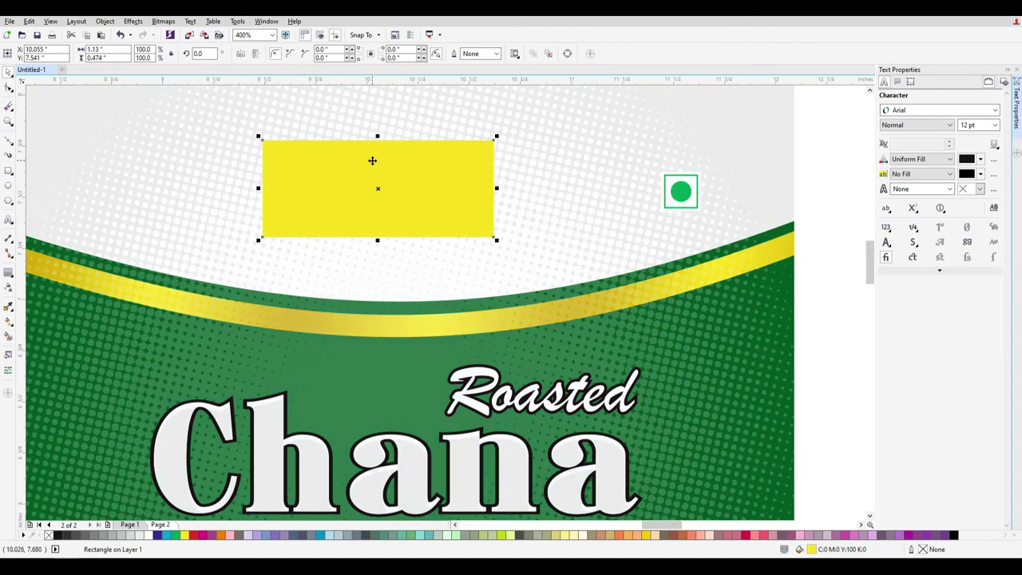
right_click(372, 160)
left_click(439, 196)
Shift the yellow shape's upper-left corner node outward by 0.16 in with the Shape tool
left_click(9, 88)
left_click_drag(218, 124, 293, 200)
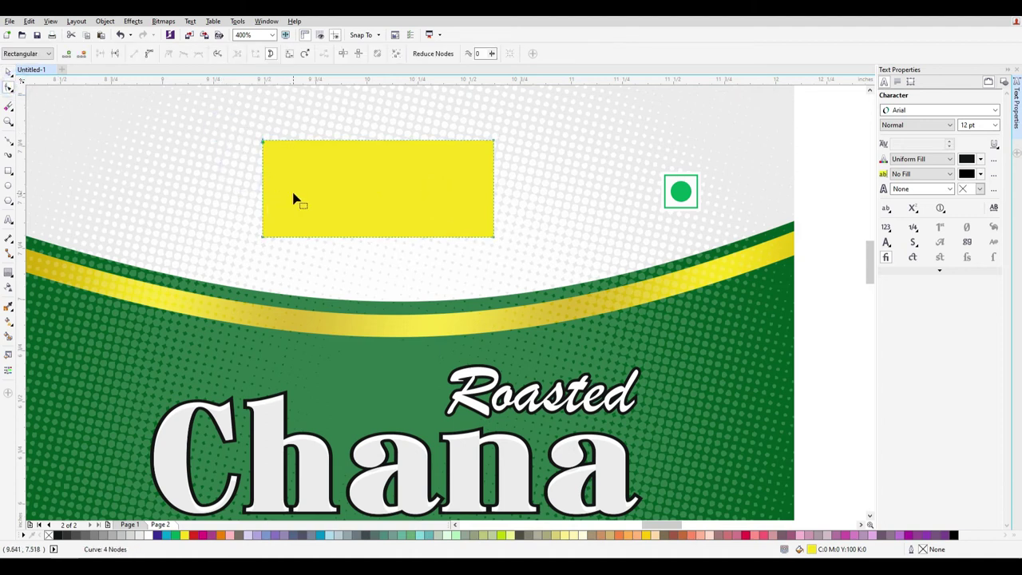
key("Left")
key("Left")
key("Left")
key("Left")
key("Left")
key("Left")
key("Left")
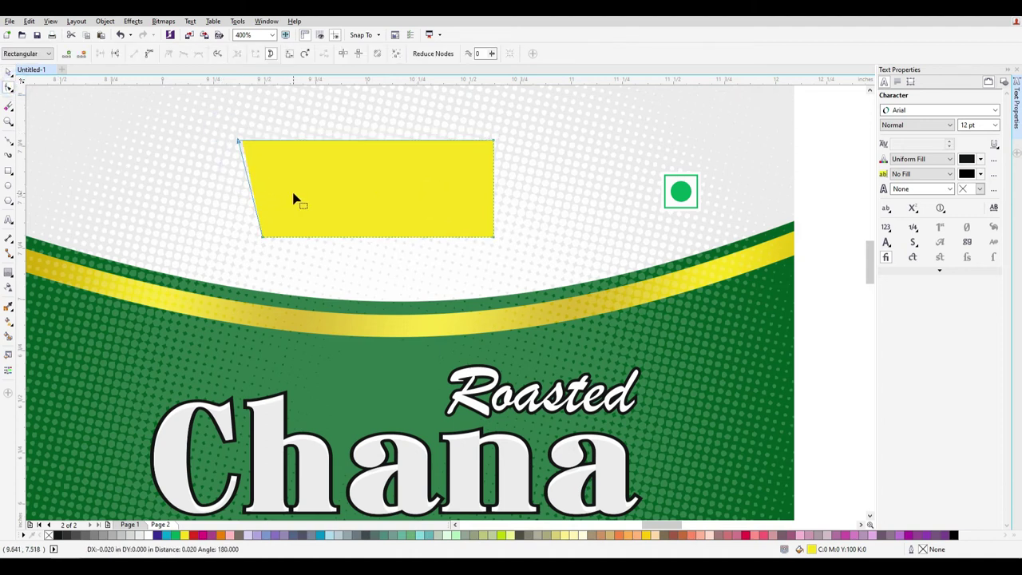
key("Left")
Shift the yellow shape's upper-right corner node outward by 0.16 in, forming a symmetrical trapezoid 1.45 in wide
left_click_drag(455, 109, 561, 186)
key("Right")
key("Right")
key("Right")
key("Right")
key("Right")
key("Right")
key("Right")
key("Right")
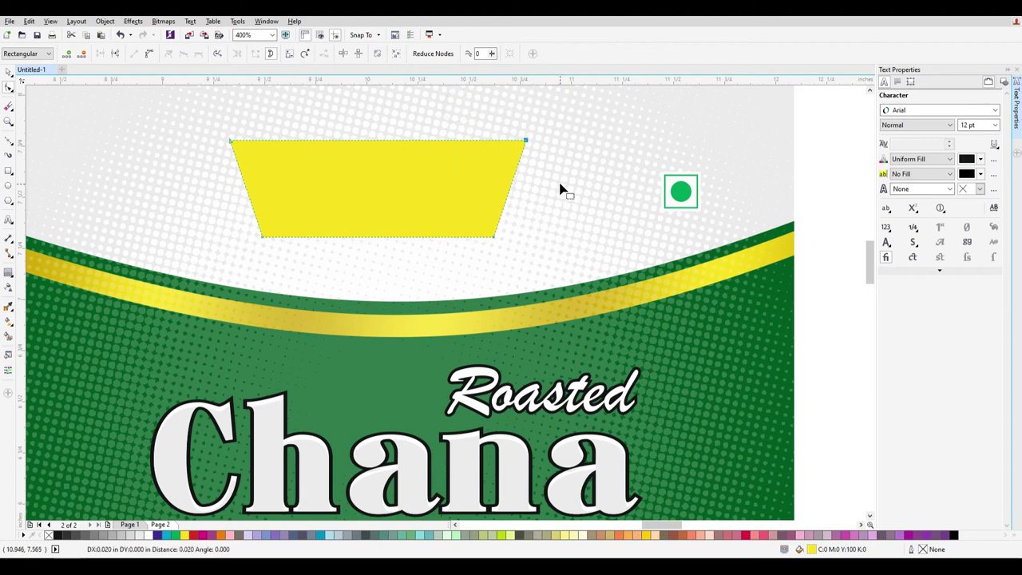
left_click(8, 71)
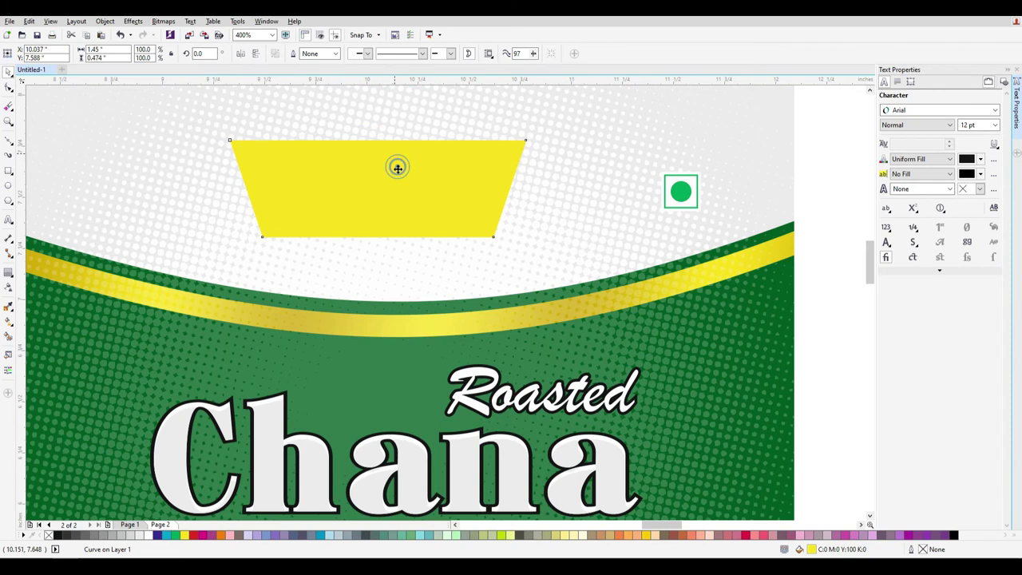
Apply a single-arc Envelope to the yellow trapezoid and bend both its upper and lower edges upward into an arch
left_click(8, 273)
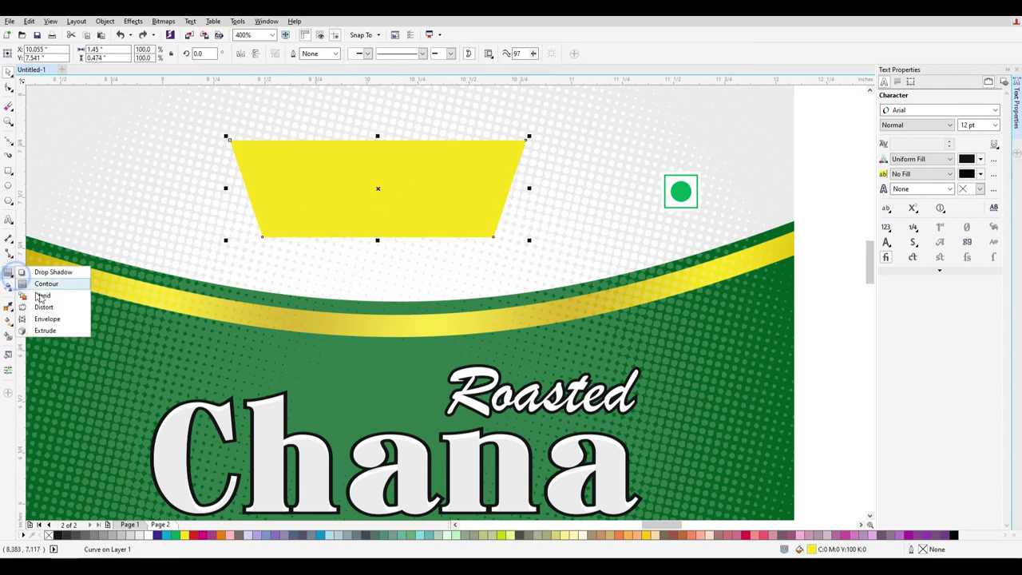
left_click(40, 317)
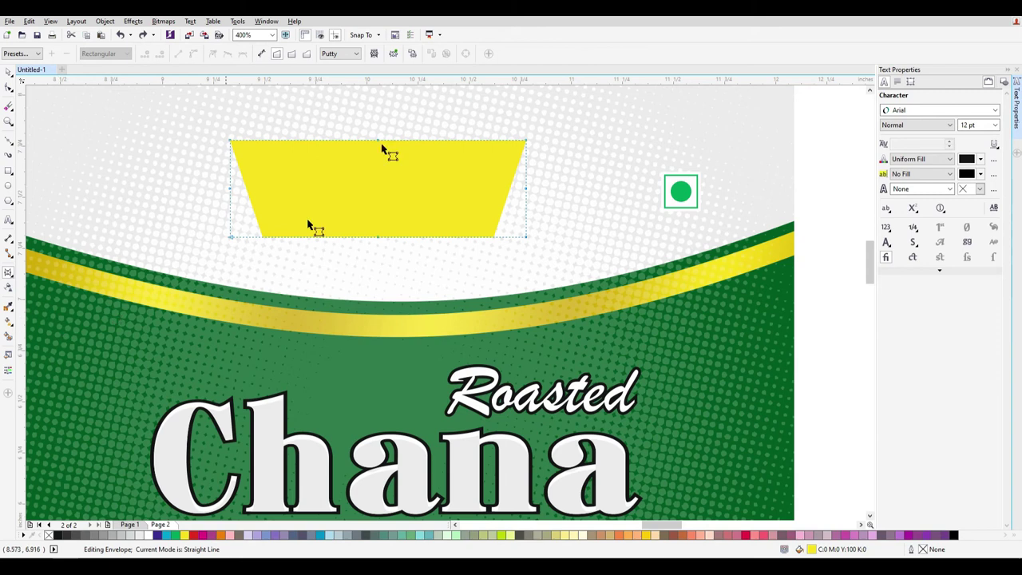
left_click(291, 53)
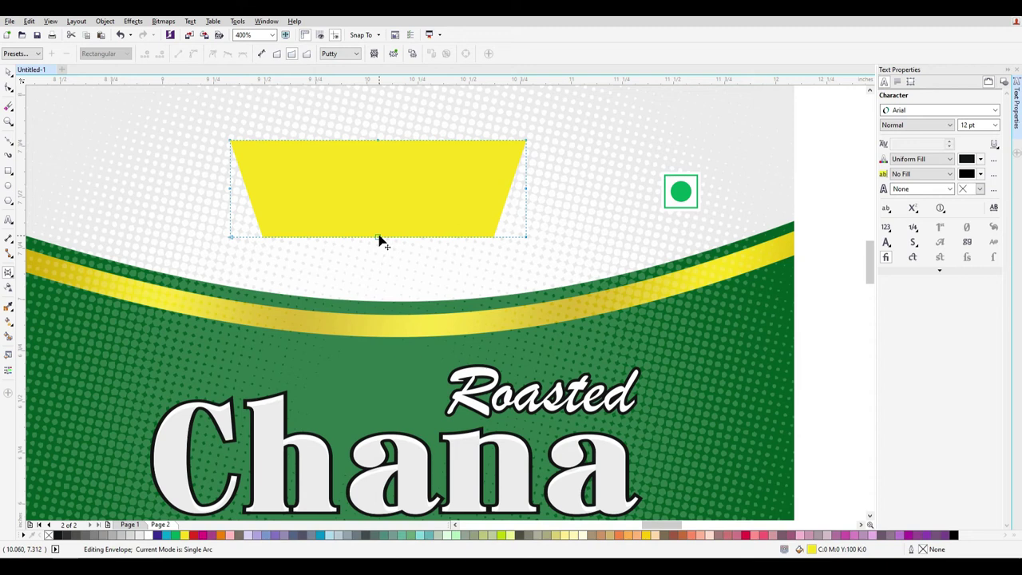
left_click_drag(379, 238, 378, 187)
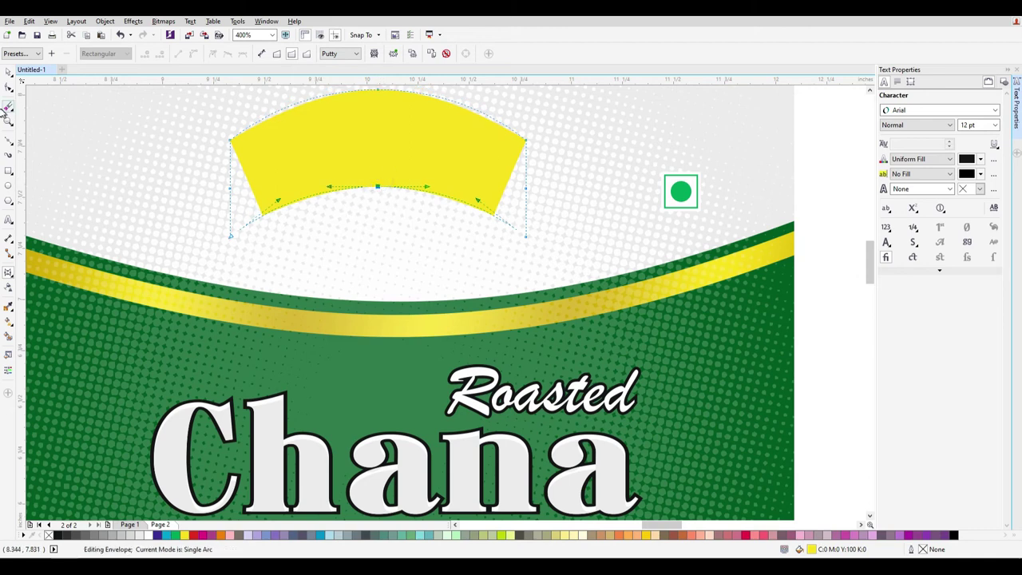
left_click(8, 72)
Try to move the arched yellow shape lower, and undo that move
left_click(434, 142)
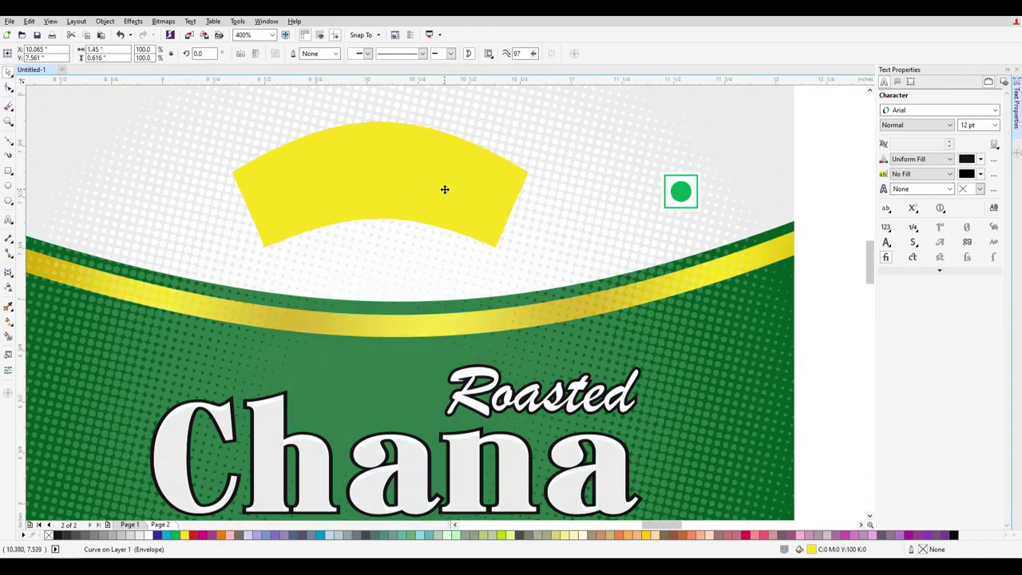
left_click_drag(447, 132, 429, 163)
key("ctrl+z")
Place a copy of the arched yellow shape below the original and fill the original arch with light purple
left_click(429, 162, "shift")
left_click(581, 245)
left_click(504, 208)
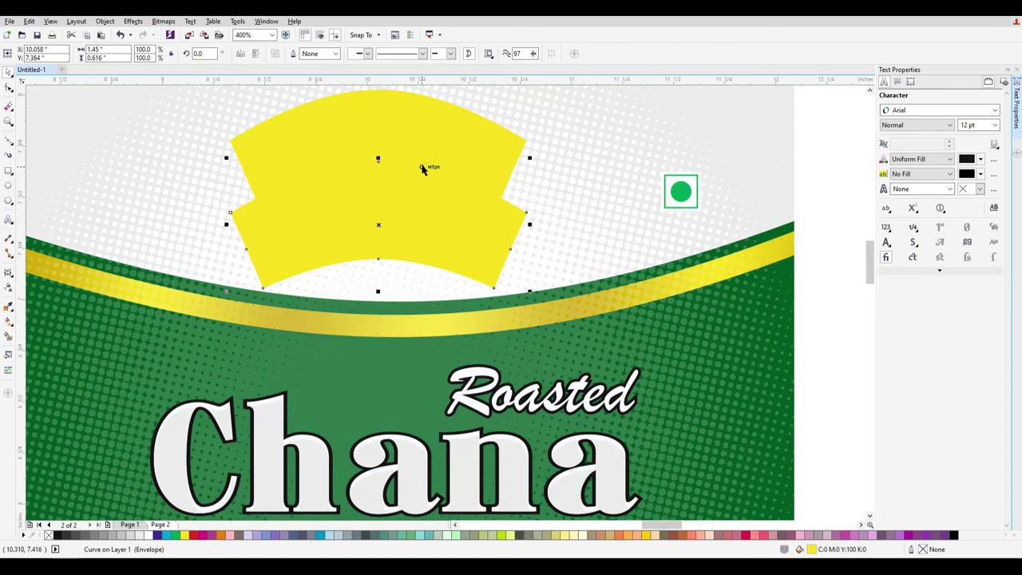
left_click(378, 105)
left_click(256, 535)
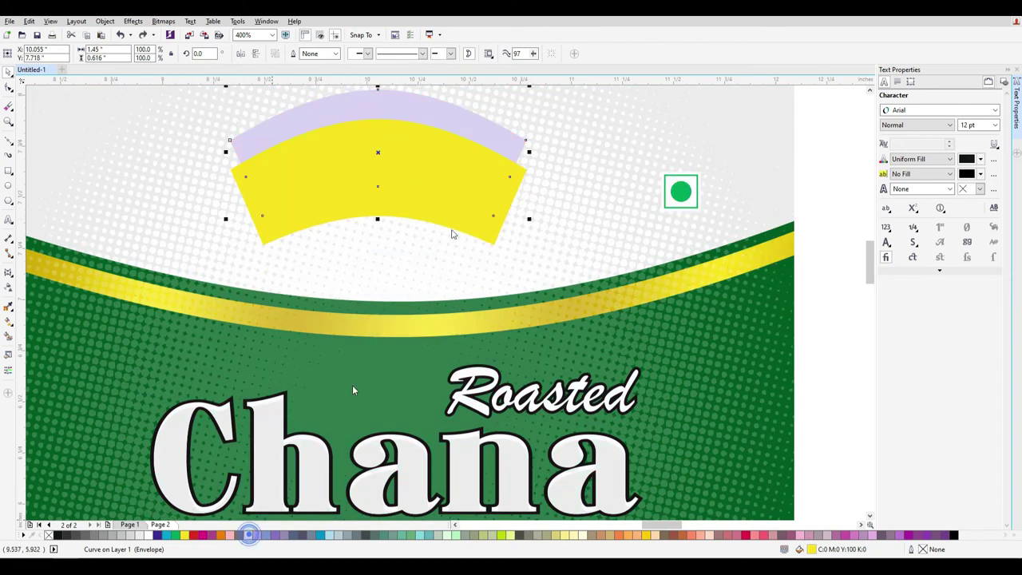
Nudge the yellow copy slightly lower and use it to trim the overlapping area from the light purple arch
left_click(455, 182)
key("Down")
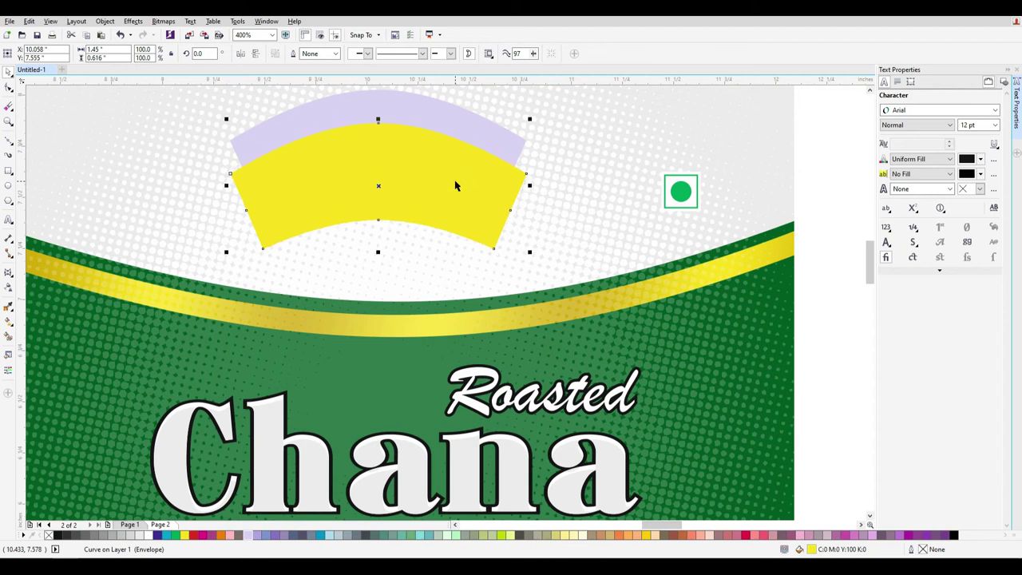
key("Up")
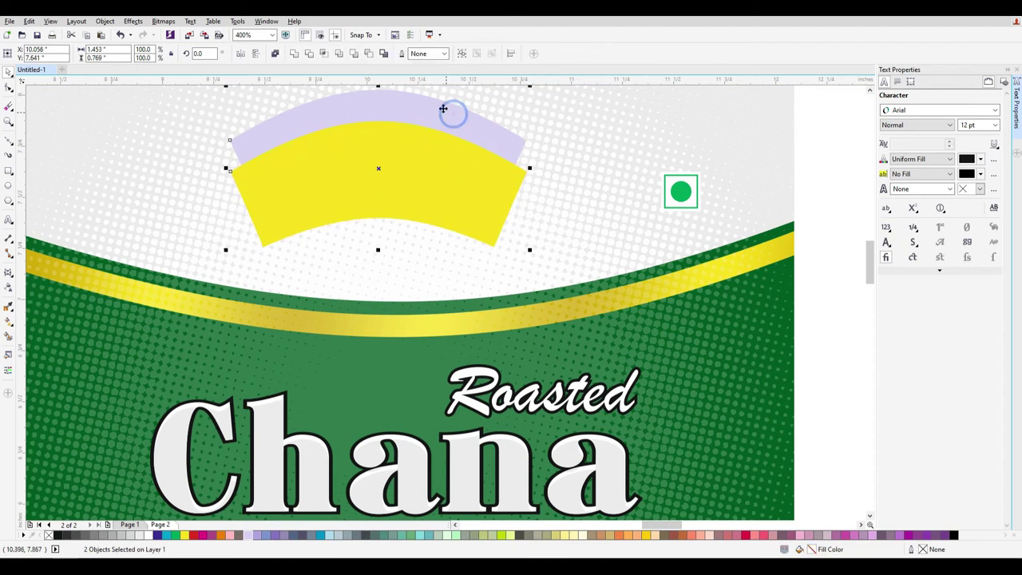
left_click(413, 120, "shift")
left_click(570, 266)
Move the trimmed light purple band, 1.45 by 0.37 in, onto the yellow arch's lower edge and place it in front
left_click(470, 201)
left_click_drag(456, 119, 461, 238)
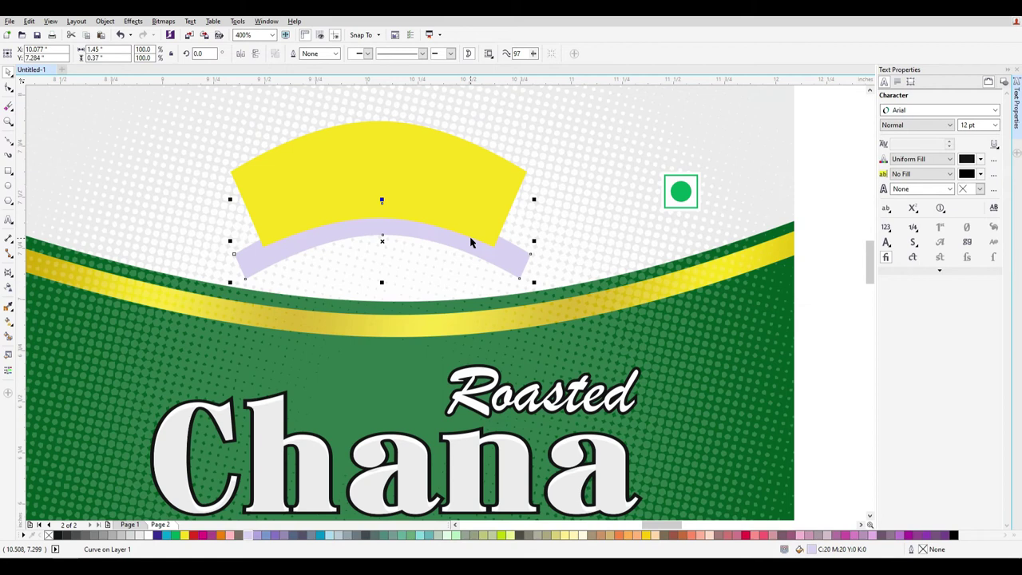
left_click(463, 172)
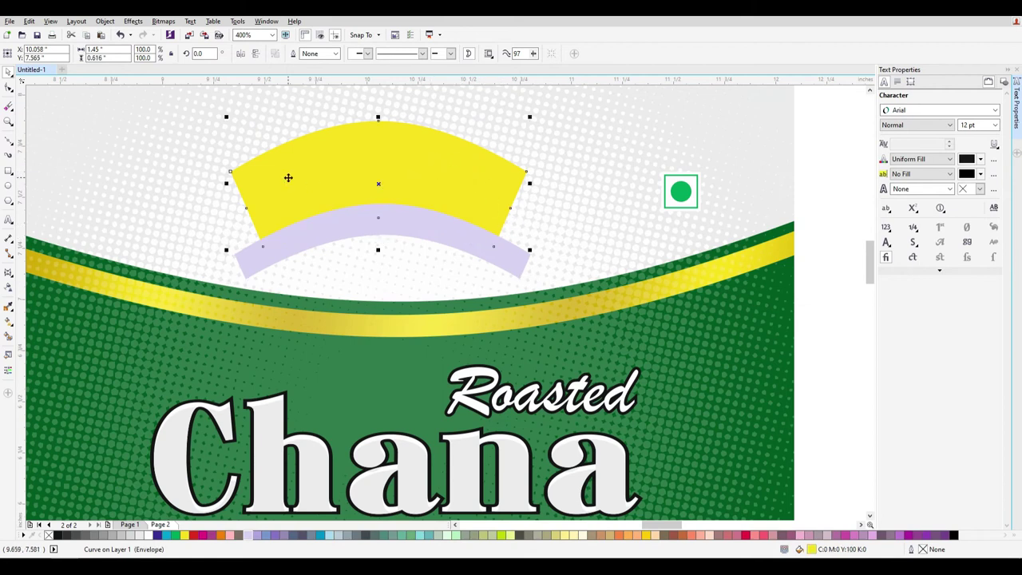
Apply an inside Contour to the yellow arch with 2 steps and a 0.012 in offset
scroll(297, 183, "up", 1)
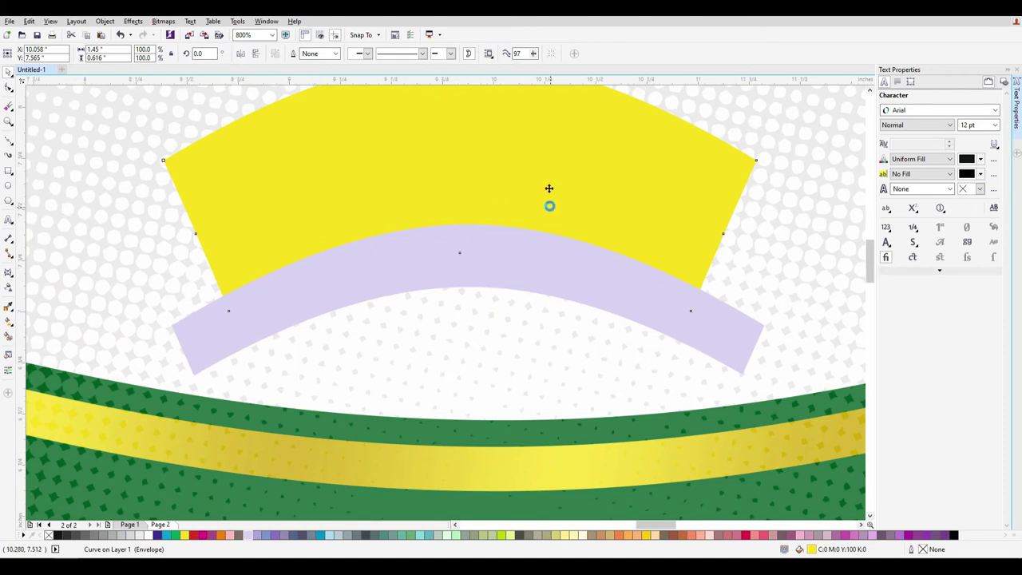
scroll(548, 205, "down", 1)
scroll(536, 181, "up", 1)
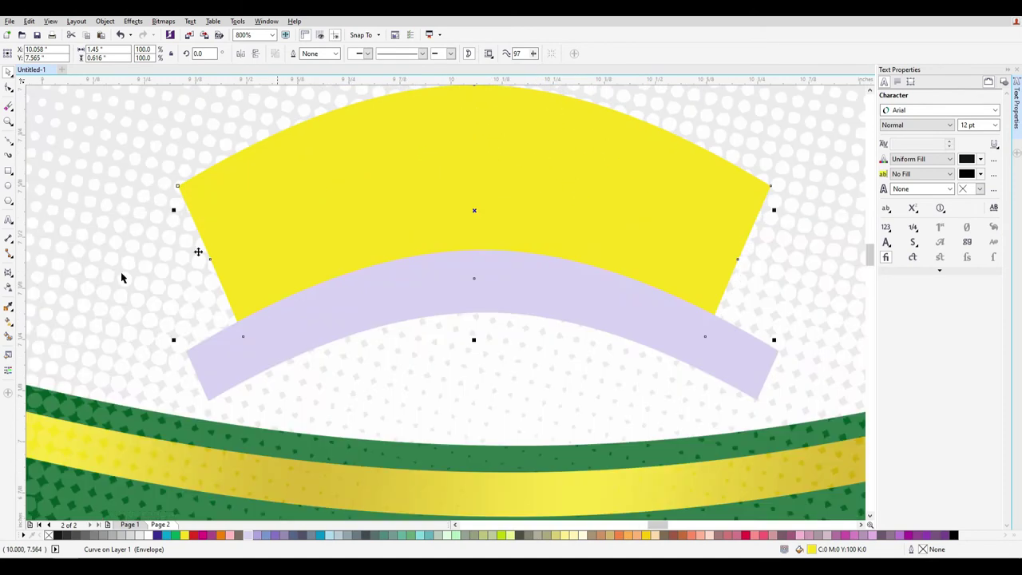
left_click(14, 284)
left_click(38, 283)
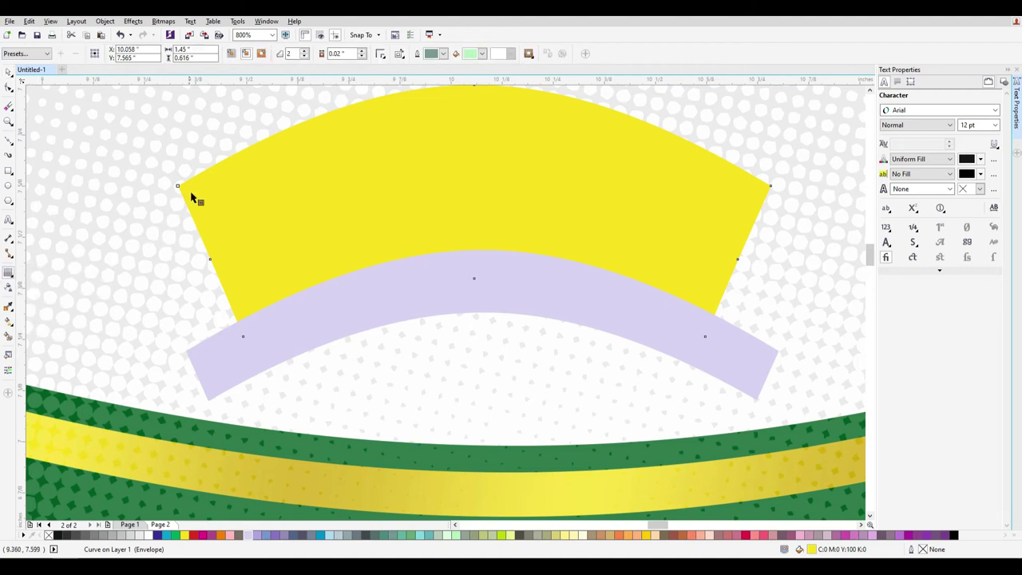
left_click_drag(179, 189, 185, 189)
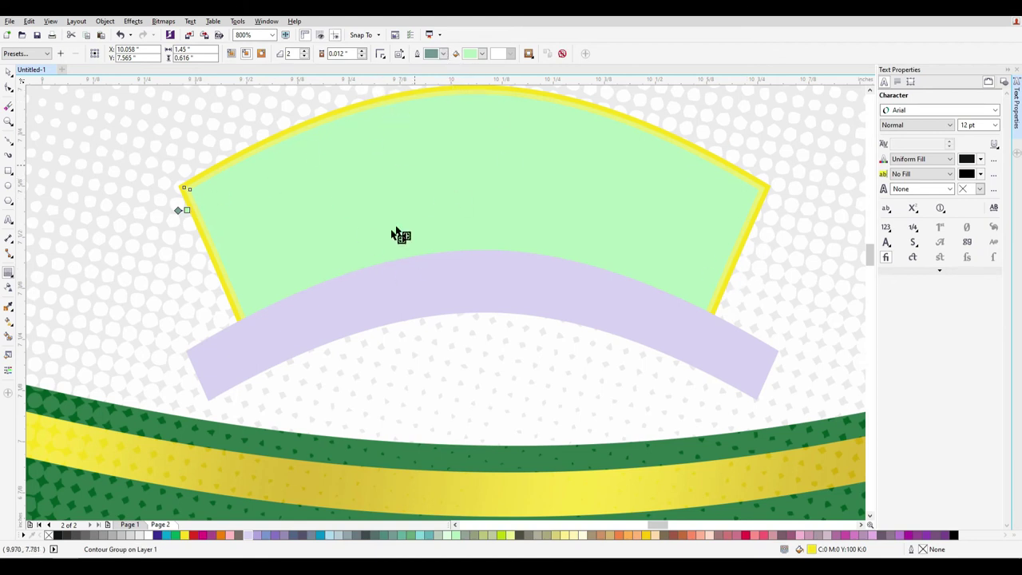
Set the contour's fill color to crimson red and its outline color to black
left_click(444, 55)
left_click(462, 118)
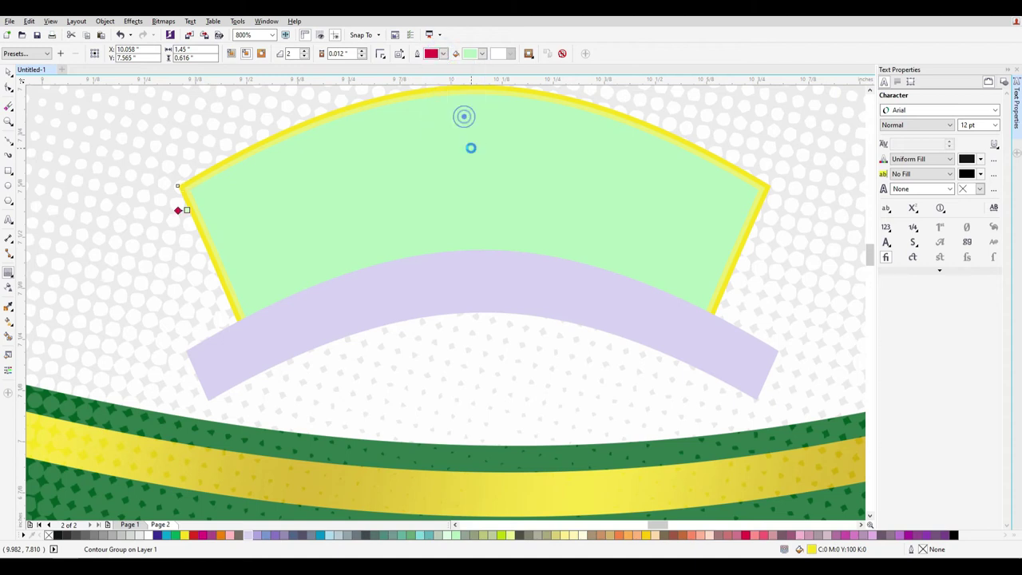
left_click(481, 56)
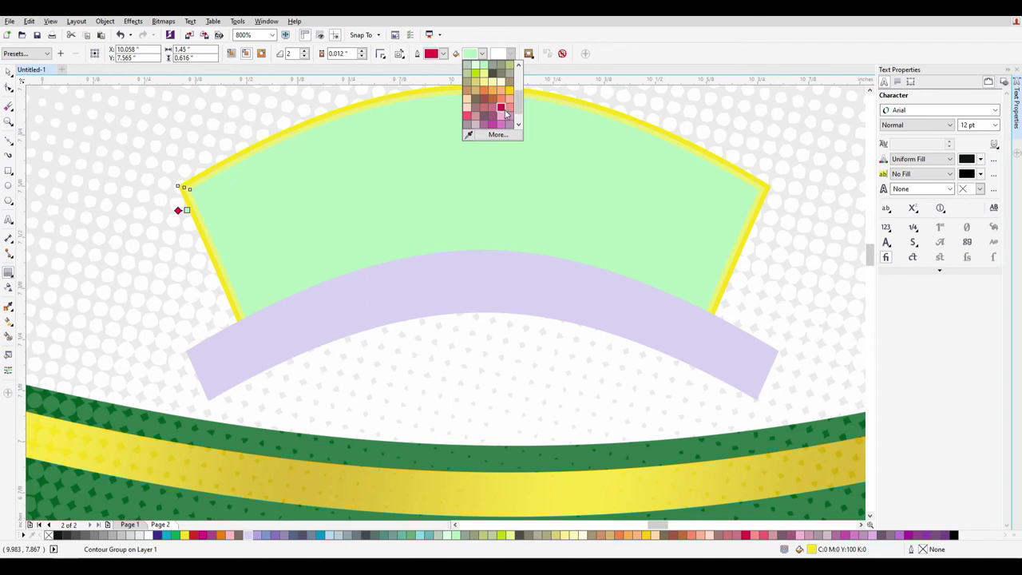
left_click(502, 109)
left_click(444, 53)
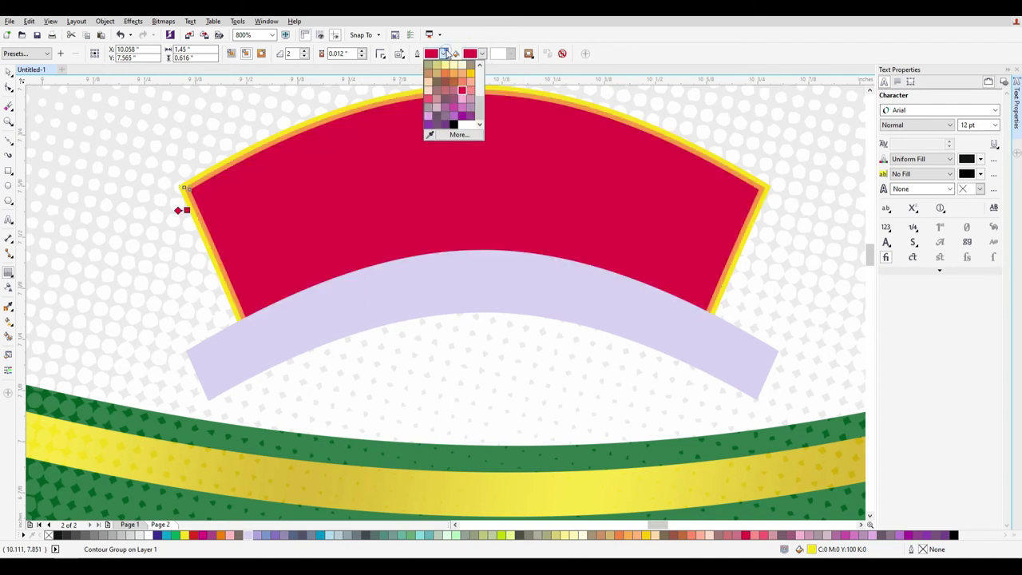
left_click(463, 70)
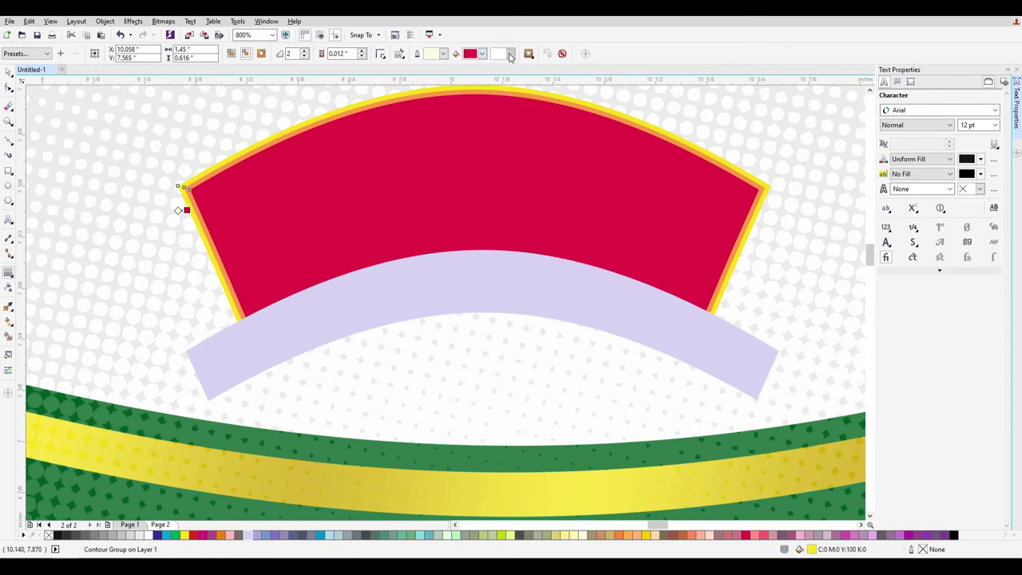
left_click(443, 54)
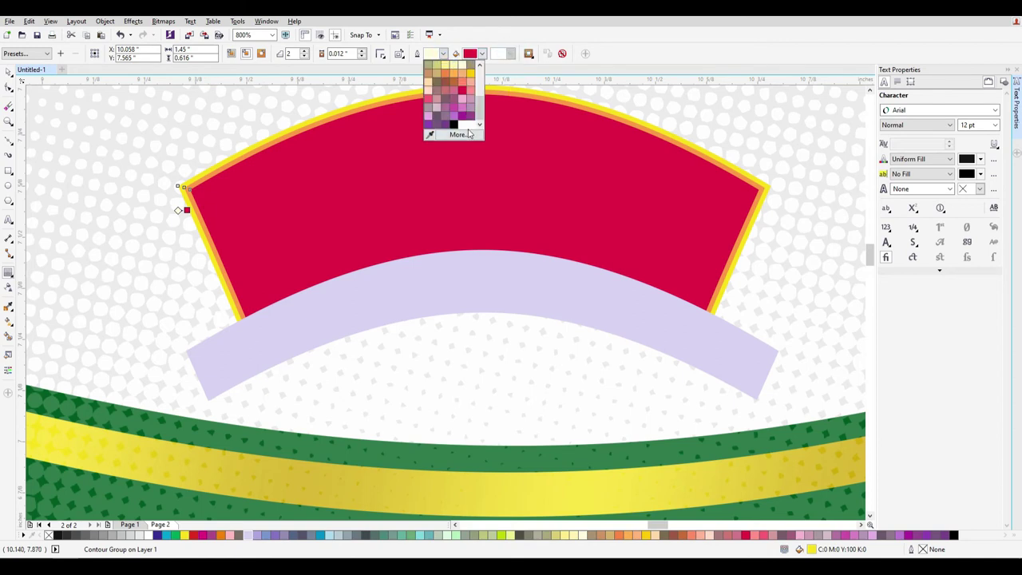
left_click(453, 124)
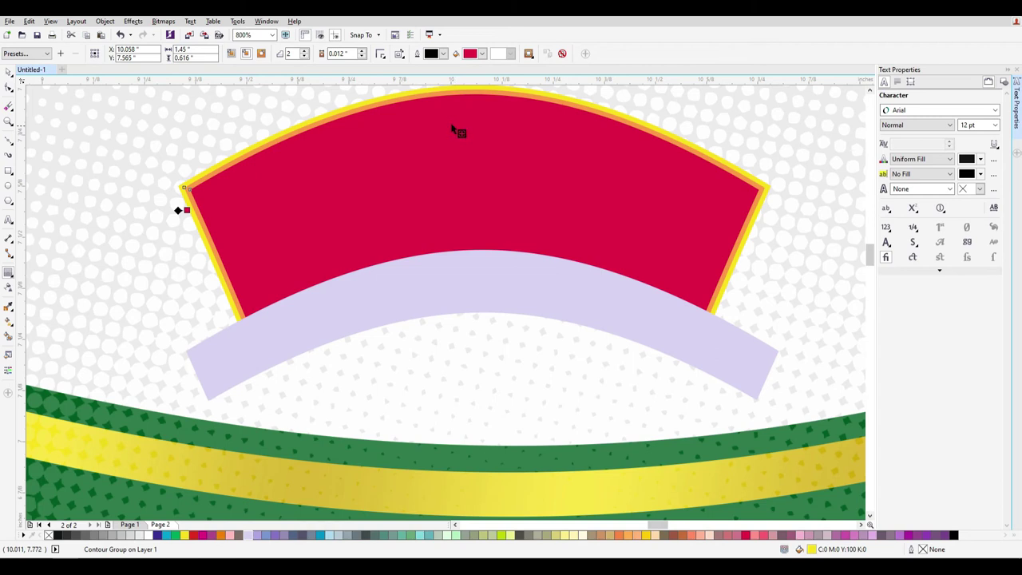
Break the contour group apart from the yellow arch and ungroup the resulting orange and crimson shapes
left_click(8, 70)
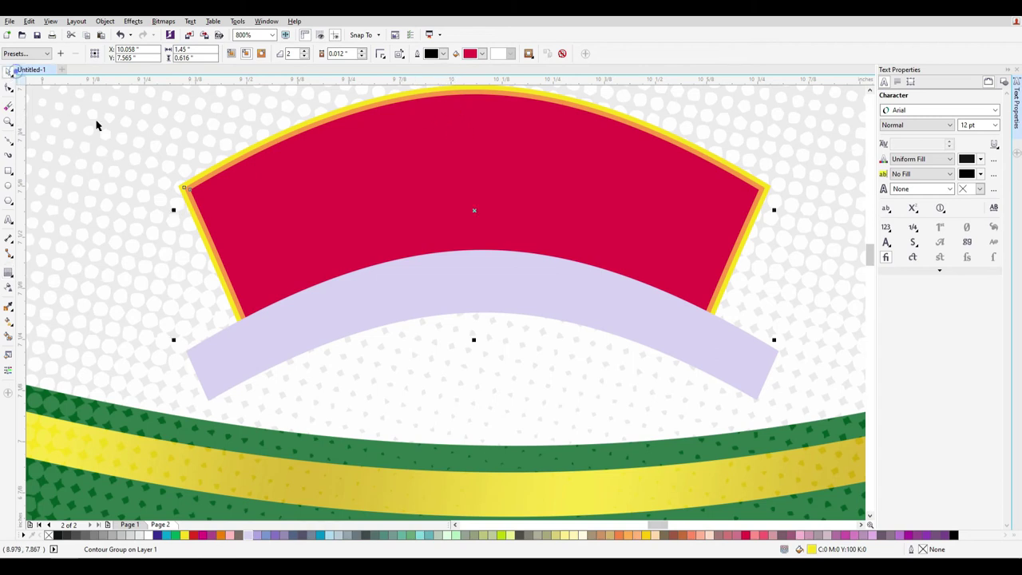
left_click_drag(574, 135, 580, 180)
key("ctrl+z")
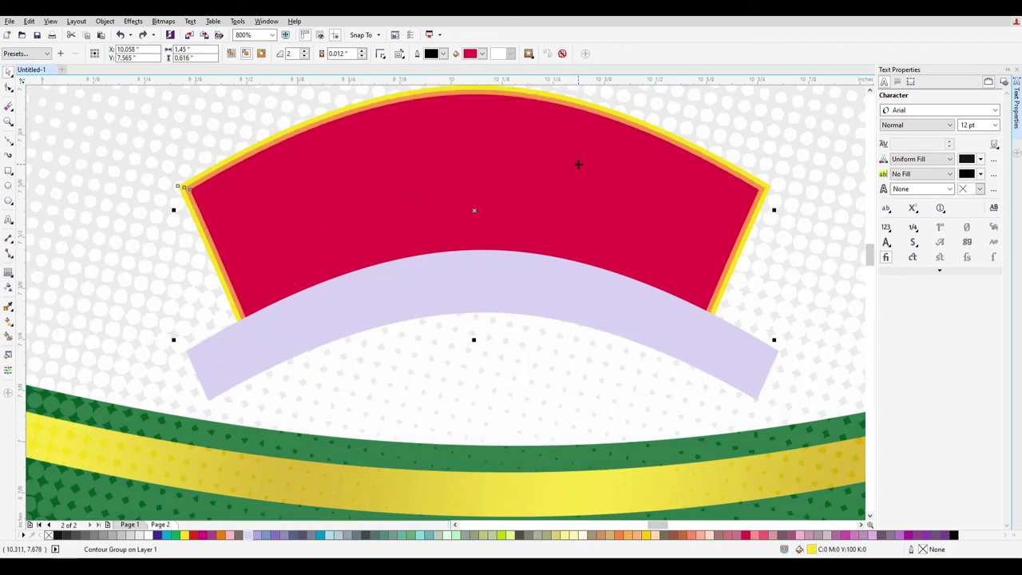
right_click(515, 154)
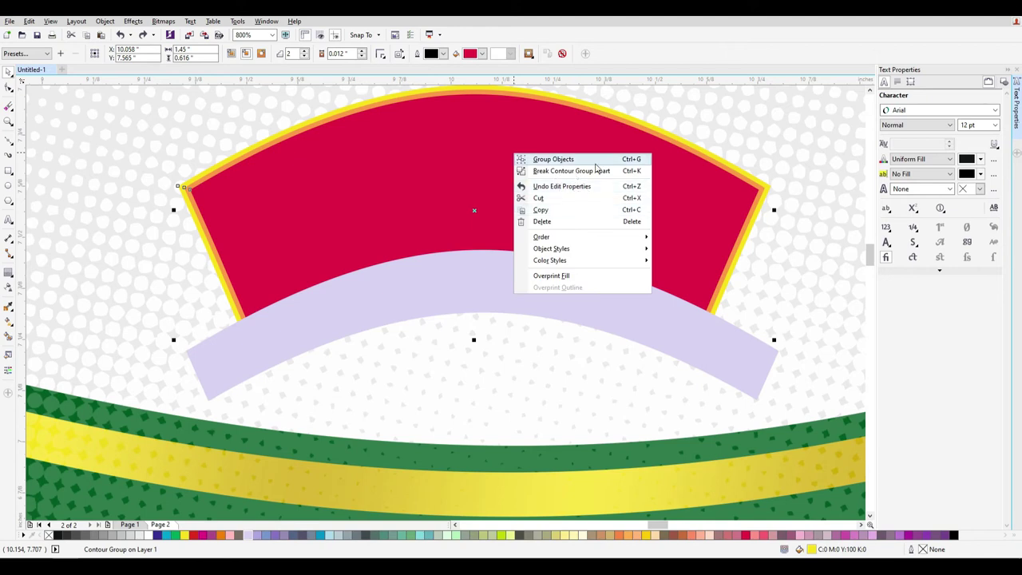
left_click(589, 173)
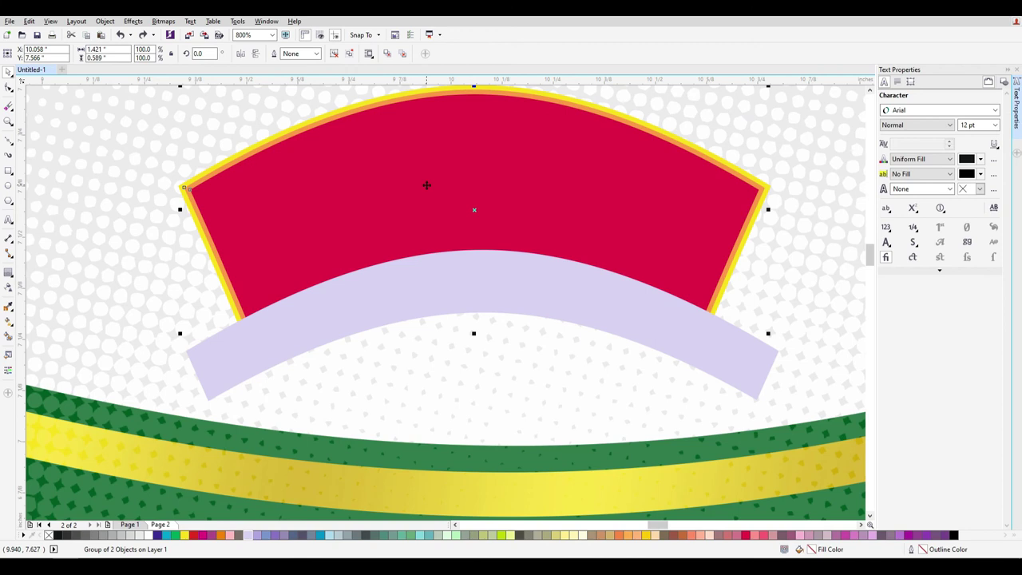
key("ctrl+i")
key("Escape")
left_click_drag(597, 163, 616, 208)
left_click(623, 178)
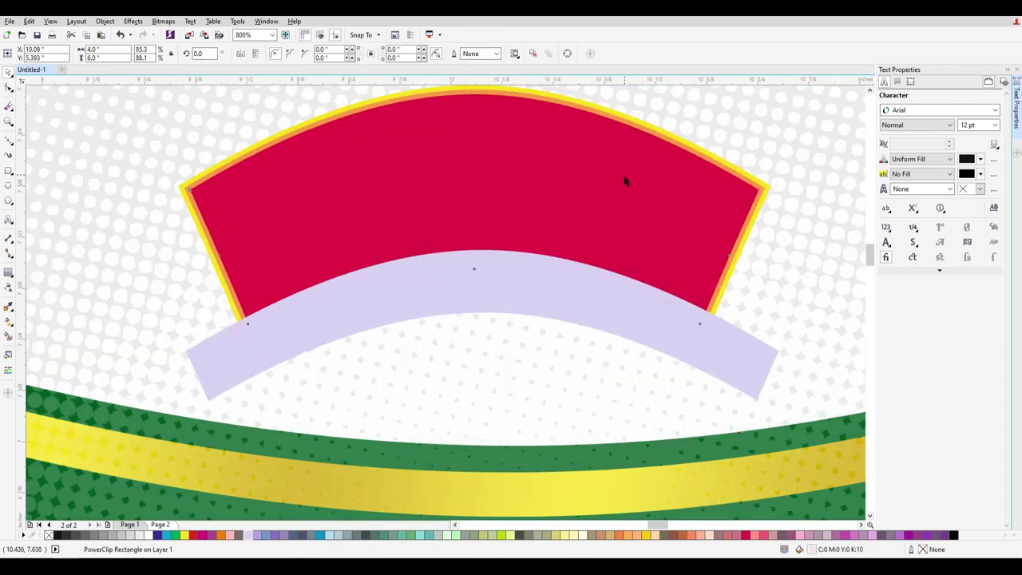
Recolor the middle contour shape yellow and take the yellow off the outermost arch around it
left_click_drag(478, 138, 471, 92)
left_click(443, 90)
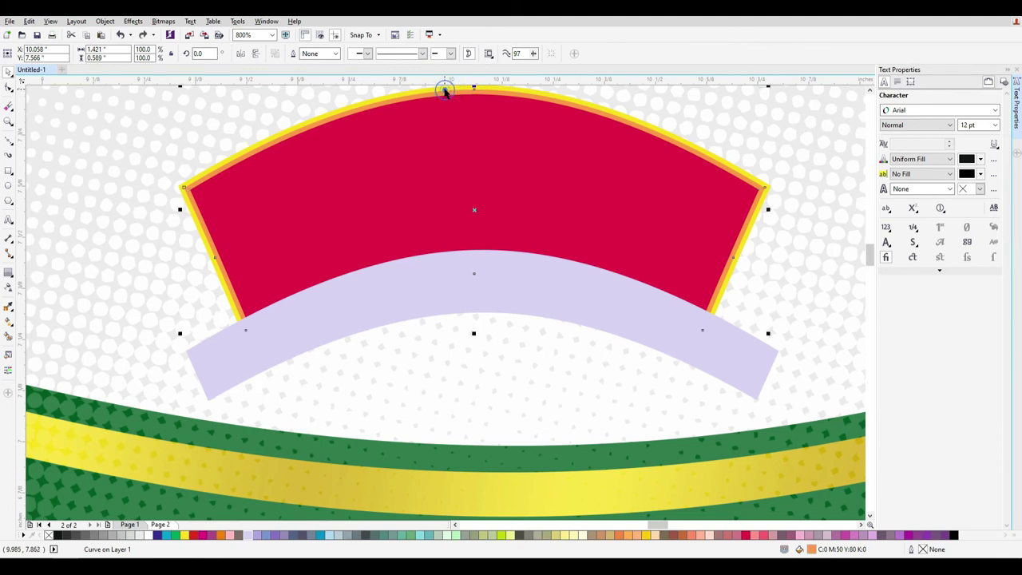
left_click(148, 536)
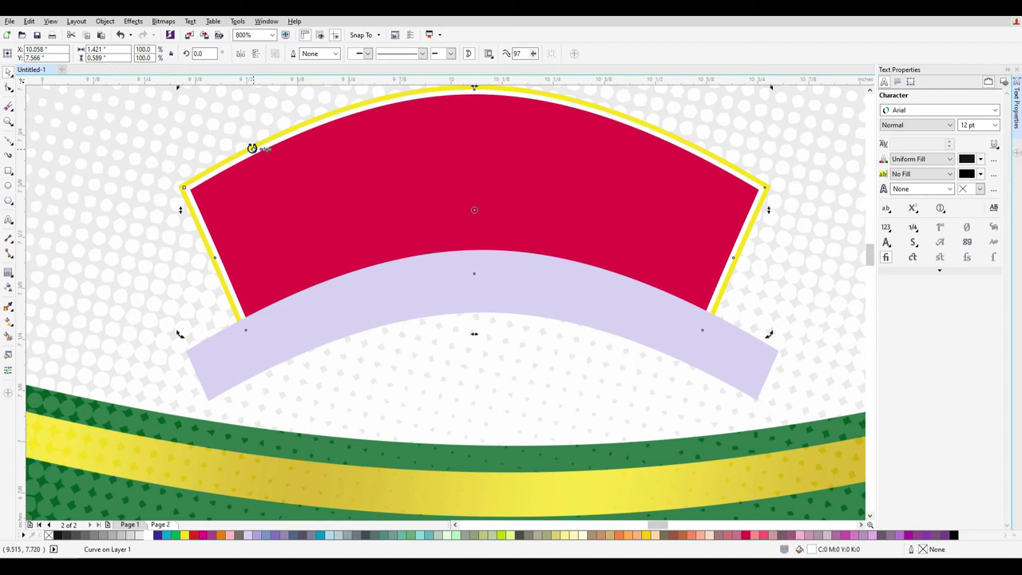
left_click_drag(190, 180, 187, 182)
left_click(184, 536)
key("ctrl+z")
key("ctrl+z")
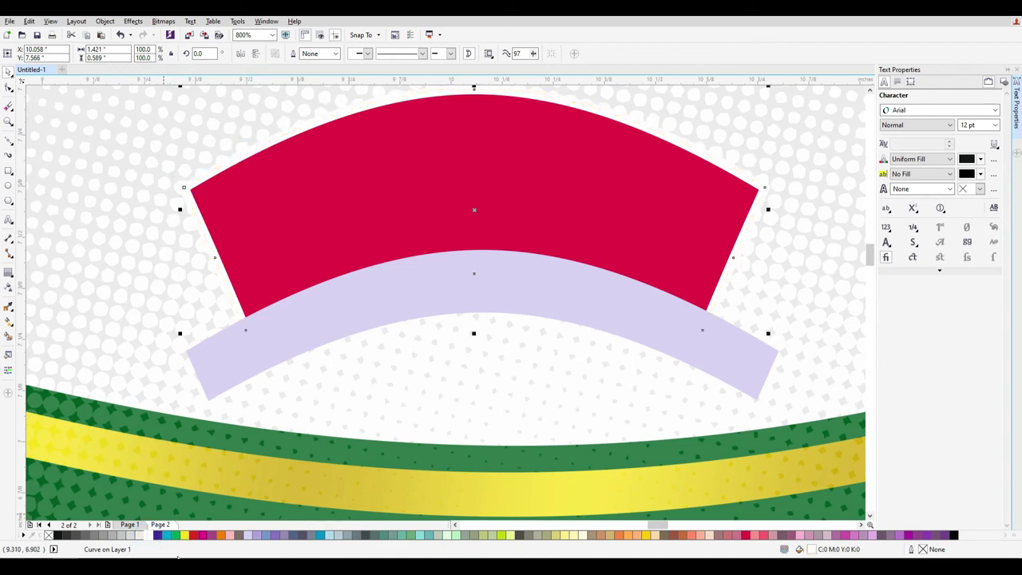
right_click(184, 536)
Add a horizontal fountain fill across the crimson arch and set its end color to CMYK 16, 100, 100, 16
left_click(371, 168)
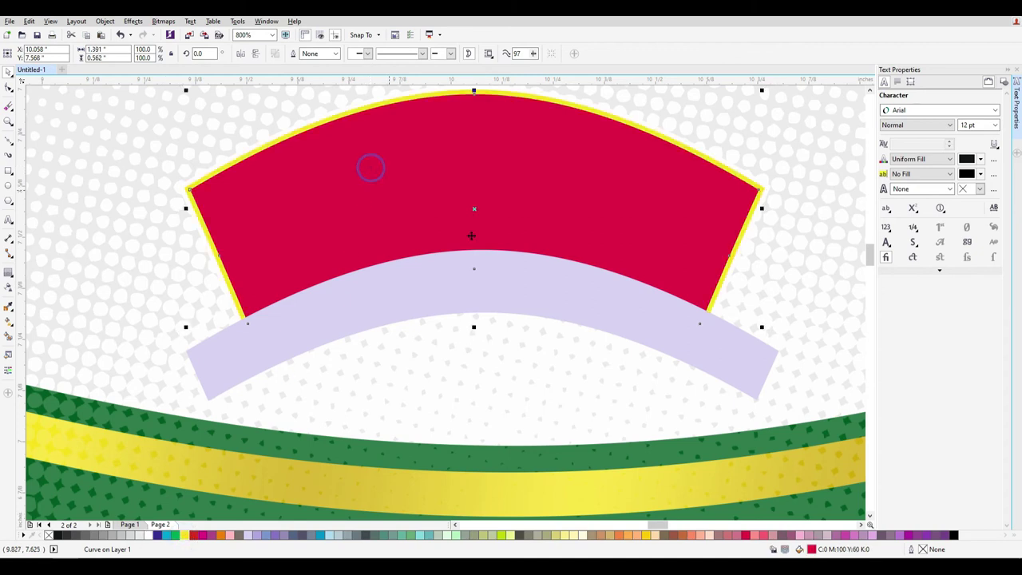
key("g")
left_click_drag(198, 231, 723, 228)
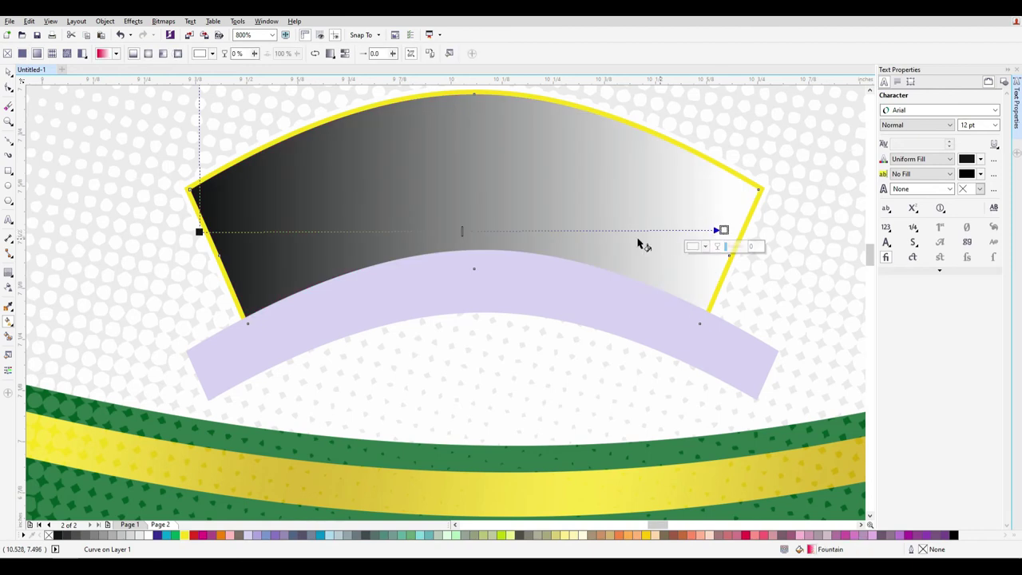
left_click(705, 245)
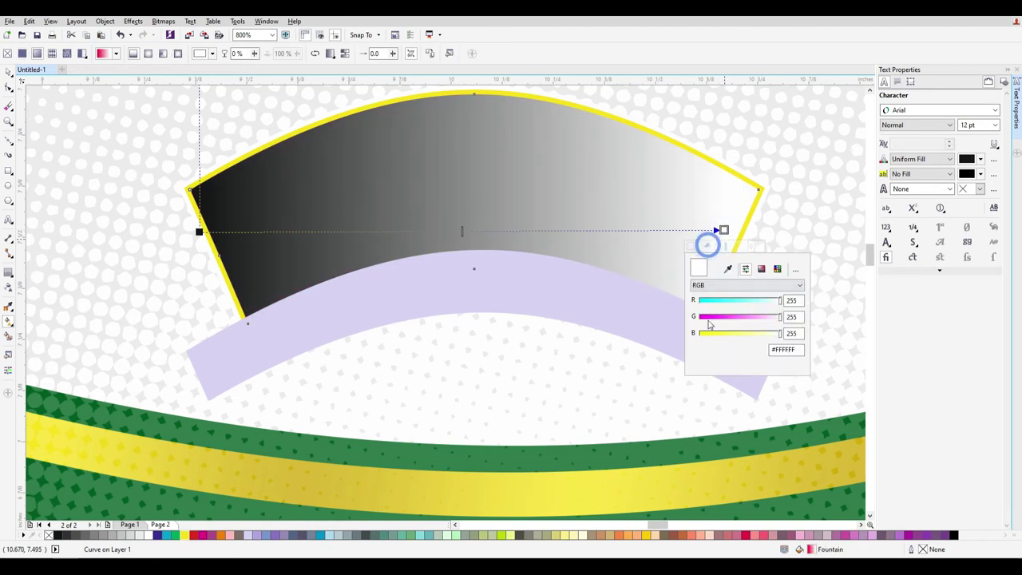
left_click(733, 285)
left_click(700, 304)
left_click_drag(717, 317, 779, 333)
left_click_drag(701, 349, 717, 353)
left_click_drag(702, 301, 716, 306)
left_click(802, 300)
double_click(792, 349)
type("16")
key("Return")
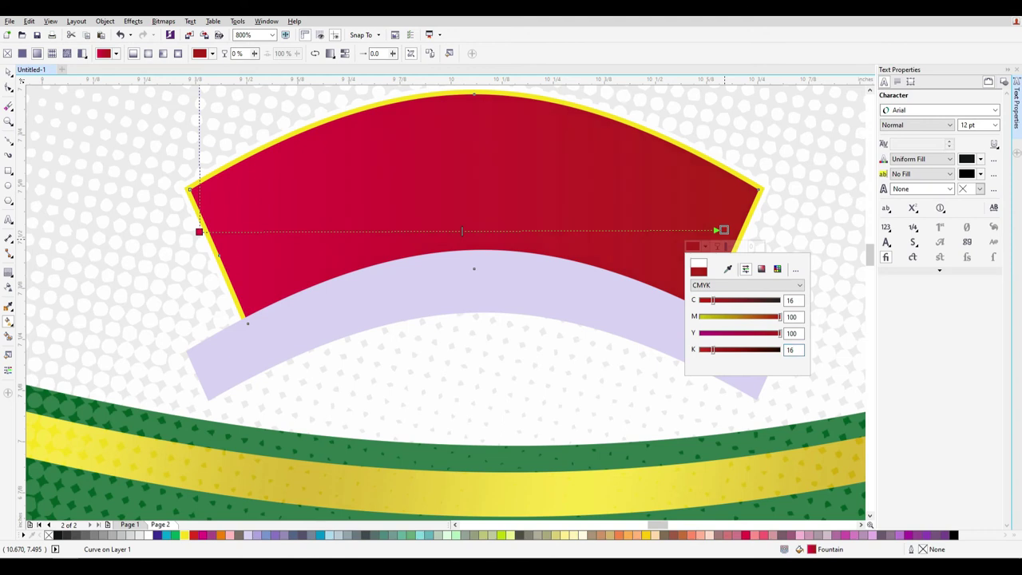
Set the start color of the arch's fountain fill to CMYK 16, 100, 100, 16
left_click(258, 164)
left_click(199, 231)
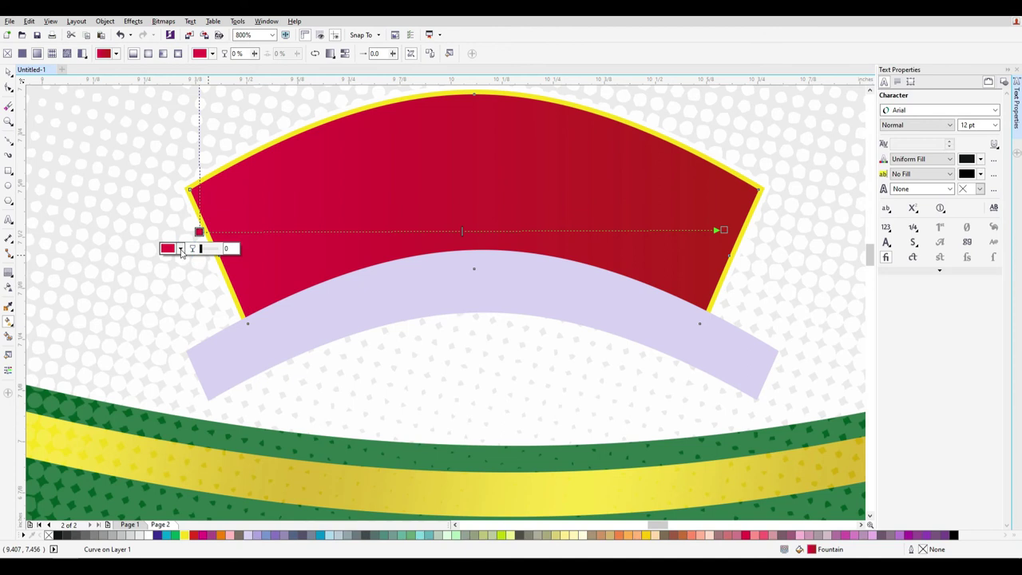
left_click(183, 248)
key("Tab")
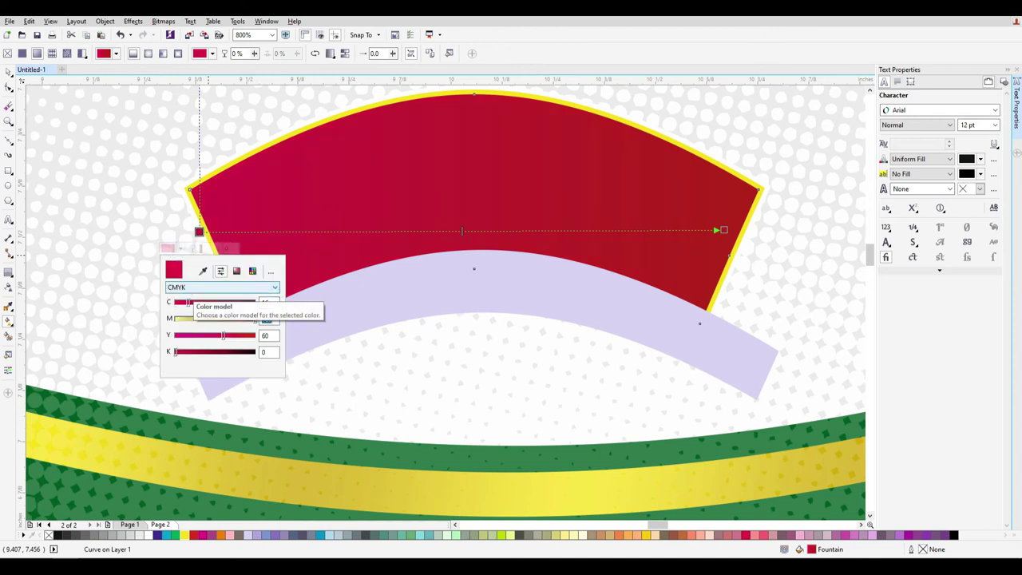
key("Tab")
key("Tab")
type("16")
key("Return")
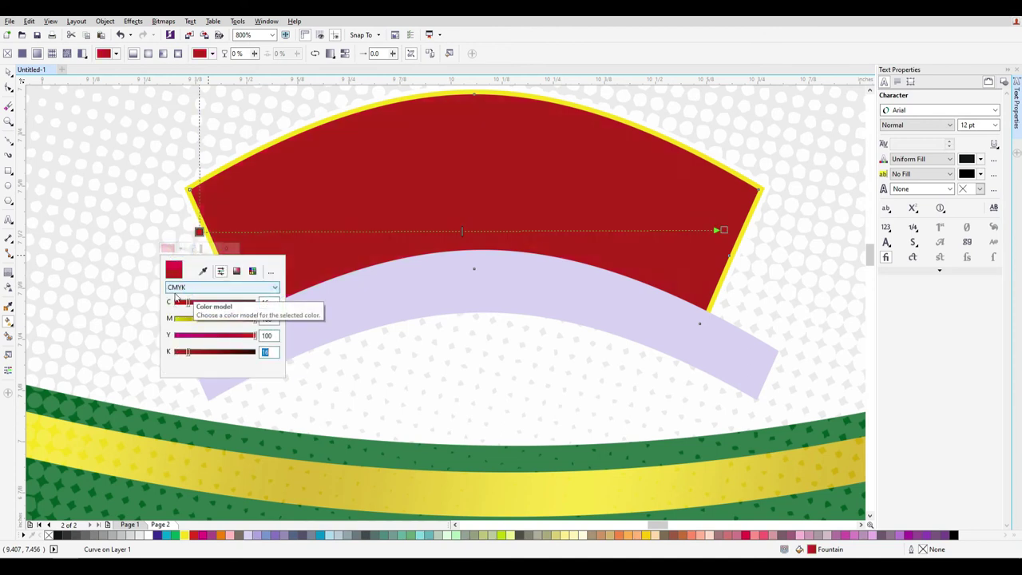
Add a color node at 53% of the arch's fountain fill and set it to CMYK 0, 100, 100, 0
left_click(479, 232)
double_click(479, 231)
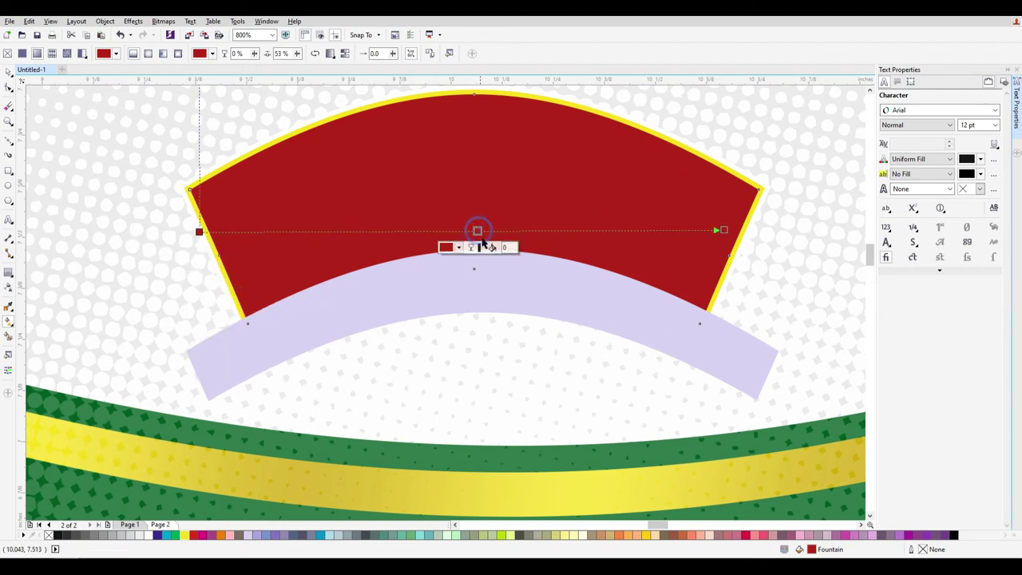
left_click(458, 248)
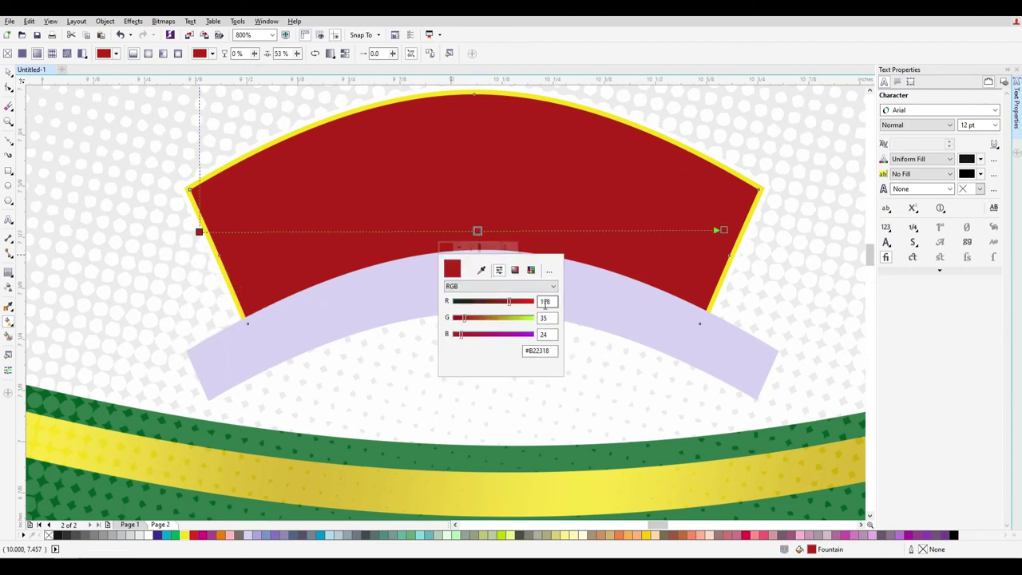
left_click(511, 286)
left_click(462, 301)
left_click(548, 301)
type("0")
type("100")
key("Tab")
key("Tab")
key("Tab")
key("Tab")
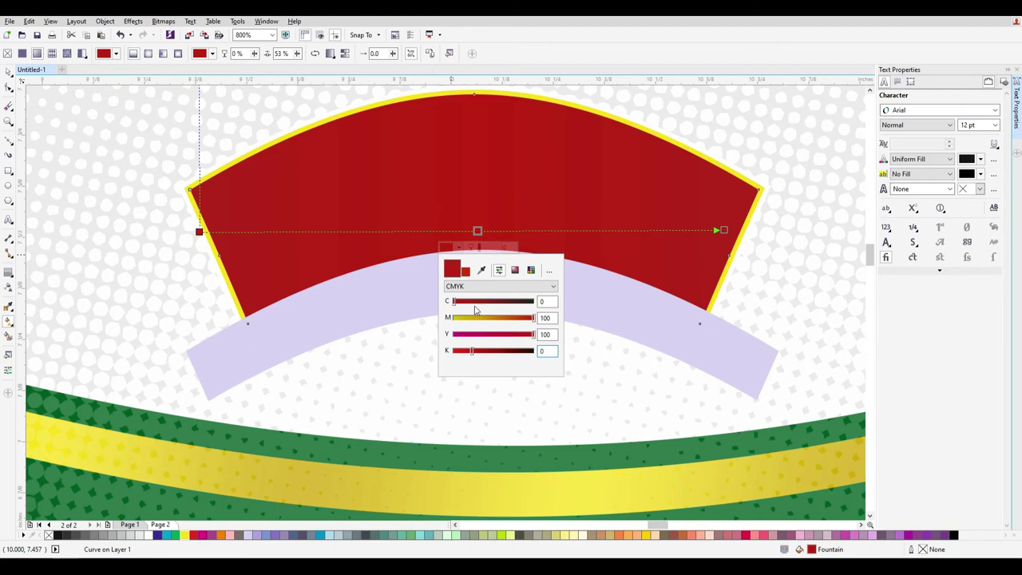
key("Return")
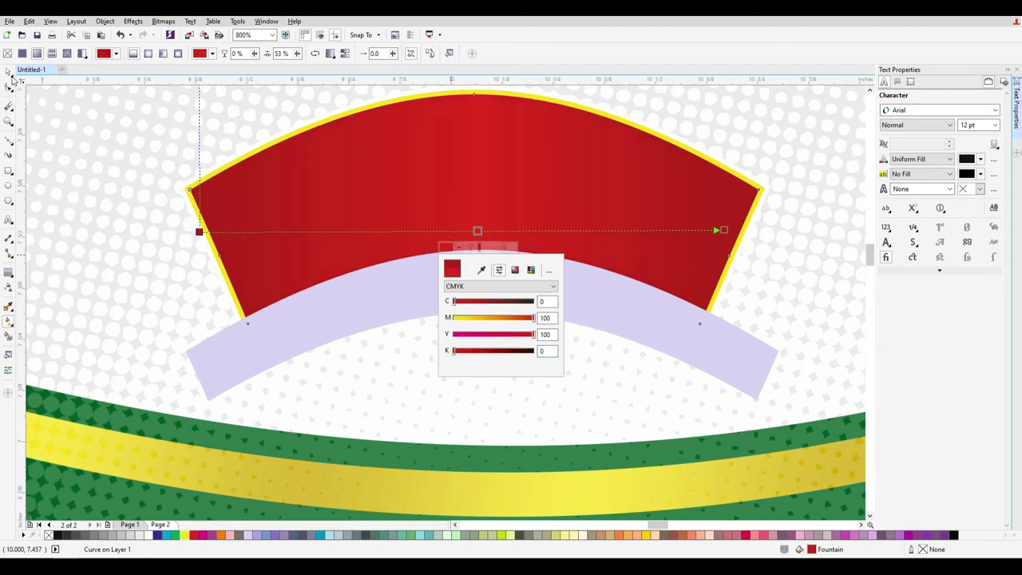
Redraw the fountain fill direction on the red arch so its bright middle highlight runs diagonally
left_click(299, 206)
left_click_drag(272, 204, 607, 198)
left_click_drag(308, 172, 606, 185)
left_click_drag(383, 132, 319, 126)
left_click_drag(567, 251, 421, 157)
left_click_drag(585, 242, 372, 138)
left_click(8, 71)
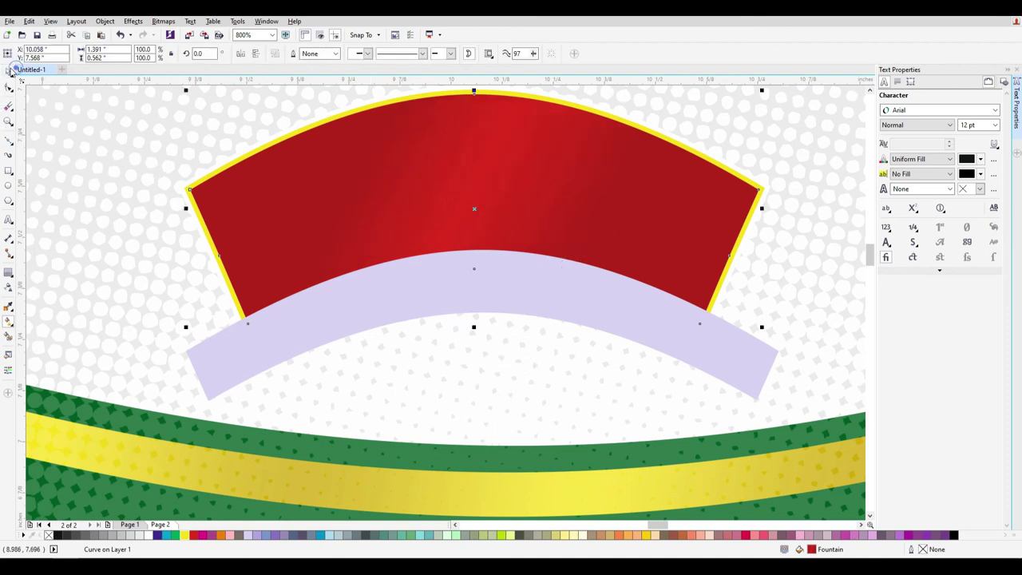
scroll(707, 247, "down", 1)
left_click(681, 279)
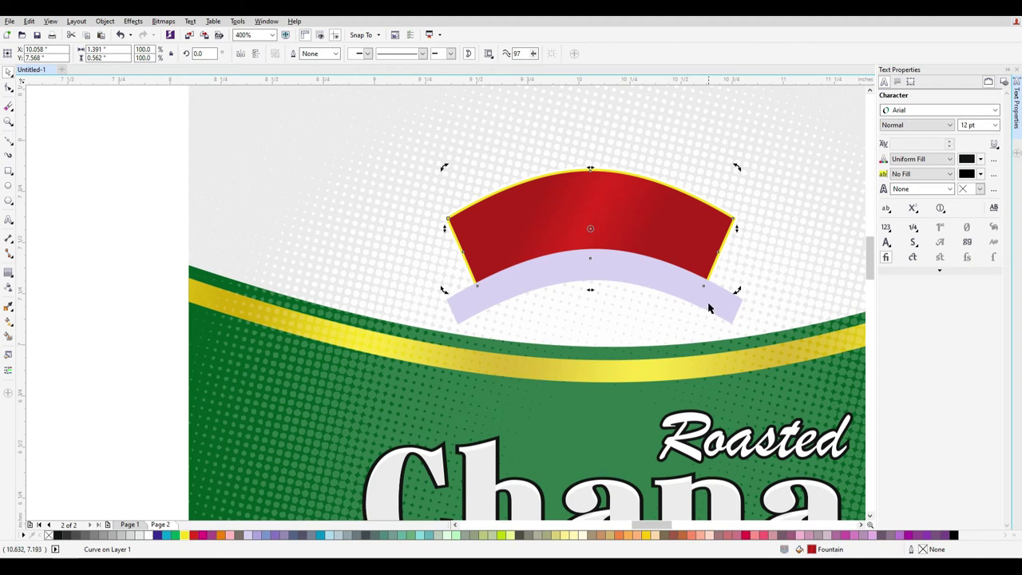
Create an enlarged copy of the yellow border arch behind it, about 1.45 by 0.616 inches, keeping the same center
scroll(765, 329, "up", 2)
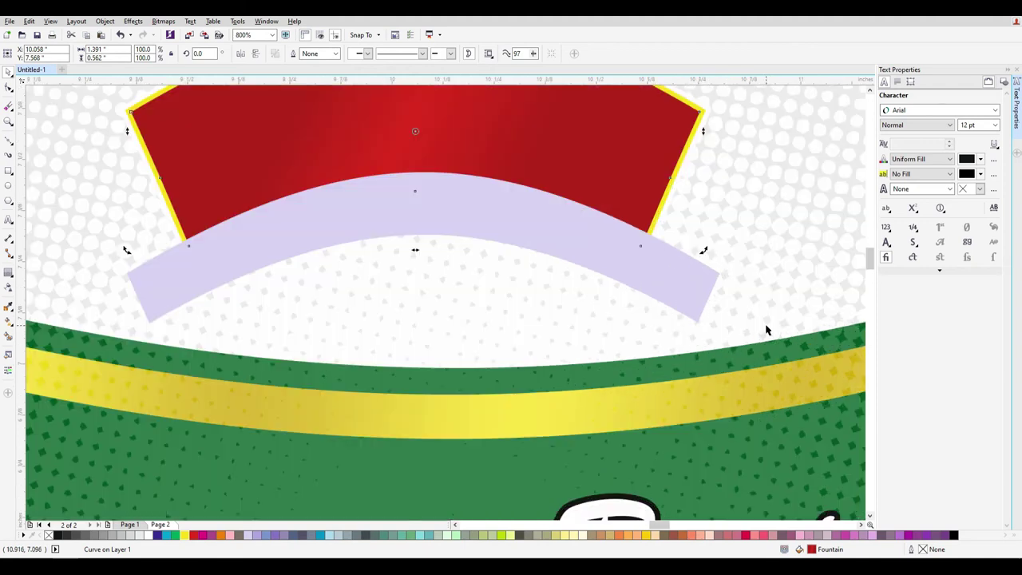
left_click_drag(495, 229, 552, 285)
key("Escape")
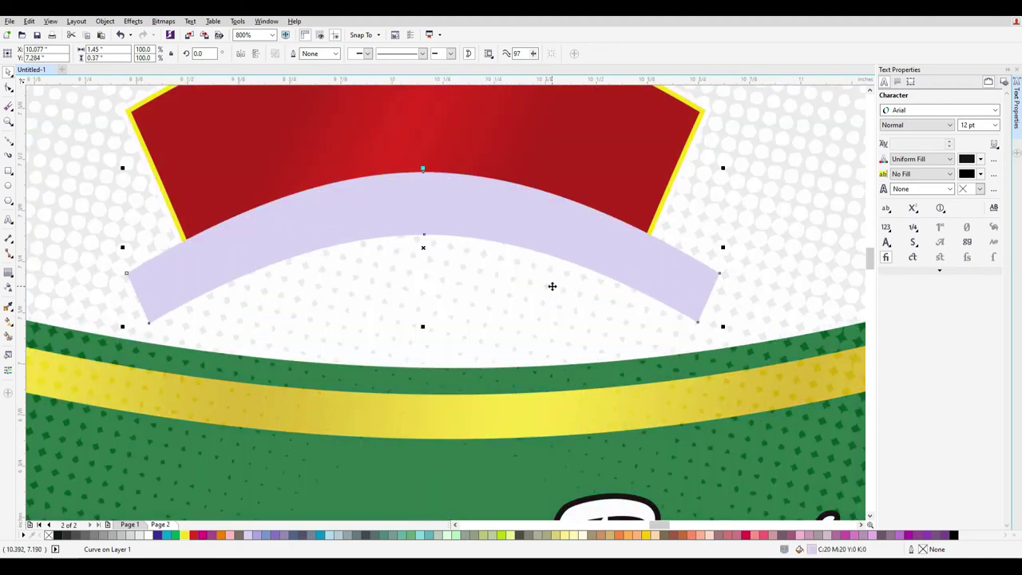
scroll(611, 149, "down", 2)
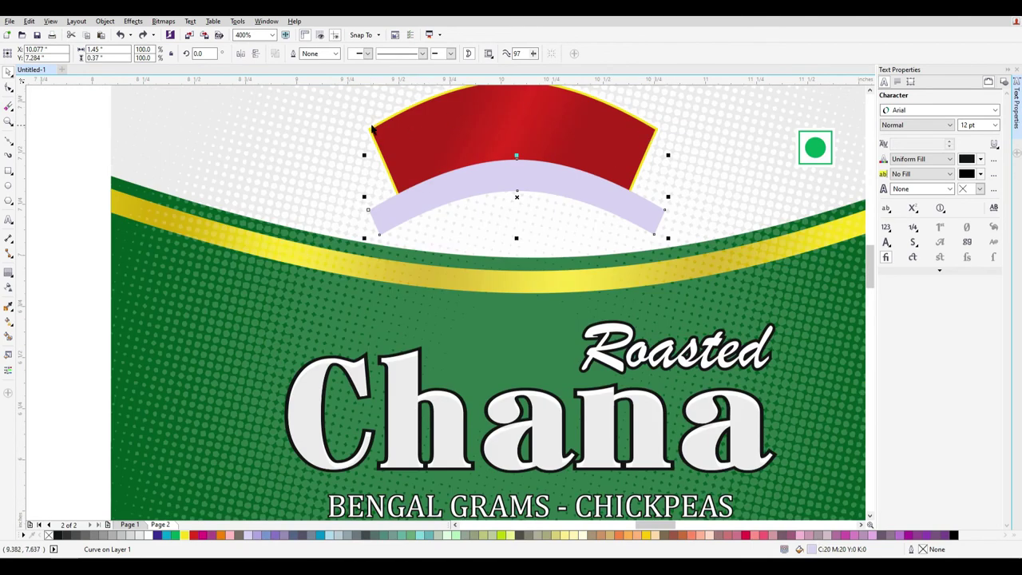
scroll(370, 130, "up", 2)
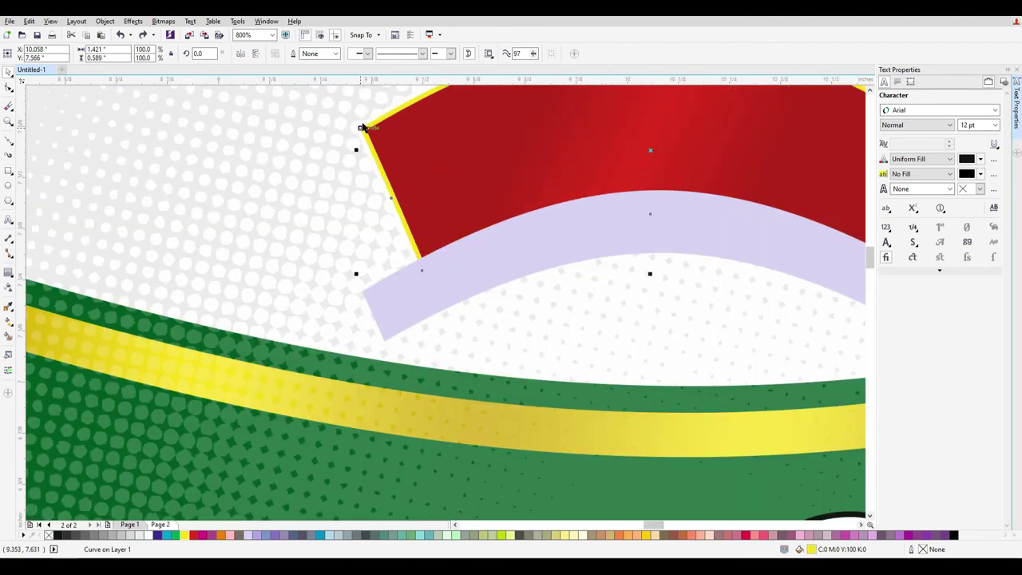
mouse_move(360, 119)
left_mouse_down()
mouse_move(338, 112)
mouse_move(353, 125)
left_mouse_up()
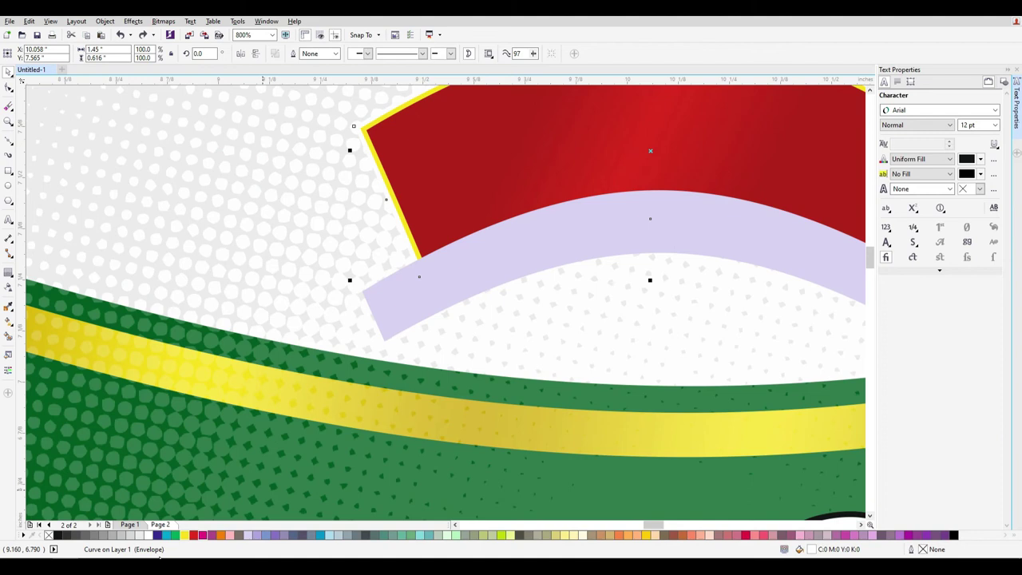
Color the outermost border arch green with CMYK 100, 0, 100, 0
right_click(138, 535)
right_click(119, 534)
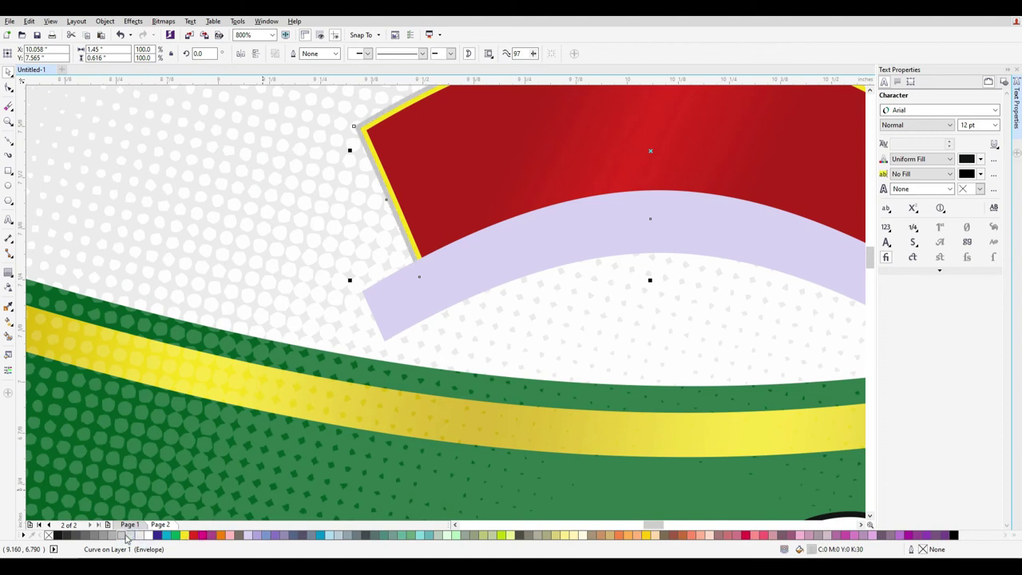
right_click(177, 536)
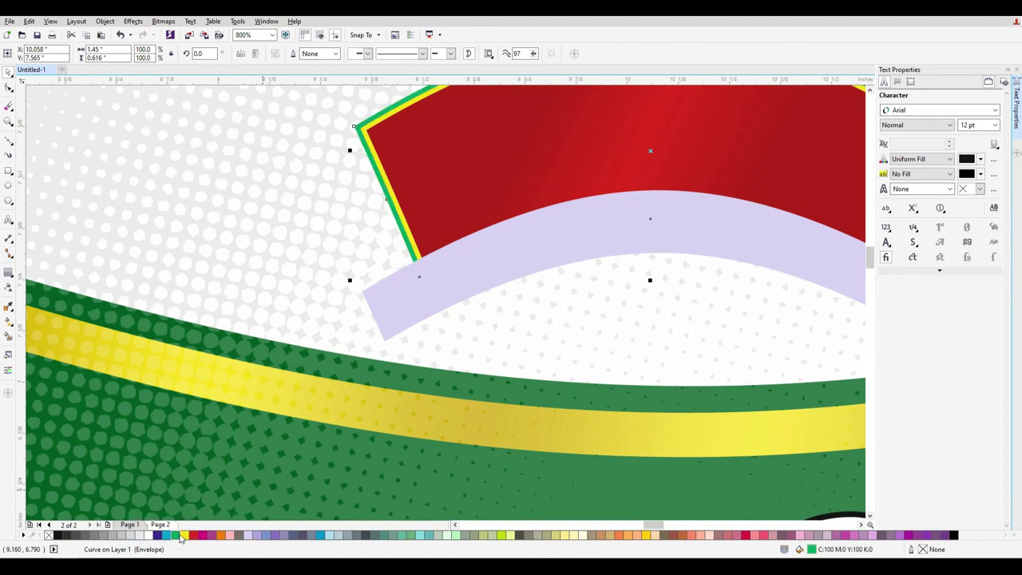
scroll(643, 359, "down", 1)
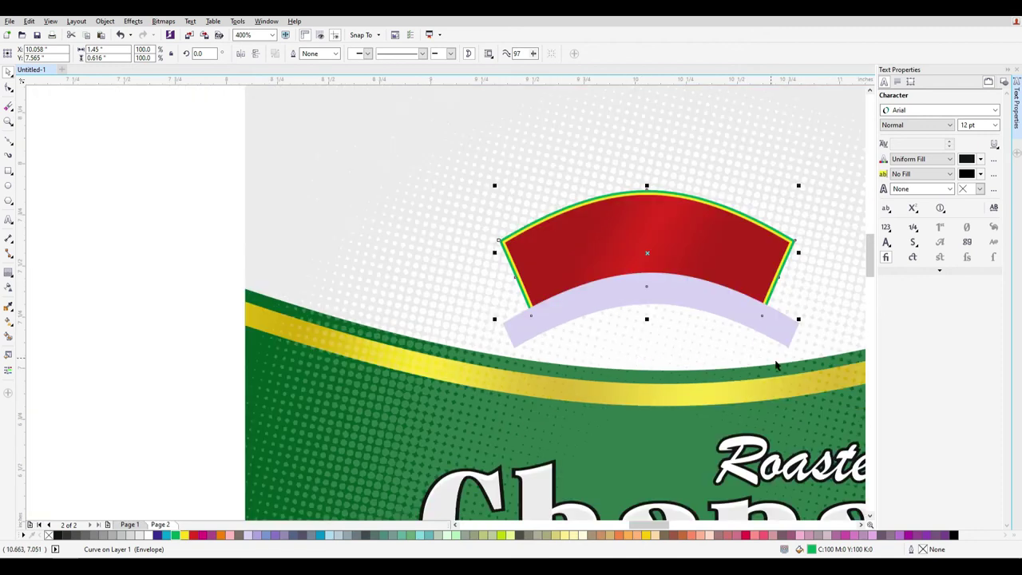
Try moving the lavender band lower beneath the red arch, and undo the moves
left_click_drag(178, 162, 771, 379)
left_click_drag(662, 296, 675, 337)
key("ctrl+z")
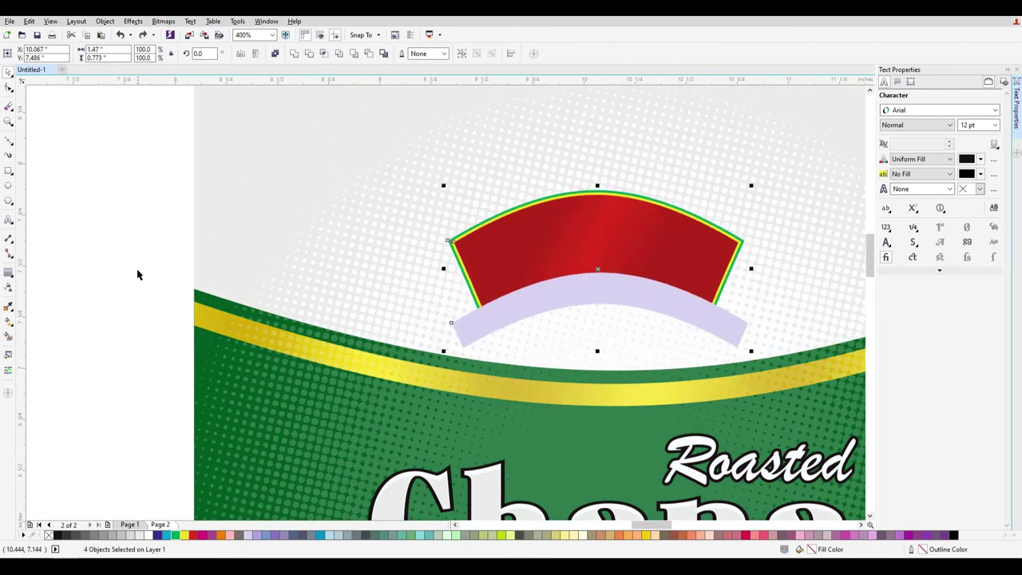
left_click(136, 251)
left_click(607, 319)
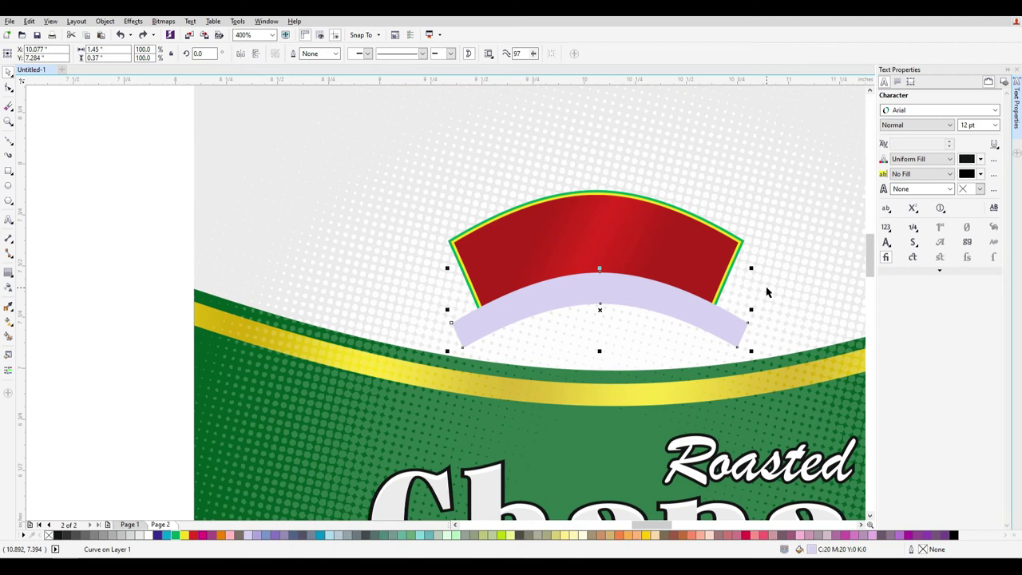
left_click_drag(619, 317, 612, 335)
key("ctrl+z")
scroll(642, 322, "up", 2)
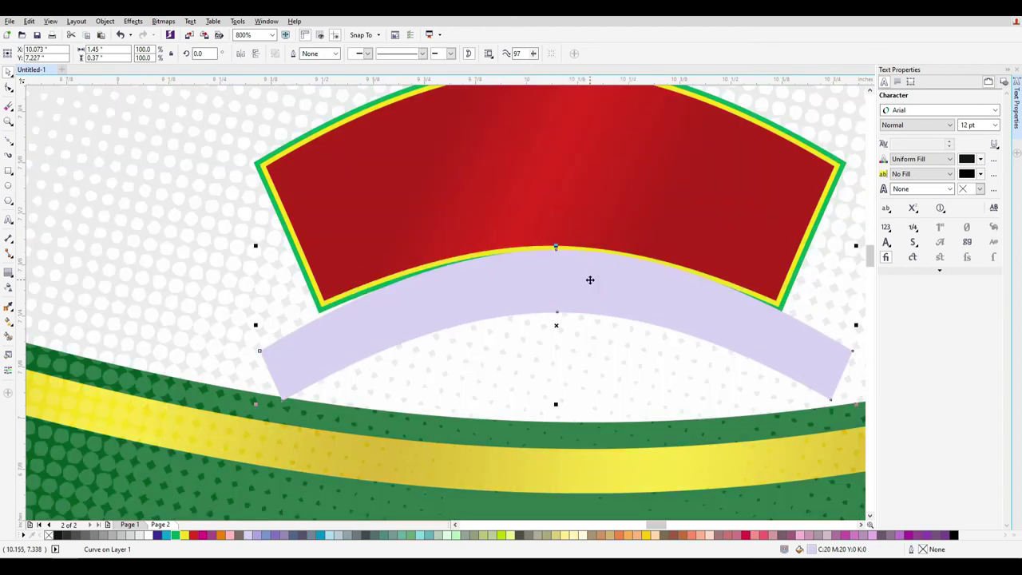
key("ctrl+z")
Scale the lavender band down to about 76.2% and center it horizontally on the red arch
left_click(610, 259)
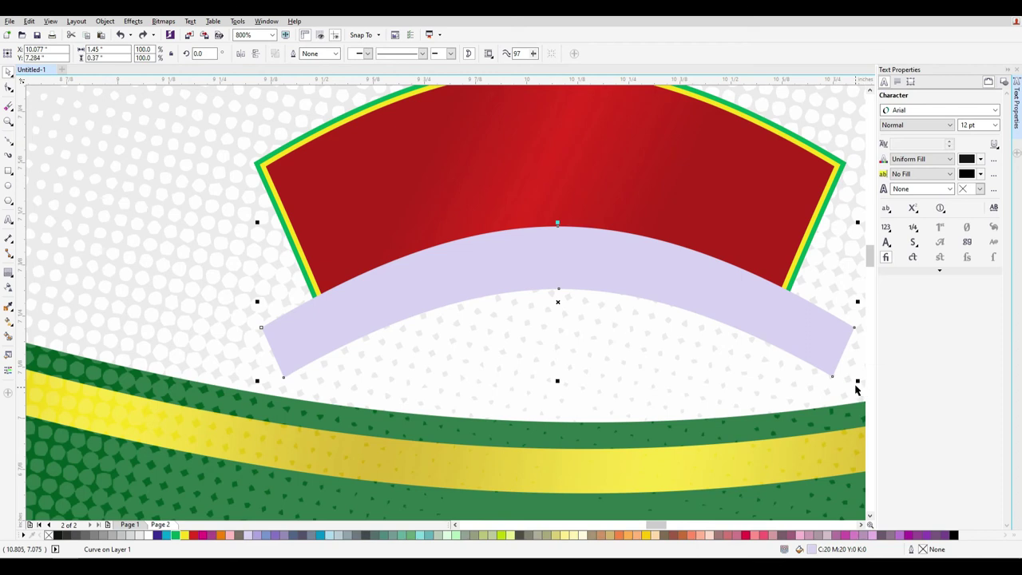
left_click_drag(858, 381, 830, 372)
key("Right")
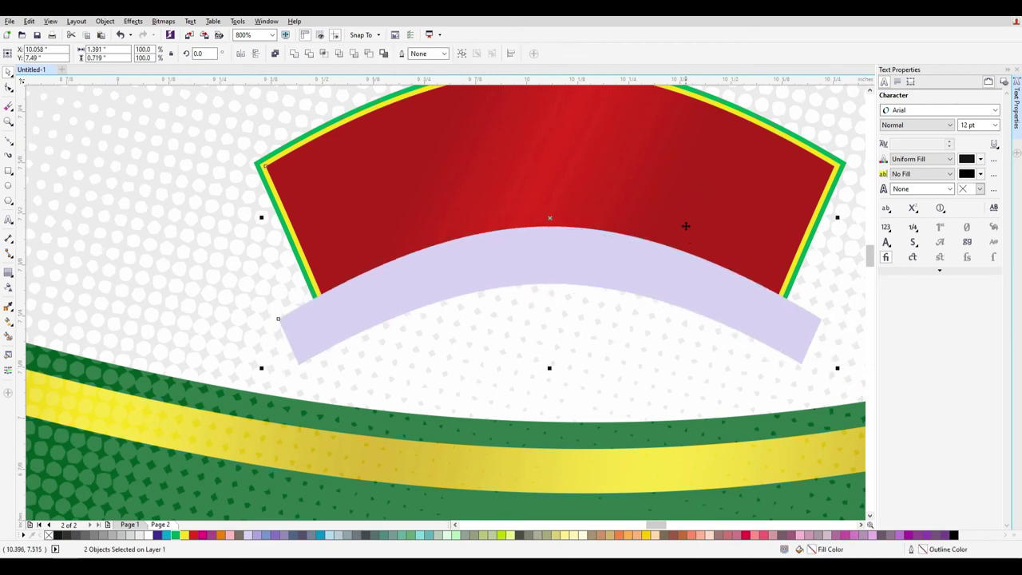
left_click(788, 327)
left_click_drag(824, 367, 733, 344)
left_click(700, 213, "shift")
key("c")
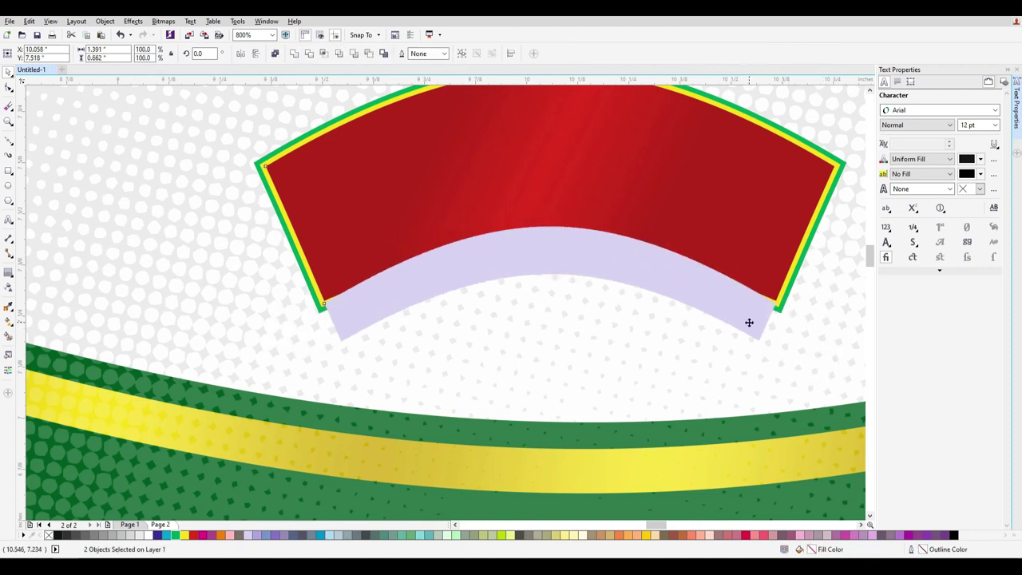
Resize the lavender band to about 1.212 by 0.309 inches and center it horizontally on the red arch
left_click(664, 347)
left_click(365, 296)
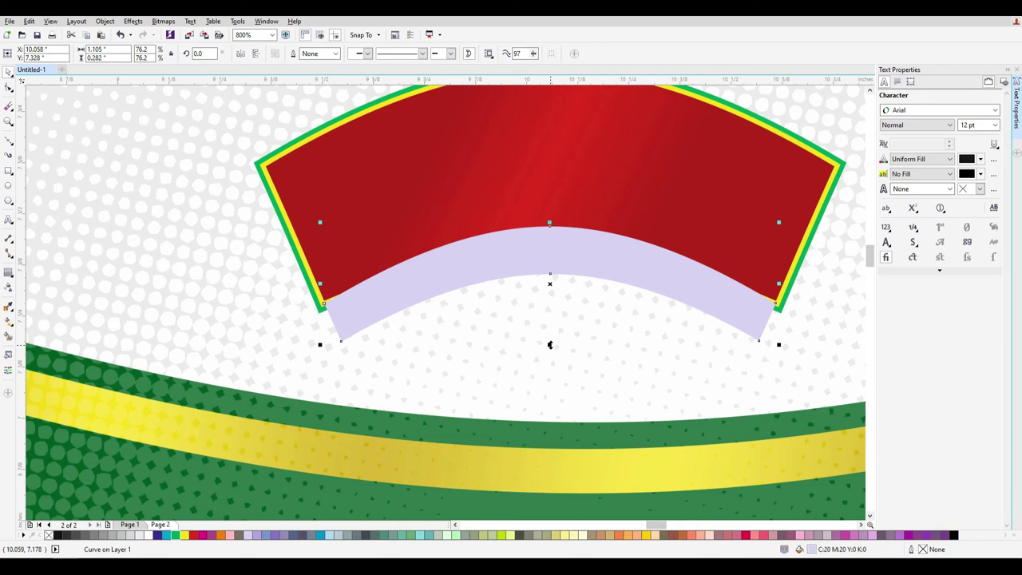
left_click_drag(784, 348, 814, 358)
left_click(680, 176, "shift")
key("c")
left_click(741, 289)
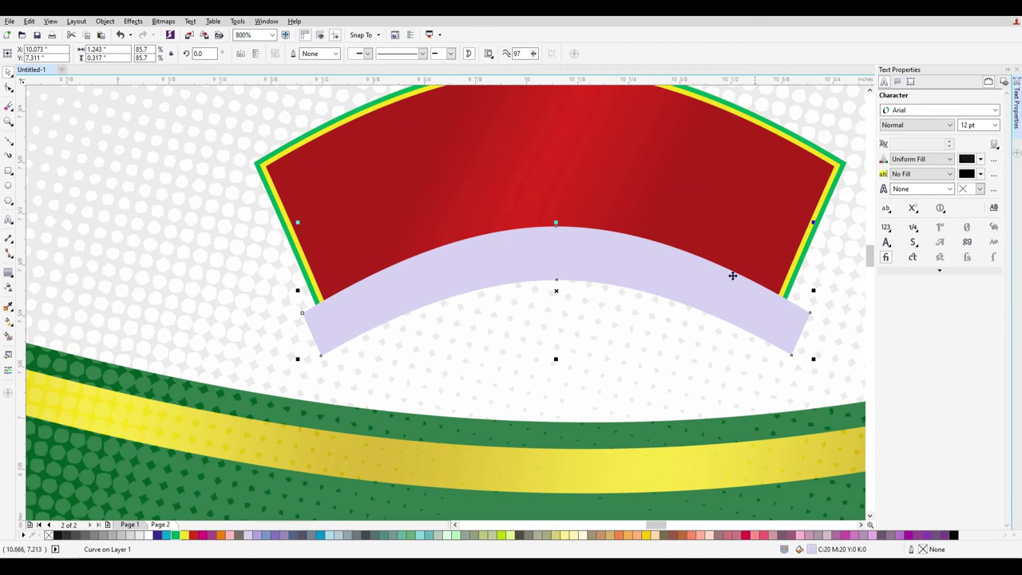
left_click(630, 163, "shift")
left_click(810, 371)
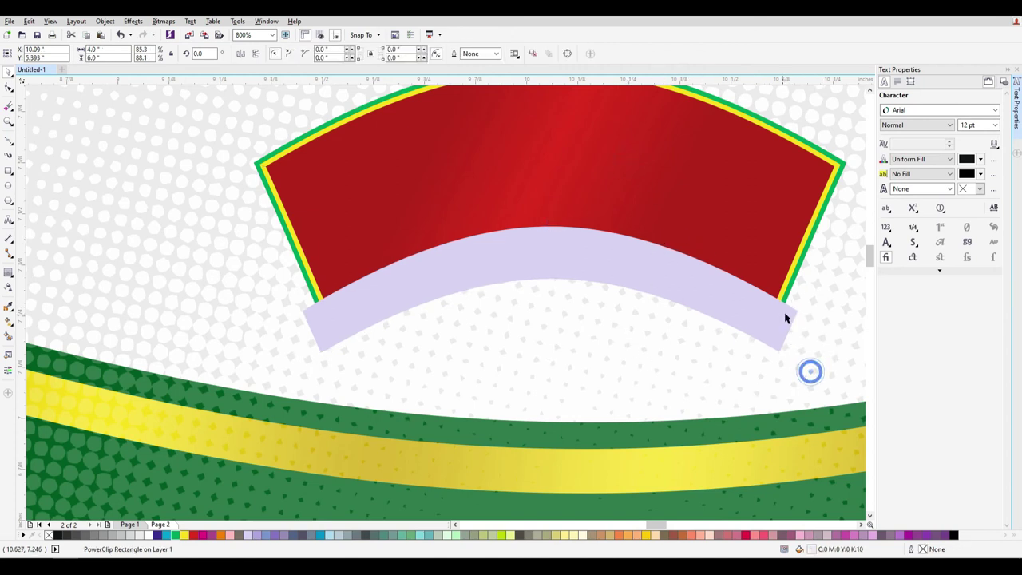
Try to cut the lavender band with an offset duplicate of itself, and restore the single centered band
left_click(506, 265)
left_click_drag(481, 280, 488, 347)
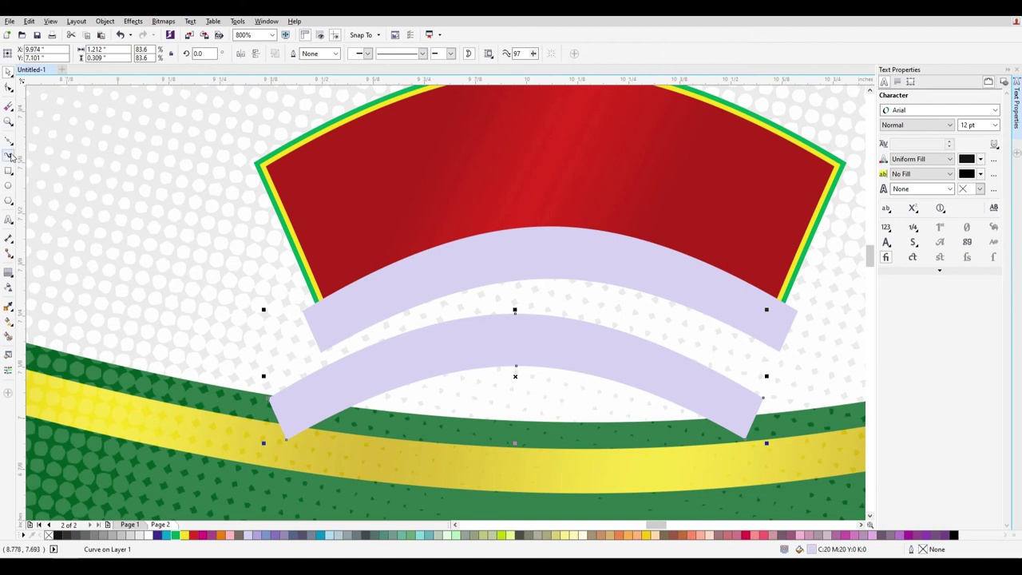
left_click_drag(682, 384, 656, 302)
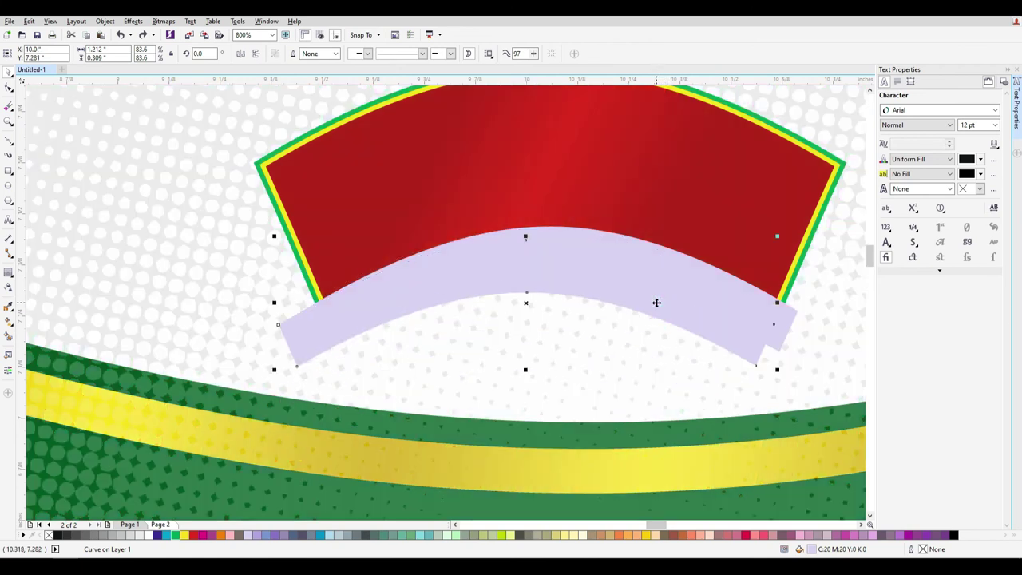
left_click(654, 243, "shift")
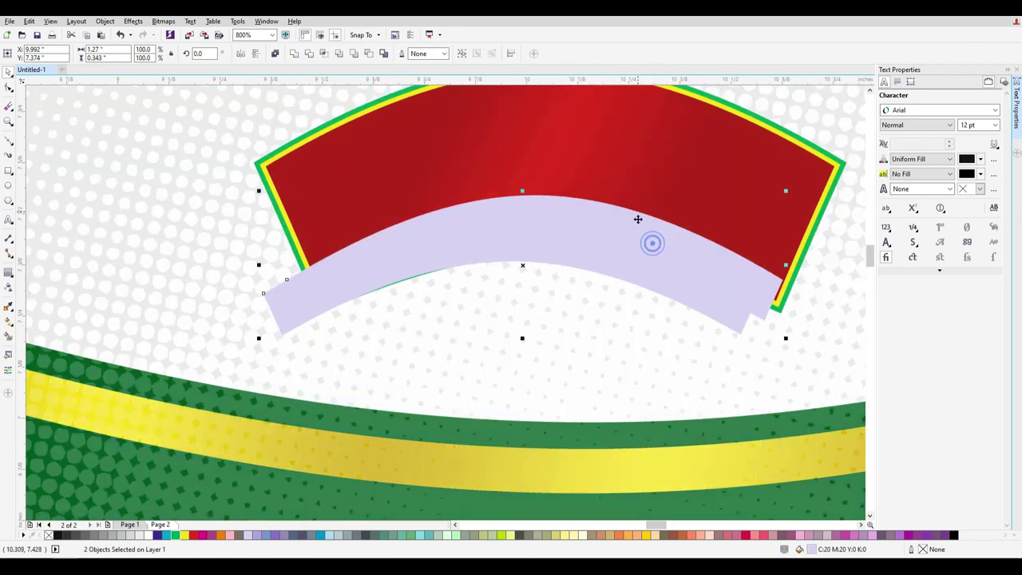
left_click(310, 53)
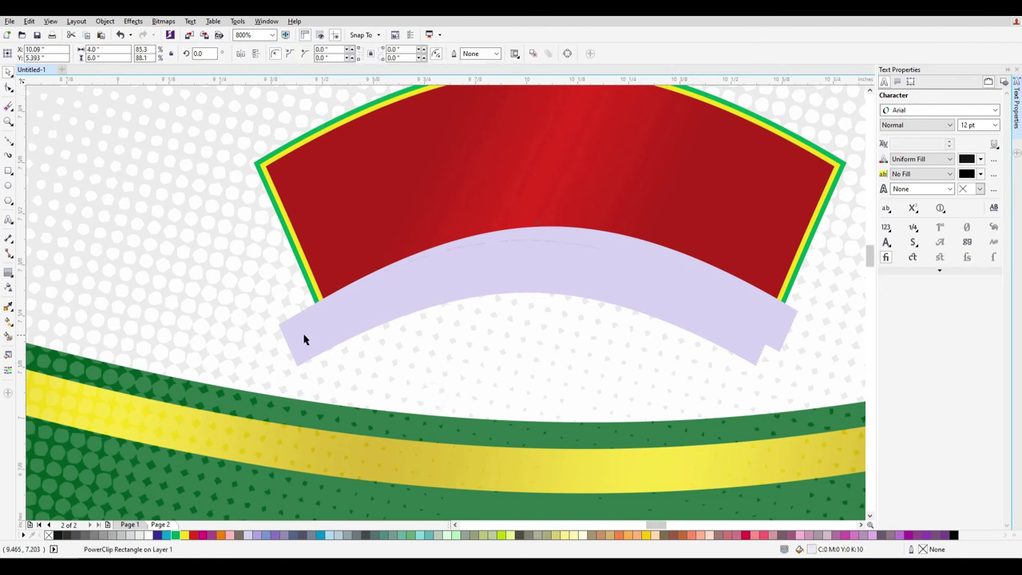
left_click_drag(303, 337, 312, 367)
key("ctrl+z")
key("ctrl+z")
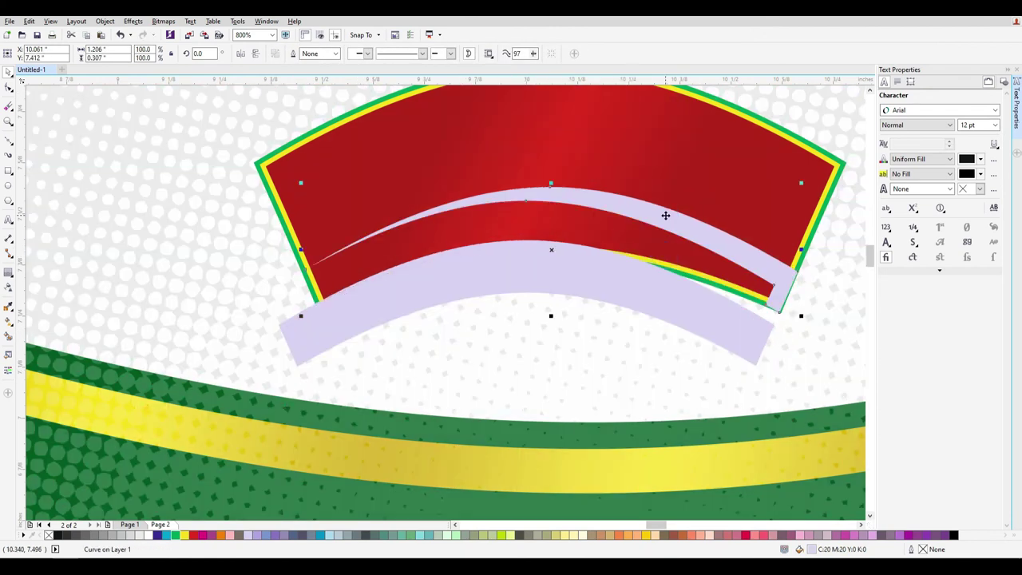
key("ctrl+shift+z")
key("ctrl+shift+z")
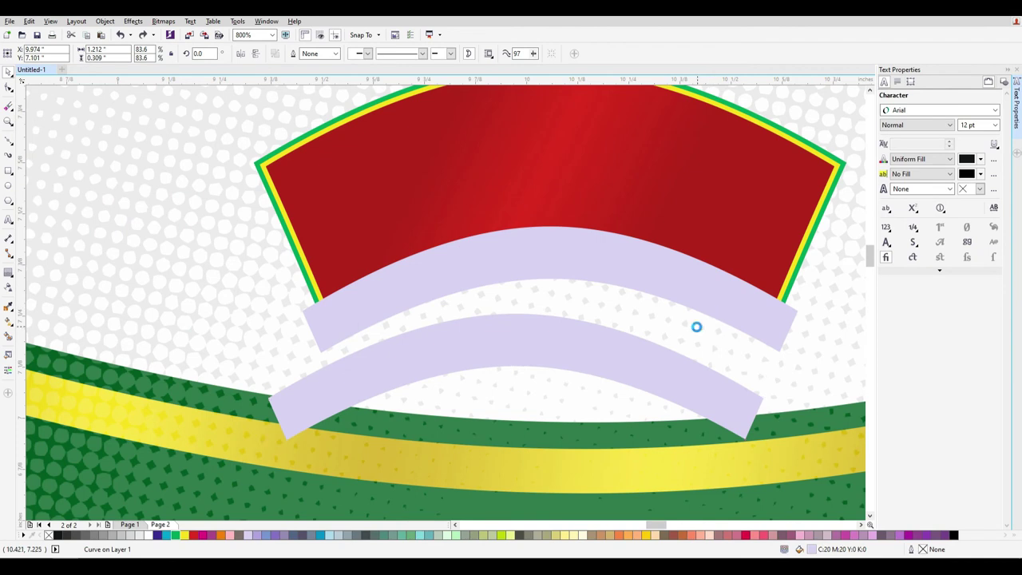
left_click_drag(684, 340, 618, 267)
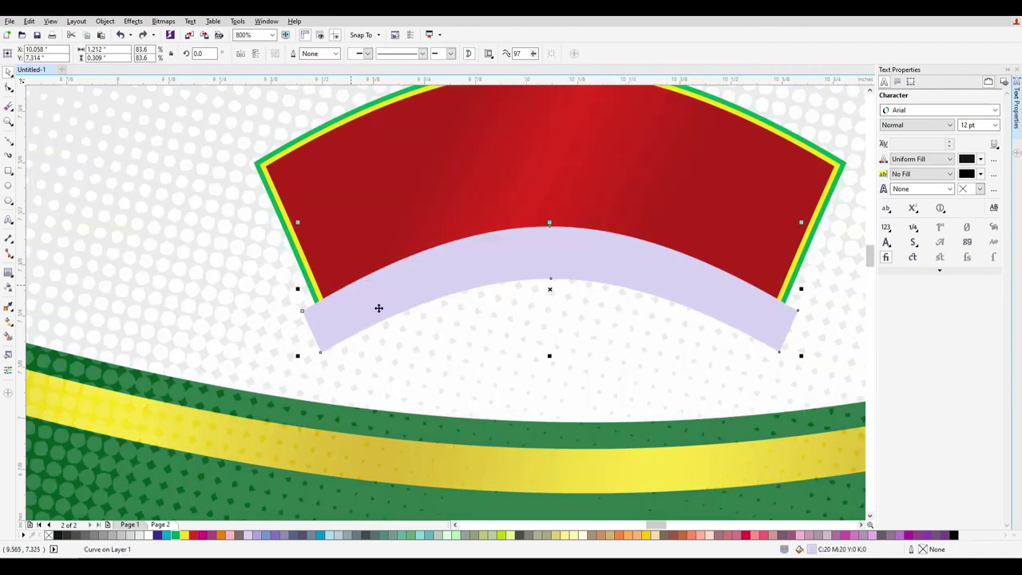
Draw a slanted 2-Point Line across the left part of the lavender band, about 0.096 by 0.247 inches
left_click(300, 293)
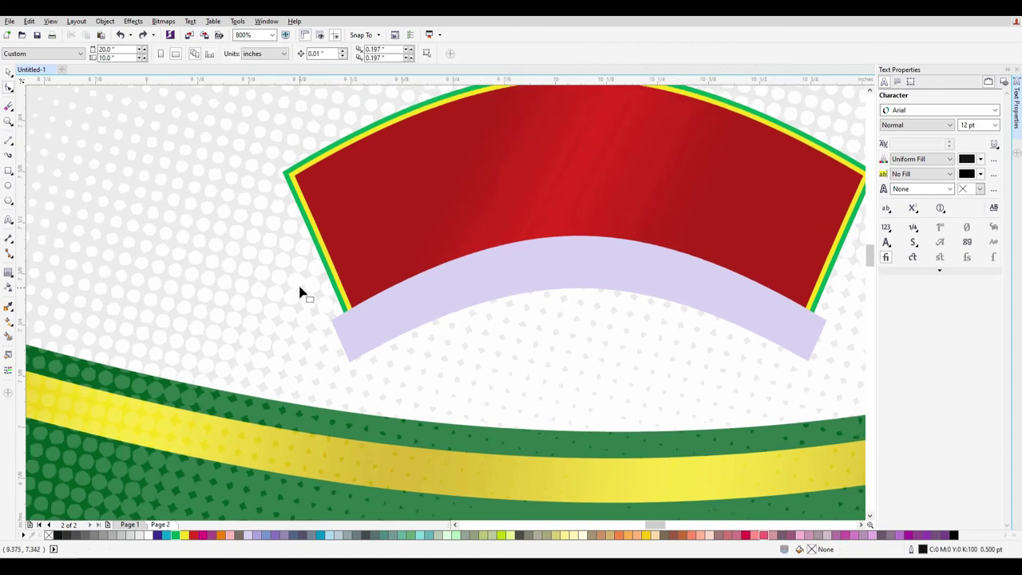
left_click(11, 147)
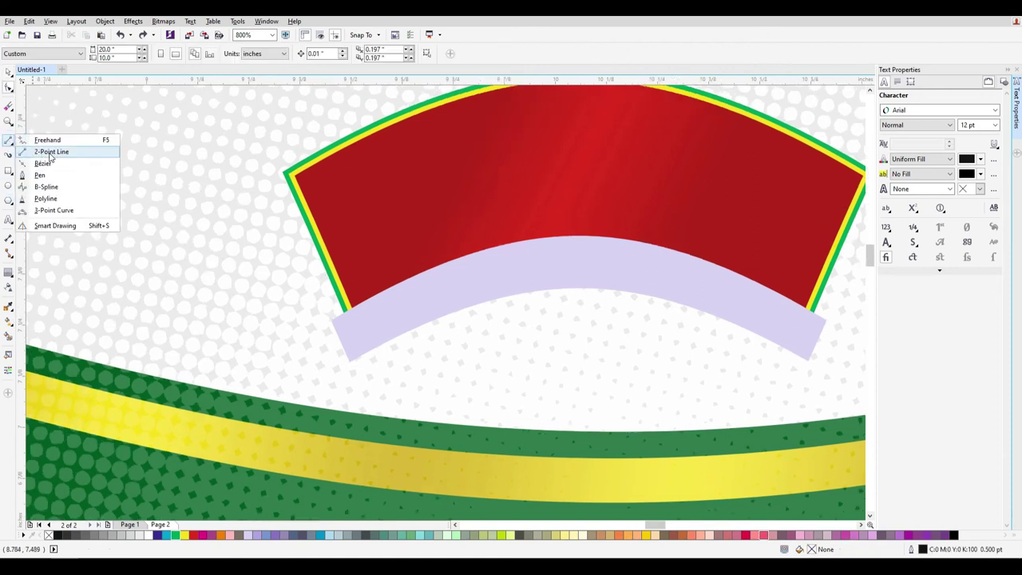
left_click(45, 149)
left_click_drag(378, 282, 430, 364)
left_click(8, 71)
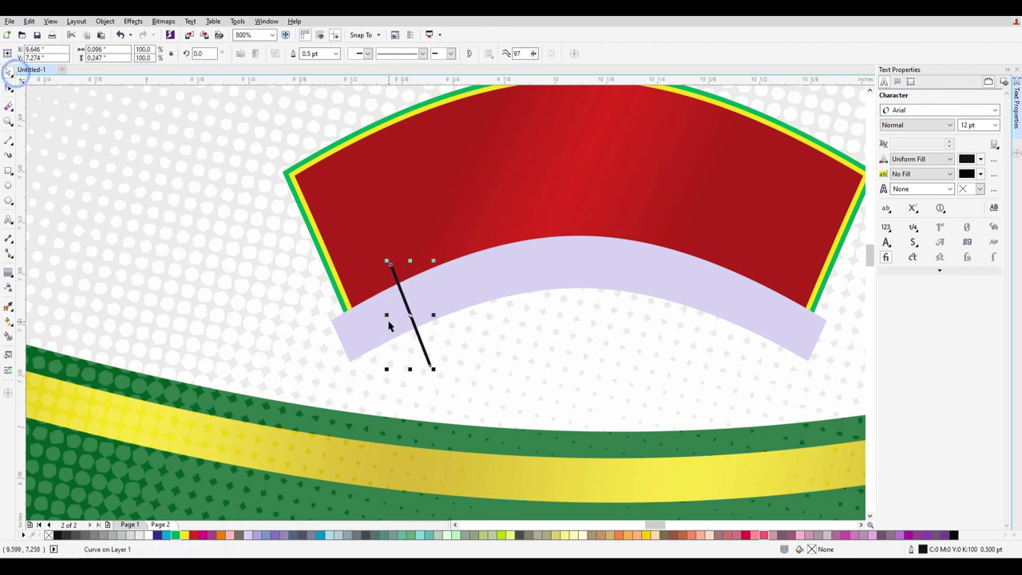
Convert the slanted line's outline to an object, trim the lavender band with it, and delete the line
left_click(105, 21)
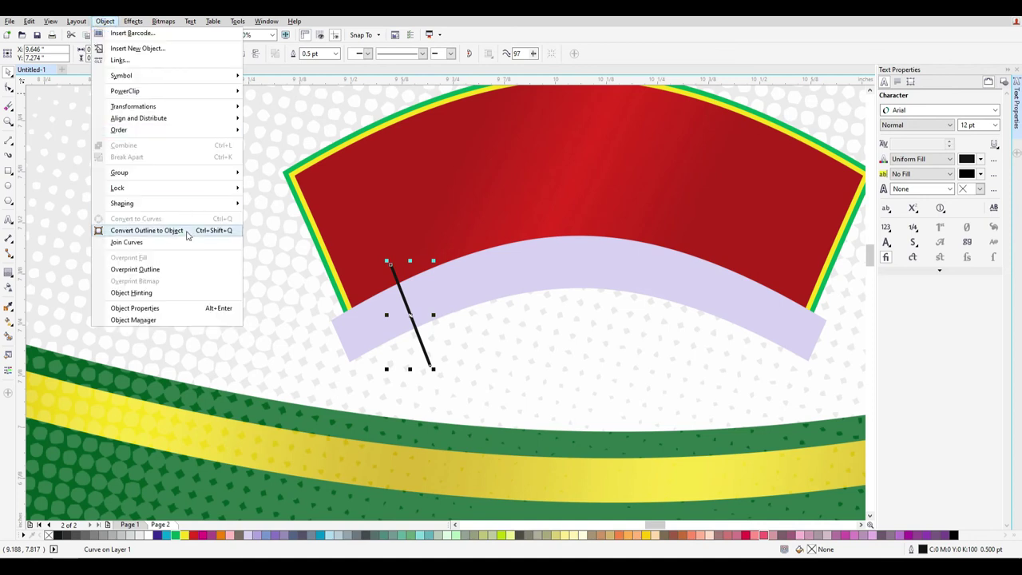
left_click(182, 231)
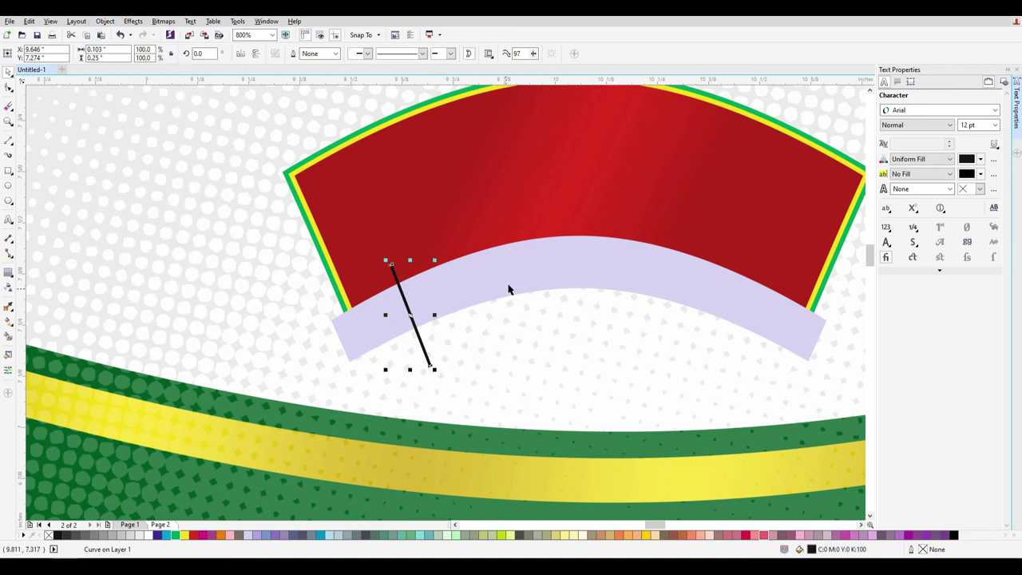
left_click(488, 262, "shift")
left_click(314, 55)
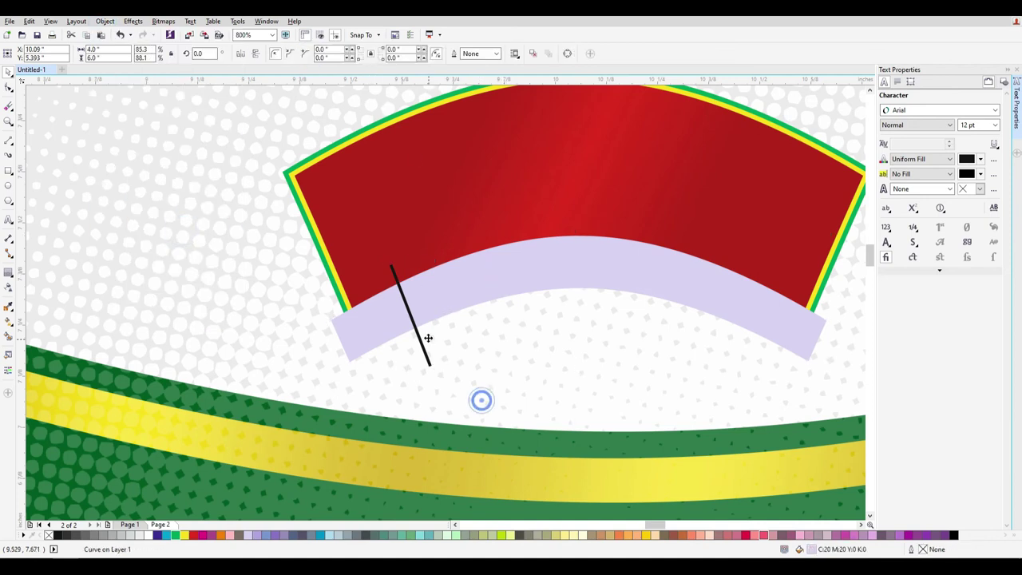
left_click_drag(428, 342, 393, 315)
key("Delete")
Break the trimmed lavender band apart and test moving its longer piece, undoing each move
left_click(395, 308)
right_click(447, 283)
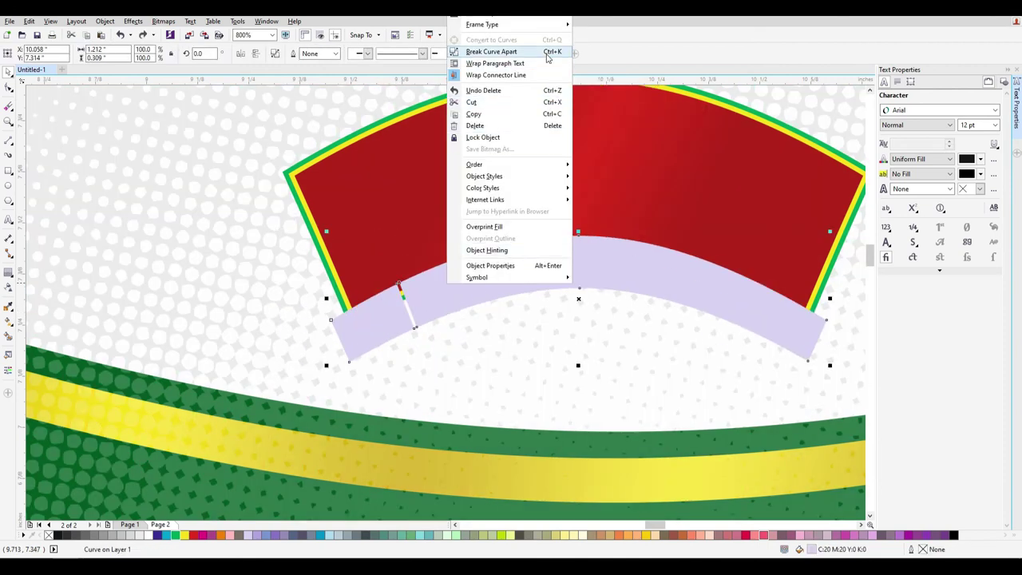
left_click(490, 48)
left_click_drag(494, 303, 509, 329)
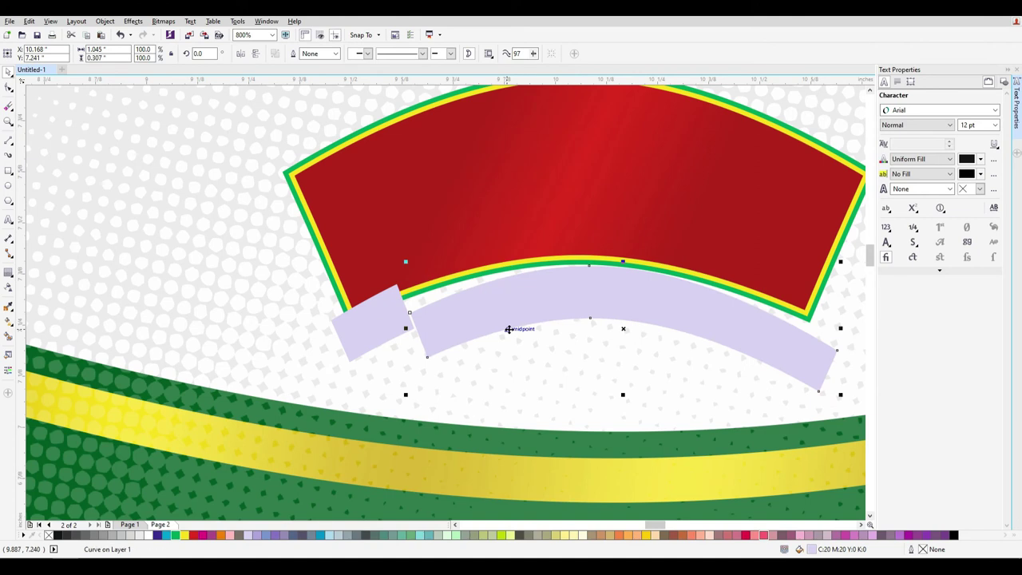
key("ctrl+z")
left_click_drag(476, 290, 475, 320)
key("ctrl+z")
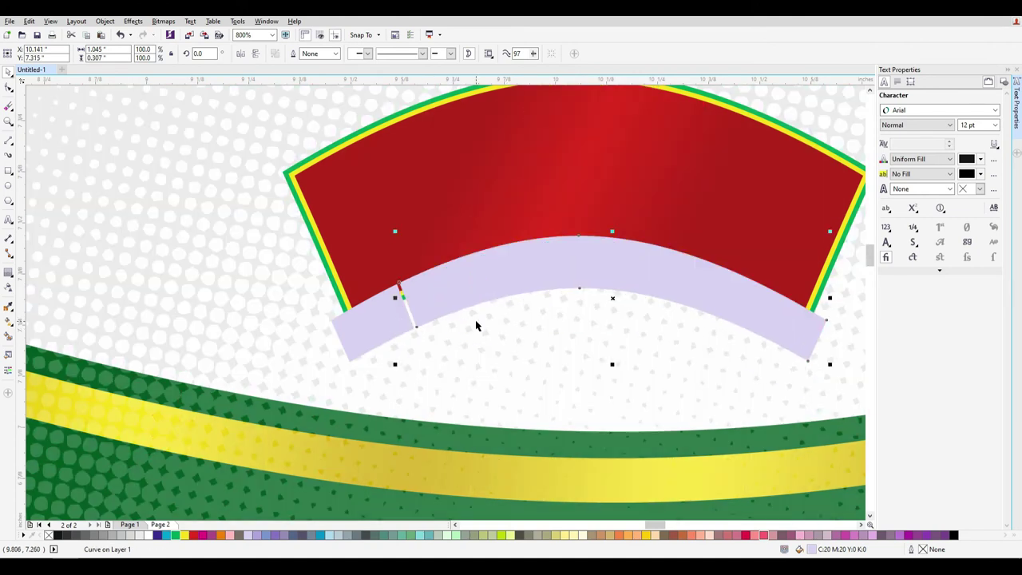
Restore the uncut lavender band and place a duplicate of it below, over the yellow stripe
scroll(529, 344, "down", 2)
key("Tab")
left_click_drag(587, 319, 591, 385)
left_click(603, 317)
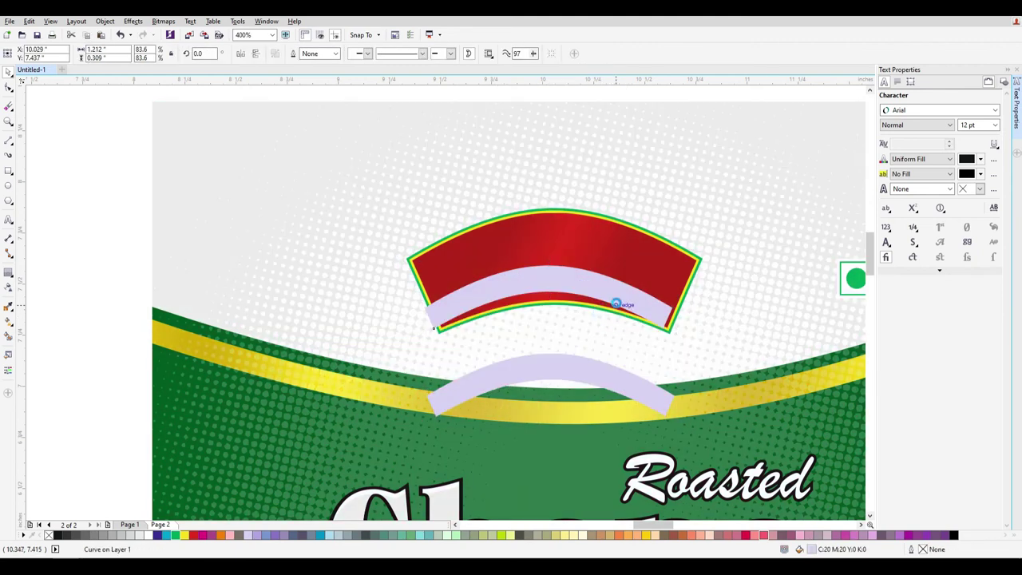
Draw a slanted 2-Point Line across the left part of the upper lavender band, about 0.105 by 0.25 inches
scroll(535, 354, "up", 2)
left_click(9, 141)
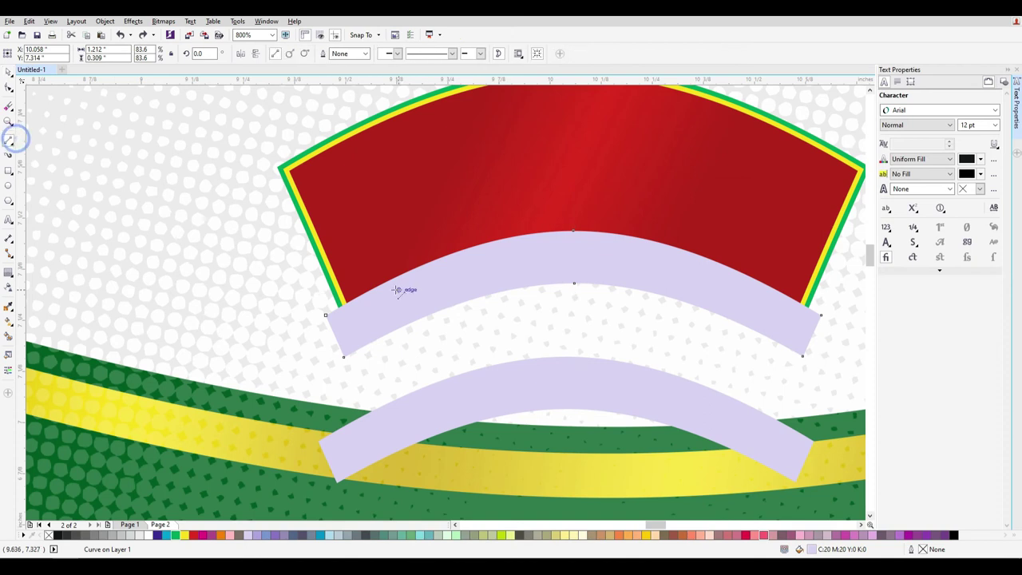
left_click(377, 270)
left_click(419, 371)
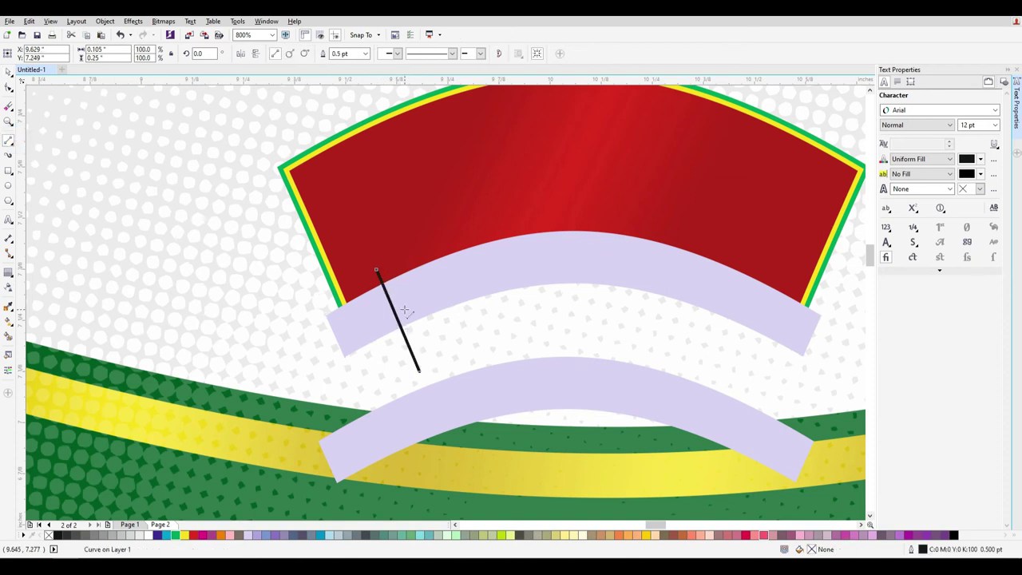
Convert the new slanted line's outline to an object and trim the upper lavender band with it
left_click(8, 71)
left_click(104, 21)
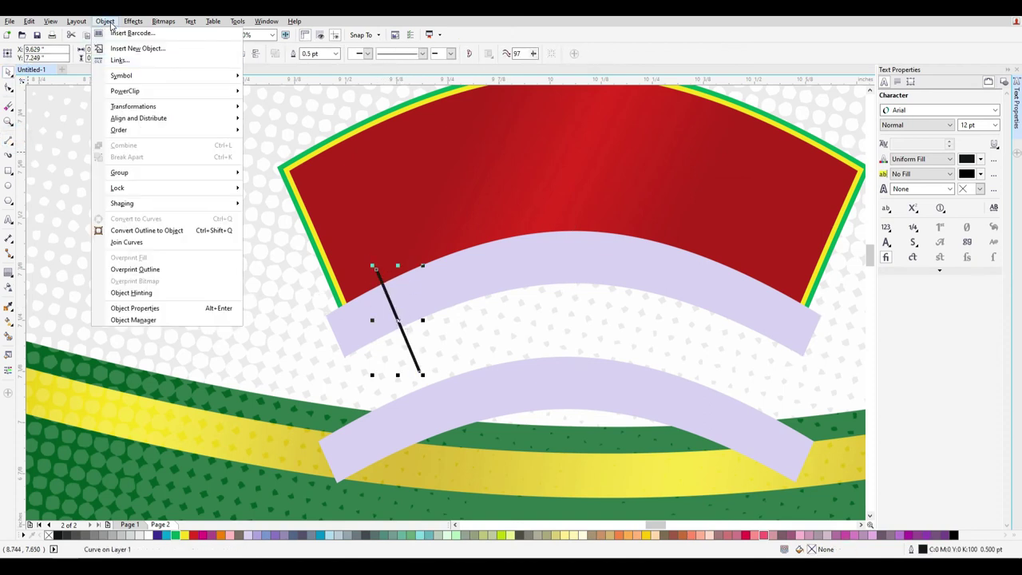
left_click(176, 231)
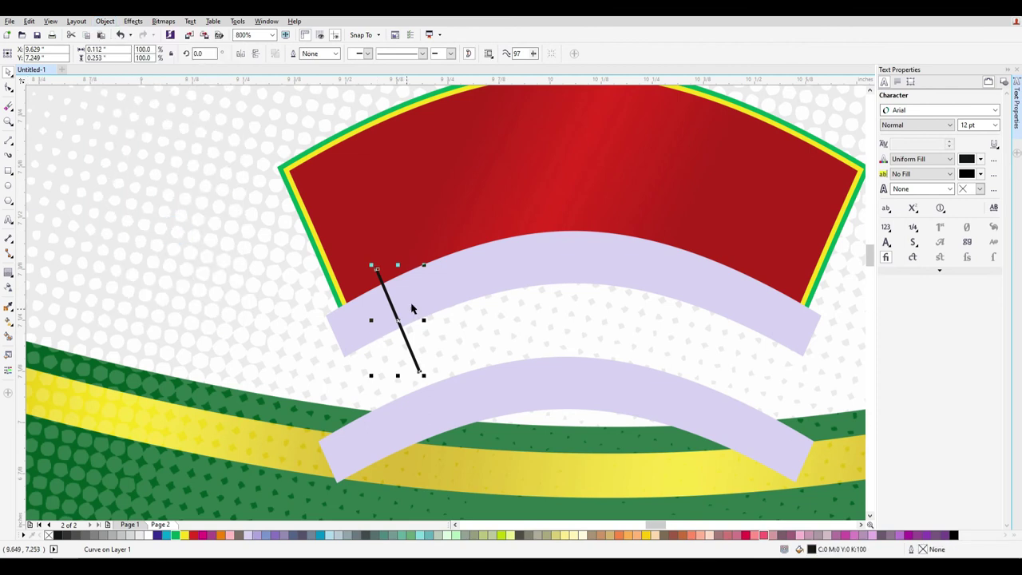
left_click(475, 274, "shift")
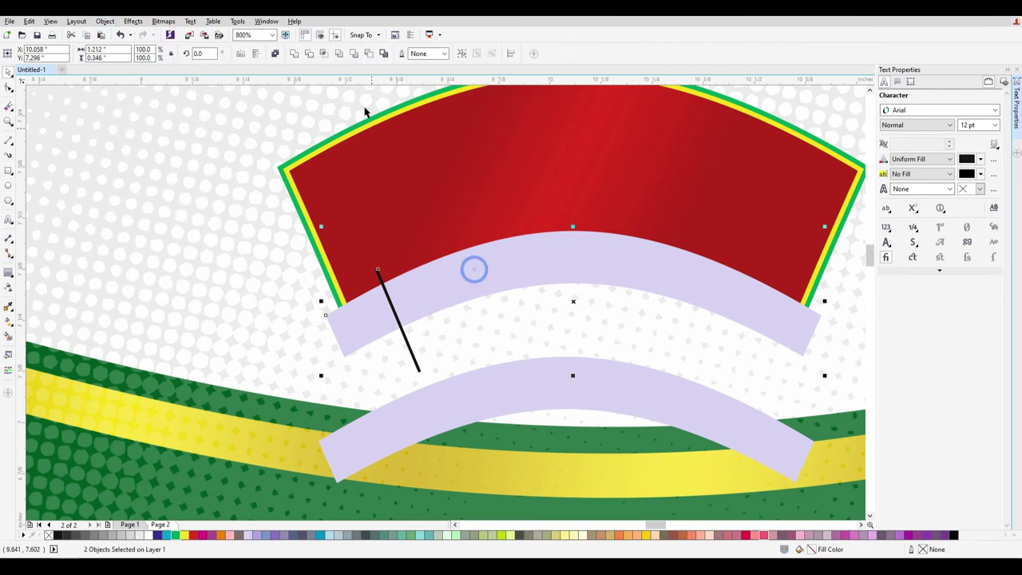
left_click(310, 53)
right_click(447, 278)
left_click(254, 281)
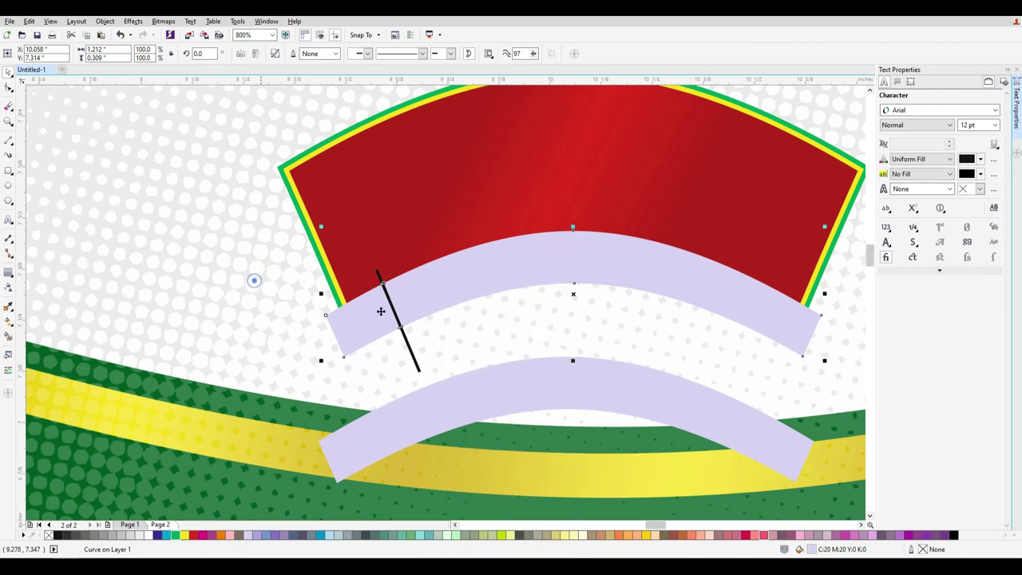
Break the trimmed band apart, delete the cutting line and the longer piece, and move the short end piece away to the left
right_click(433, 284)
left_click(506, 48)
left_click_drag(401, 325, 406, 275)
left_click(360, 326, "shift")
left_click(520, 276)
key("Delete")
left_click_drag(380, 349, 295, 350)
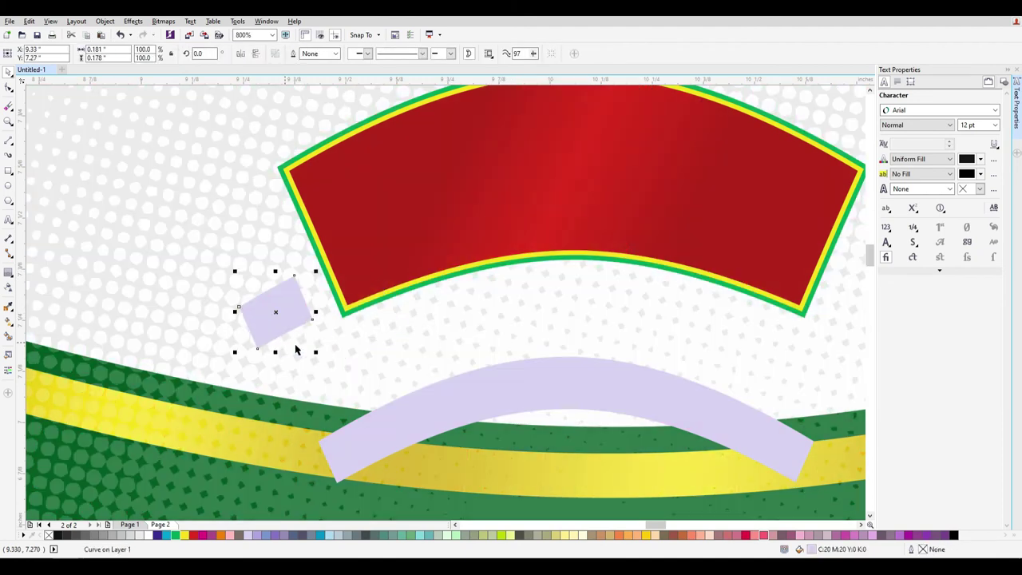
Reshape the short piece's left edge with the Shape tool, pulling its middle inward into a curved swallowtail notch
left_click(9, 88)
scroll(284, 367, "up", 1)
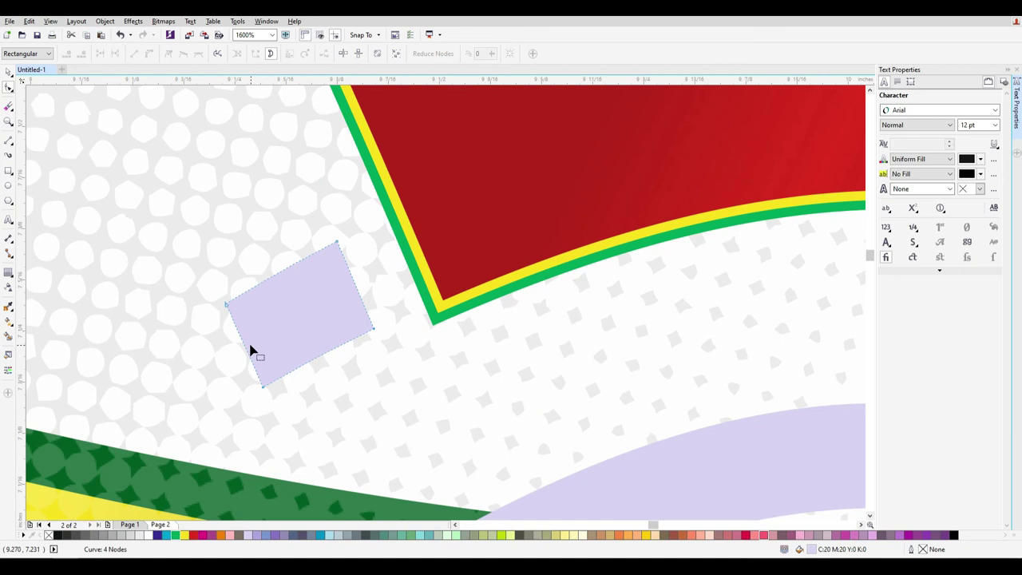
left_click(247, 351)
left_click_drag(245, 349, 285, 322)
left_click(283, 319)
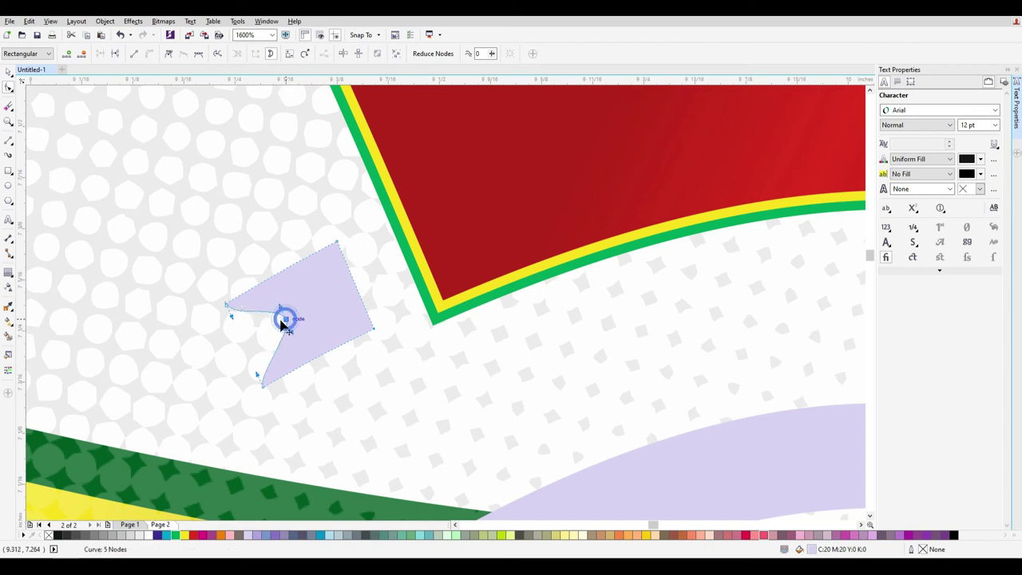
Move the duplicate lavender band up over the emblem's lower edge and nudge it down 0.01 inch
left_click(10, 73)
scroll(511, 329, "down", 3)
left_click(666, 356)
left_click_drag(678, 381, 681, 317)
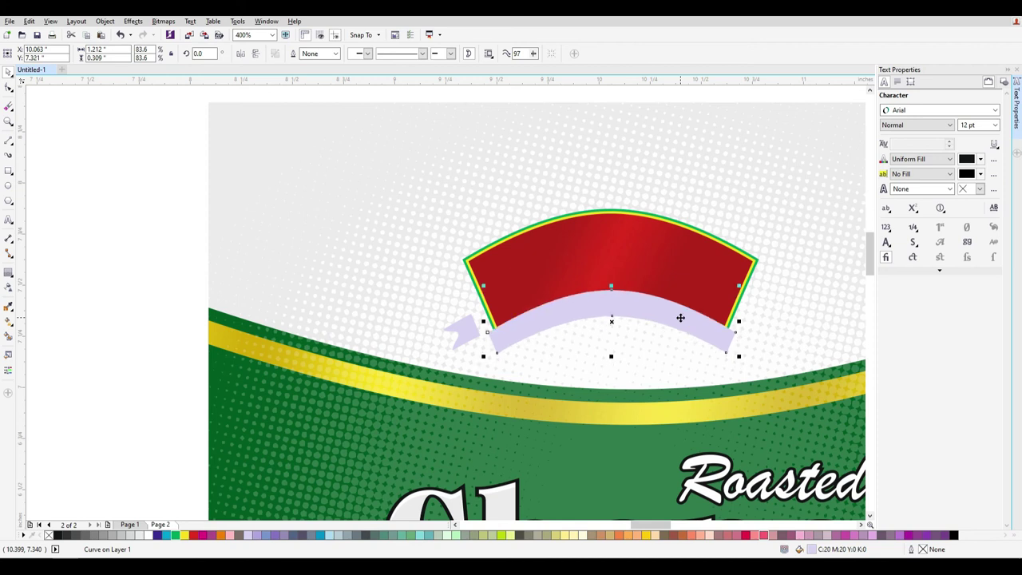
key("Down")
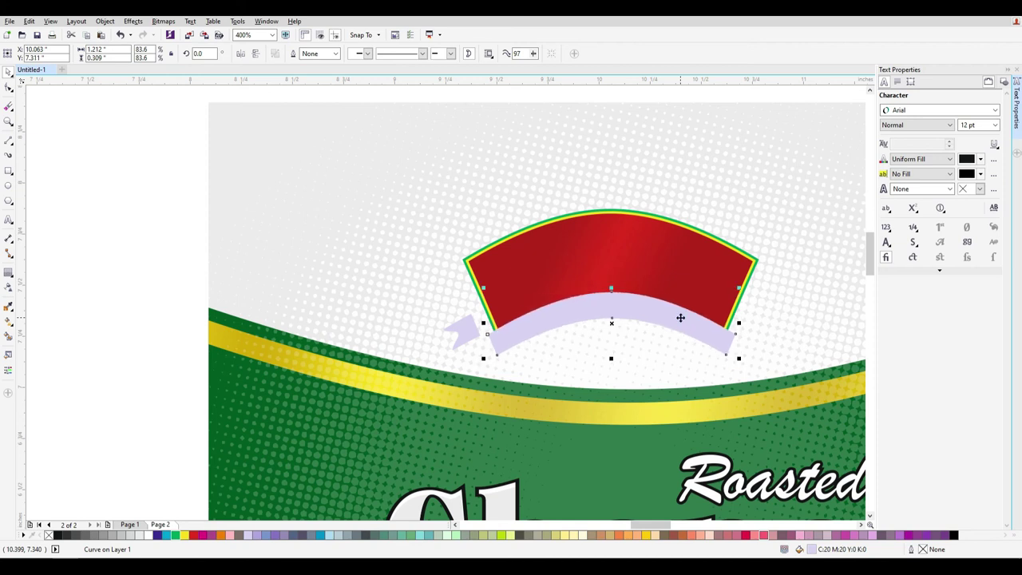
Tuck the notched tail against the lavender band's left end and recolor the band blue, C:60 M:40 Y:0 K:0
left_click(662, 297)
scroll(662, 297, "up", 2)
left_click_drag(257, 374, 305, 386)
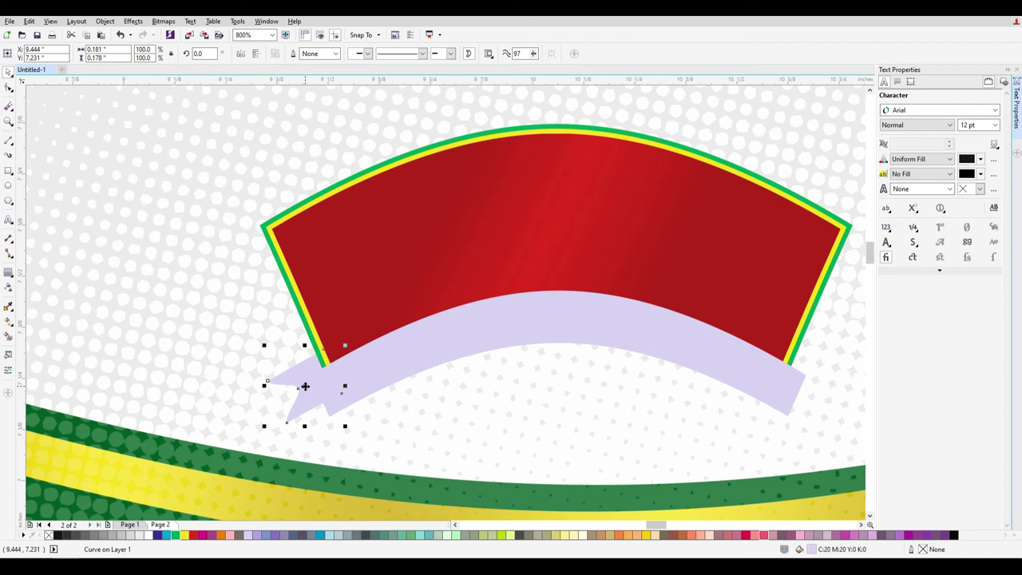
scroll(400, 358, "up", 1)
left_click(413, 430)
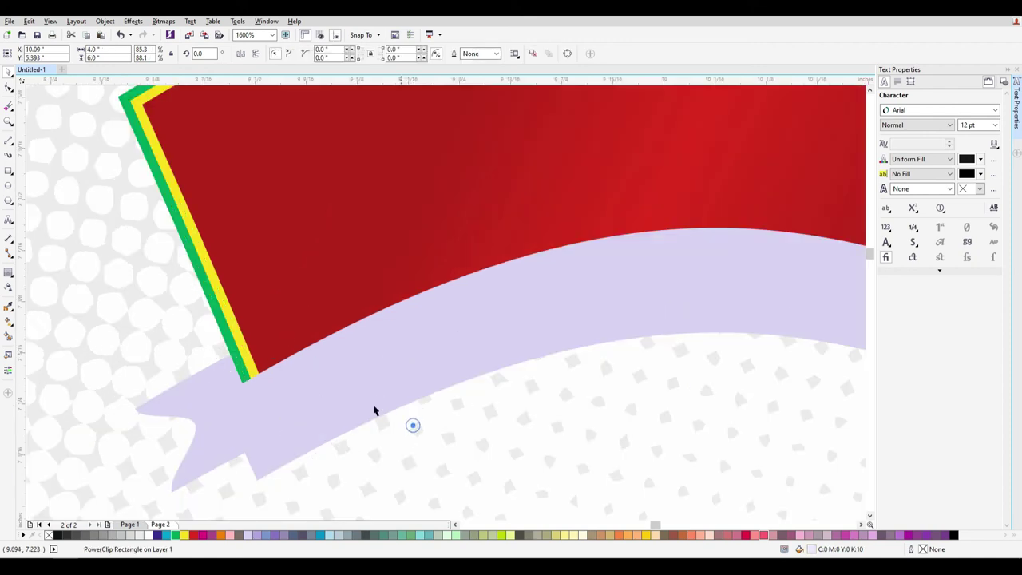
left_click_drag(230, 392, 206, 388)
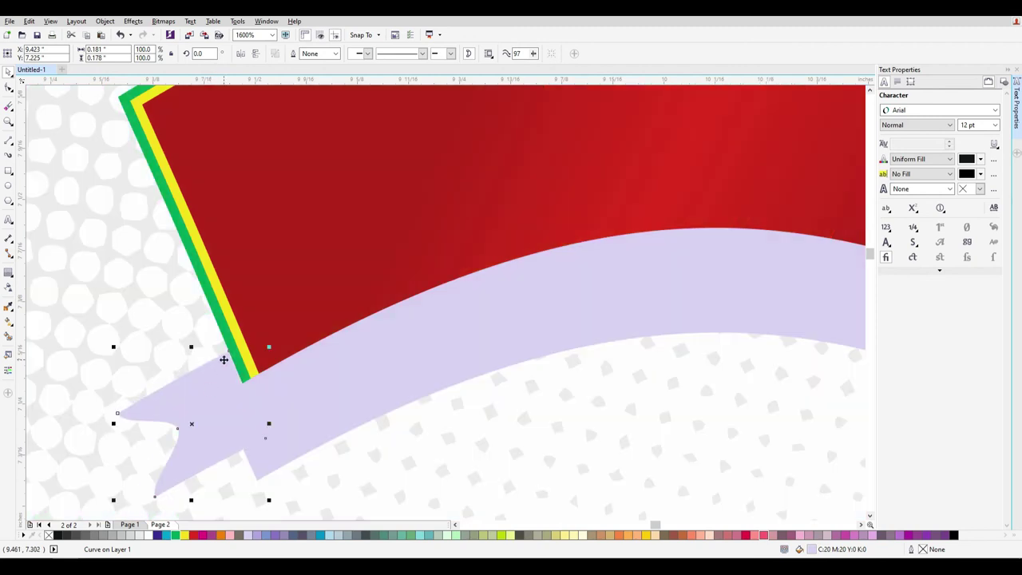
left_click(257, 414)
left_click(266, 534)
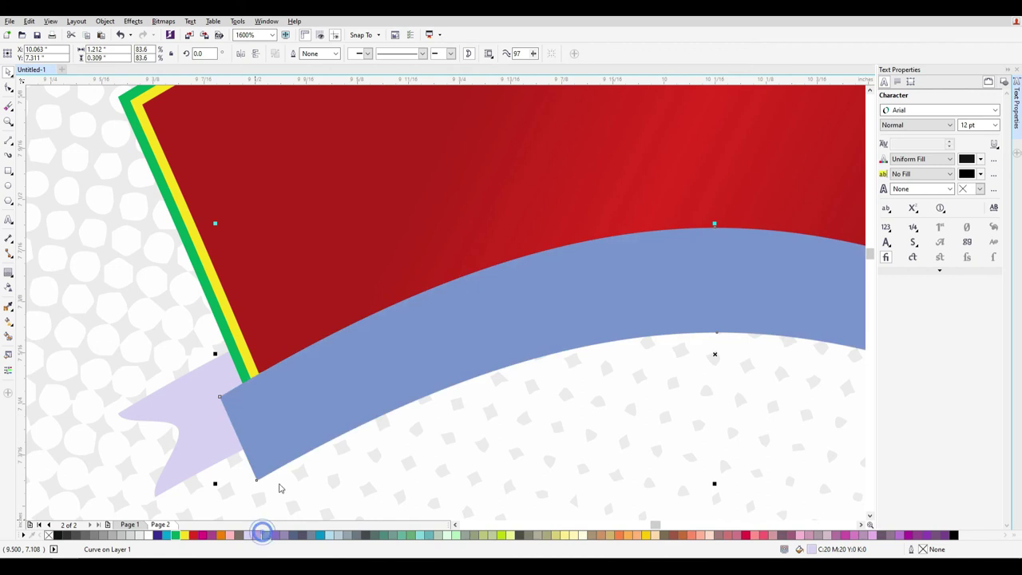
Draw a closed Bezier fold shape joining the tail's upper corner, the blue band's upper left corner and the green border's lower corner
left_click(14, 142)
left_click(40, 162)
scroll(248, 376, "up", 1)
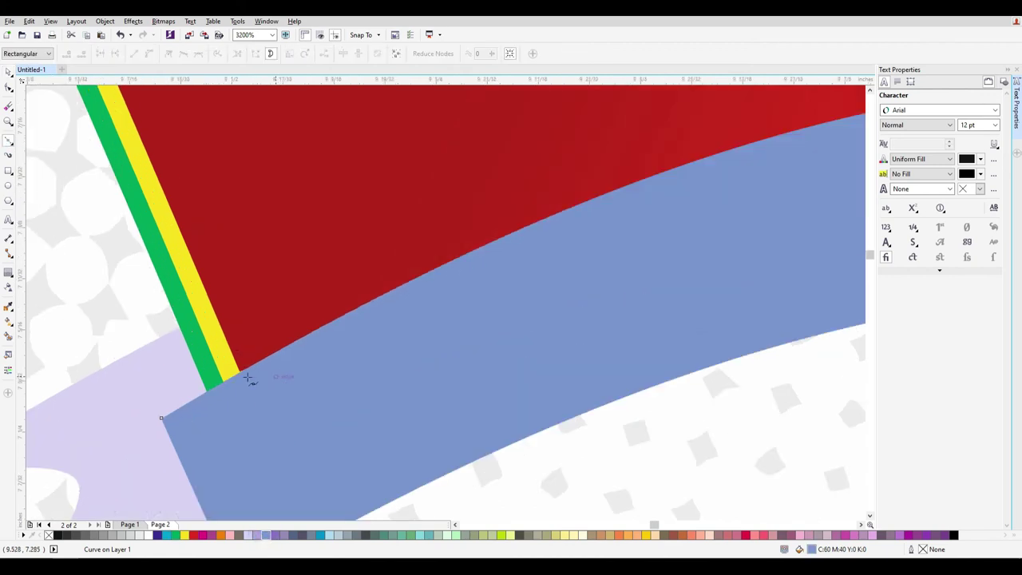
left_click_drag(181, 328, 169, 387)
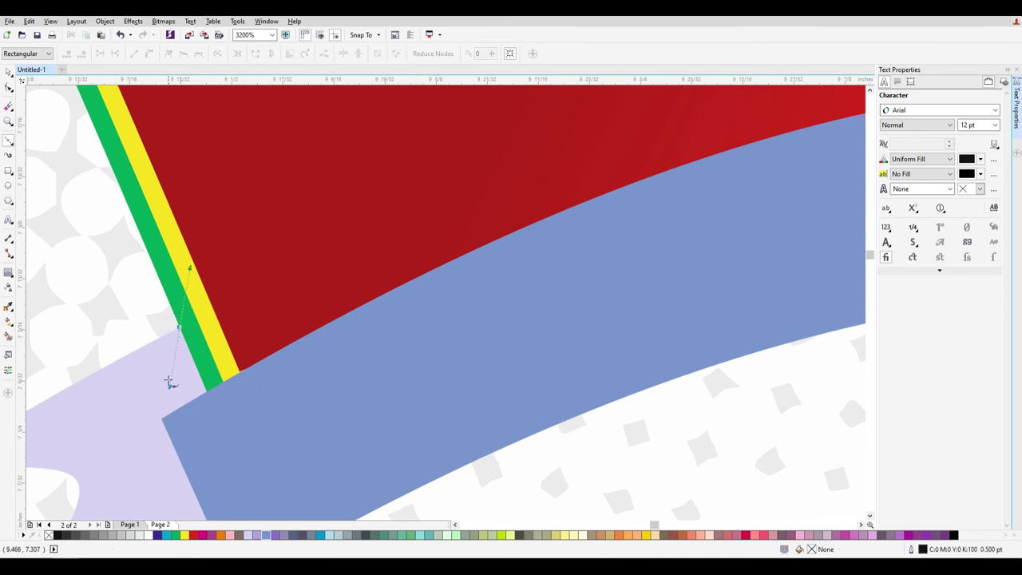
left_click(162, 418)
key("space")
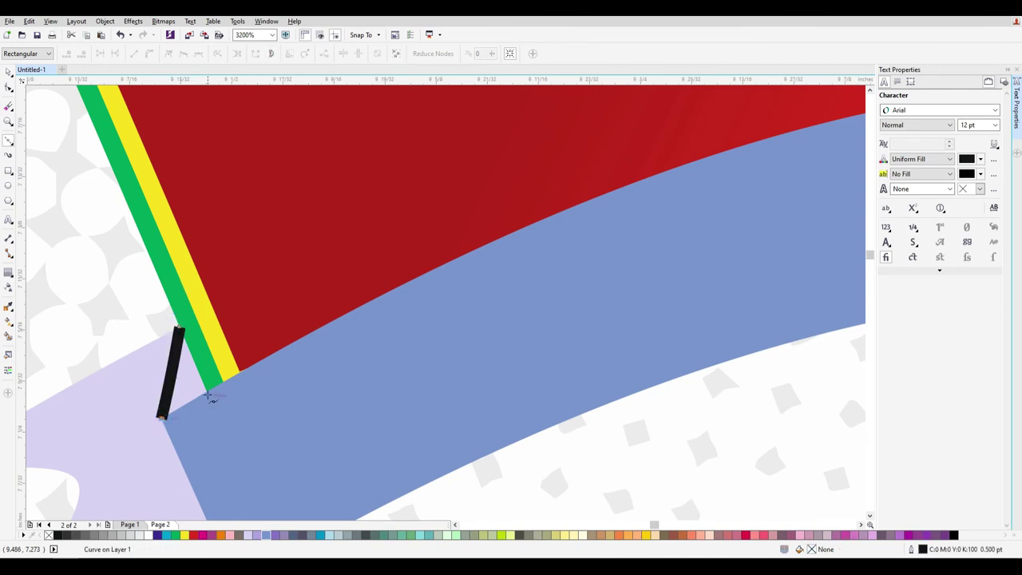
left_click(206, 392)
left_click(162, 417)
left_click(179, 329)
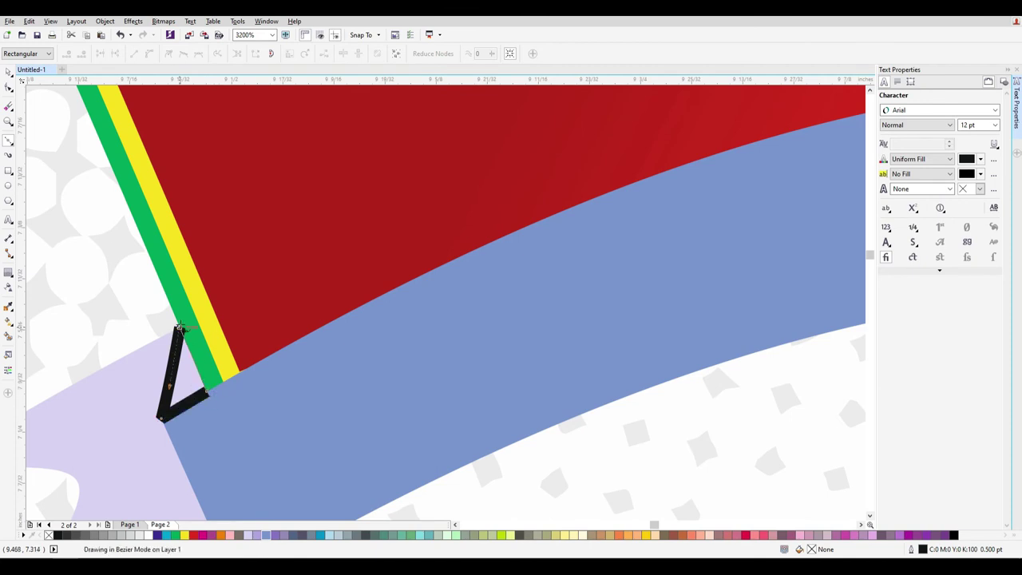
left_click(206, 392)
Remove the fold shape's outline and fill it with dark red, C:11 M:100 Y:100 K:52
right_click(47, 535)
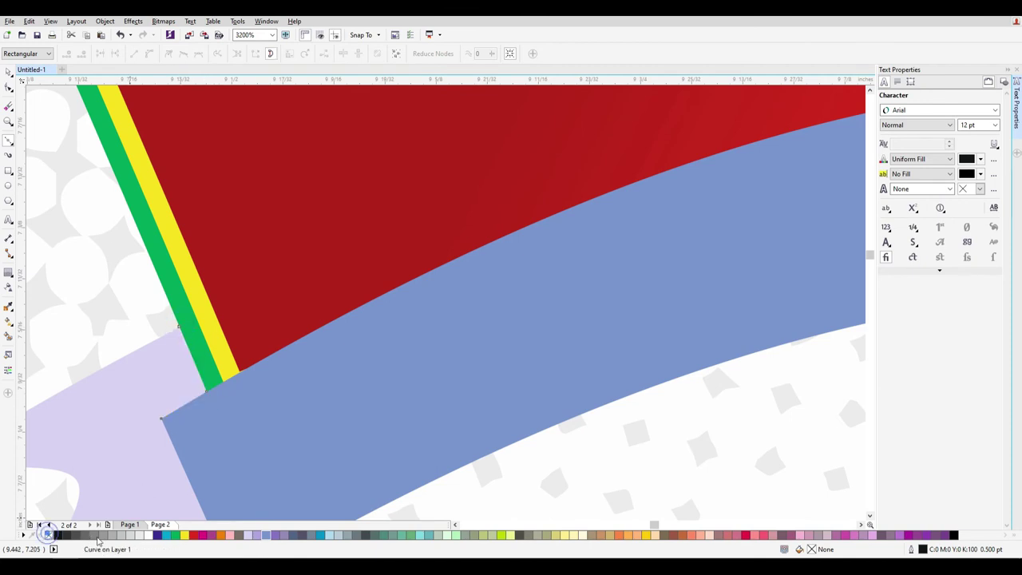
left_click(192, 535)
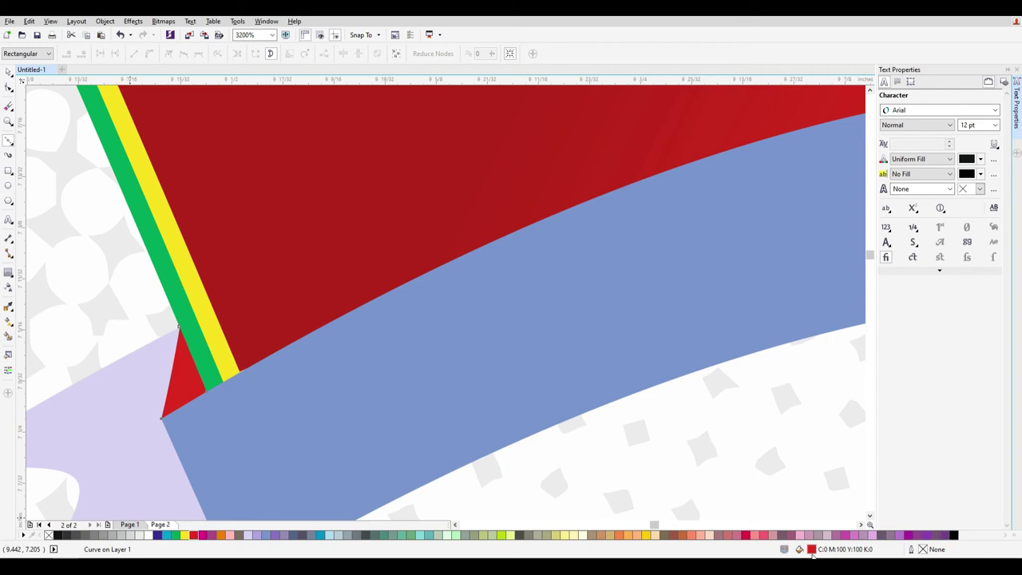
key("shift+F11")
left_click_drag(649, 214, 673, 226)
key("Return")
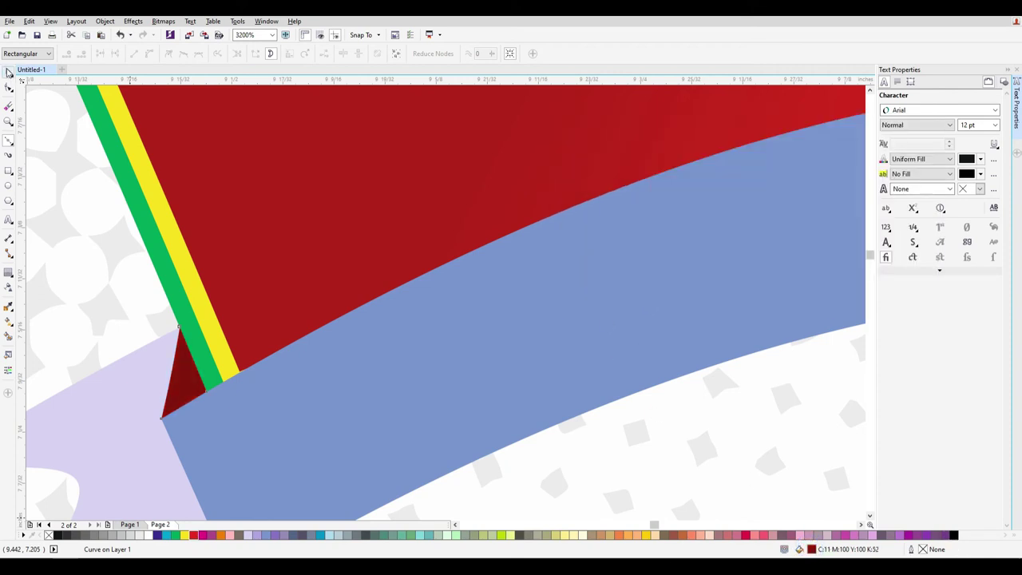
Copy the emblem's red gradient fill onto the blue band and the notched tail
left_click(9, 72)
left_click(55, 199)
scroll(253, 414, "down", 2)
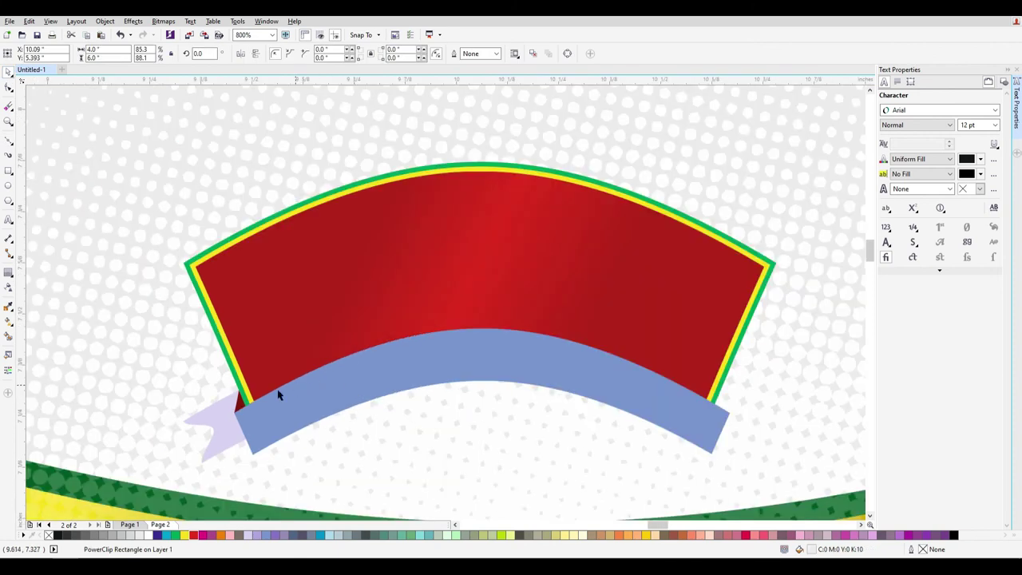
left_click(210, 415)
left_click(241, 406, "shift")
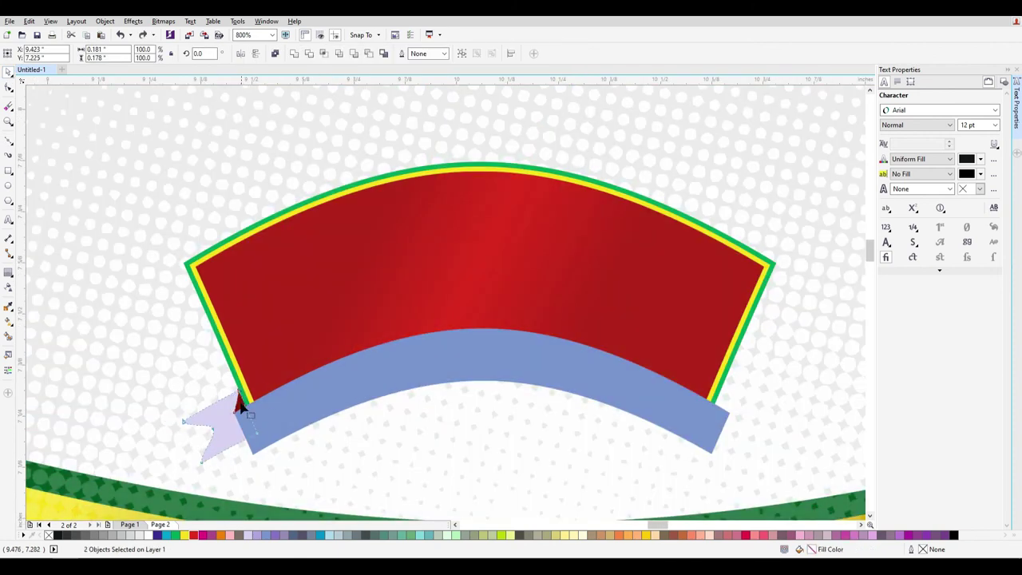
key("F10")
left_click(6, 72)
left_click(479, 256)
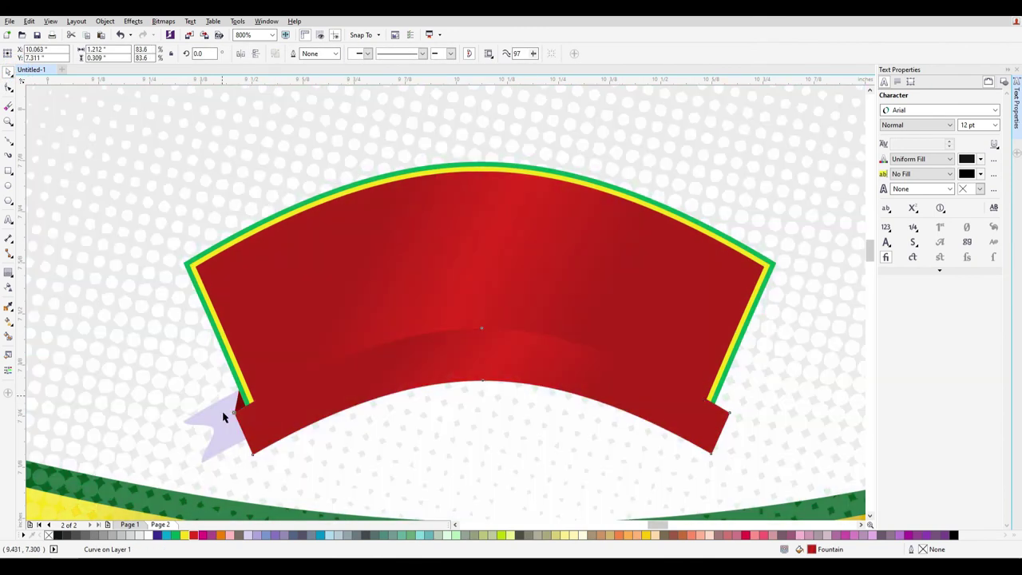
Adjust the lower band's gradient with Interactive Fill to a short horizontal span, placing the bright highlight at the band's center
left_click(273, 433)
key("g")
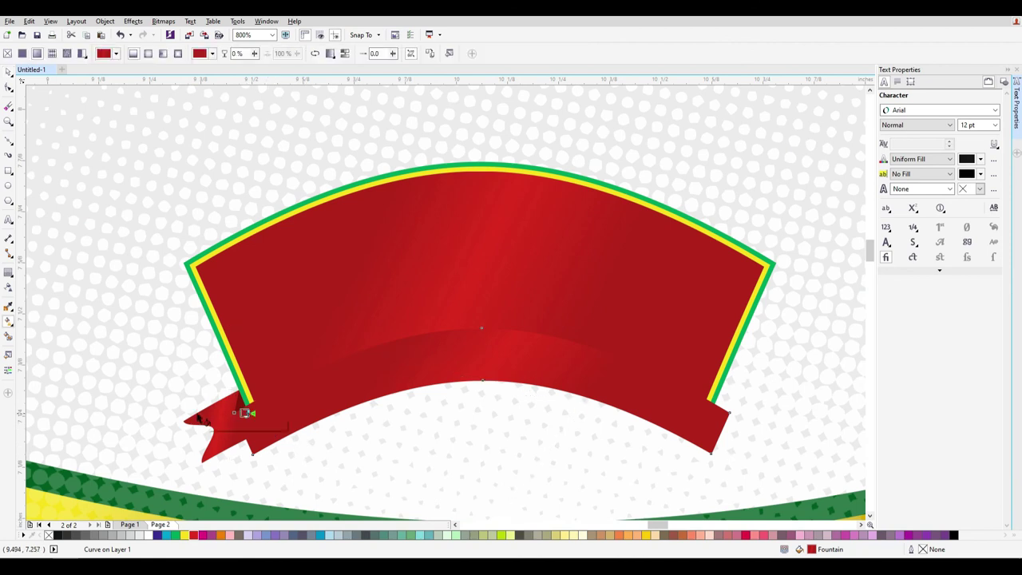
left_click_drag(160, 421, 191, 385)
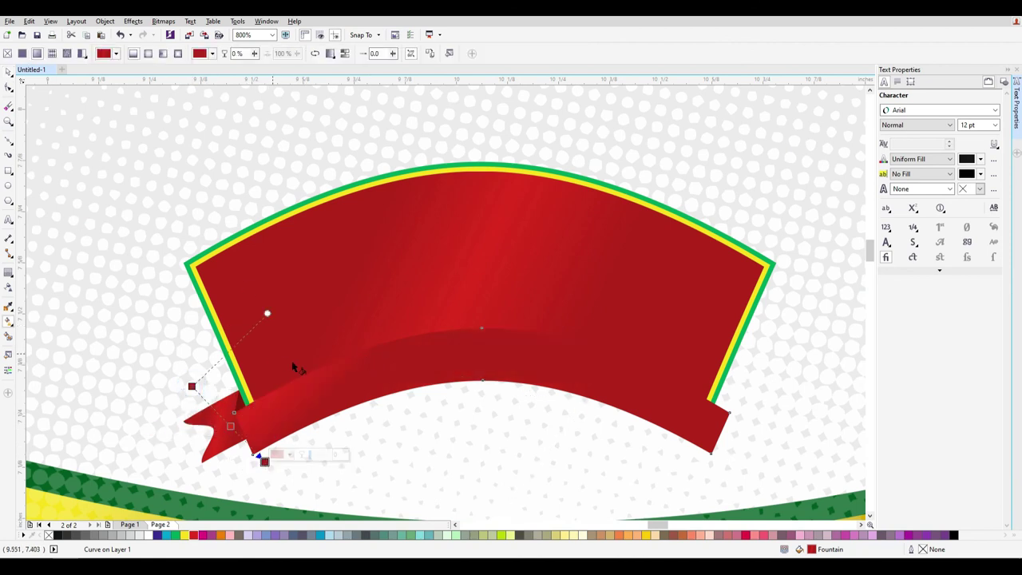
left_click_drag(408, 305, 545, 280)
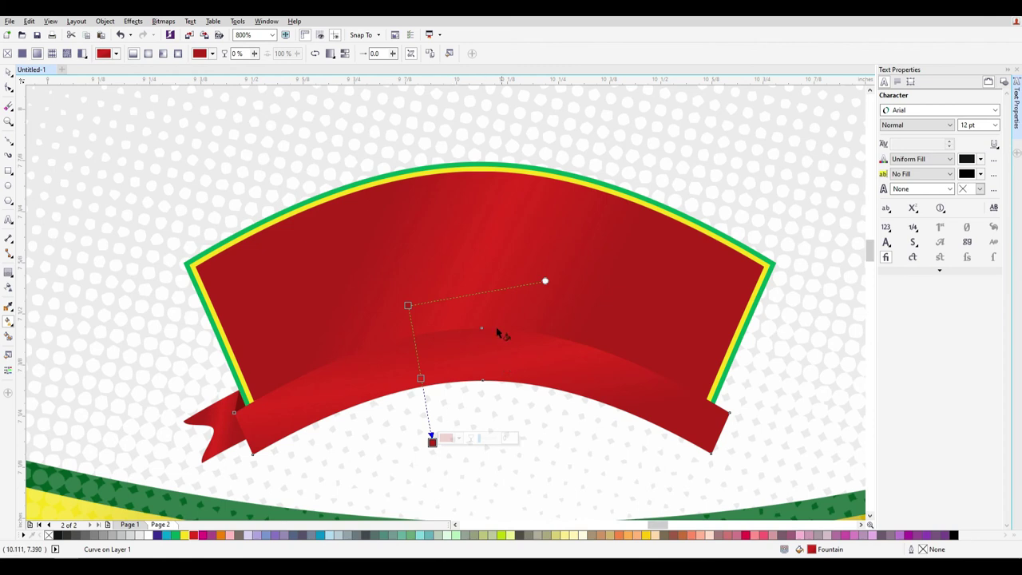
left_click_drag(490, 303, 486, 418)
left_click_drag(417, 360, 525, 353)
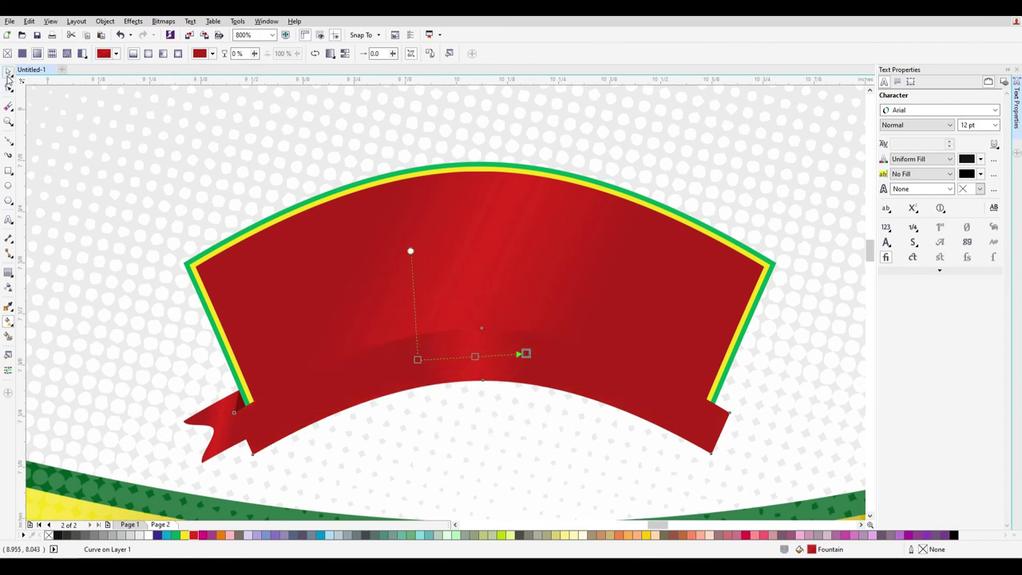
Adjust the notched tail's gradient to a short horizontal span, with its bright highlight next to the dark red fold
left_click(8, 72)
left_click(223, 426)
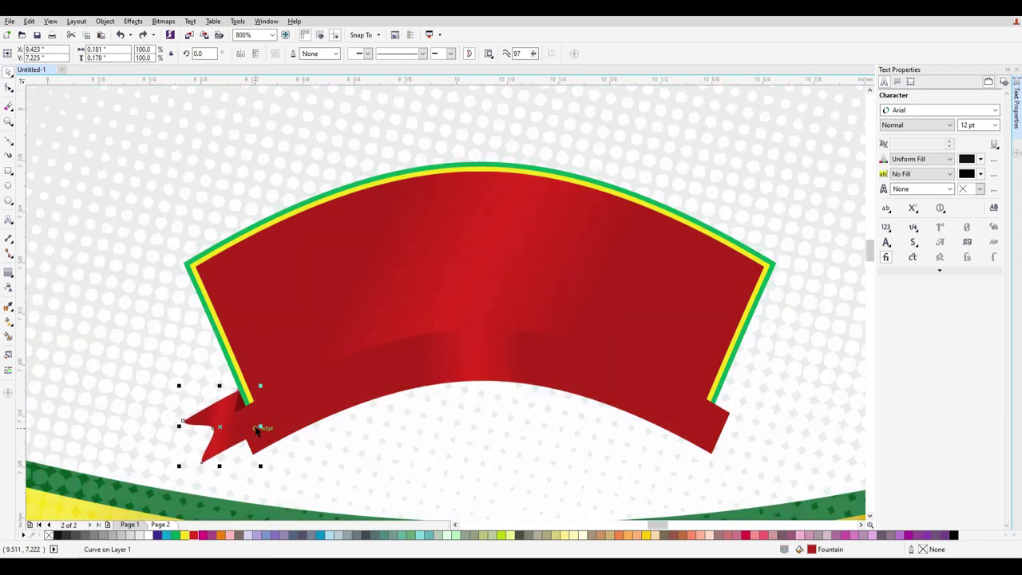
key("g")
mouse_move(247, 388)
left_mouse_down()
mouse_move(221, 449)
mouse_move(258, 399)
mouse_move(209, 459)
left_mouse_up()
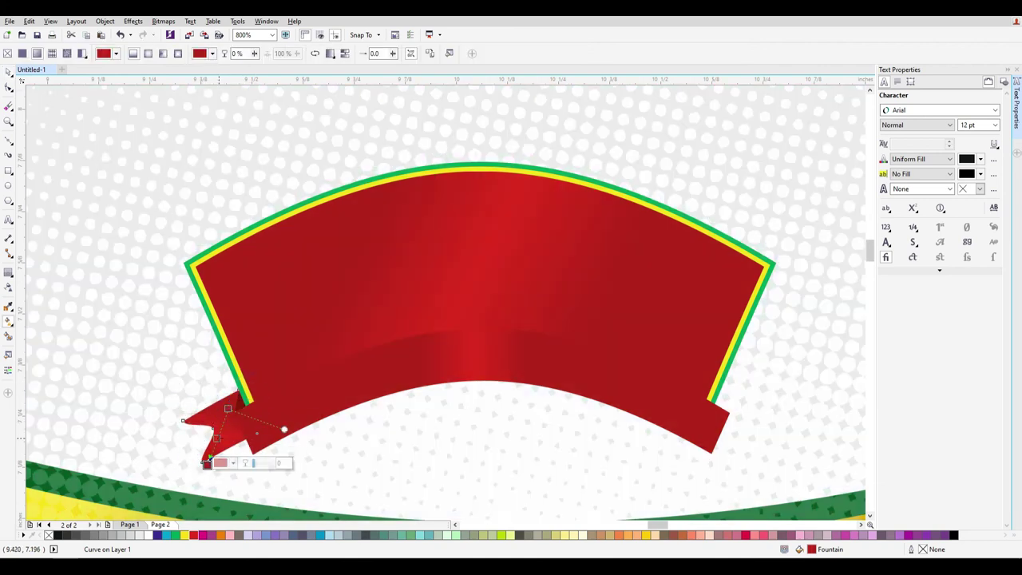
left_click_drag(217, 412, 261, 414)
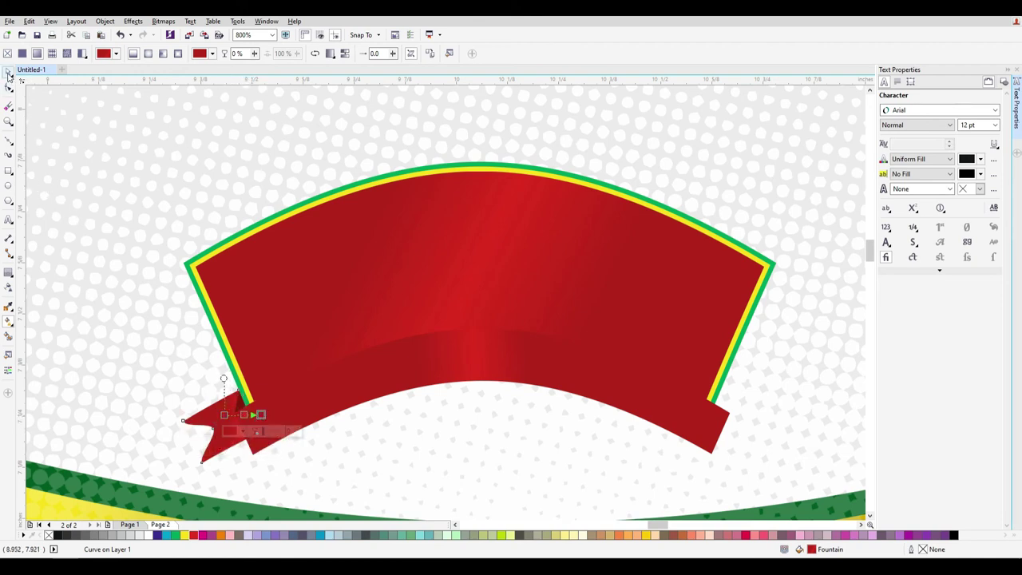
Place a mirrored copy of the notched tail and dark red fold at the right end of the lower band
left_click(8, 74)
left_click(205, 427)
left_click(237, 405, "shift")
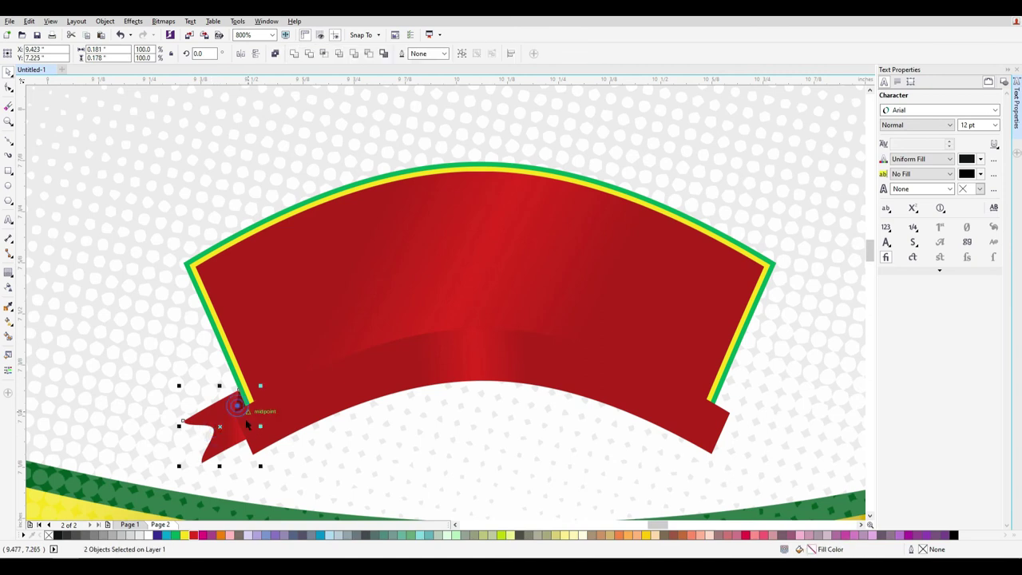
left_click(179, 426, "shift")
right_click(320, 455)
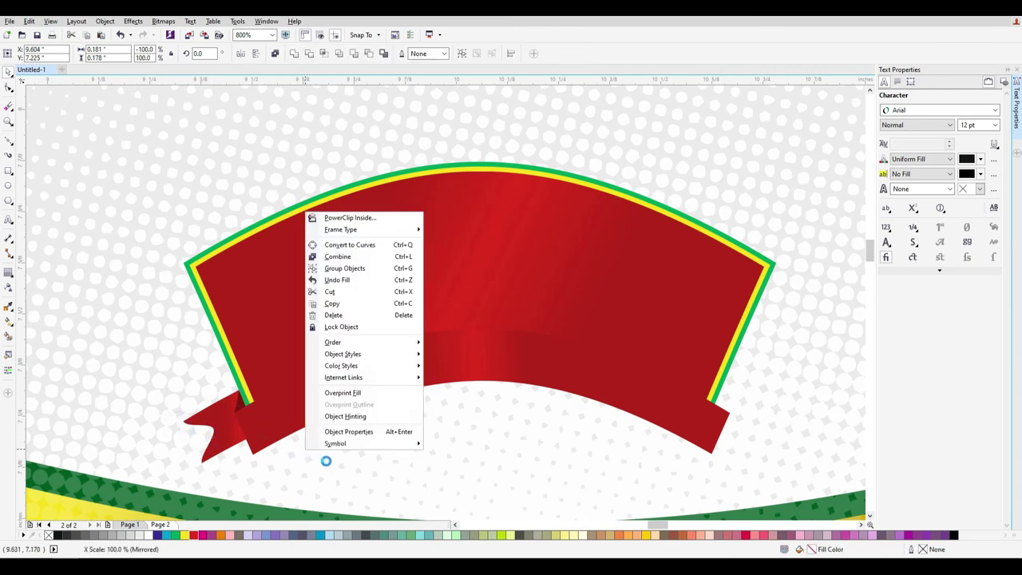
left_click(361, 471)
left_click(235, 407)
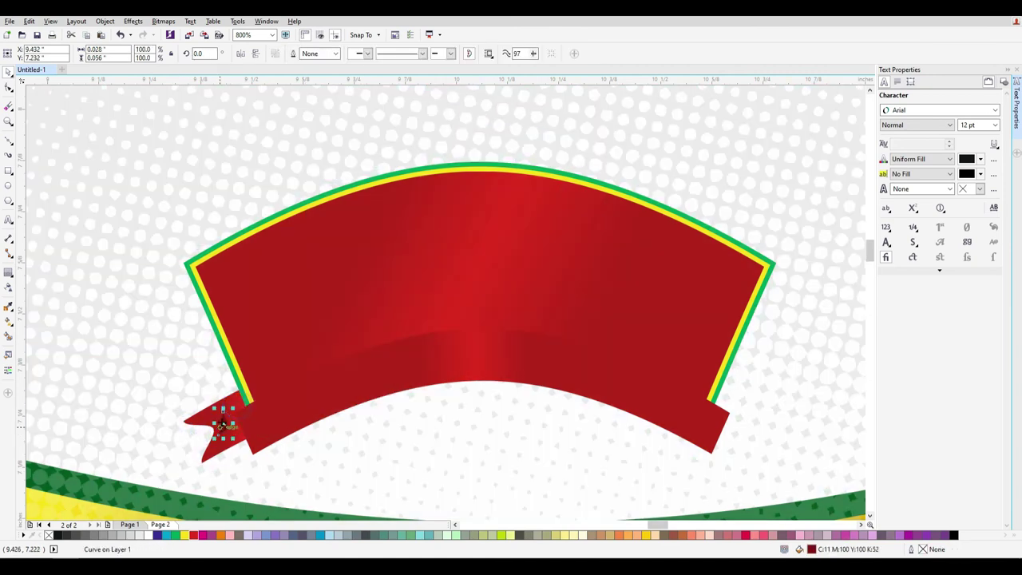
left_click(186, 426, "shift")
left_click_drag(178, 426, 736, 427)
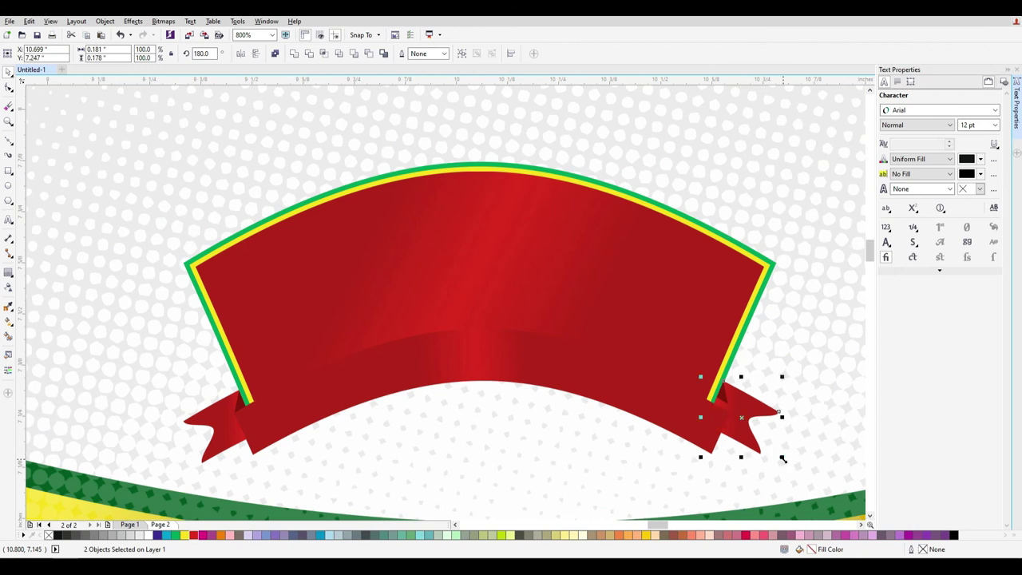
scroll(754, 446, "up", 1)
left_click(811, 435)
key("Tab")
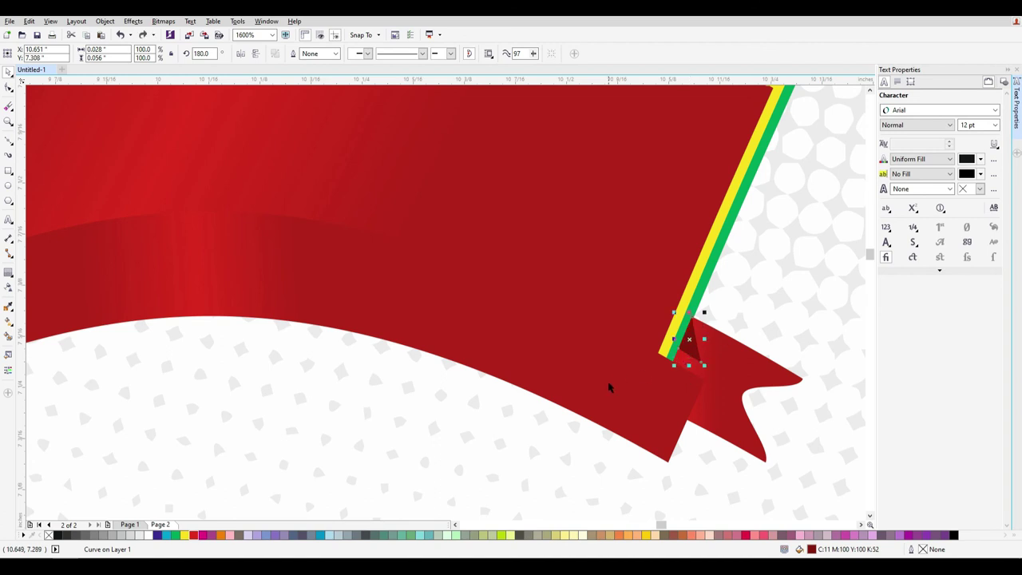
scroll(608, 387, "down", 2)
scroll(641, 423, "up", 1)
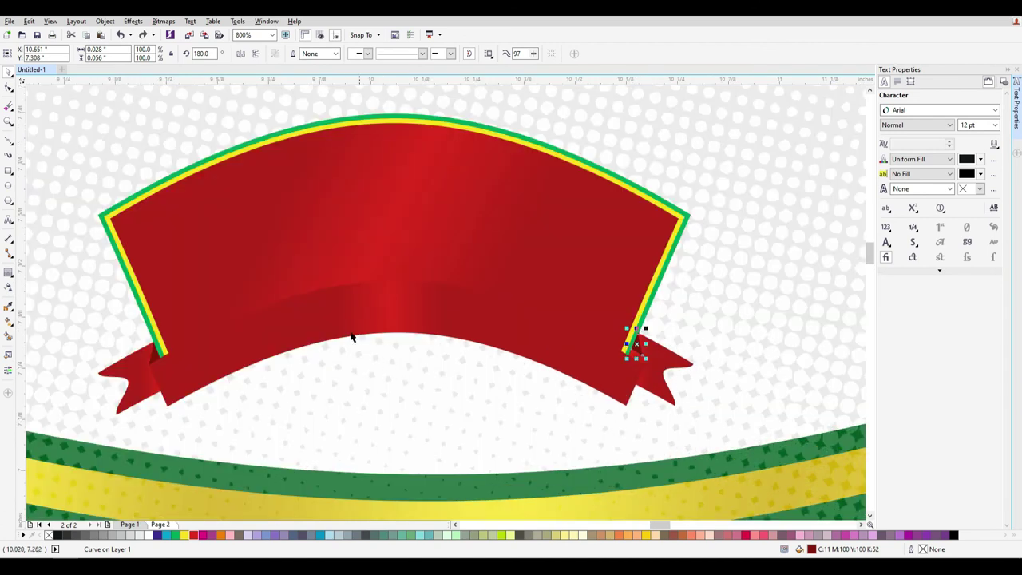
Align the yellow and green borders horizontally with the emblem's lower band
left_click_drag(339, 327, 340, 368)
key("ctrl+z")
left_click(186, 208, "shift")
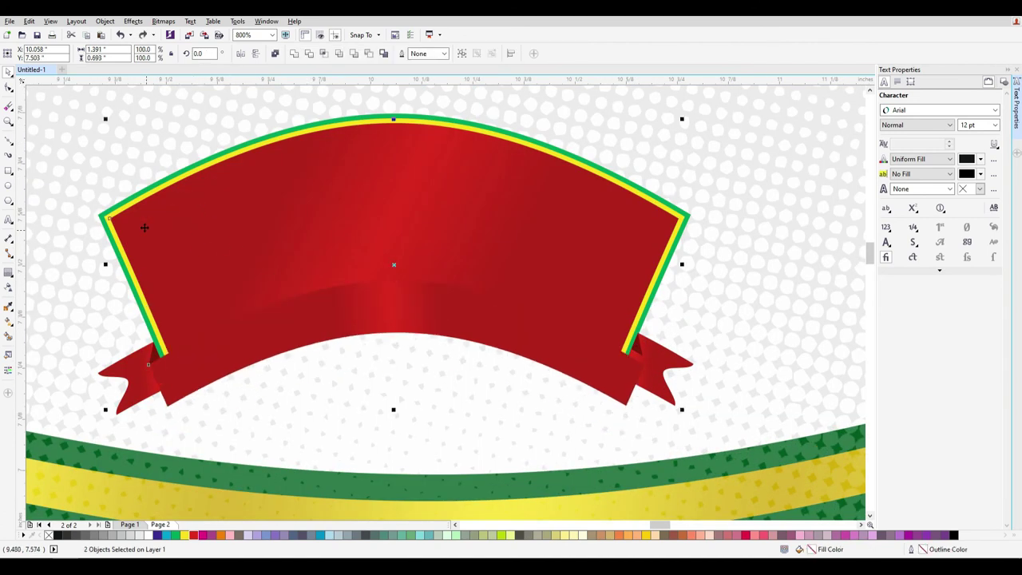
left_click(120, 206)
left_click(237, 343, "shift")
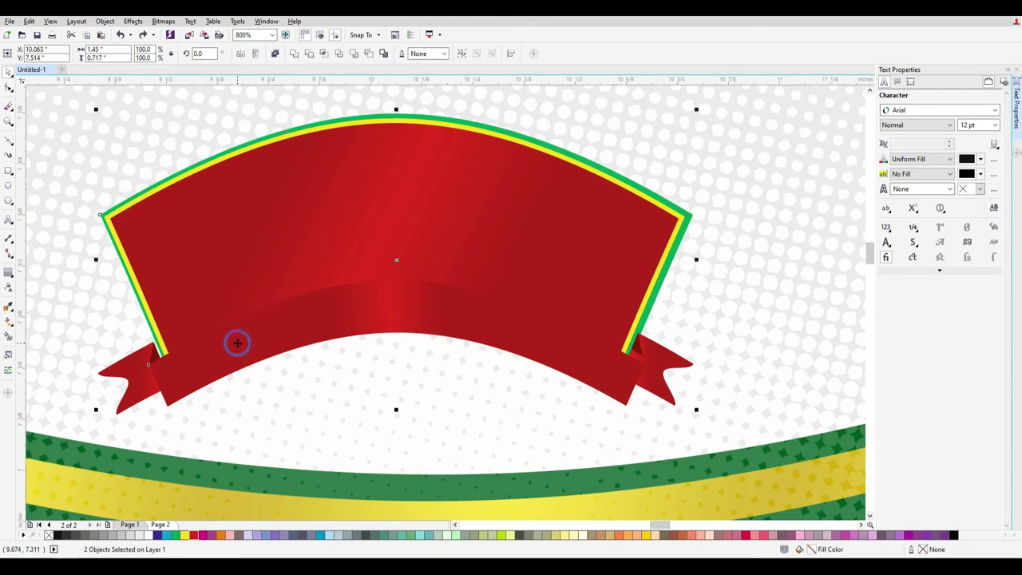
key("Left")
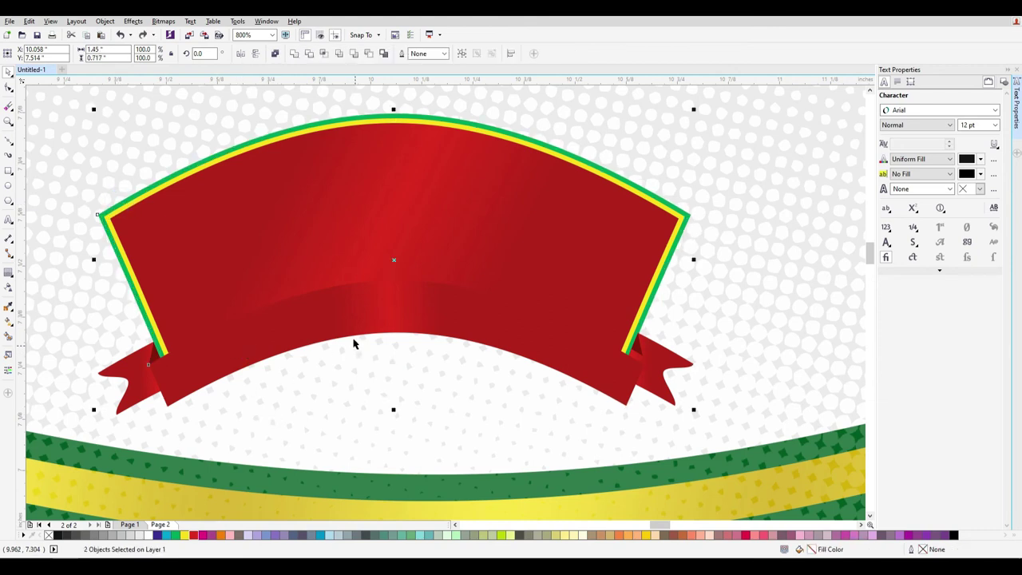
Delete the mirrored duplicate of the pouch and the stray tail piece lying over it
scroll(237, 239, "down", 2)
left_click(294, 349)
left_click(149, 282)
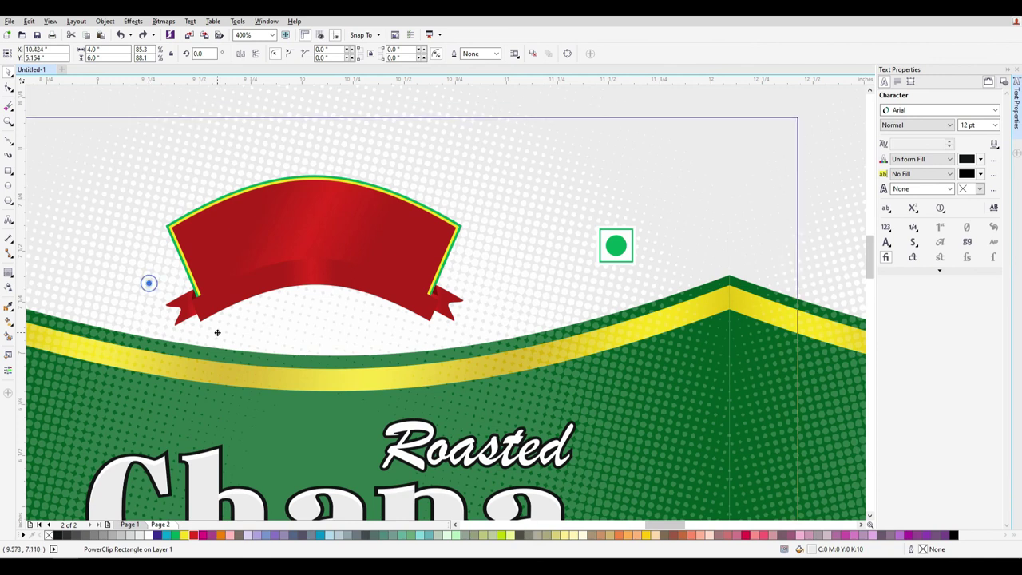
scroll(212, 324, "down", 4)
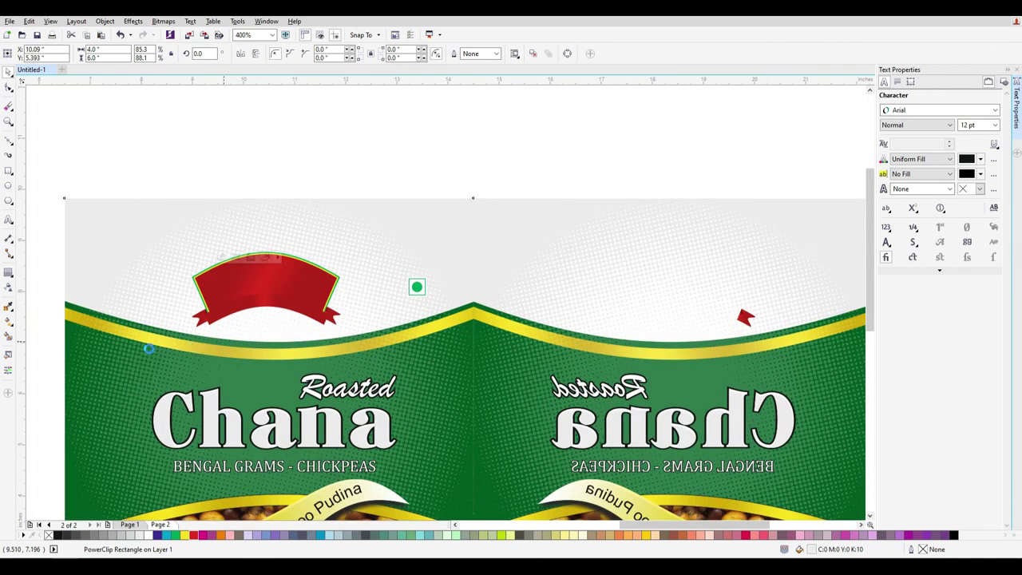
scroll(148, 349, "down", 3)
left_click(416, 347)
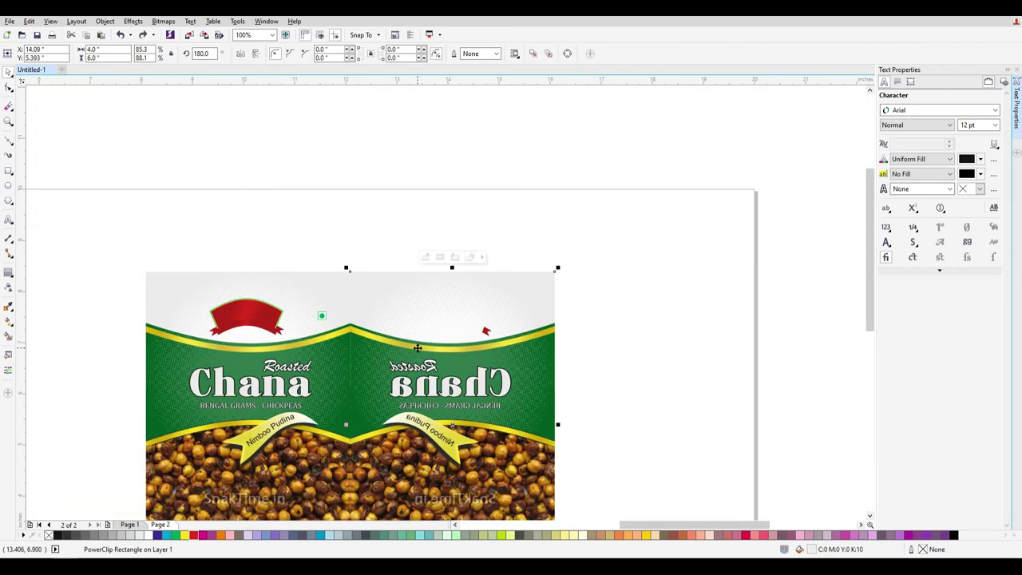
key("Delete")
left_click_drag(114, 284, 350, 359)
left_click_drag(564, 413, 456, 299)
key("Delete")
scroll(231, 339, "up", 5)
scroll(200, 338, "up", 2)
scroll(210, 354, "down", 2)
scroll(159, 355, "down", 3)
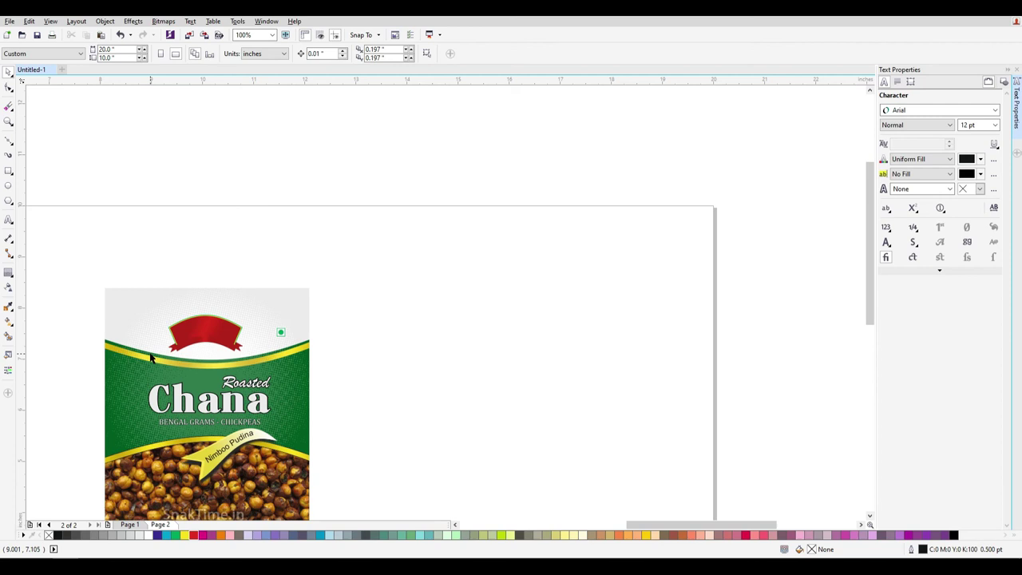
scroll(151, 358, "up", 4)
left_click_drag(295, 288, 278, 202)
left_click(236, 233)
key("ctrl+z")
left_click(258, 222)
left_click(276, 212)
left_click(282, 206)
left_click(285, 205)
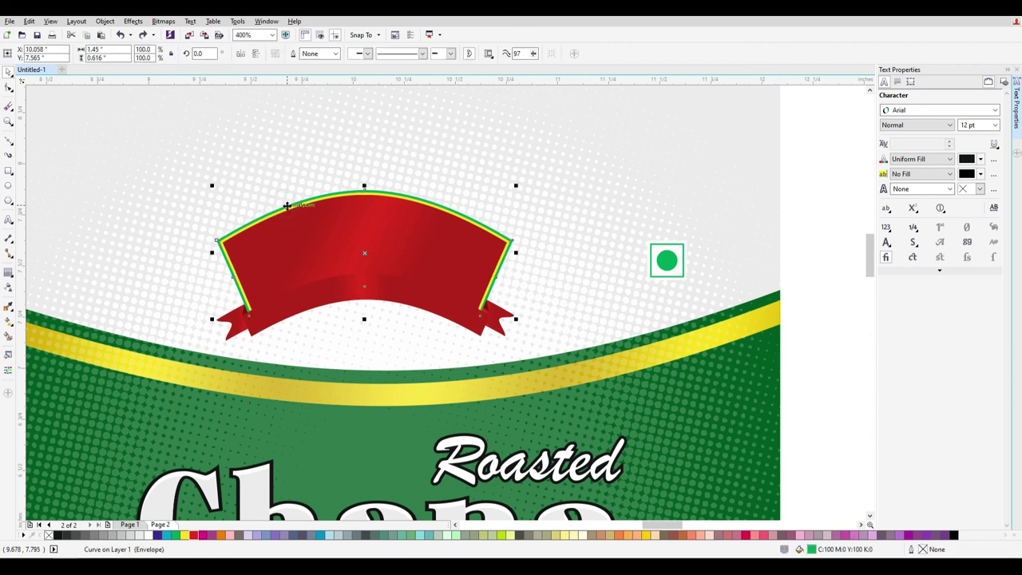
left_click(286, 206)
left_click(292, 208)
left_click_drag(322, 240, 334, 175)
key("ctrl+z")
Move the lower band with both tails and folds onto the blank area beside the pouch
scroll(345, 247, "down", 1)
left_click_drag(671, 346, 275, 241)
left_click_drag(354, 264, 613, 122)
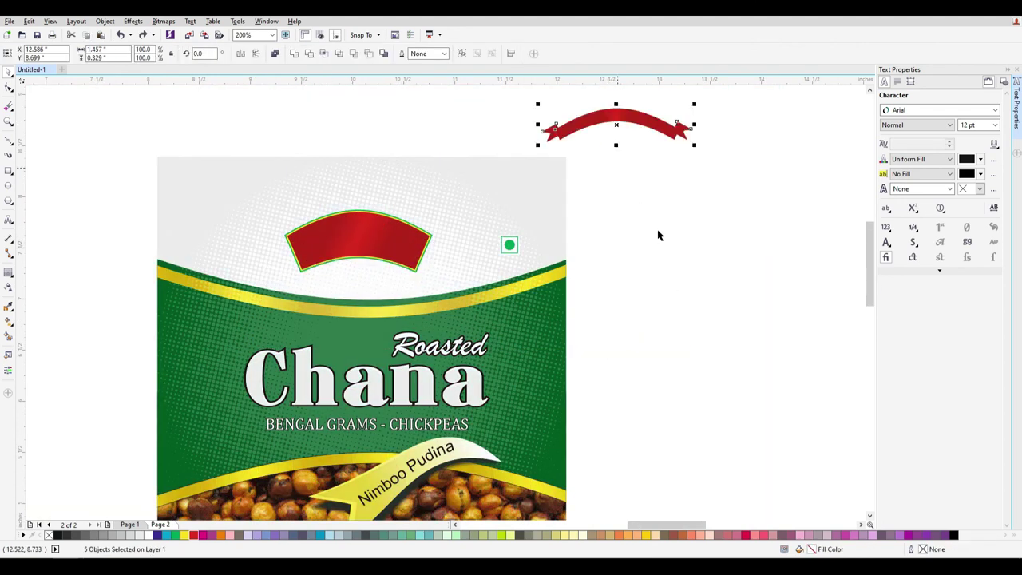
left_click(659, 233)
Move the band, tails and folds back over the lower part of the red emblem
left_click_drag(219, 148, 489, 330)
left_click(712, 299)
left_click_drag(747, 210, 503, 95)
left_click_drag(631, 149, 373, 291)
scroll(397, 342, "up", 2)
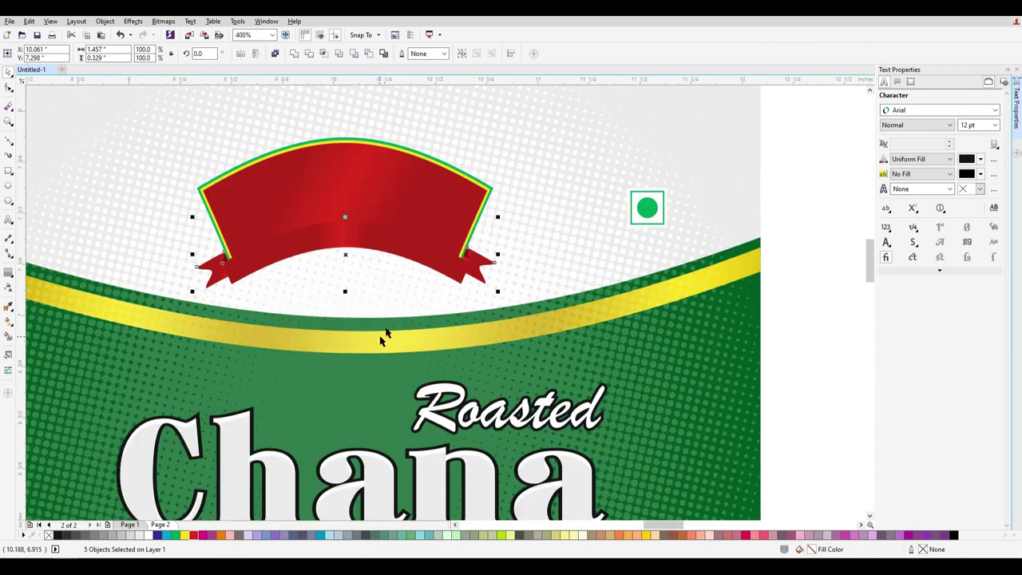
key("ctrl+z")
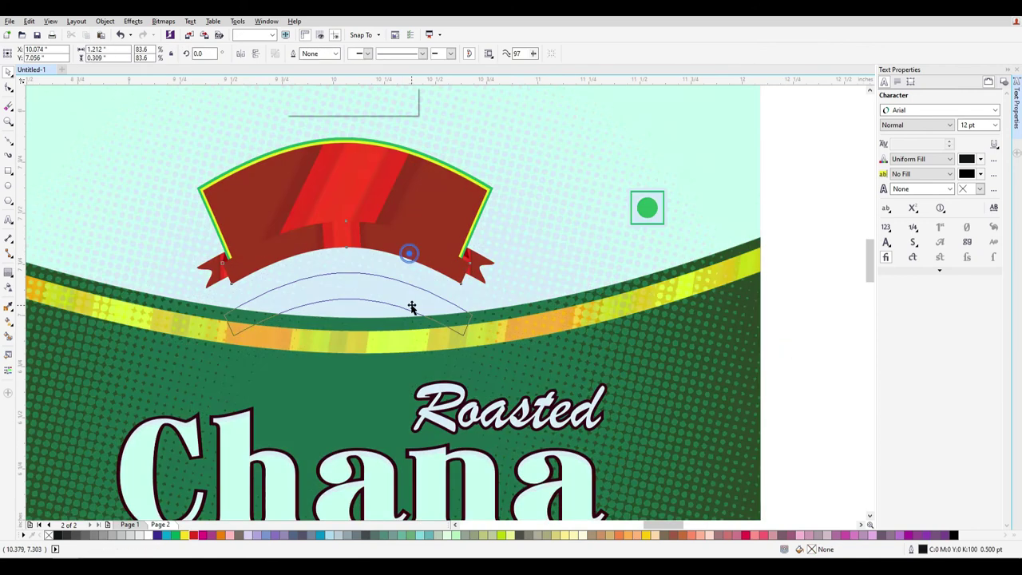
key("ctrl+z")
left_click(375, 188, "shift")
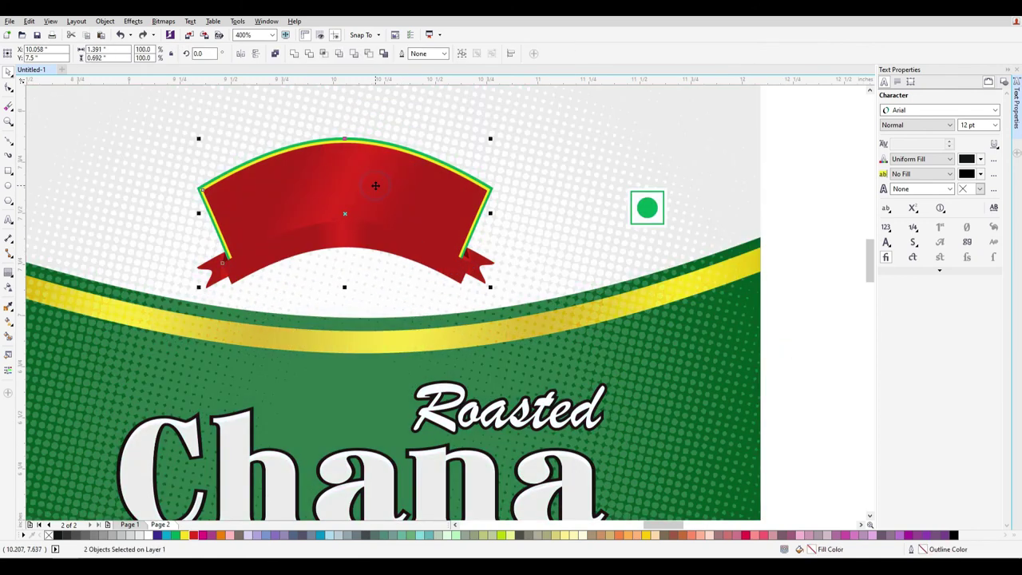
left_click(790, 383)
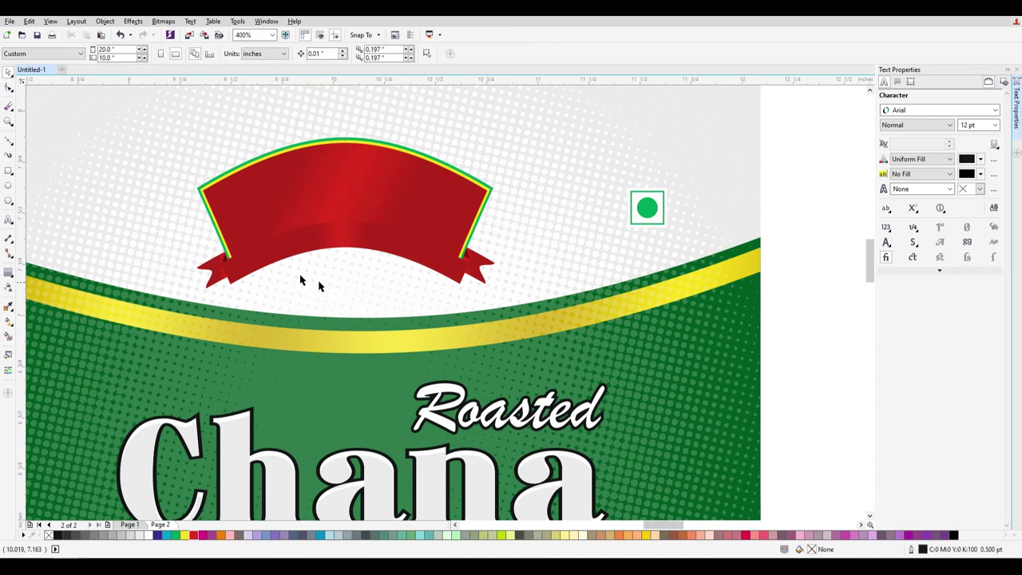
Shift the left dark red fold so its lower corner meets the upper corner of the lower band
scroll(276, 274, "up", 2)
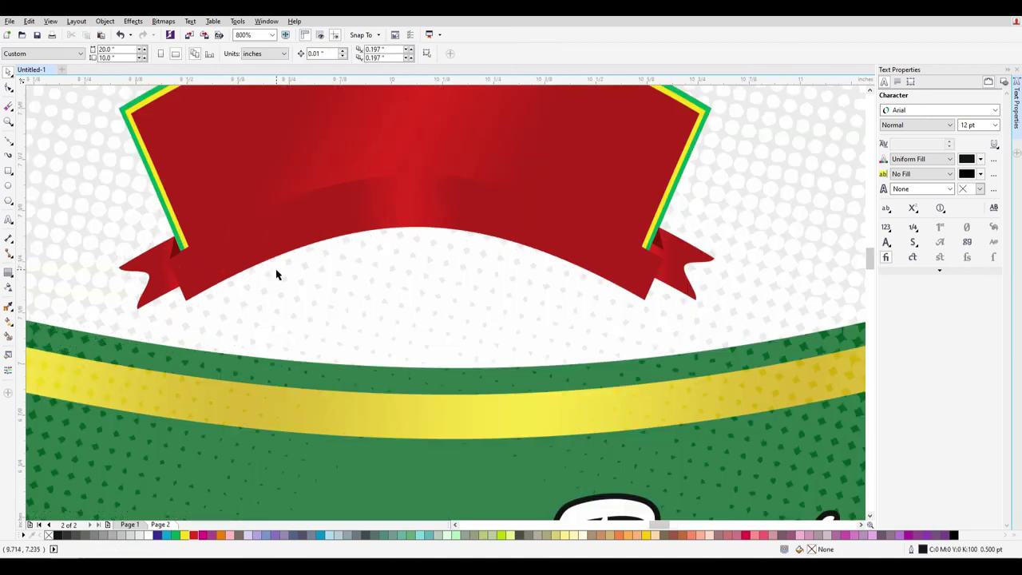
scroll(180, 266, "up", 1)
left_click(166, 247)
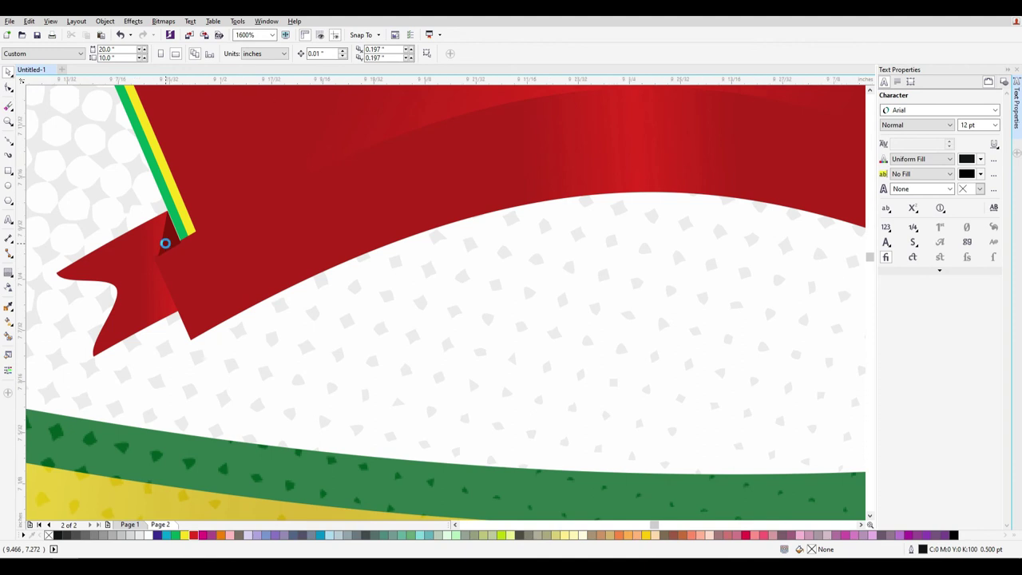
scroll(166, 247, "up", 1)
left_click_drag(167, 249, 172, 241)
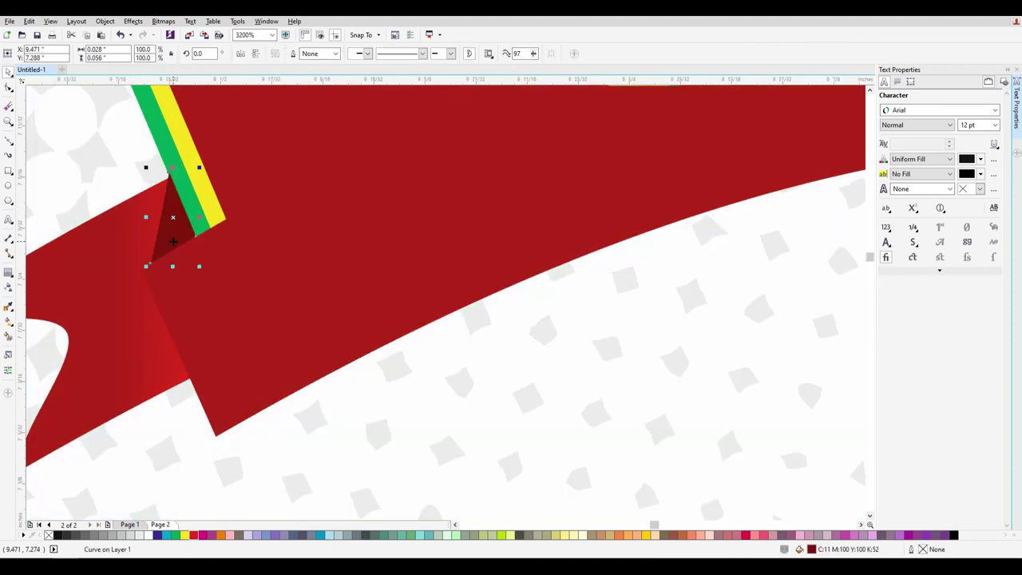
key("F10")
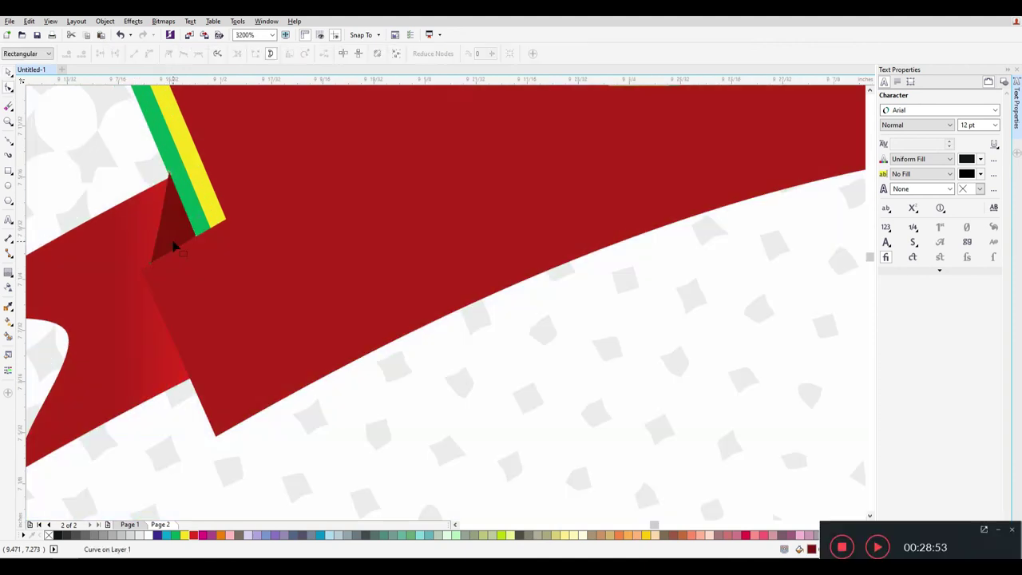
scroll(187, 239, "up", 1)
left_click_drag(173, 223, 142, 248)
Reshape the left fold by moving its two right nodes to the green border's edge and curving its left side
left_click(8, 73)
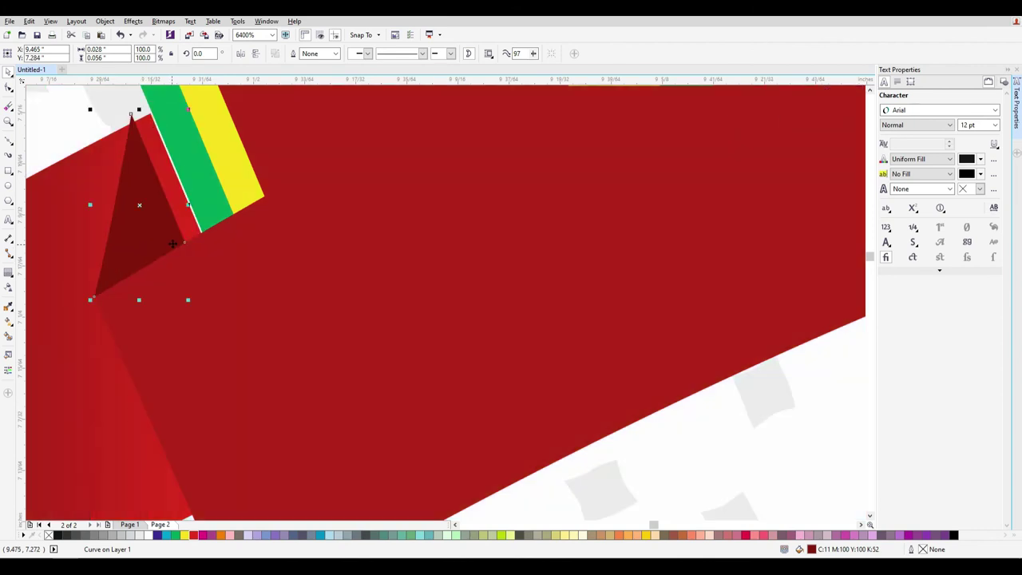
left_click(9, 87)
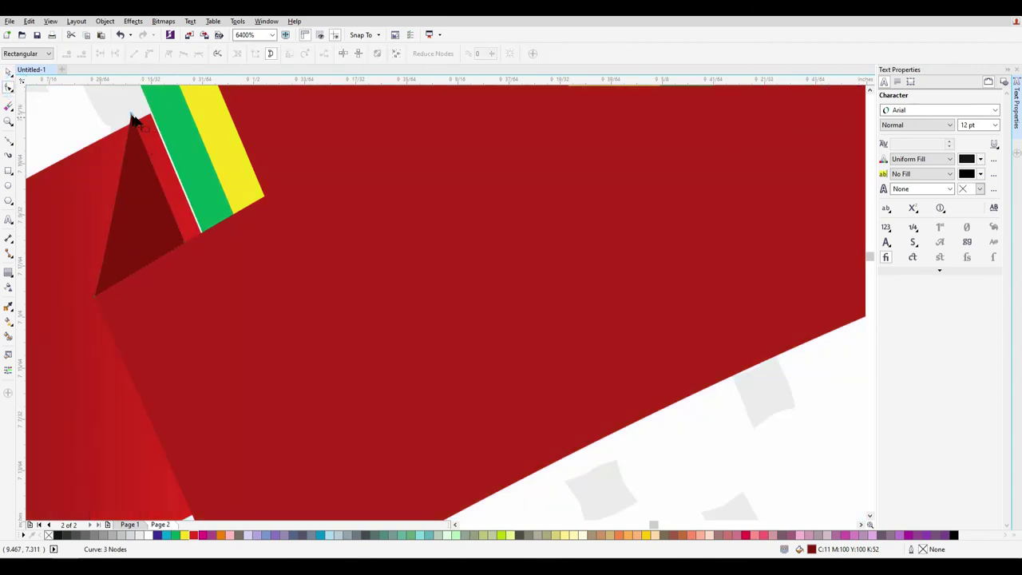
left_click_drag(186, 245, 205, 237)
left_click_drag(136, 116, 151, 112)
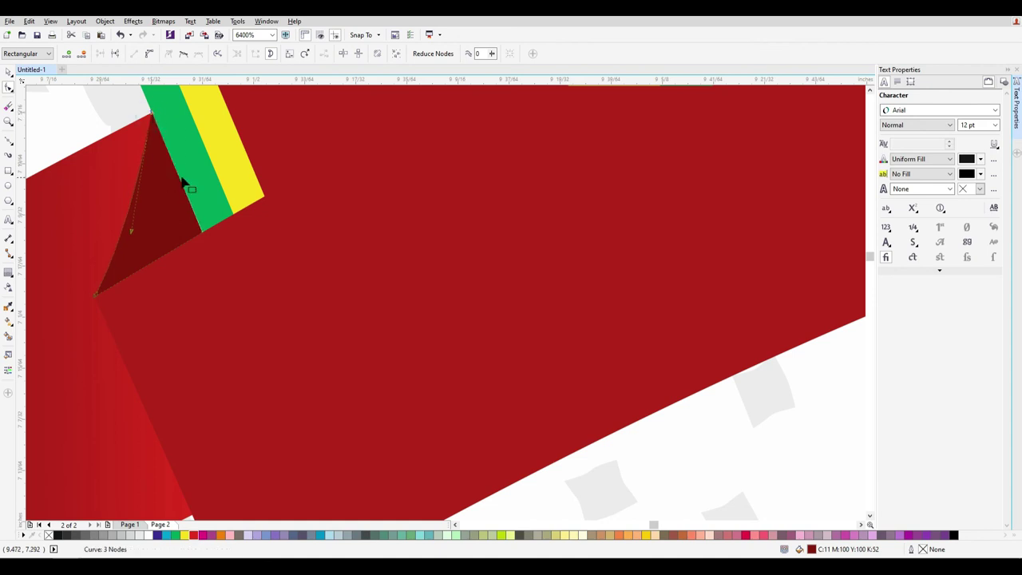
left_click(8, 72)
left_click(55, 131)
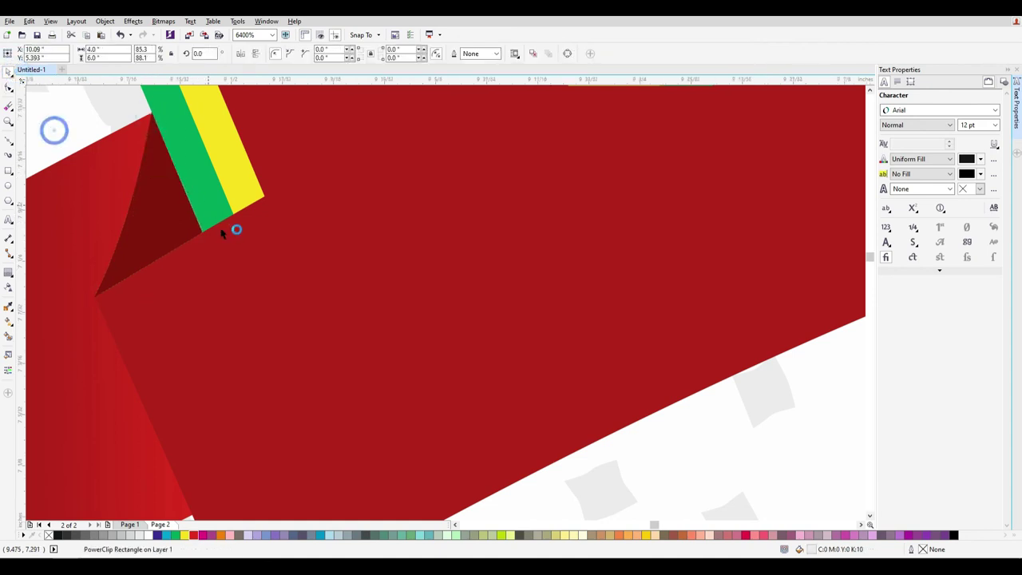
Delete the notched tail and dark red fold at the right end of the band
scroll(235, 228, "down", 3)
scroll(744, 364, "down", 2)
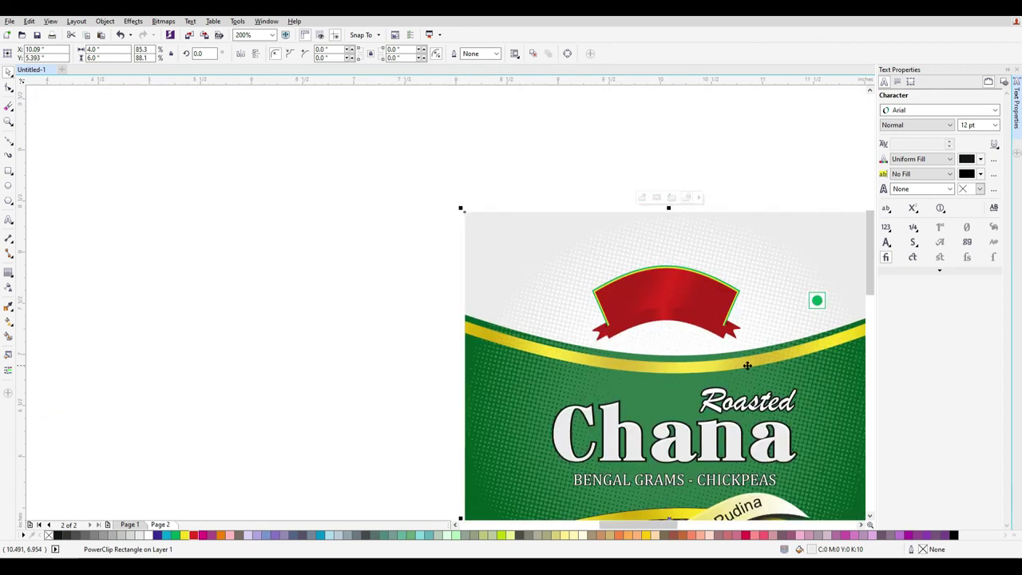
left_click_drag(646, 524, 686, 524)
left_click_drag(646, 386, 267, 315)
key("Escape")
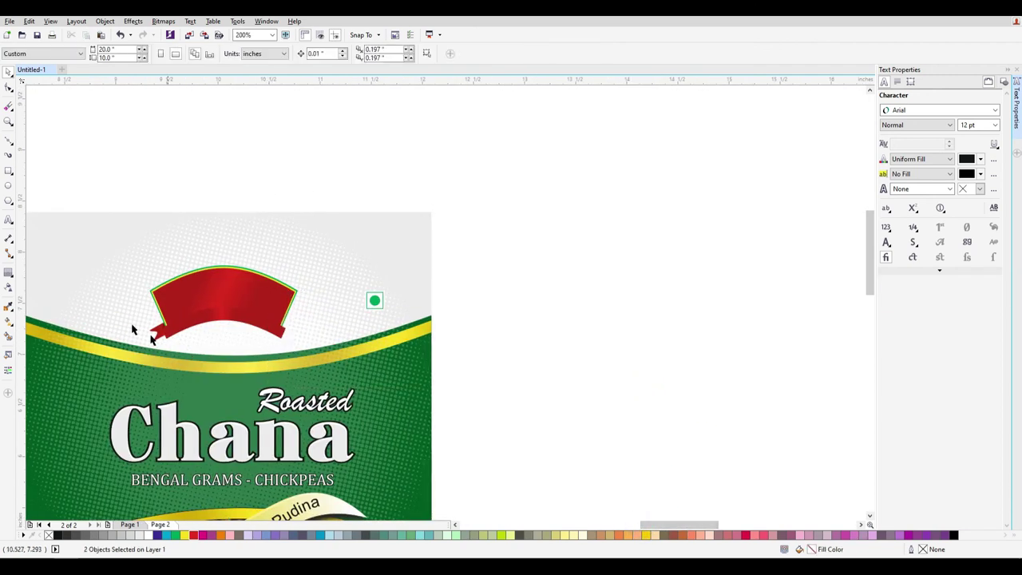
Place a widened, mirrored copy of the left tail and reshaped fold against the right end of the band
left_click_drag(134, 249, 189, 369)
left_click_drag(147, 329, 205, 337)
key("ctrl+z")
left_click_drag(148, 330, 287, 339)
scroll(287, 339, "up", 5)
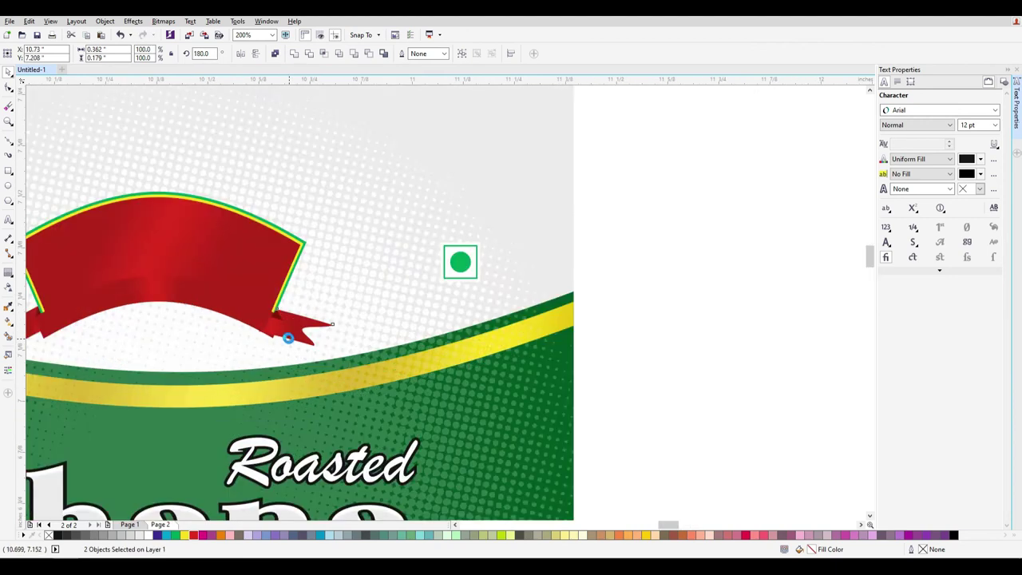
left_click_drag(293, 317, 236, 299)
key("Up")
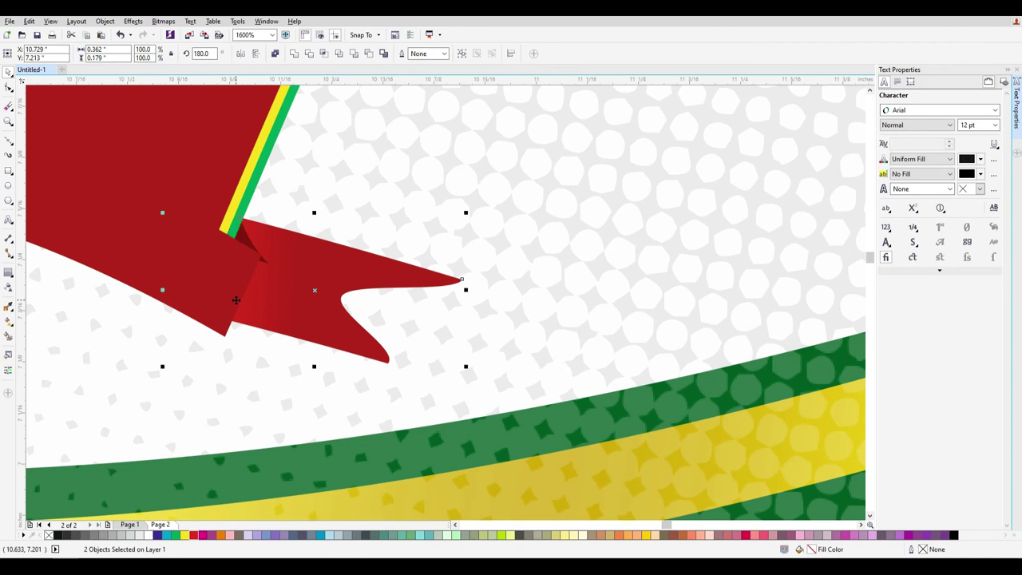
Try to reposition the right dark red fold between the green border and the tail
scroll(235, 309, "down", 2)
scroll(221, 343, "down", 1)
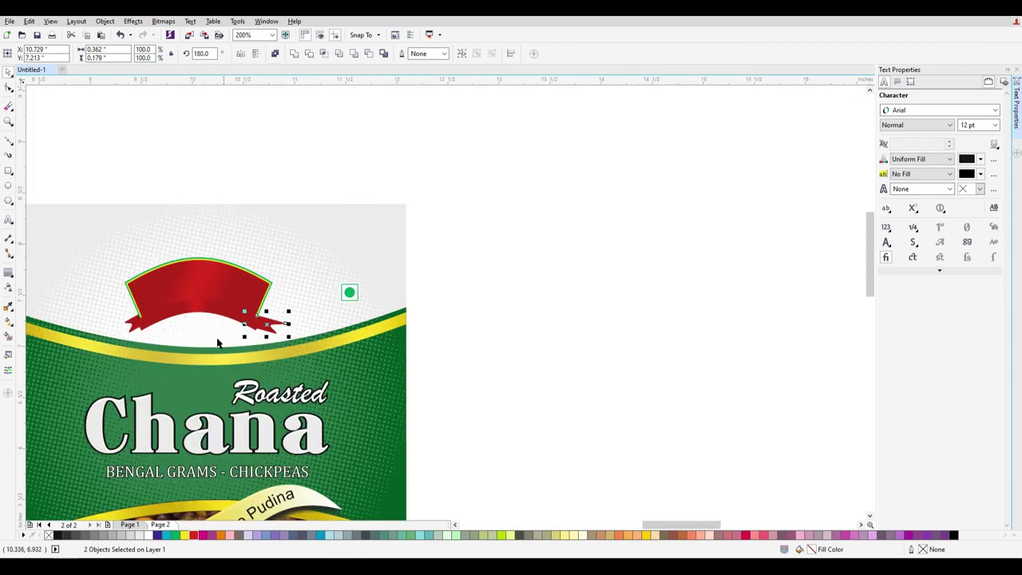
scroll(211, 339, "up", 1)
left_click(673, 413)
scroll(314, 312, "up", 2)
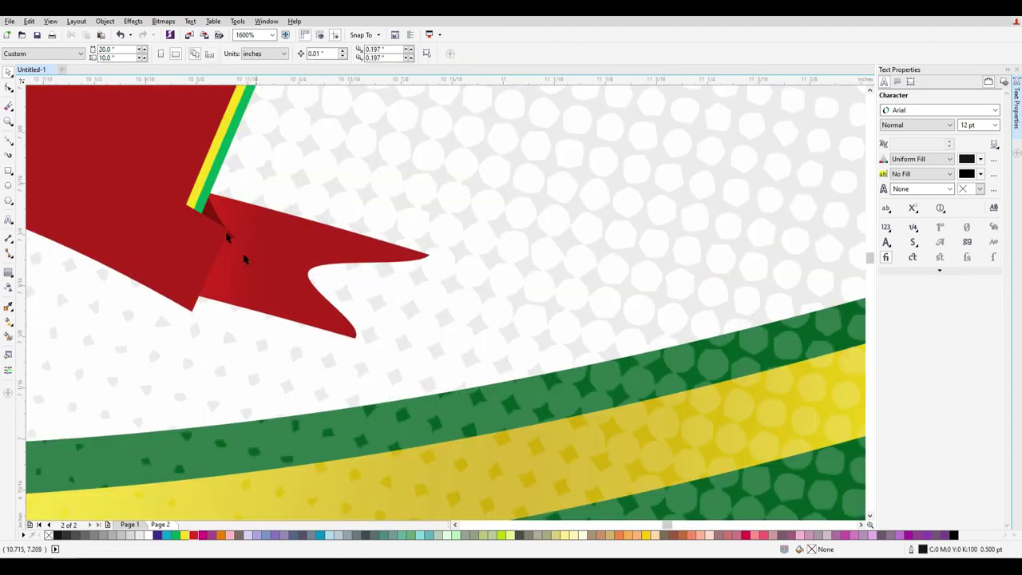
left_click(214, 214)
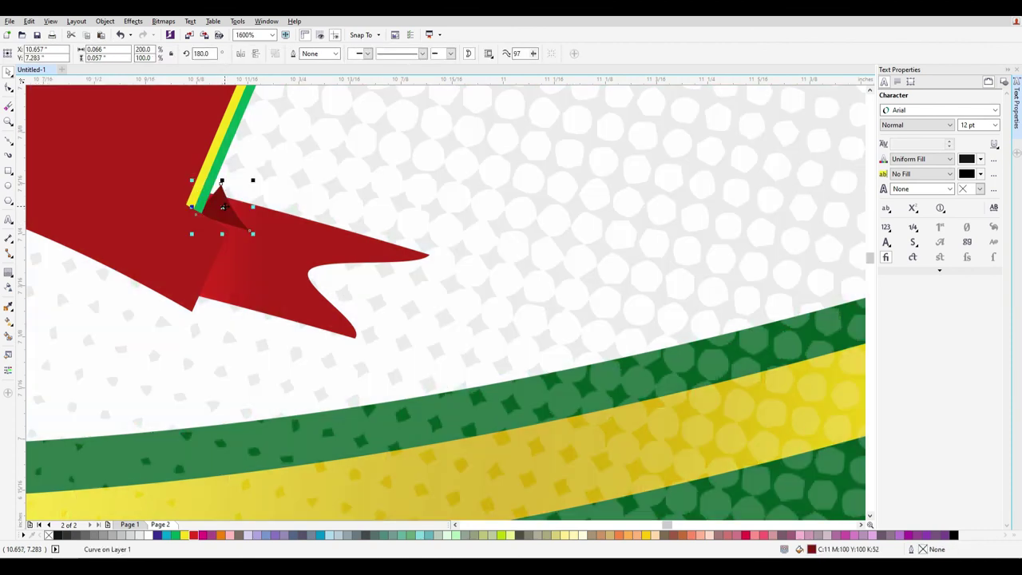
Delete the widened right tail together with its fold
scroll(345, 290, "down", 2)
left_click_drag(742, 376, 279, 249)
key("Escape")
scroll(335, 313, "down", 1)
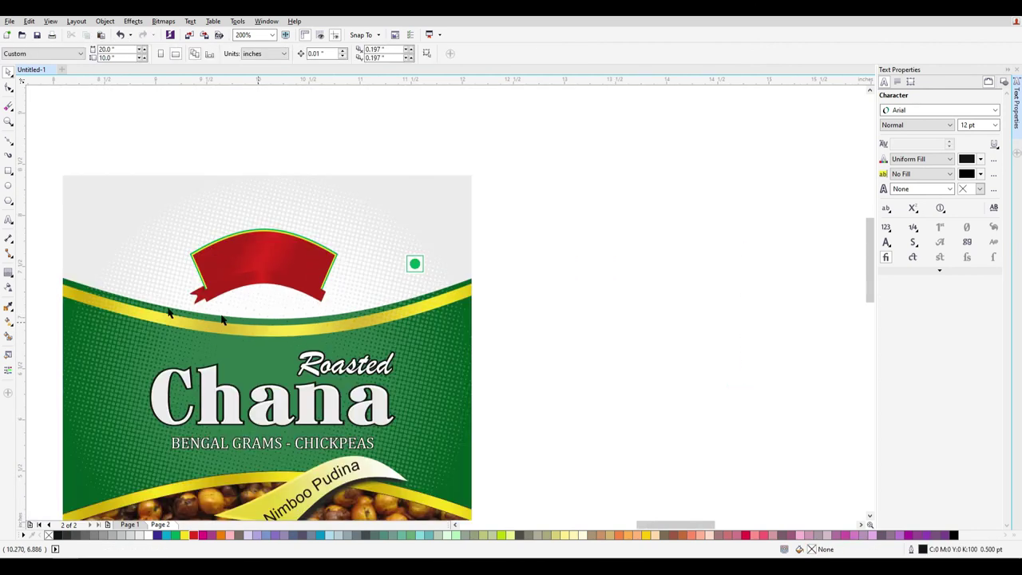
Place a mirrored copy of the left swallowtail and its dark red fold at the right end of the band
left_click_drag(44, 247, 243, 315)
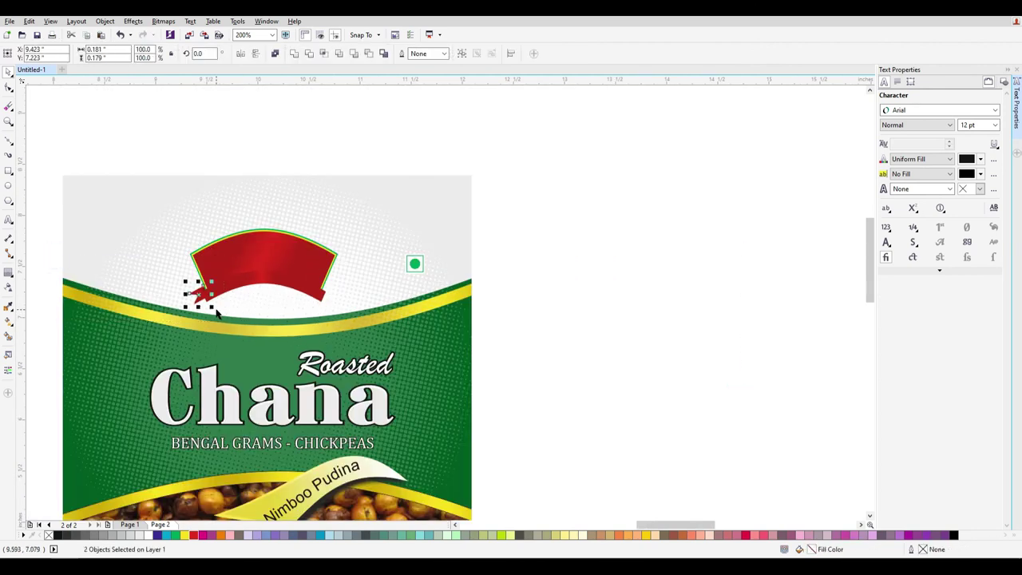
scroll(216, 313, "up", 1)
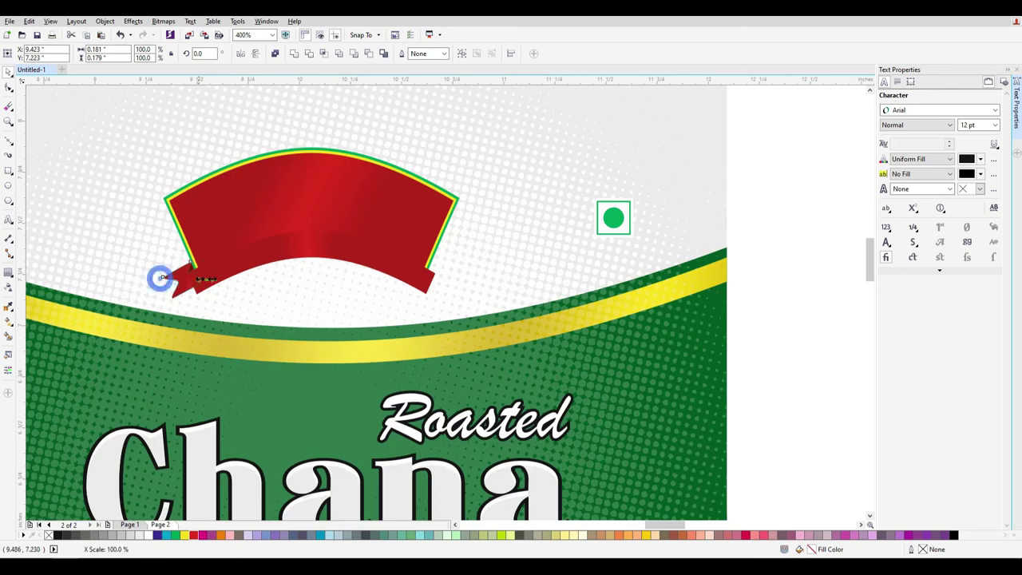
left_click_drag(217, 281, 436, 281)
scroll(437, 281, "up", 2)
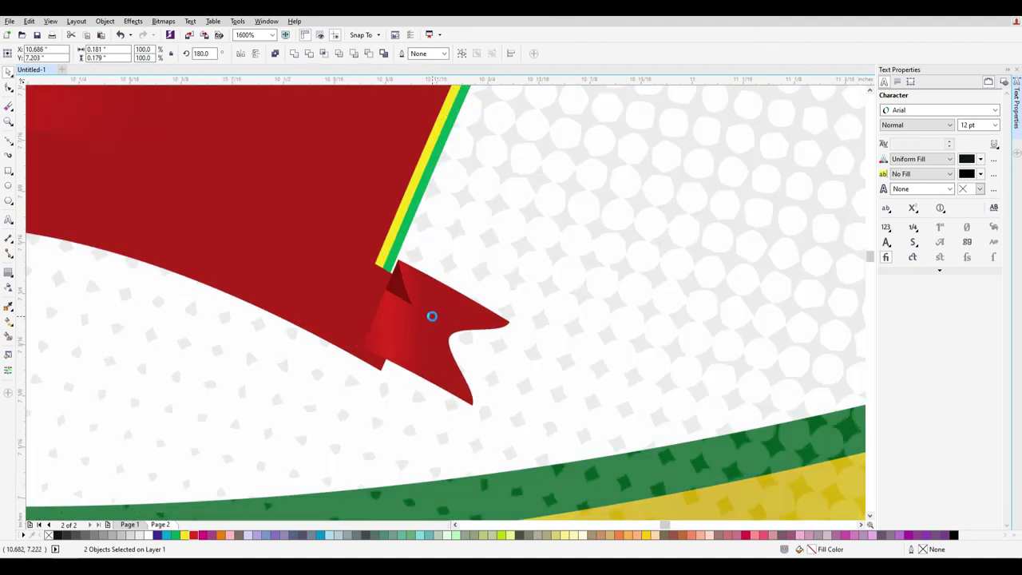
Nudge the right tail and fold up and slightly right so the fold meets the band's corner and green border
key("Up")
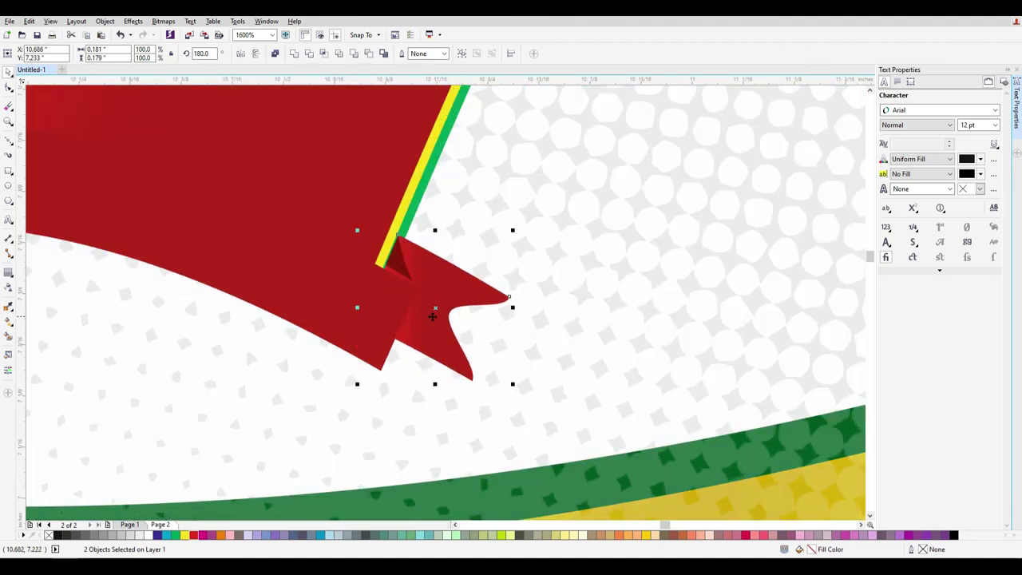
scroll(411, 308, "up", 2)
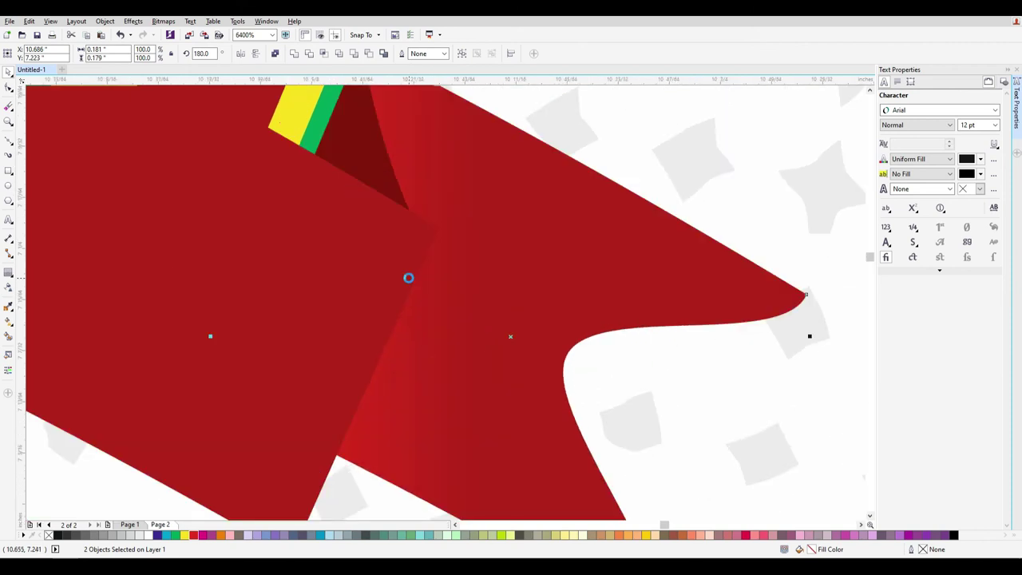
key("Right")
left_click_drag(409, 193, 383, 160)
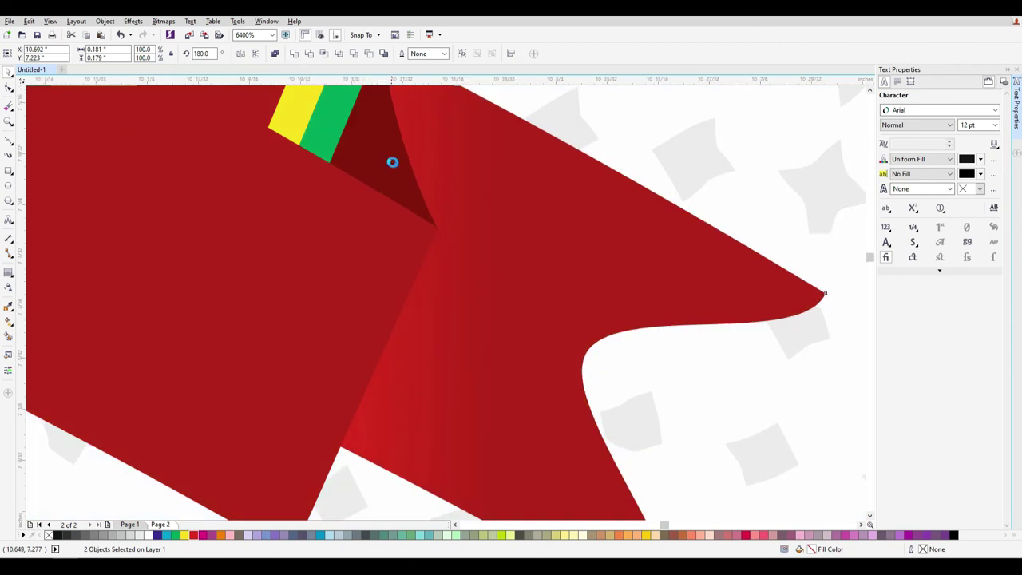
scroll(426, 198, "down", 5)
scroll(445, 210, "down", 1)
left_click_drag(688, 283, 294, 153)
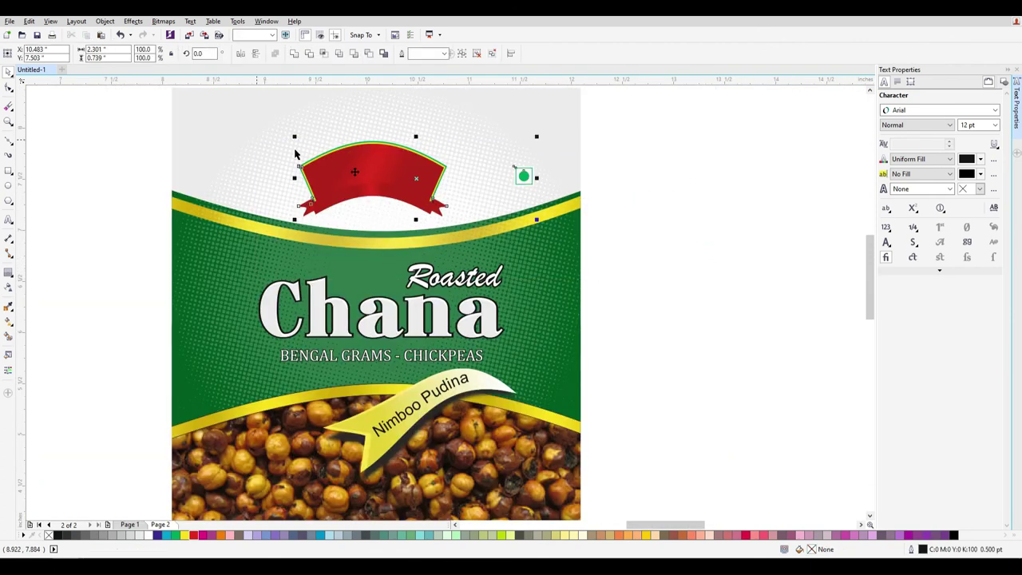
left_click(720, 205)
scroll(622, 225, "down", 1)
left_click_drag(457, 153, 576, 233)
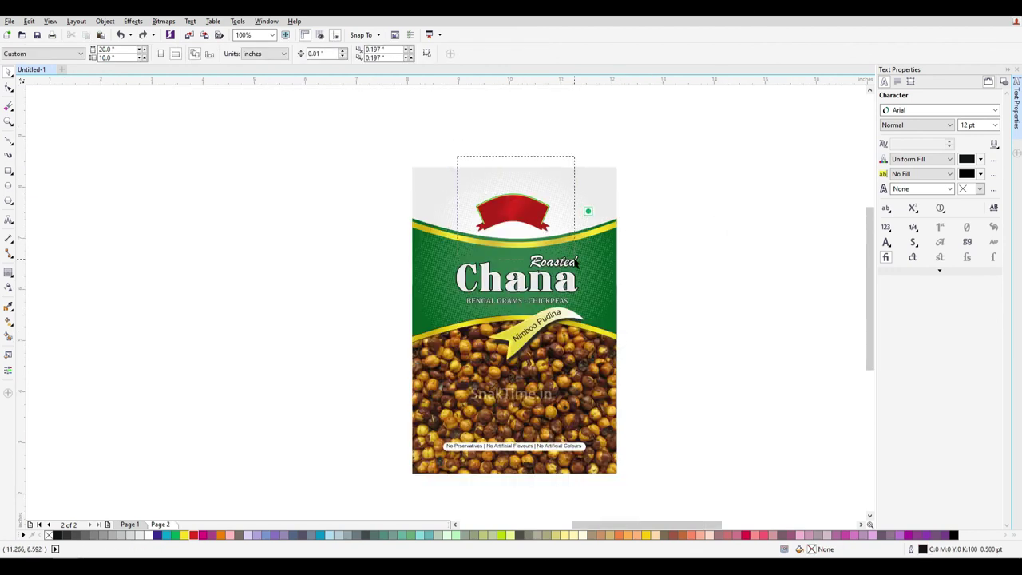
scroll(535, 194, "up", 2)
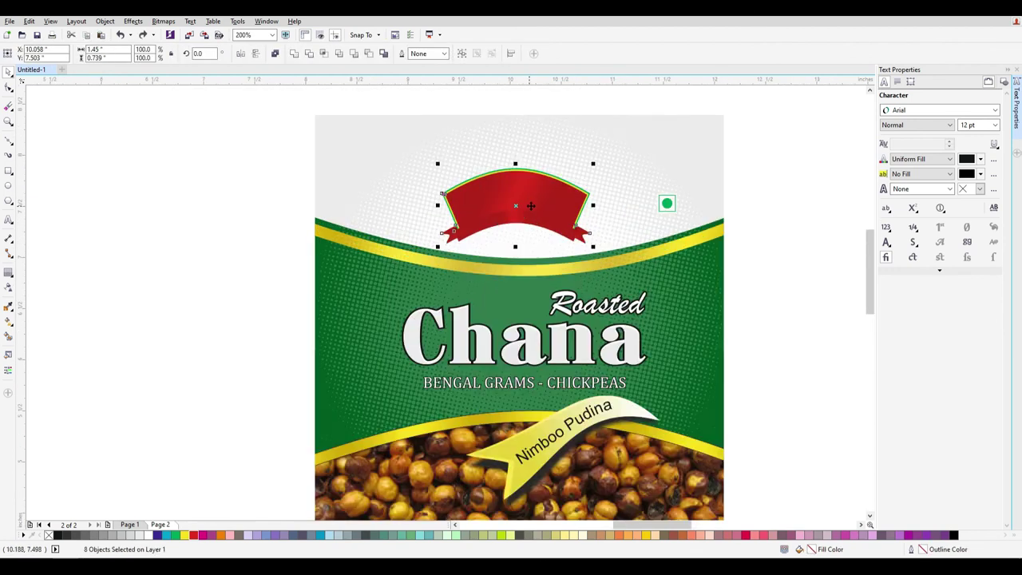
left_click(70, 184)
Group the lower ribbon band with its two tails and dark red folds
left_click(514, 171)
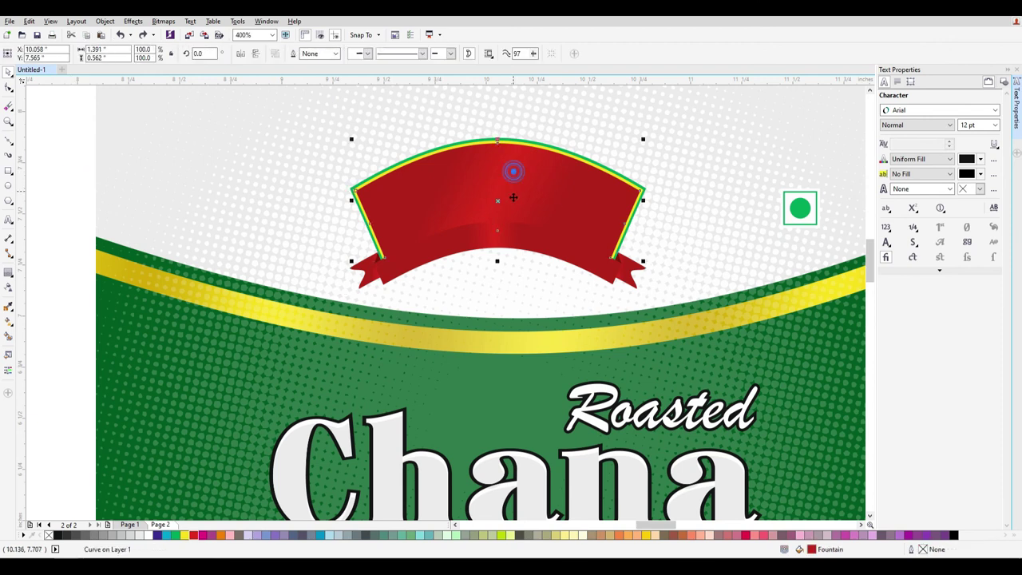
left_click_drag(62, 208, 727, 369)
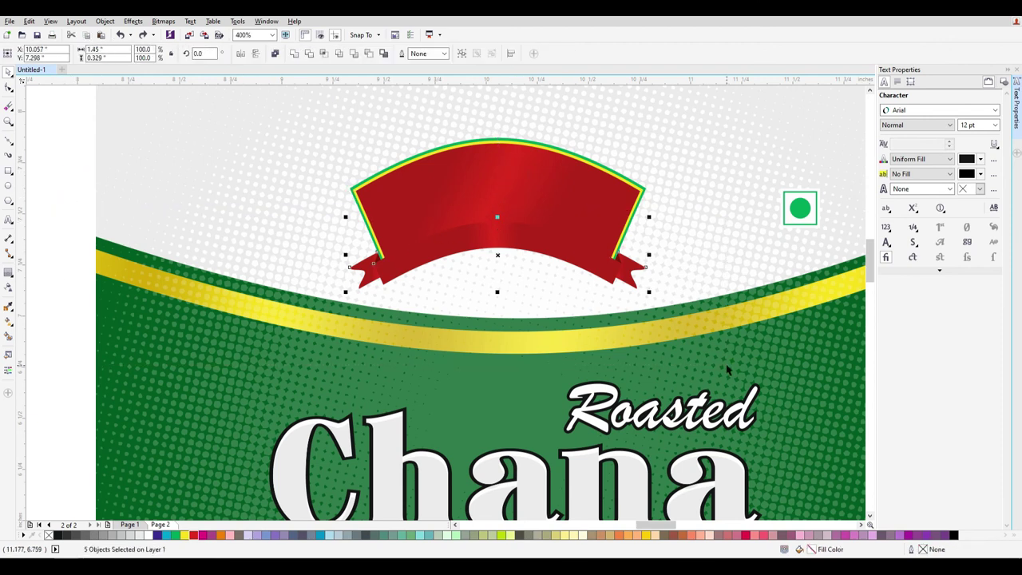
key("ctrl+g")
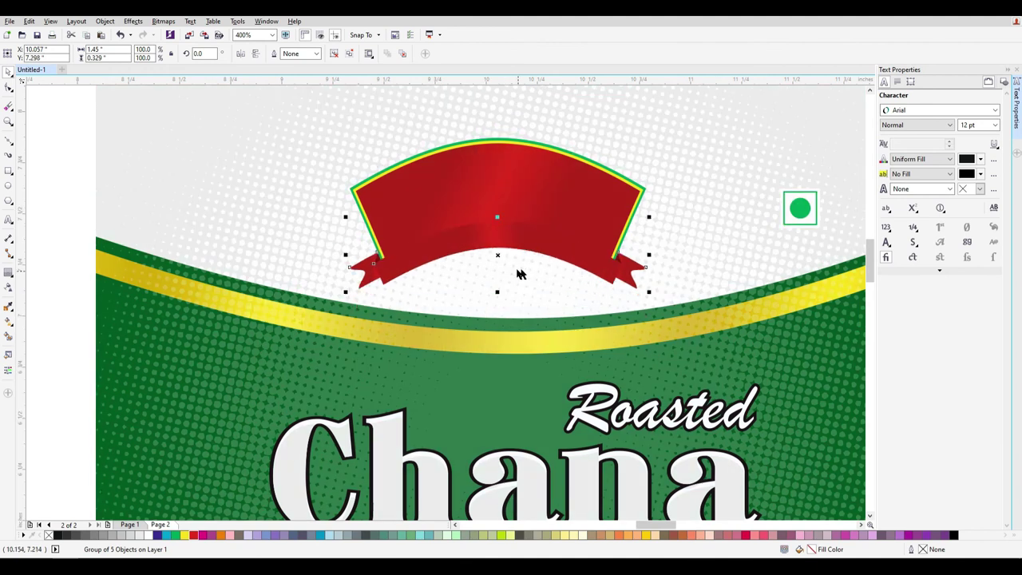
Add a slightly raised black drop shadow to the ribbon group, with Multiply blending, opacity 50 and feathering 15
left_click(9, 292)
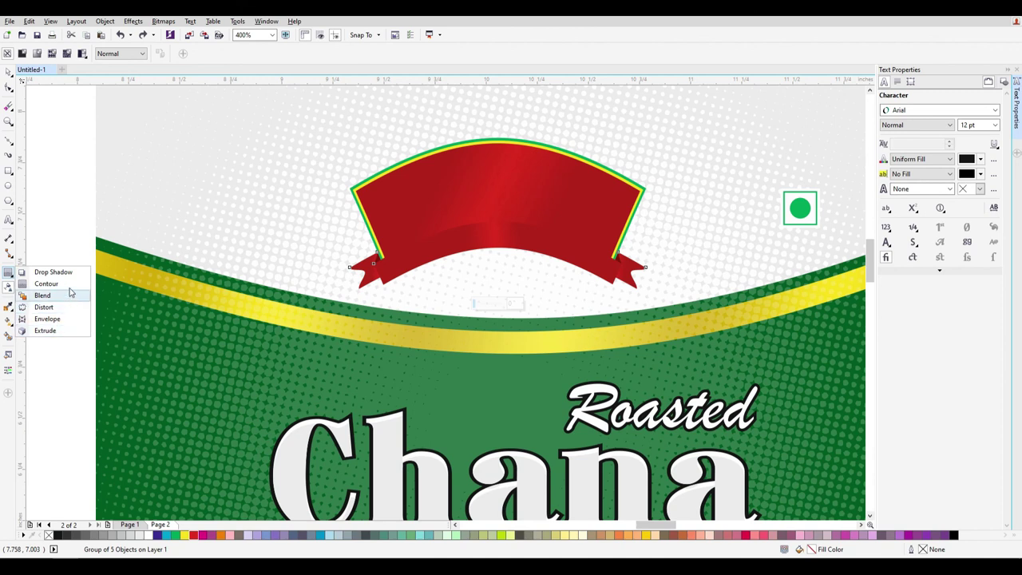
left_click(49, 272)
left_click_drag(496, 221, 490, 298)
mouse_move(496, 223)
left_mouse_down()
mouse_move(501, 267)
mouse_move(500, 226)
left_mouse_up()
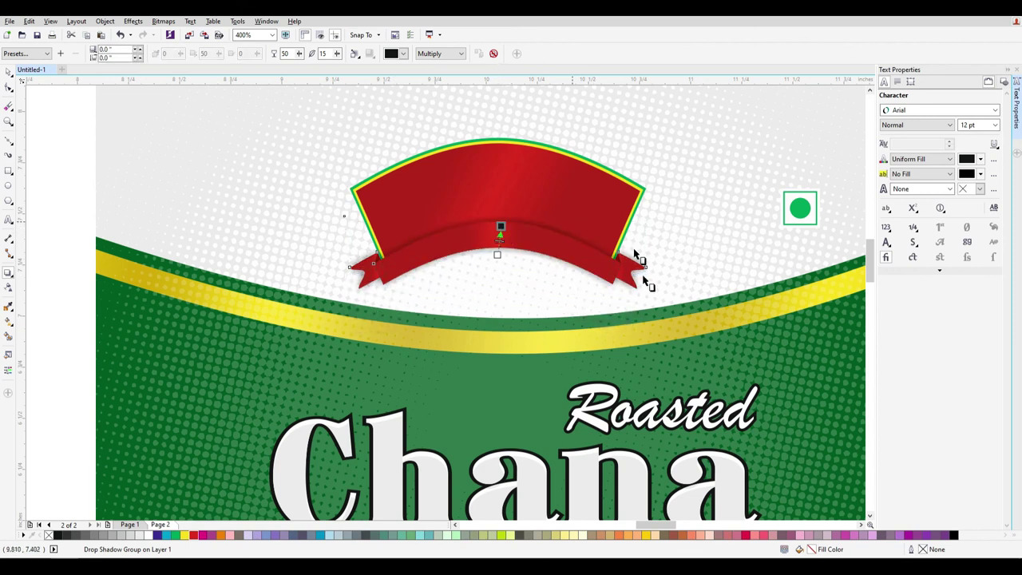
left_click(9, 71)
left_click(72, 232)
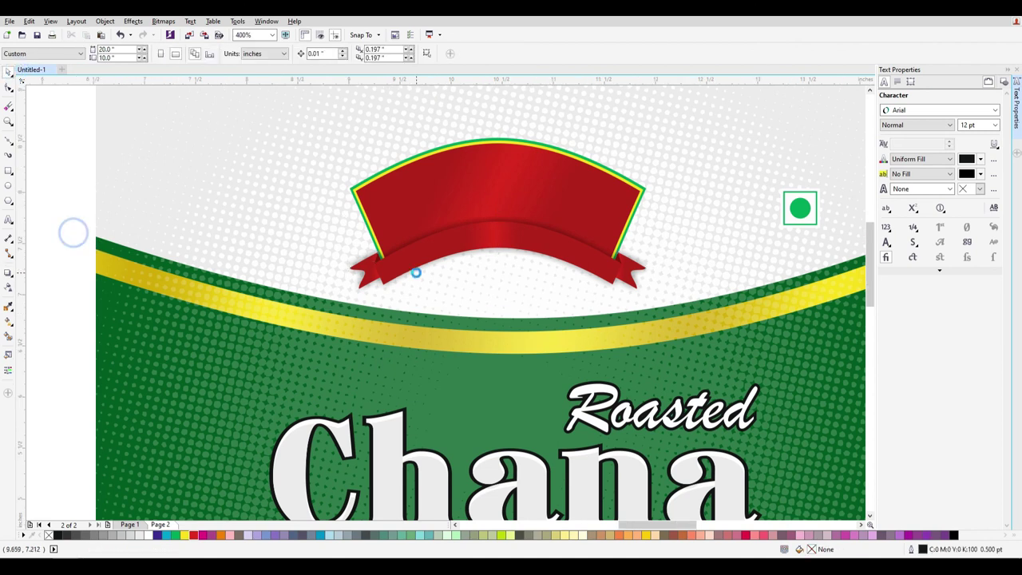
Group all parts of the red emblem and centre the group horizontally on the pouch
scroll(423, 282, "down", 2)
left_click_drag(168, 187, 536, 332)
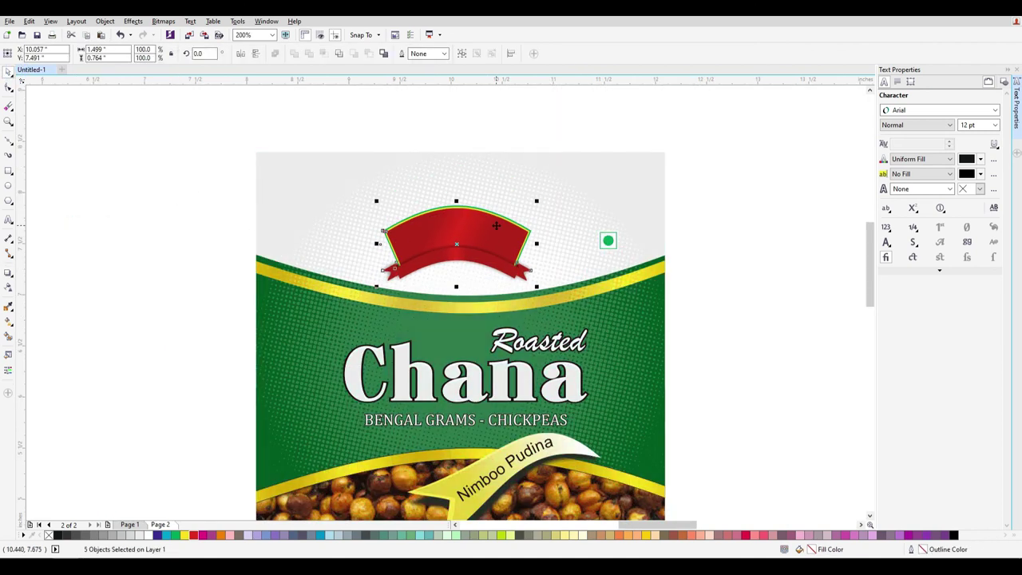
left_click(729, 335)
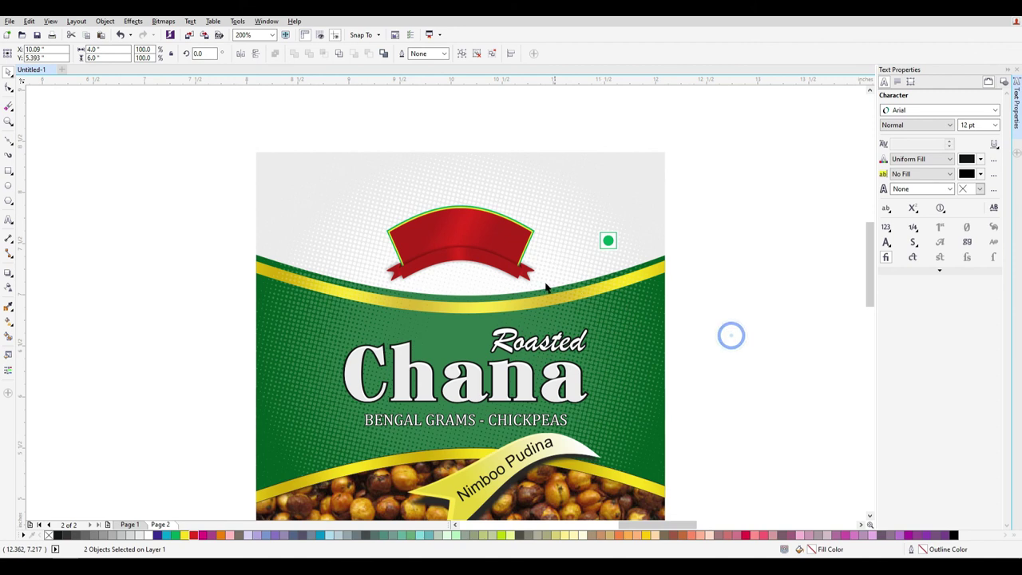
scroll(482, 245, "up", 2)
scroll(522, 260, "down", 2)
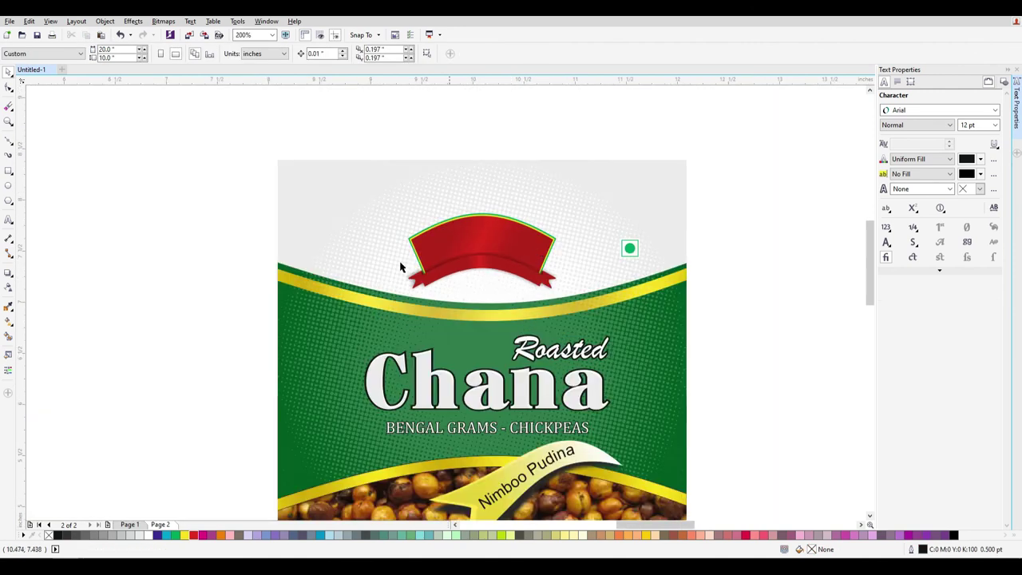
Add the text "Jabsons" beside the emblem and set its font to DFMincho-SU
left_click(8, 220)
left_click(230, 221)
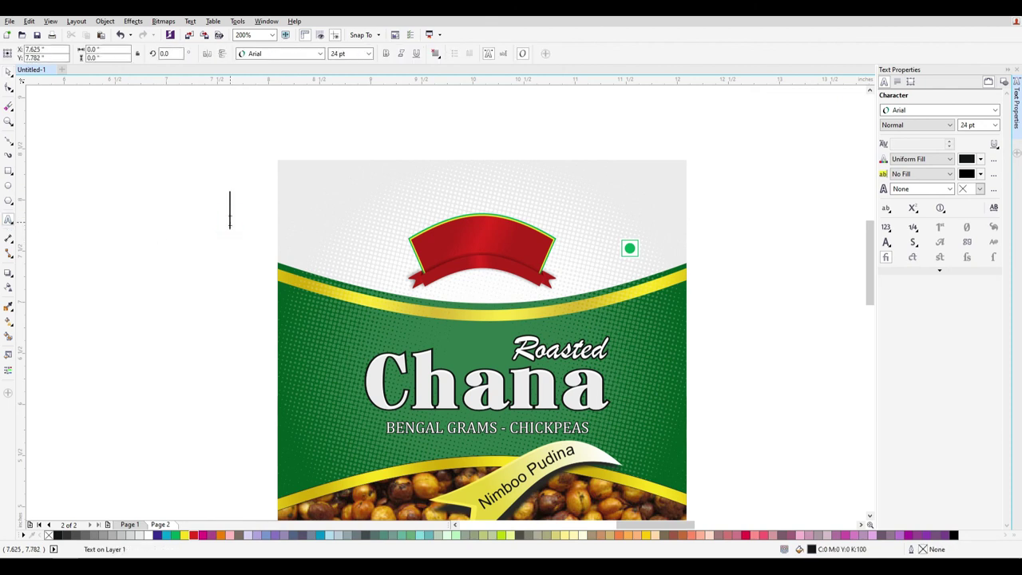
type("Jabson")
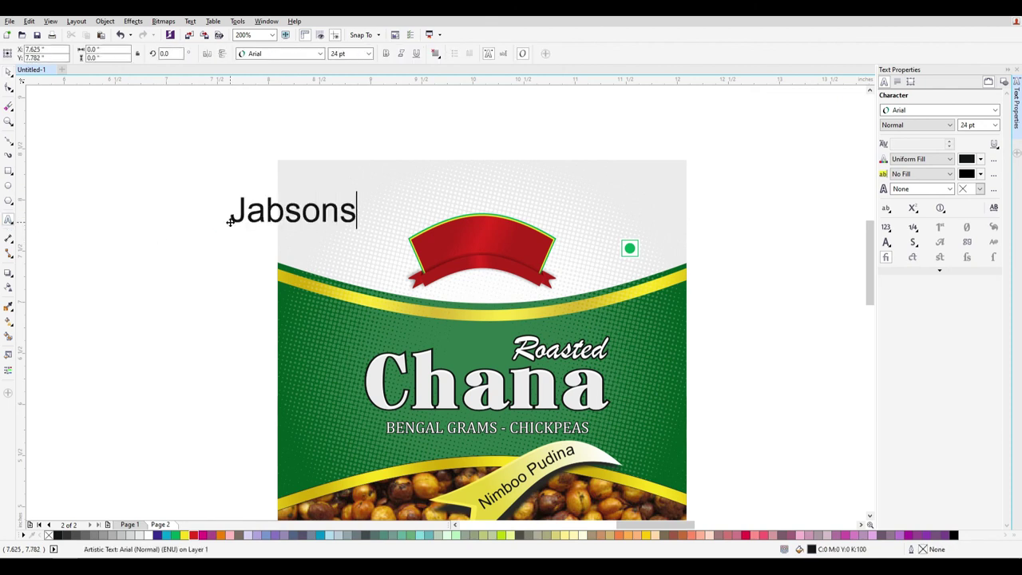
type("s")
key("ctrl+a")
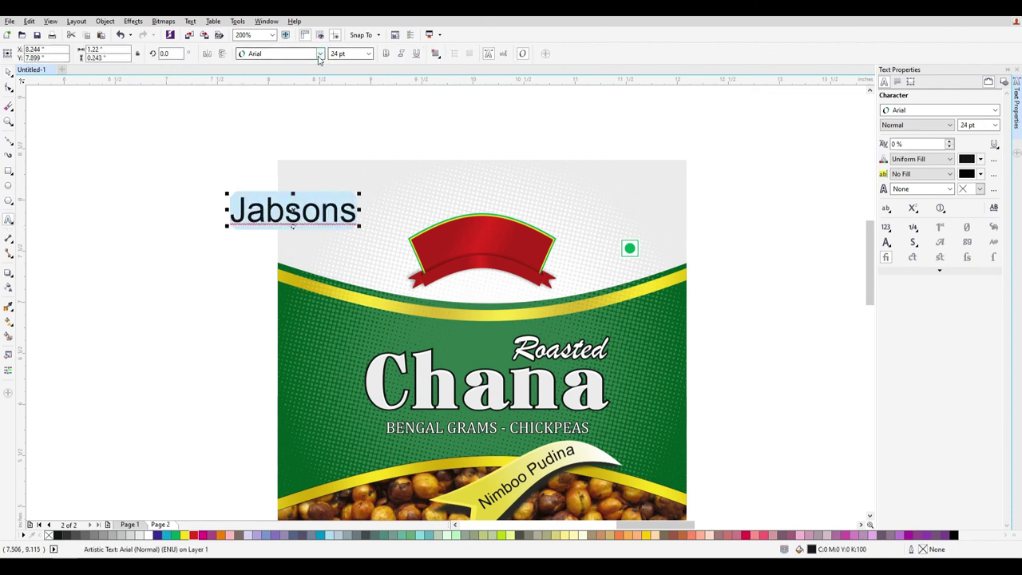
left_click(320, 53)
left_click(293, 75)
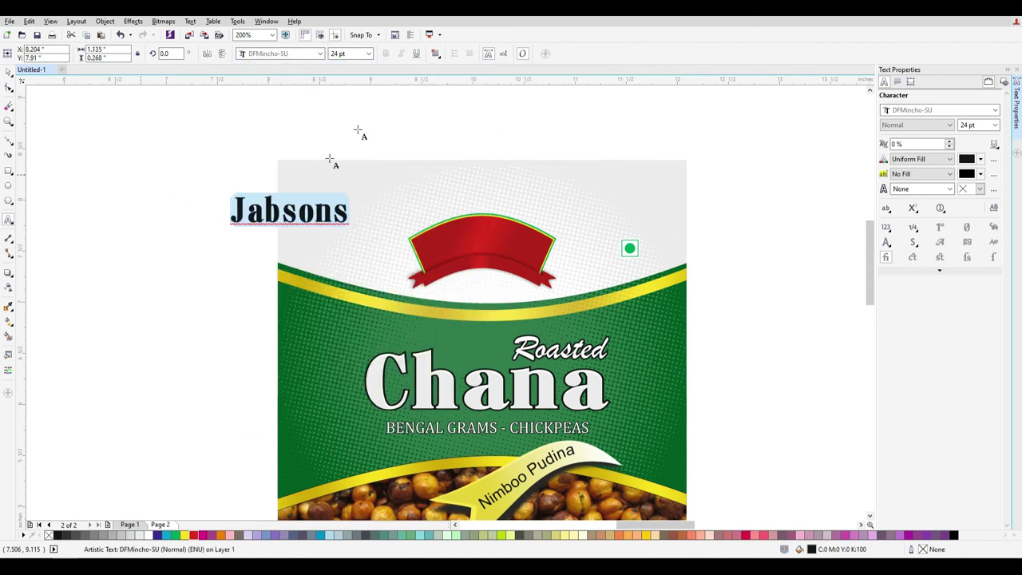
left_click(9, 72)
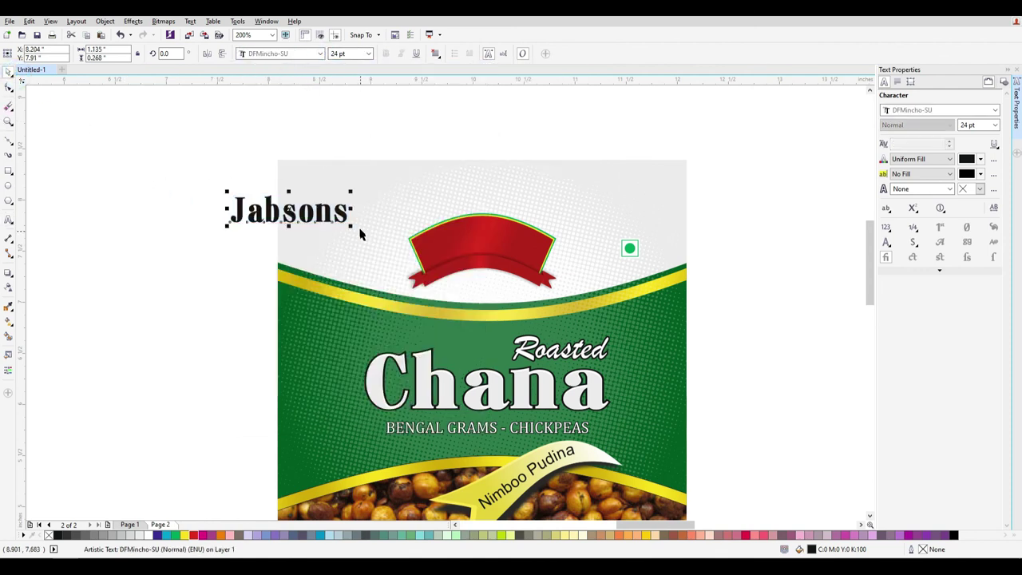
Shrink the "Jabsons" text to about 11.3 pt and centre it on the red emblem
left_click_drag(351, 226, 289, 212)
left_click(474, 236, "shift")
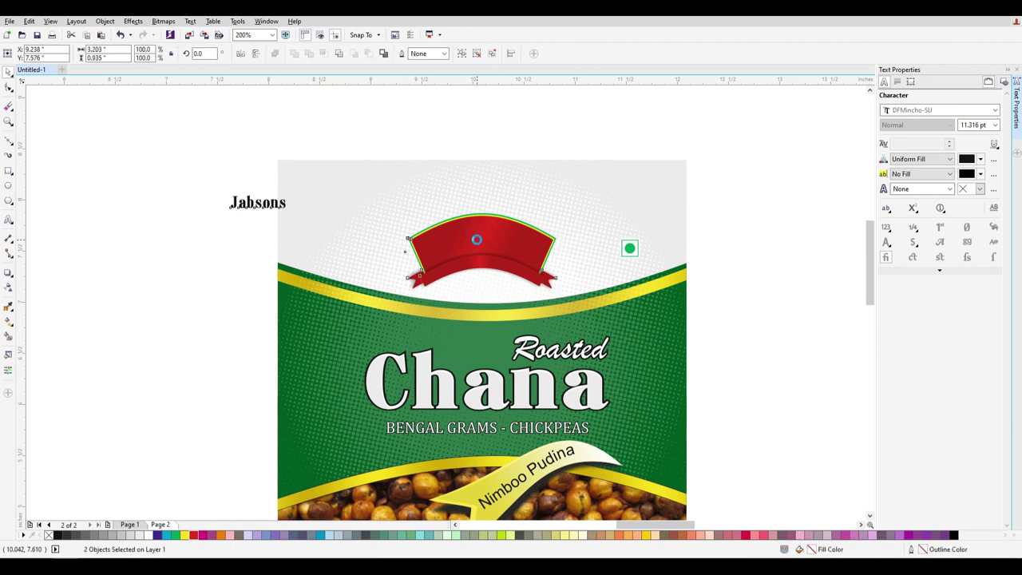
key("e")
key("c")
left_click(768, 334)
scroll(487, 254, "up", 2)
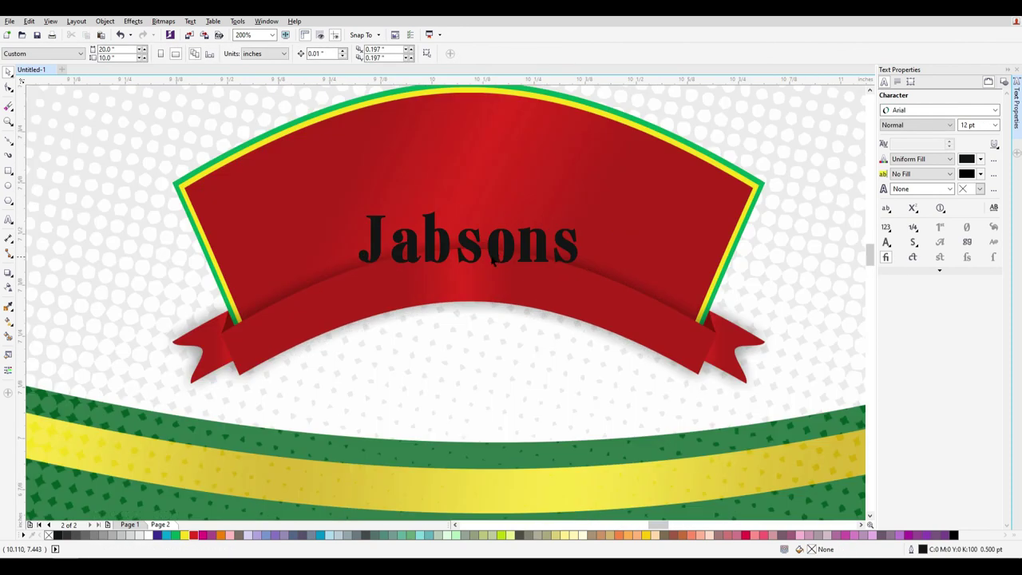
Move the "Jabsons" text up into the emblem's upper red panel and fill it with white
left_click(498, 246)
left_click_drag(508, 254, 502, 229)
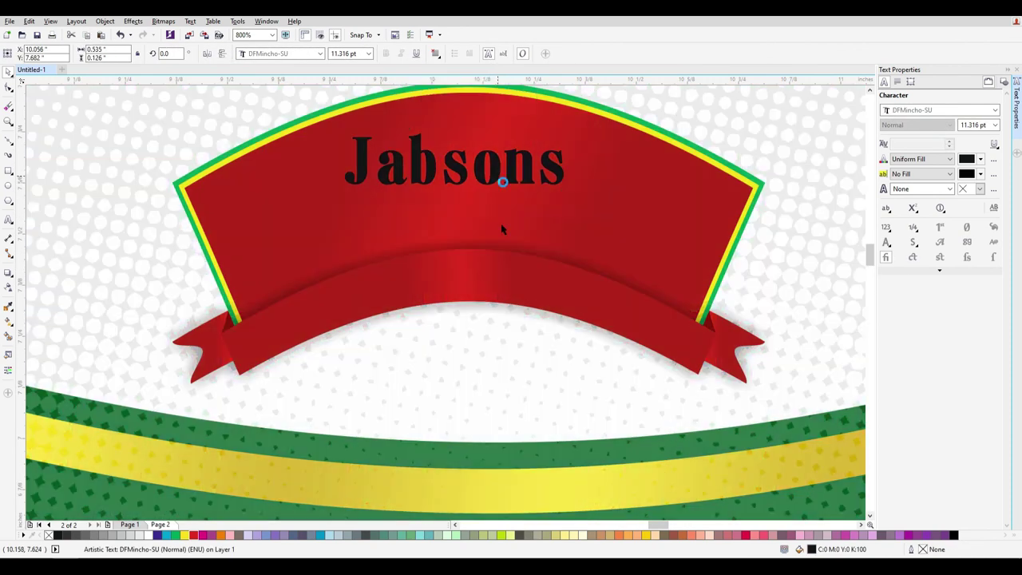
left_click(153, 535)
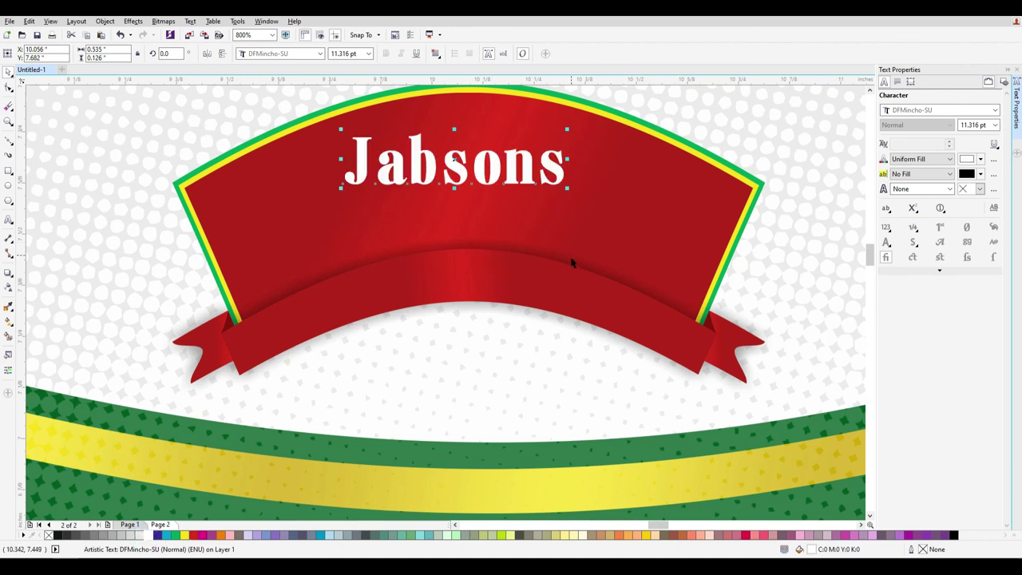
Enlarge the "Jabsons" text to about 15.7 pt and centre it horizontally on the emblem
scroll(566, 259, "down", 1)
left_click_drag(570, 225, 613, 239)
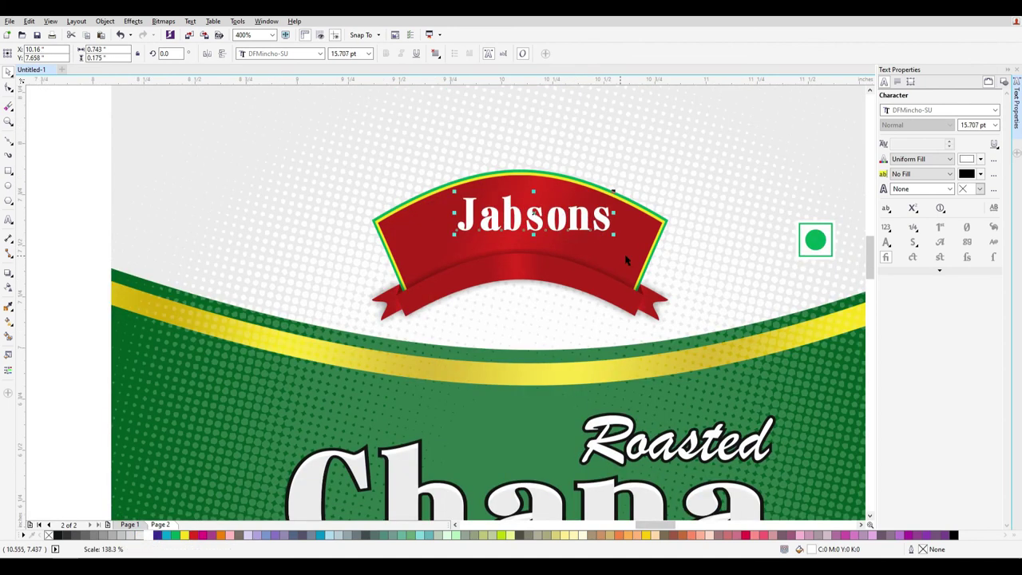
left_click(630, 247, "shift")
key("c")
scroll(169, 325, "down", 2)
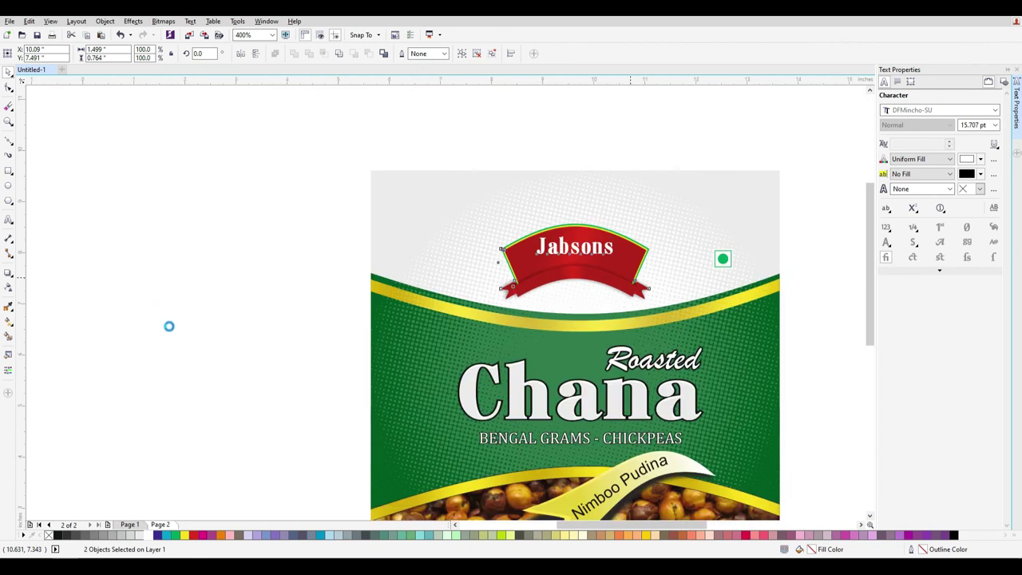
Move the "Jabsons" text above the pouch and try to fit it to the red emblem's curve
left_click(255, 253)
left_click_drag(610, 271, 616, 225)
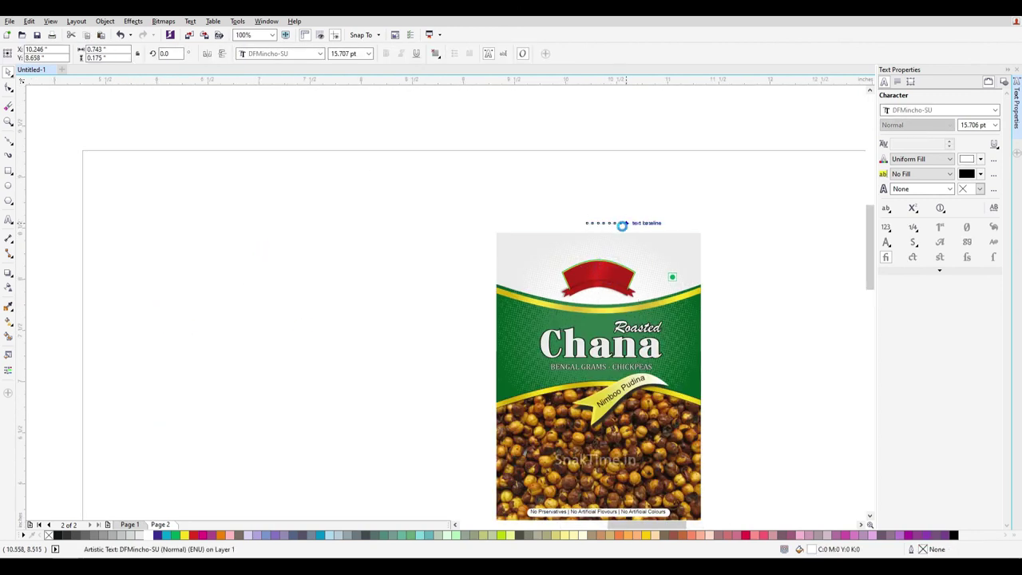
scroll(616, 226, "up", 1)
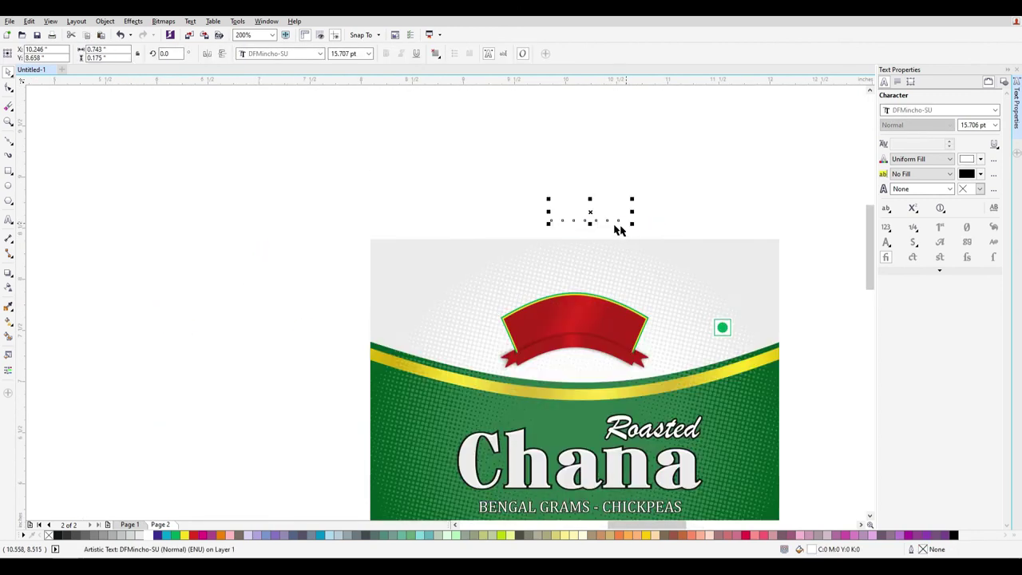
left_click(185, 21)
left_click(239, 164)
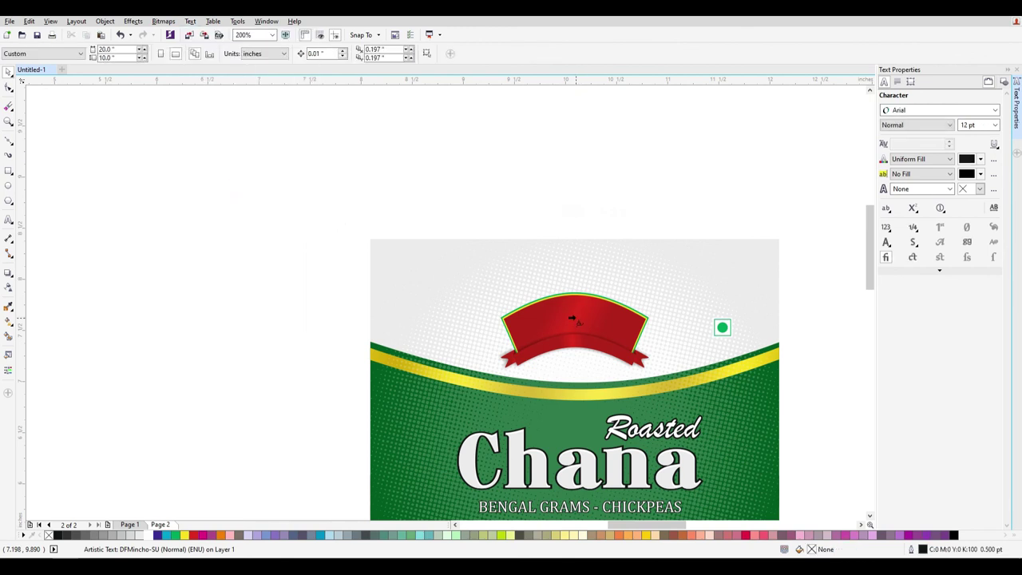
left_click(575, 320)
left_click(548, 305)
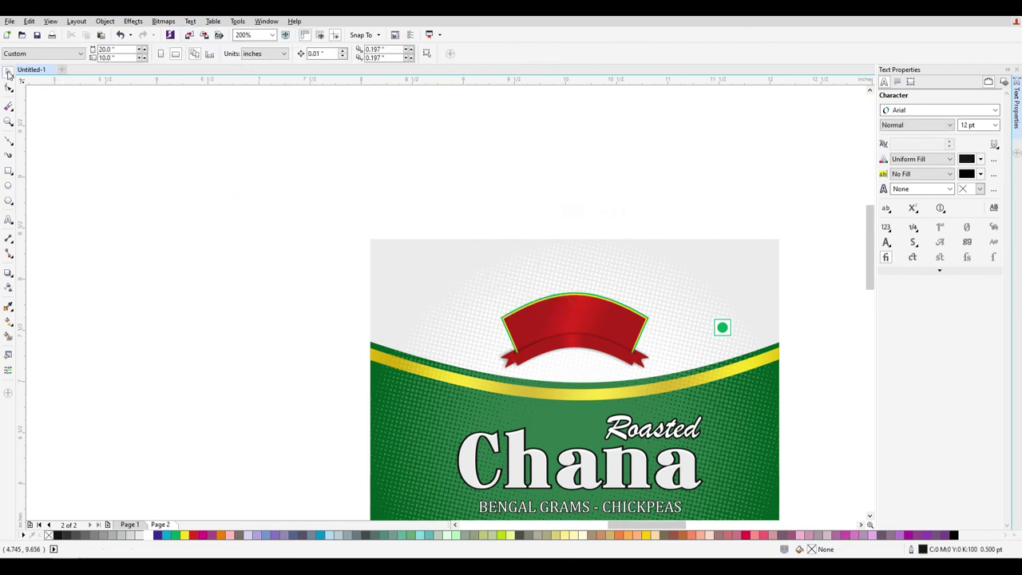
Move the "Jabsons" text onto the light area beside the emblem's upper left and fill it with black
left_click_drag(595, 217, 459, 291)
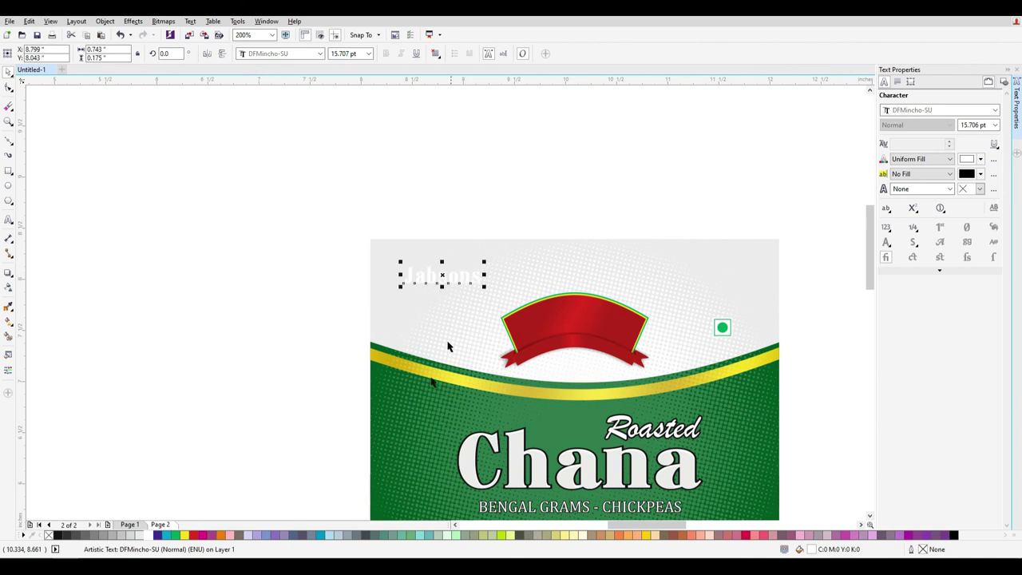
left_click(59, 534)
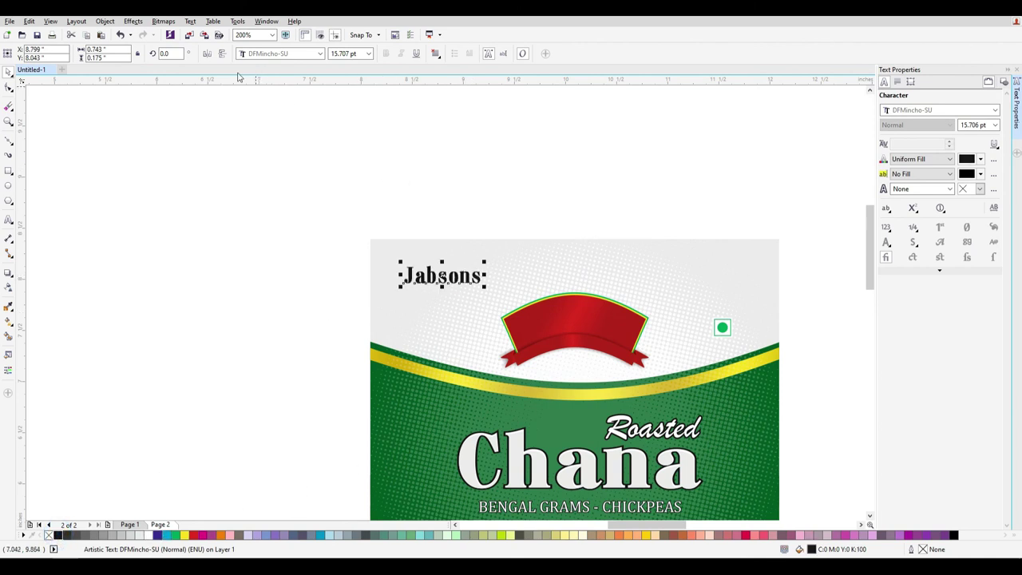
Try to fit the "Jabsons" text to the red emblem's curve
left_click(190, 21)
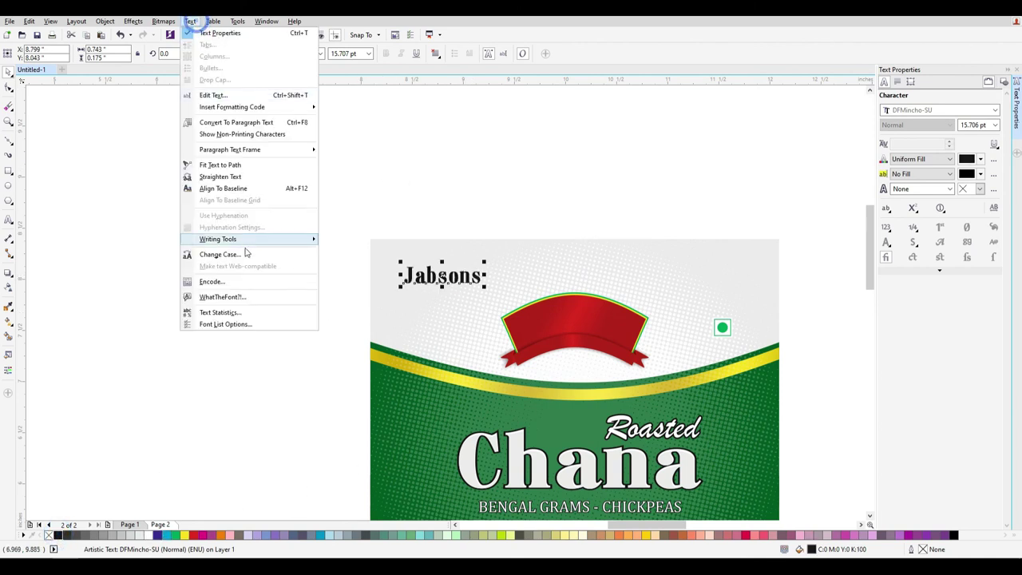
left_click(240, 163)
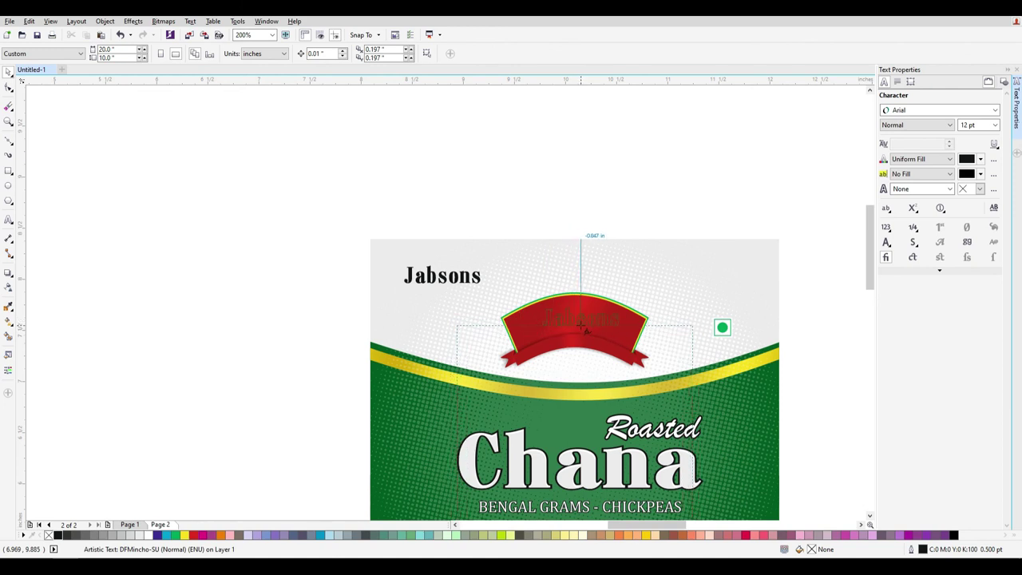
left_click(543, 284)
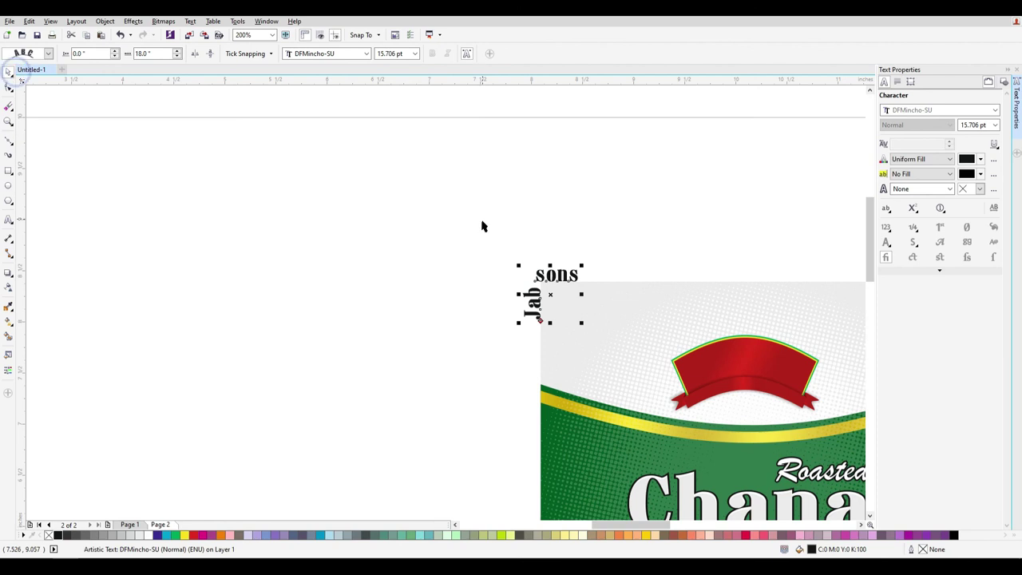
key("ctrl+z")
left_click(415, 237)
left_click(764, 342)
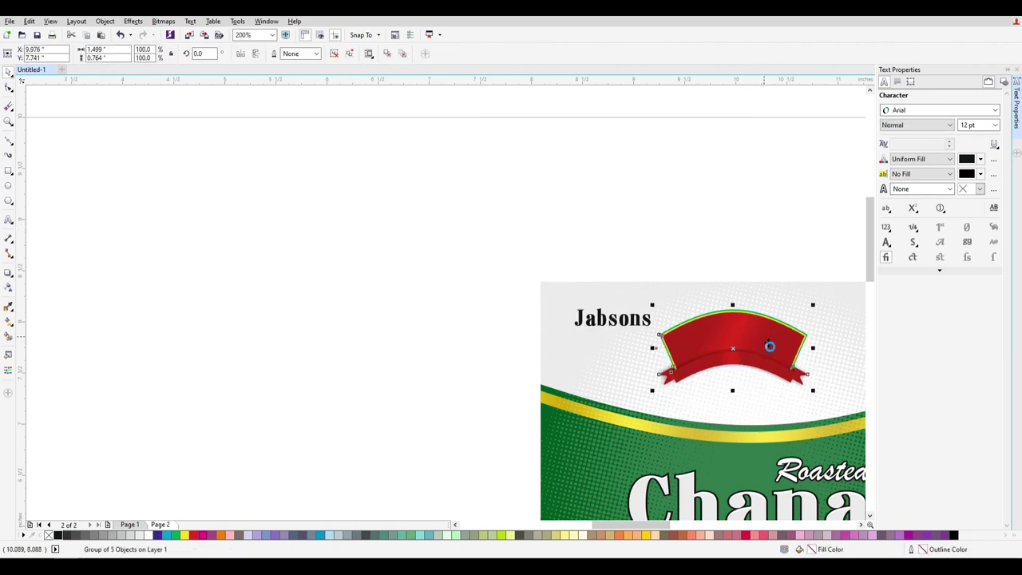
left_click(822, 269)
left_click(757, 359, "ctrl")
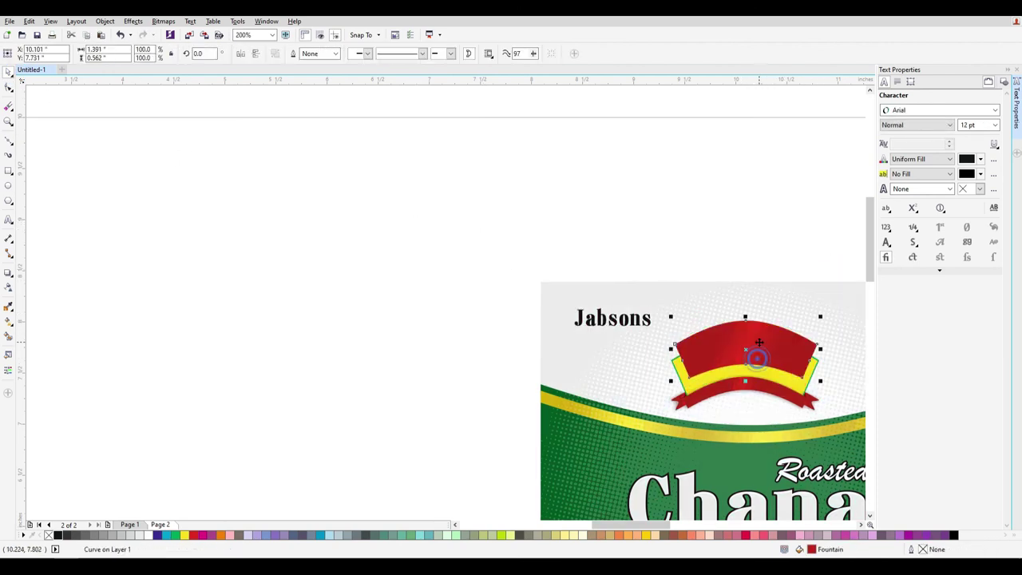
Fit the "Jabsons" text along the curve of the emblem's upper red panel and enlarge it to about 18.9 pt
left_click_drag(606, 526, 629, 525)
left_click(418, 323)
left_click(190, 21)
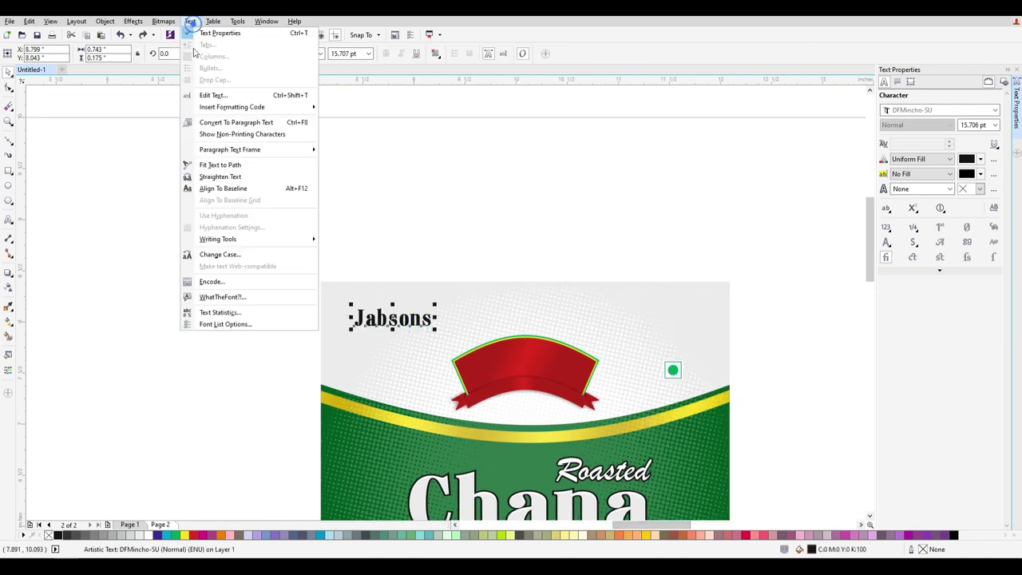
left_click(224, 165)
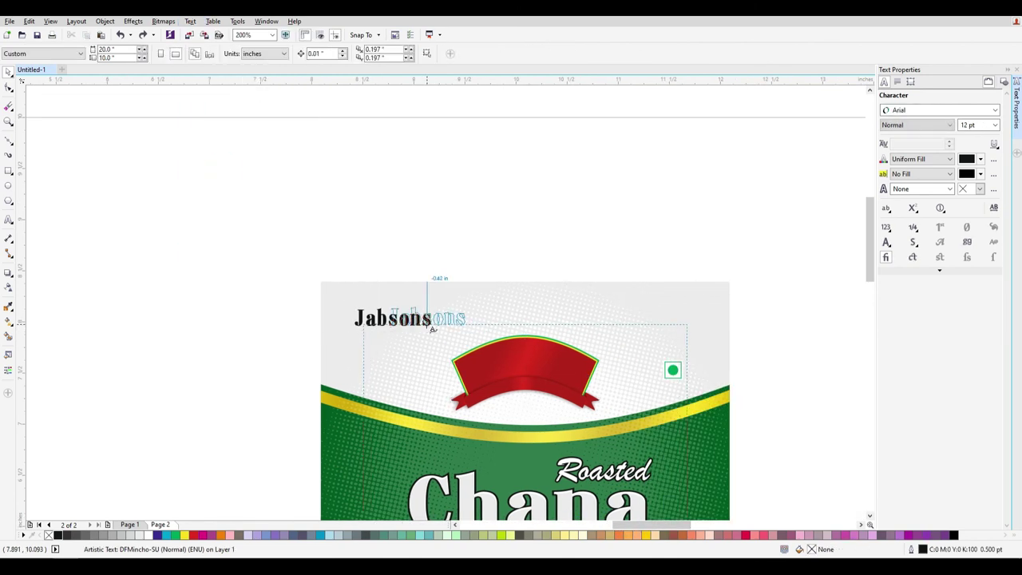
left_click(523, 357)
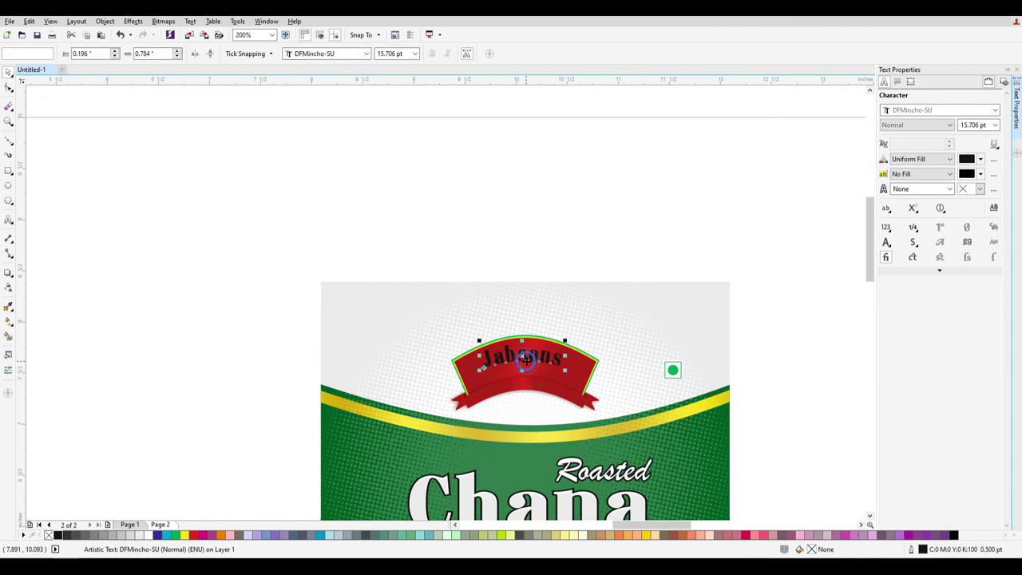
scroll(612, 369, "up", 2)
left_click_drag(515, 365, 549, 391)
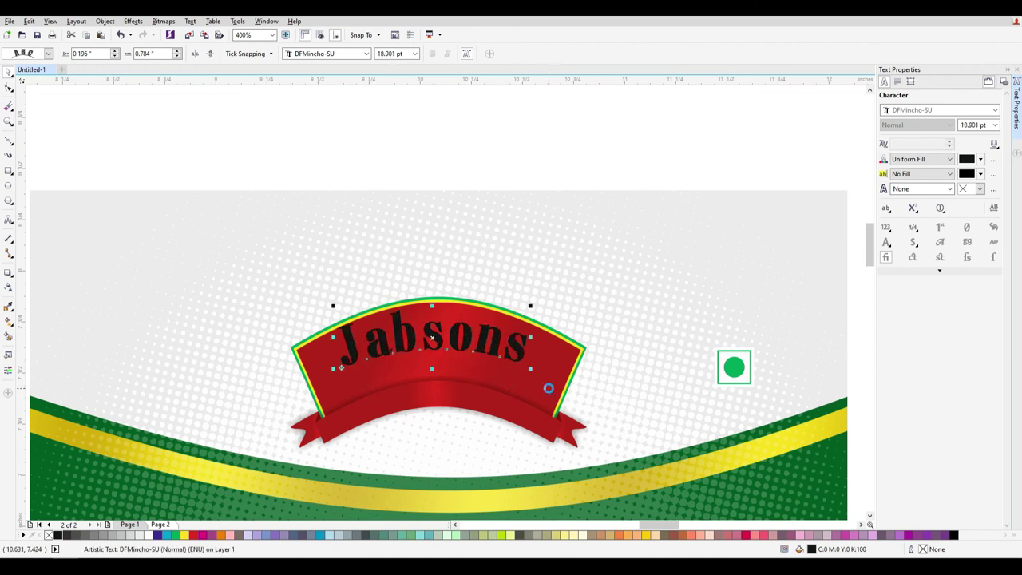
Detach the "Jabsons" text from its path and convert it to curves
key("ctrl+j")
left_click(639, 267)
key("Escape")
key("Escape")
key("ctrl+q")
key("Down")
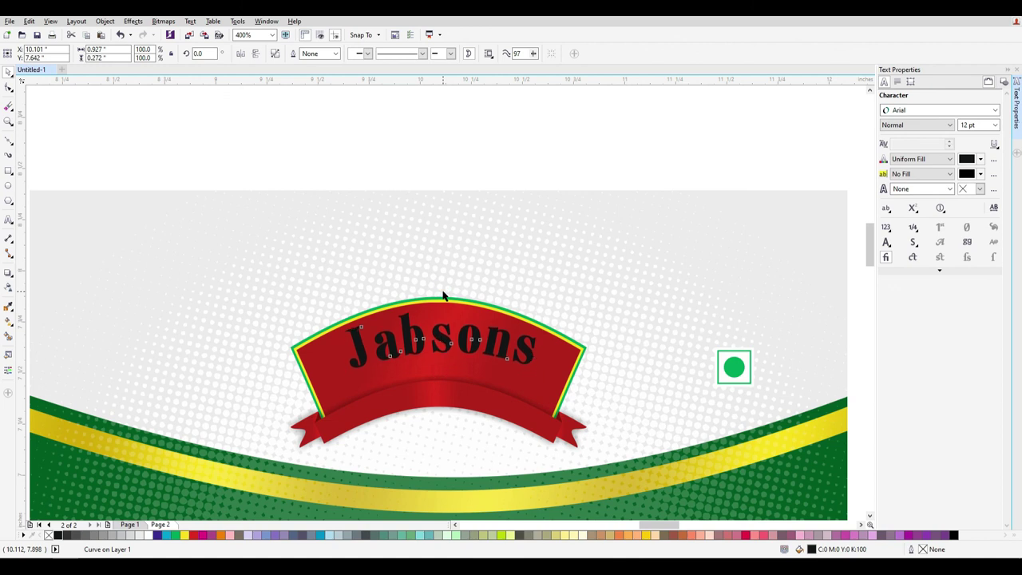
Centre the "Jabsons" lettering horizontally on the red panel and fill it with white
left_click(461, 315)
left_click(502, 176)
left_click_drag(502, 353, 499, 353)
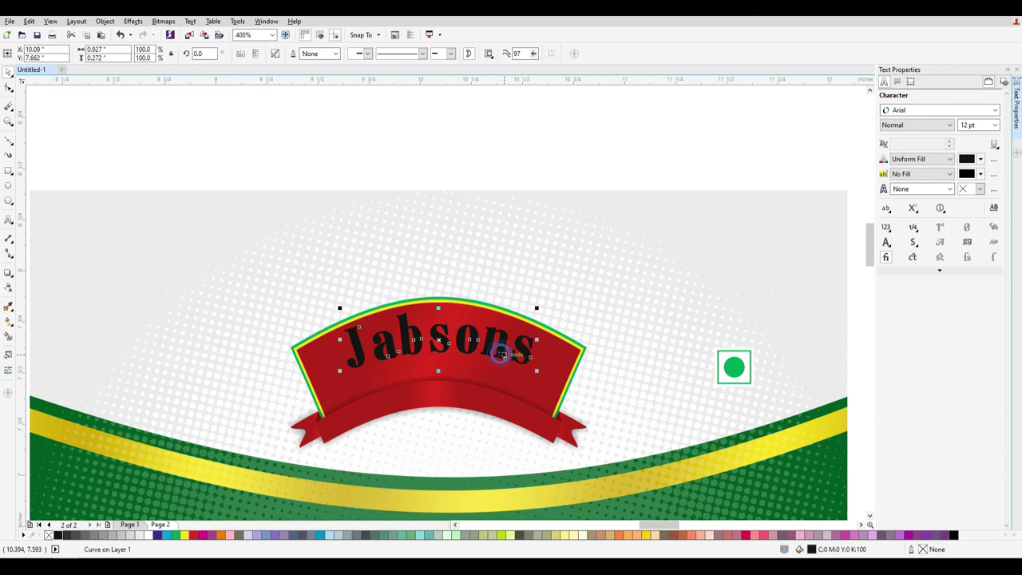
left_click(150, 535)
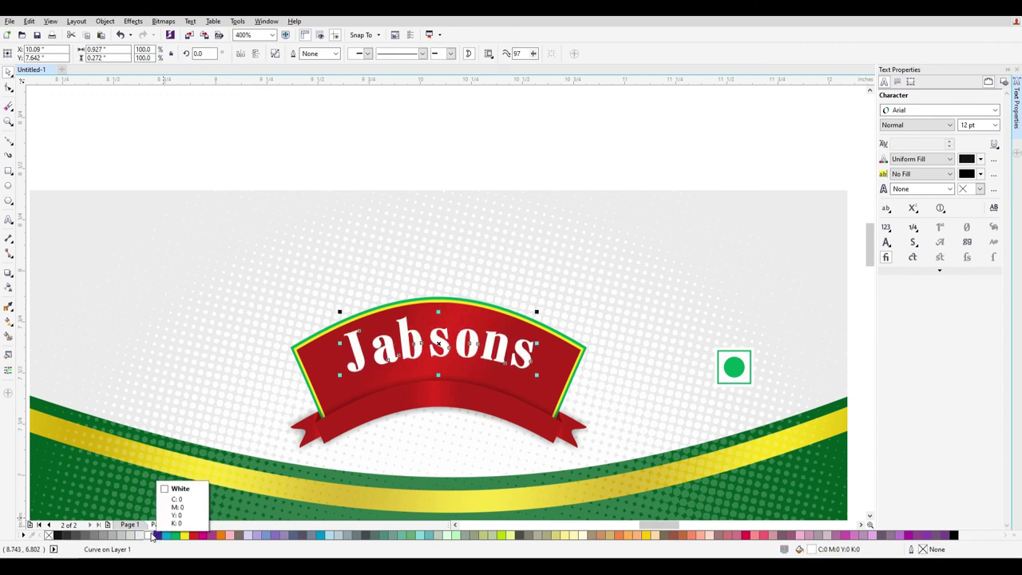
left_click(538, 124)
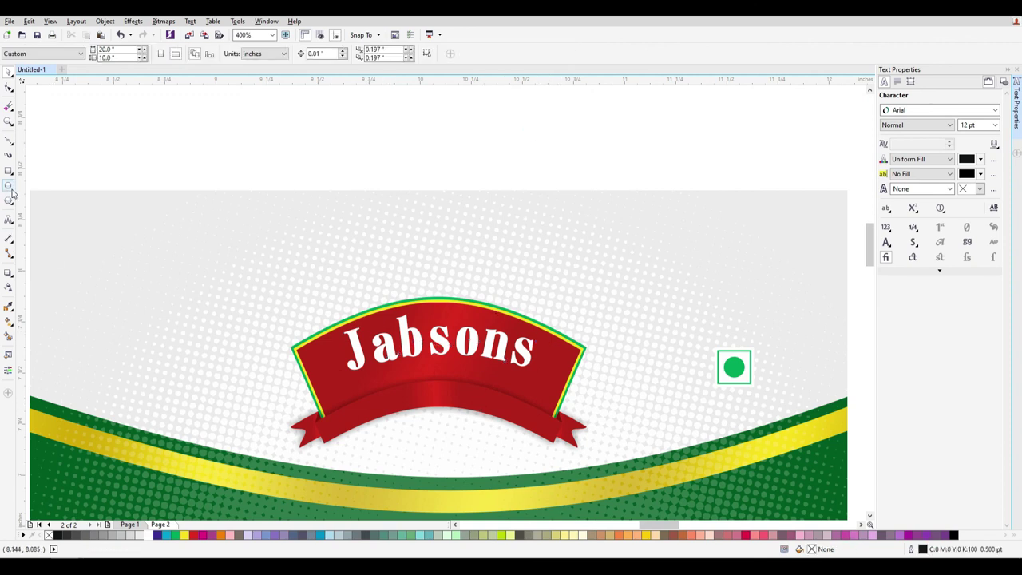
Add the Arial text "Since 1992" at about 6.8 pt and centre it horizontally on the emblem beneath "Jabsons"
left_click(8, 220)
left_click(300, 156)
type("Since 1992")
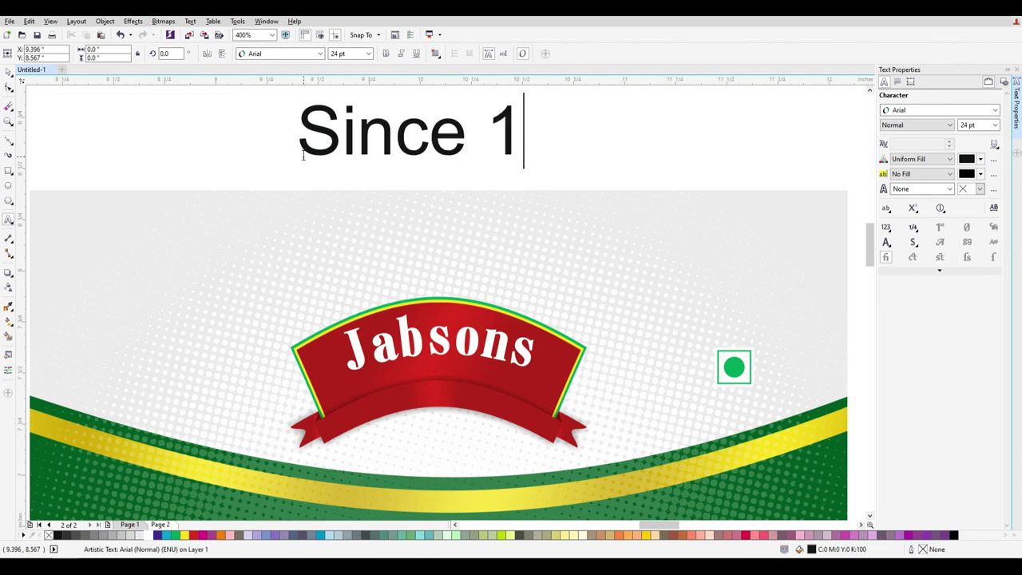
left_click(6, 73)
left_click_drag(638, 159, 464, 372)
left_click(480, 322, "shift")
key("c")
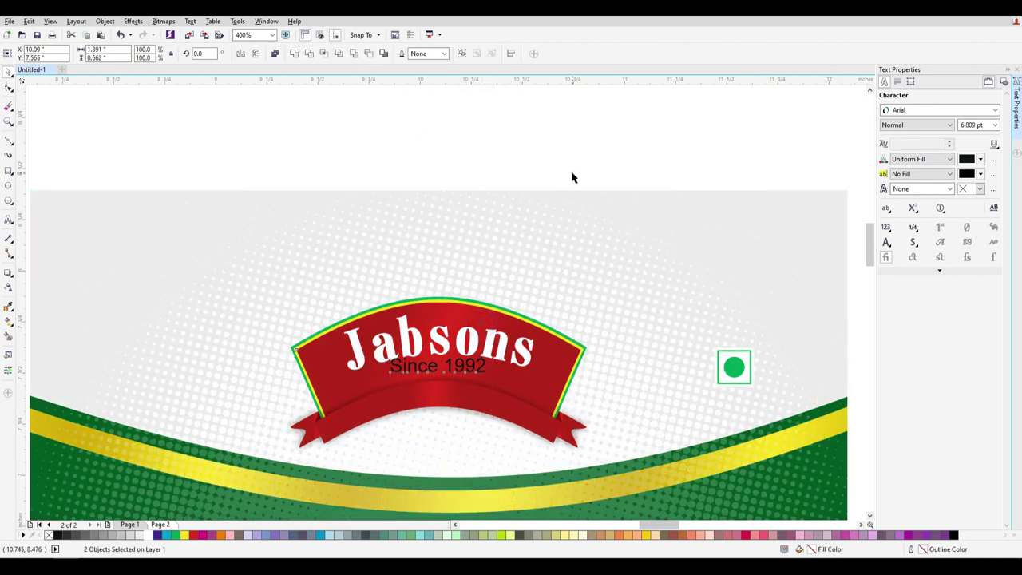
Move the "Since 1992" text down clear of the brand name and shrink it to about 3.8 pt
left_click(570, 176)
left_click(451, 345)
left_click(456, 364)
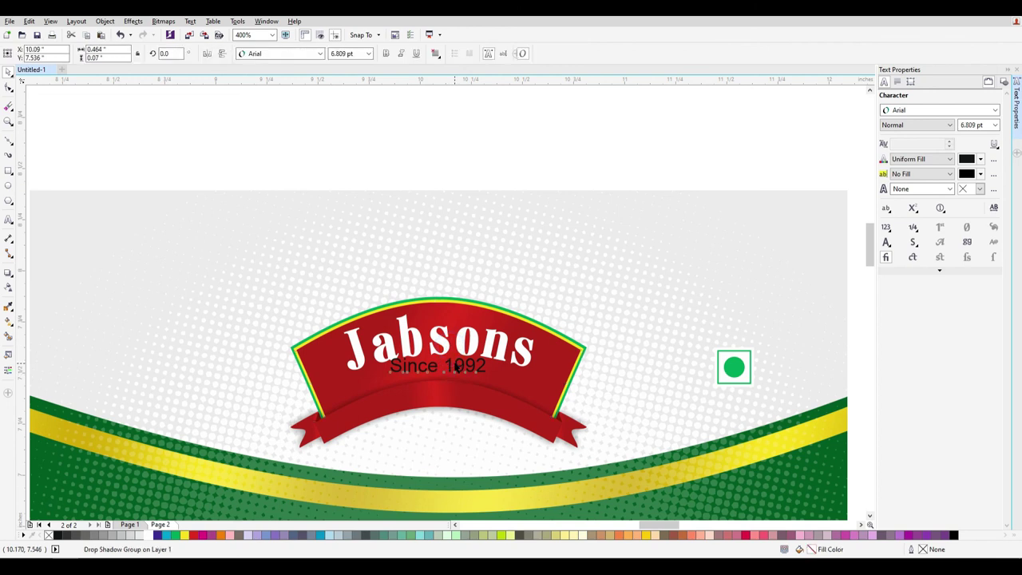
left_click_drag(456, 360, 455, 368)
scroll(447, 361, "up", 3)
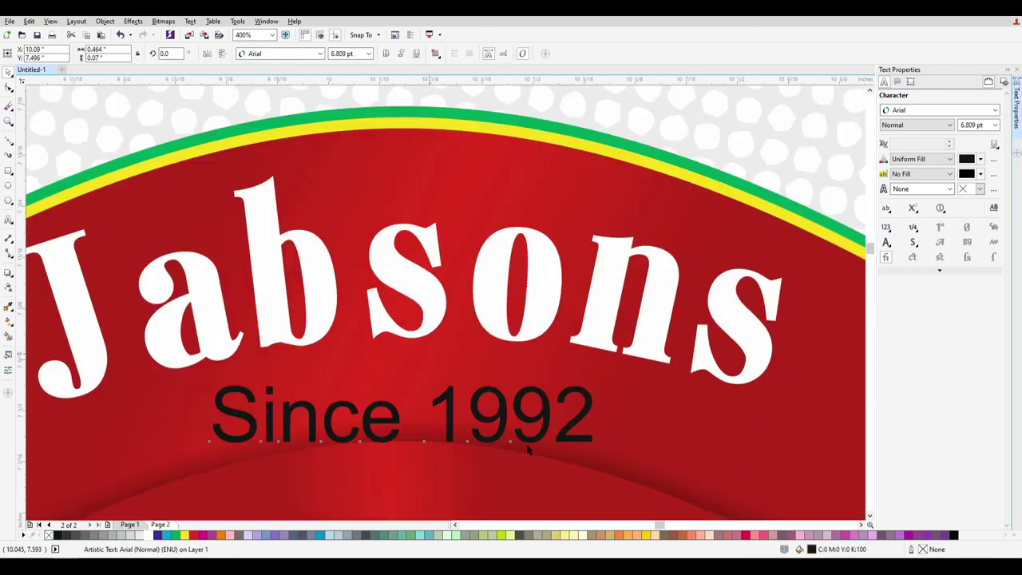
left_click_drag(593, 447, 534, 422)
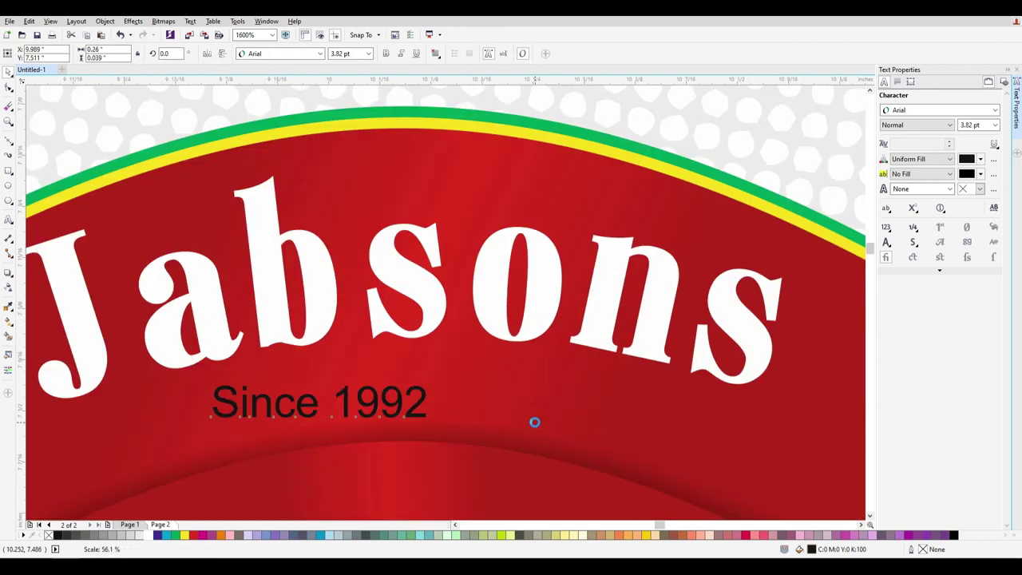
Centre "Since 1992" horizontally under the brand name and fill it with white
left_click(564, 399, "shift")
key("c")
scroll(566, 410, "down", 3)
left_click(604, 463, "shift")
key("Up")
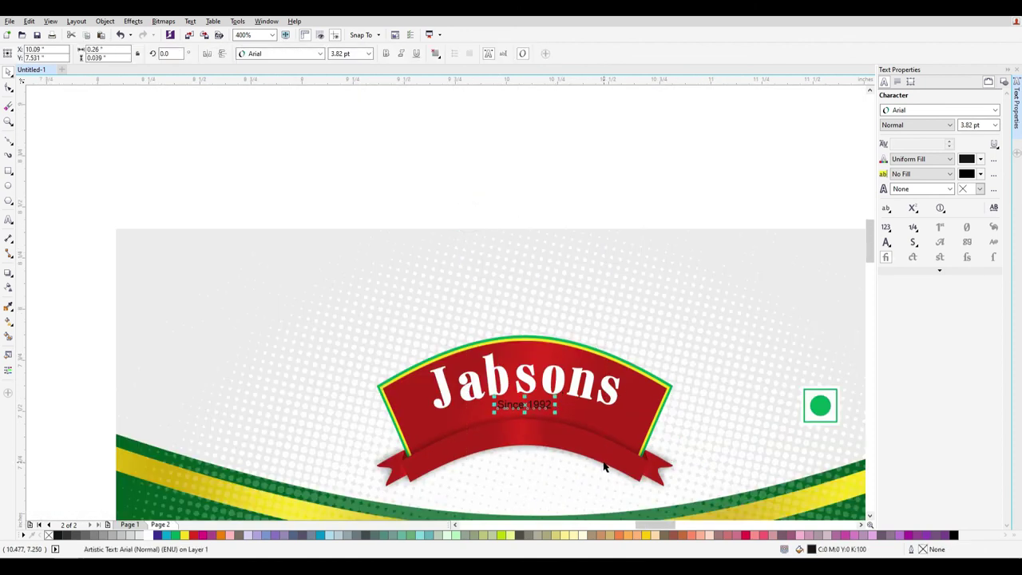
left_click(411, 172)
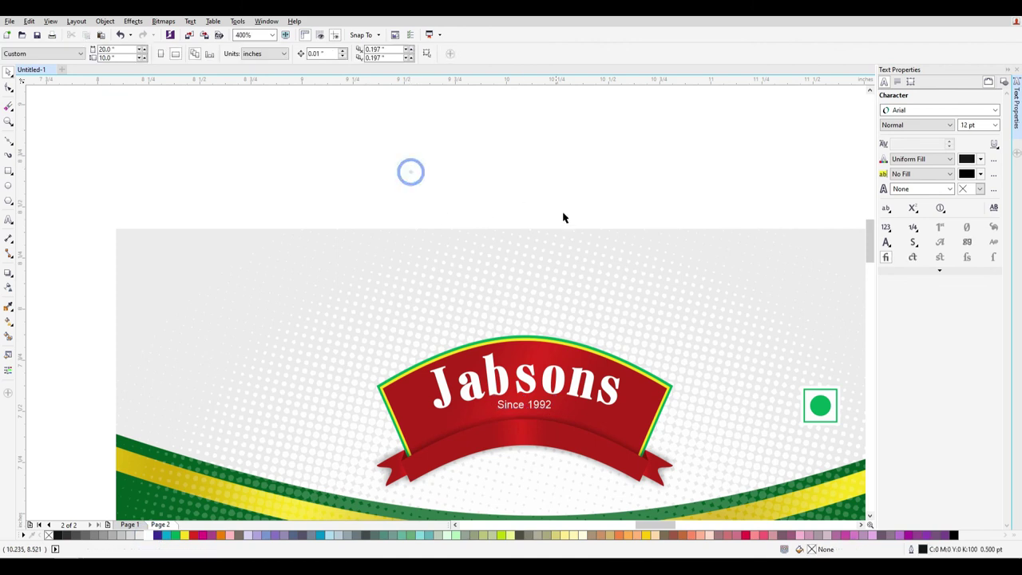
scroll(598, 349, "down", 1)
left_click_drag(411, 221, 673, 410)
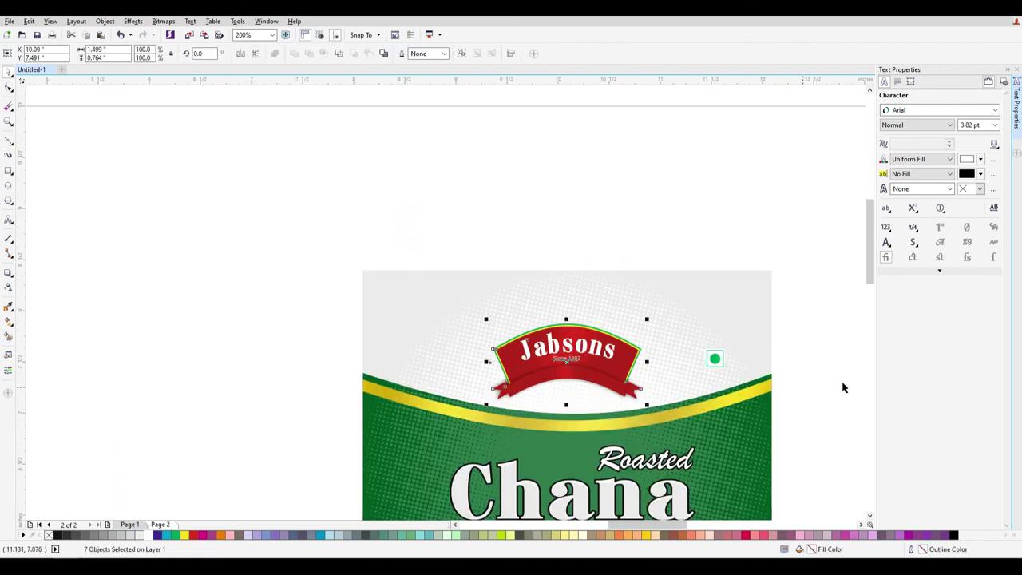
left_click(605, 410)
left_click_drag(588, 402, 613, 400)
scroll(622, 417, "up", 1)
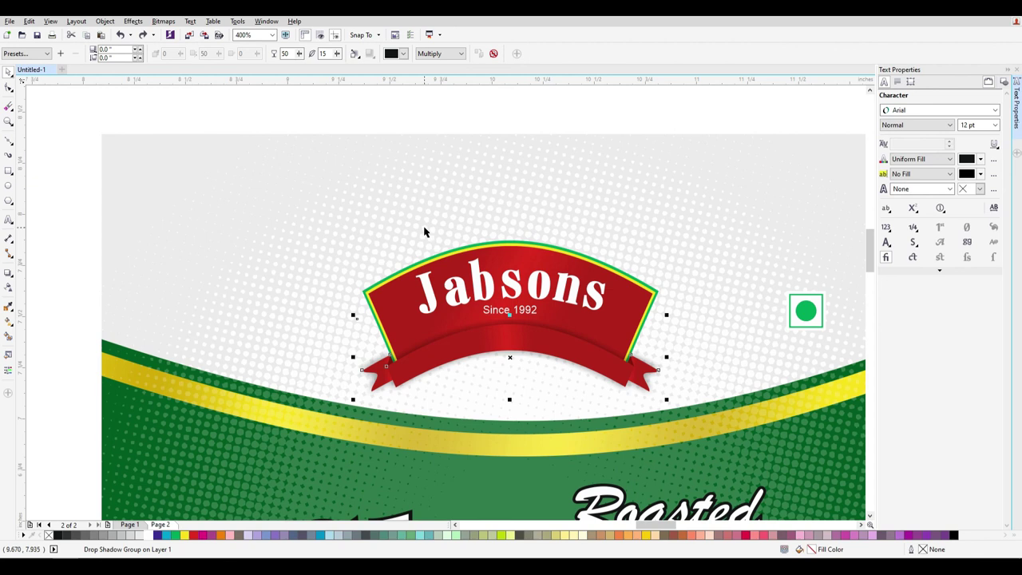
left_click(551, 358)
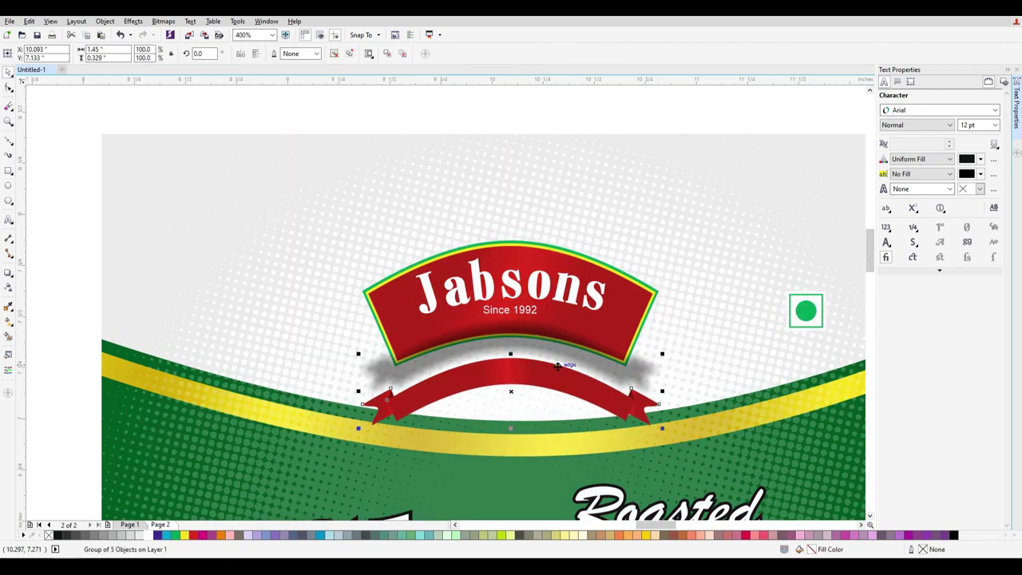
left_click(556, 368, "ctrl")
left_click(546, 384, "ctrl")
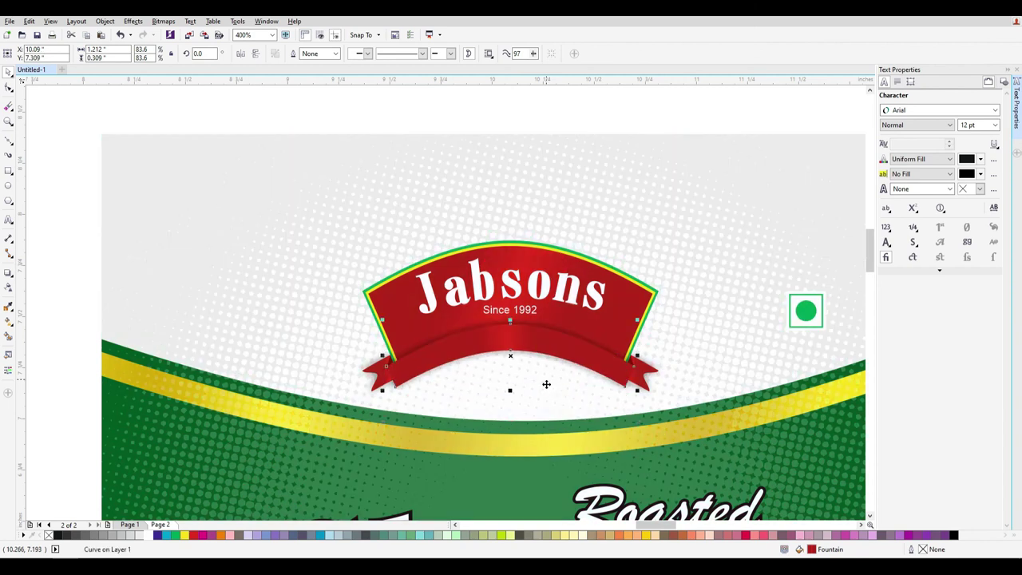
Add the Arial text "Rich in Tradtions" above the emblem and shrink it to about 6 pt
left_click(8, 219)
left_click(256, 205)
type("Rich in")
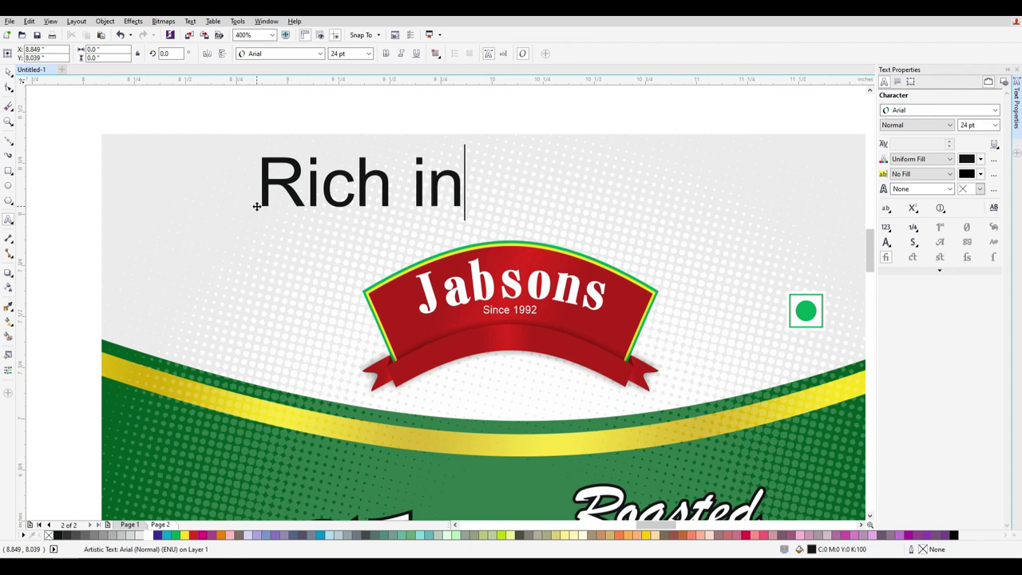
type(" Tradtion")
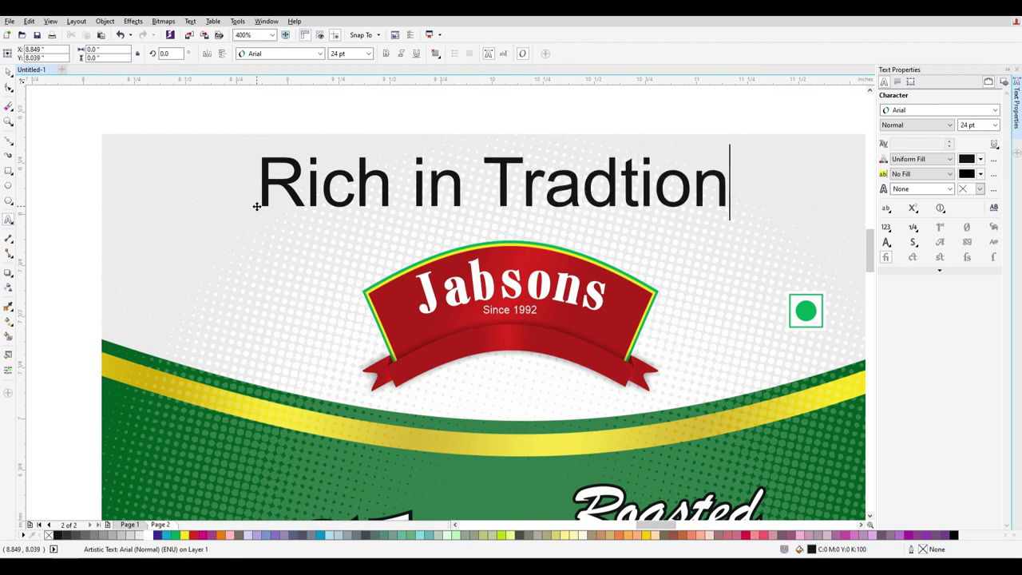
type("s")
key("ctrl+a")
left_click(8, 73)
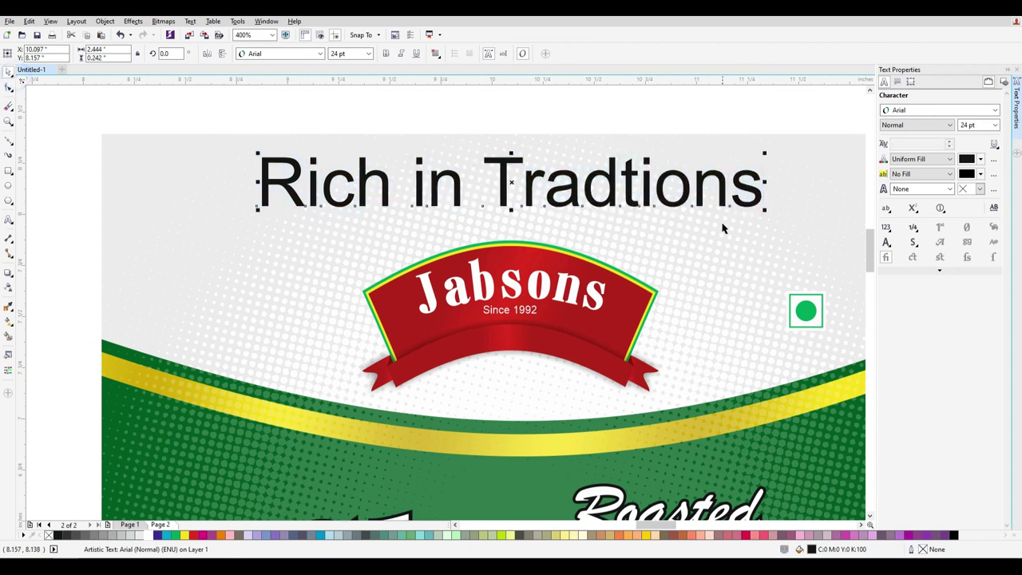
left_click_drag(673, 194, 391, 177)
Fit the "Rich in Tradtions" text to the curve of the emblem's lower ribbon and fill it with white
left_click(192, 21)
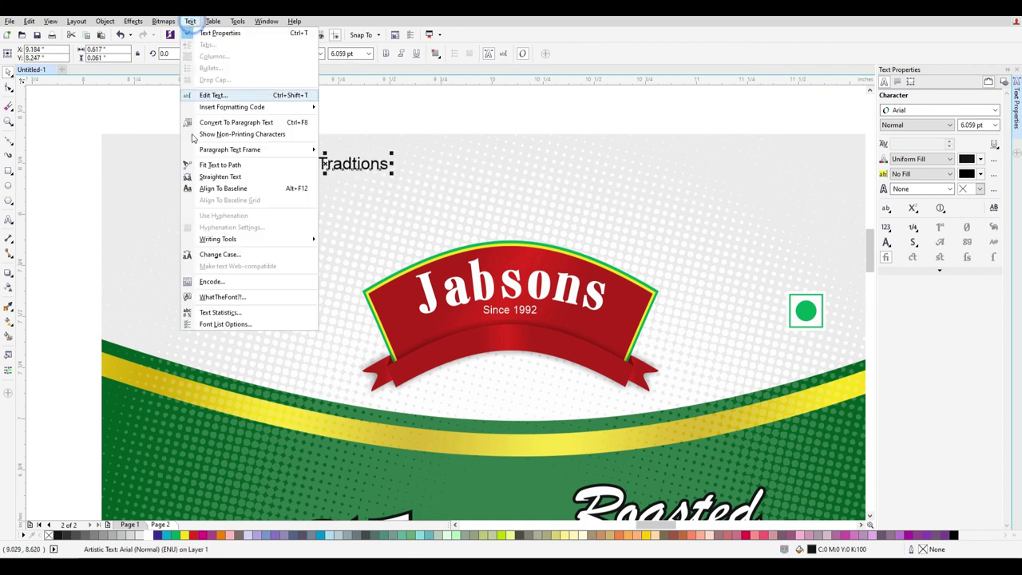
left_click(222, 166)
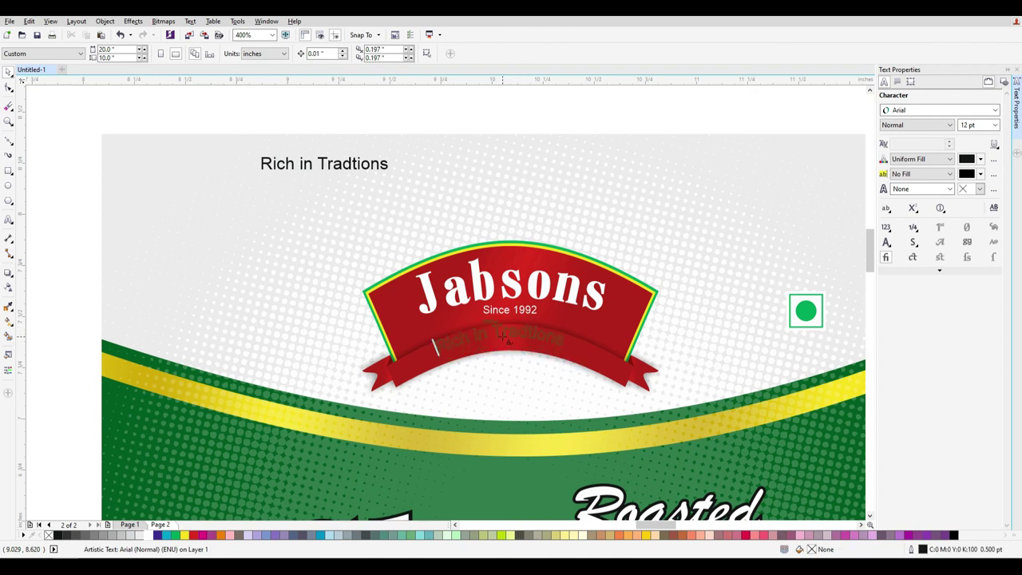
left_click(506, 339)
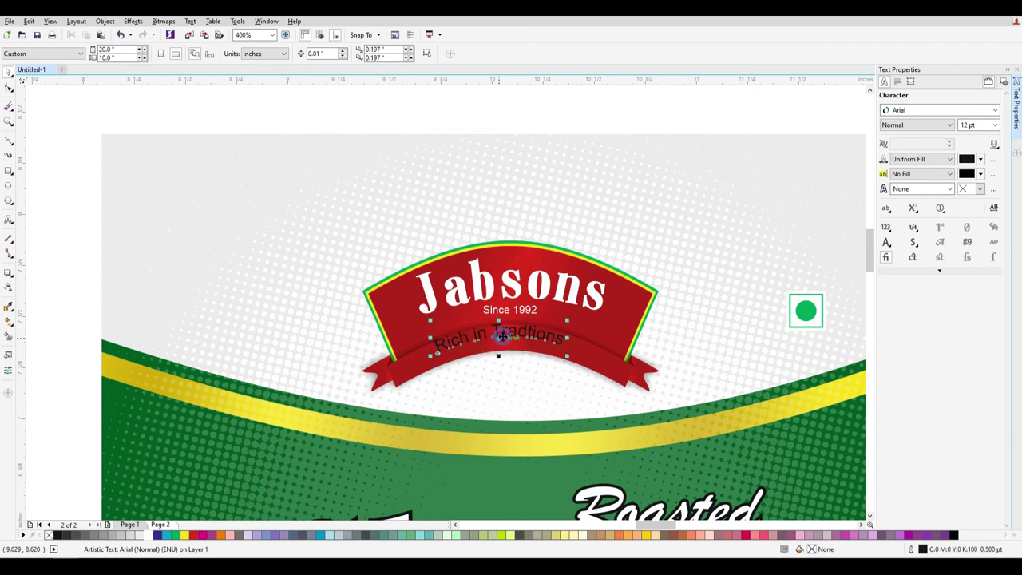
left_click(149, 535)
scroll(536, 365, "up", 2)
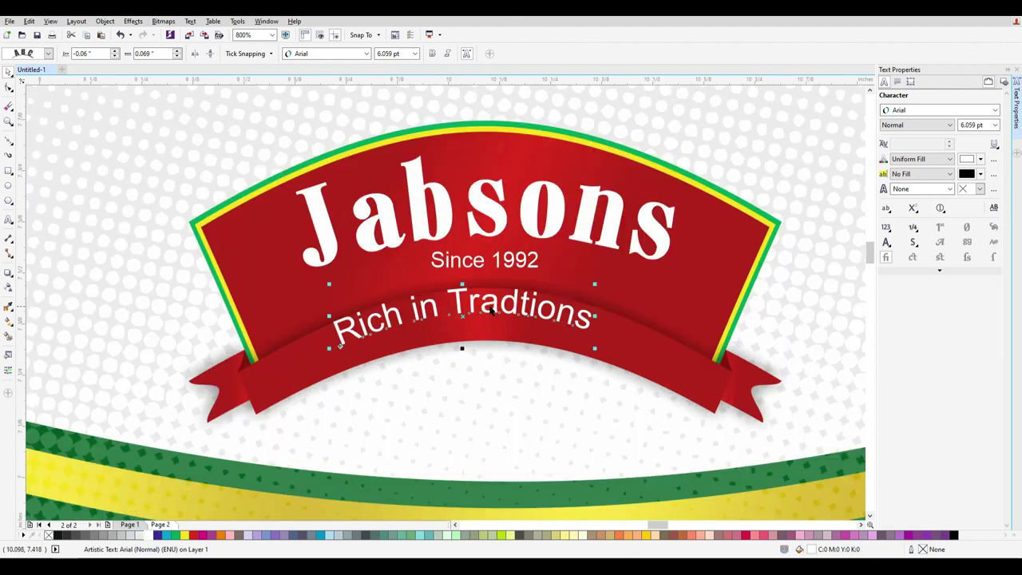
left_click_drag(505, 313, 511, 335)
key("ctrl+z")
right_click(493, 306)
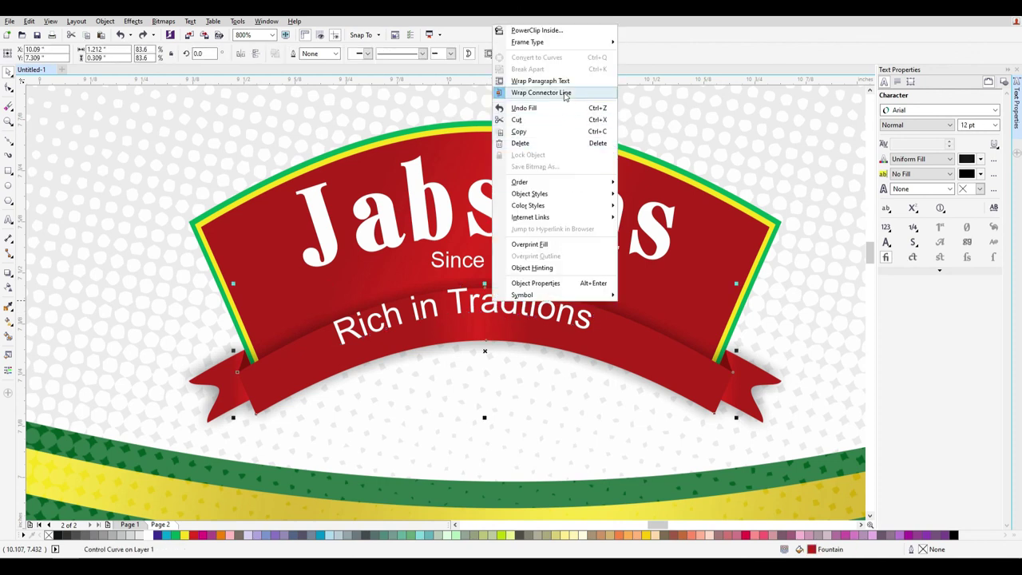
key("Escape")
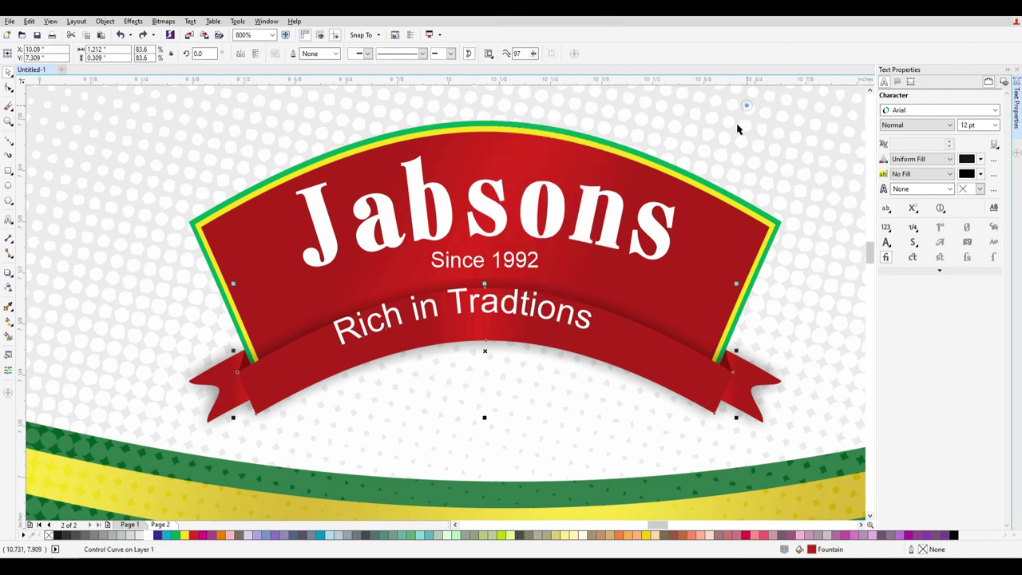
Detach the "Rich in Tradtions" text from the ribbon's path and convert it to curves
left_click(574, 315)
left_click_drag(573, 315, 596, 338)
key("ctrl+q")
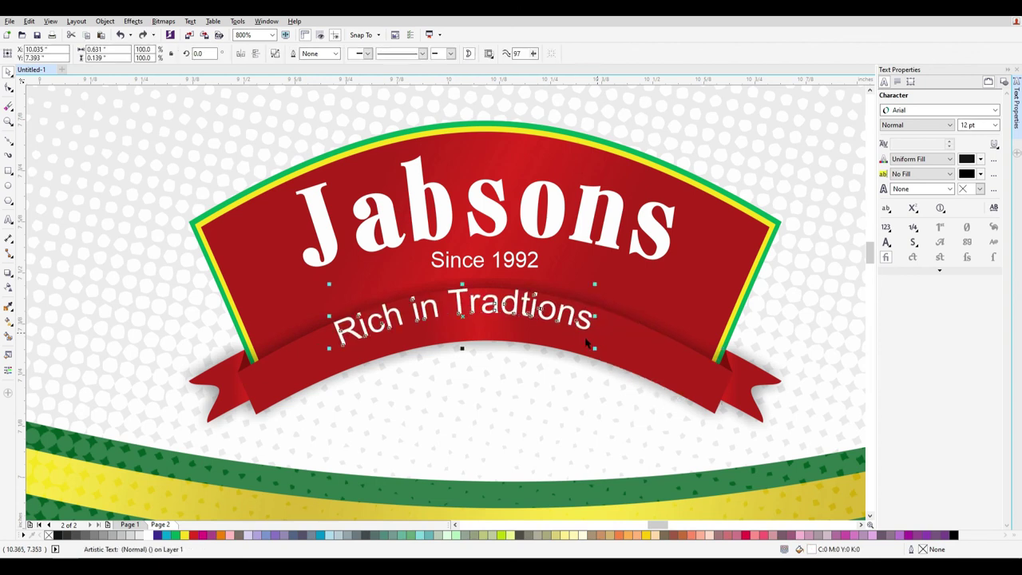
Shrink the "Rich in Tradtions" lettering to about 0.59 inches wide and centre it on the lower ribbon
left_click_drag(595, 349, 580, 325)
left_click(630, 345, "shift")
key("c")
left_click(593, 399)
left_click(561, 335)
left_click(598, 329)
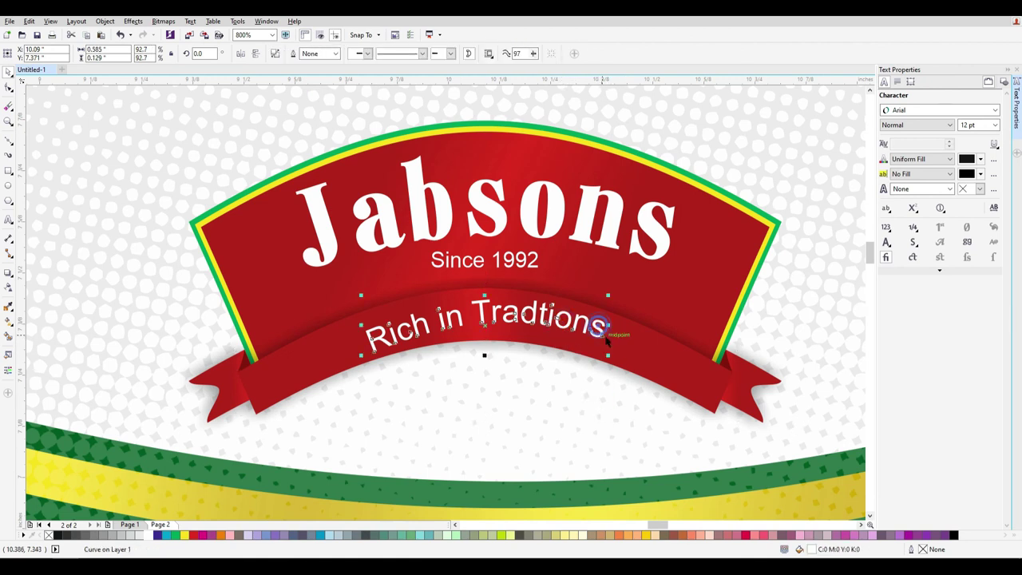
Align the "Rich in Tradtions" lettering horizontally with the emblem's lower ribbon
left_click(598, 329)
left_click_drag(610, 296, 624, 305)
left_click(642, 343, "shift")
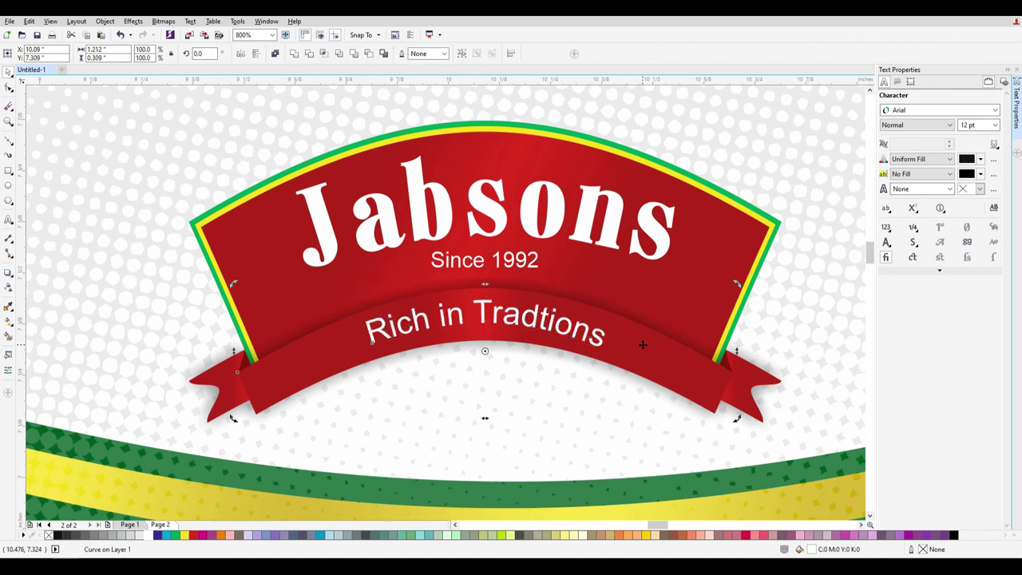
left_click(10, 74)
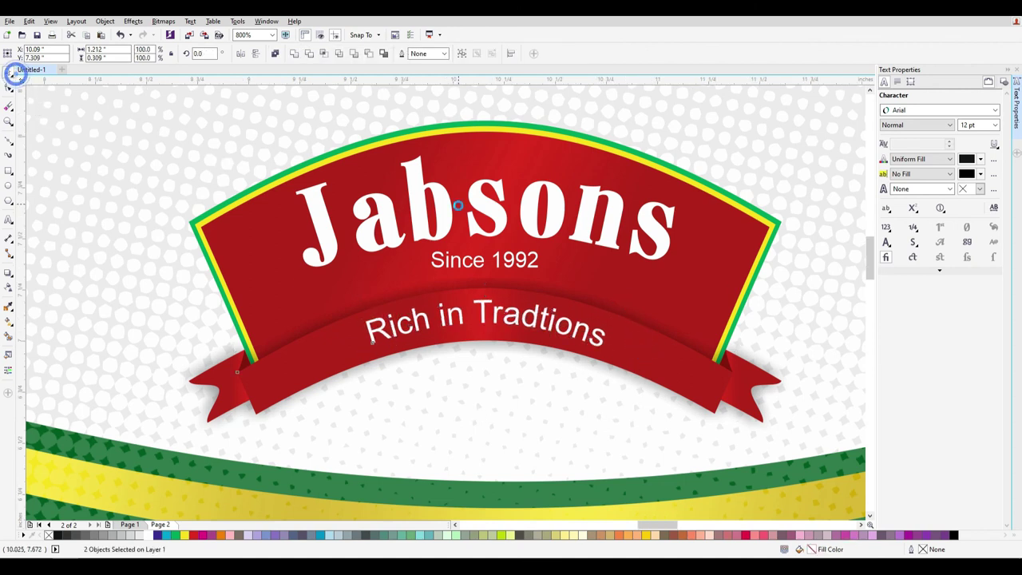
Group all parts of the Jabsons emblem and centre the group horizontally on the pouch background
scroll(479, 247, "down", 2)
left_click_drag(344, 122, 619, 319)
key("ctrl+g")
left_click_drag(547, 281, 659, 336)
left_click(653, 308, "shift")
key("c")
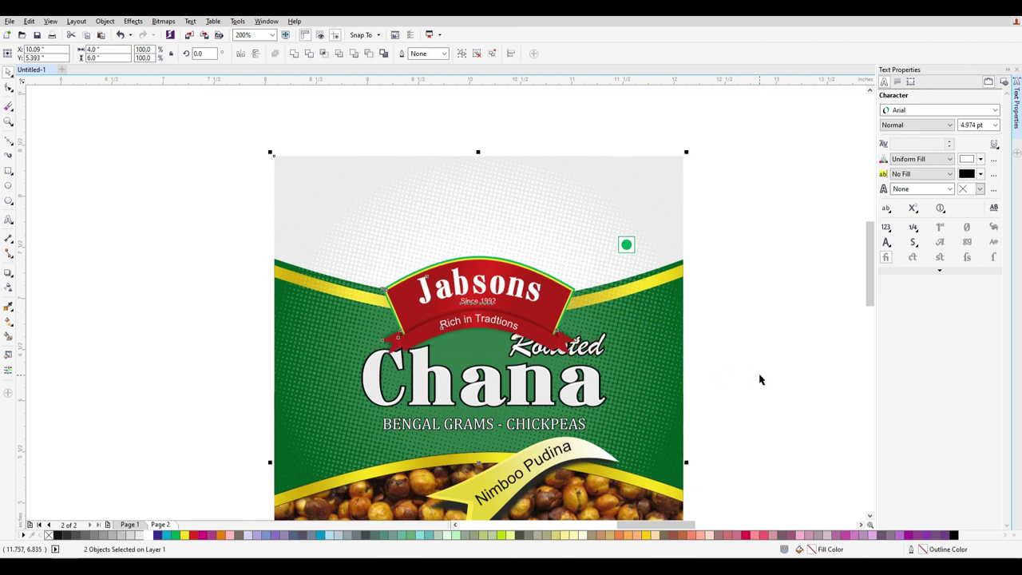
Raise the Jabsons emblem clear of the "Roasted" lettering, centre it on the pouch and resize it to about 2.01 inches wide
left_click(354, 165)
left_click_drag(360, 137, 591, 368)
left_click_drag(530, 324, 531, 292)
left_click_drag(587, 327, 616, 344)
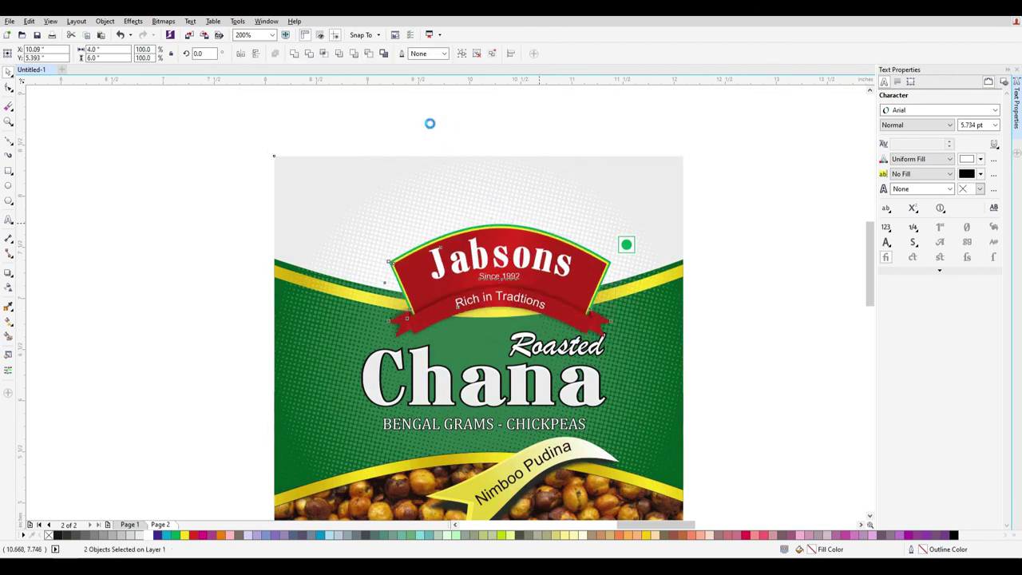
left_click(502, 306)
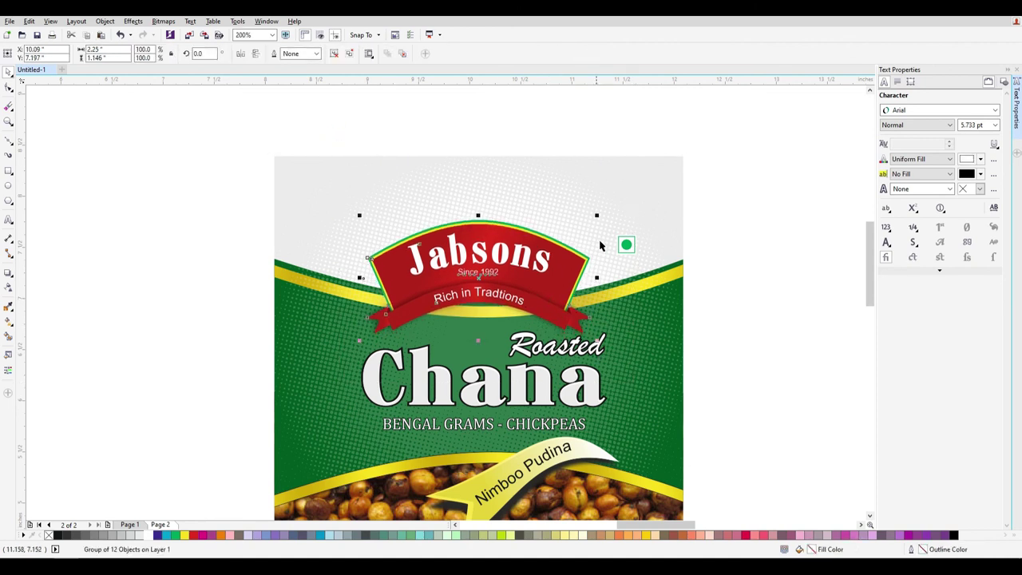
mouse_move(599, 215)
left_mouse_down()
mouse_move(568, 230)
mouse_move(584, 213)
left_mouse_up()
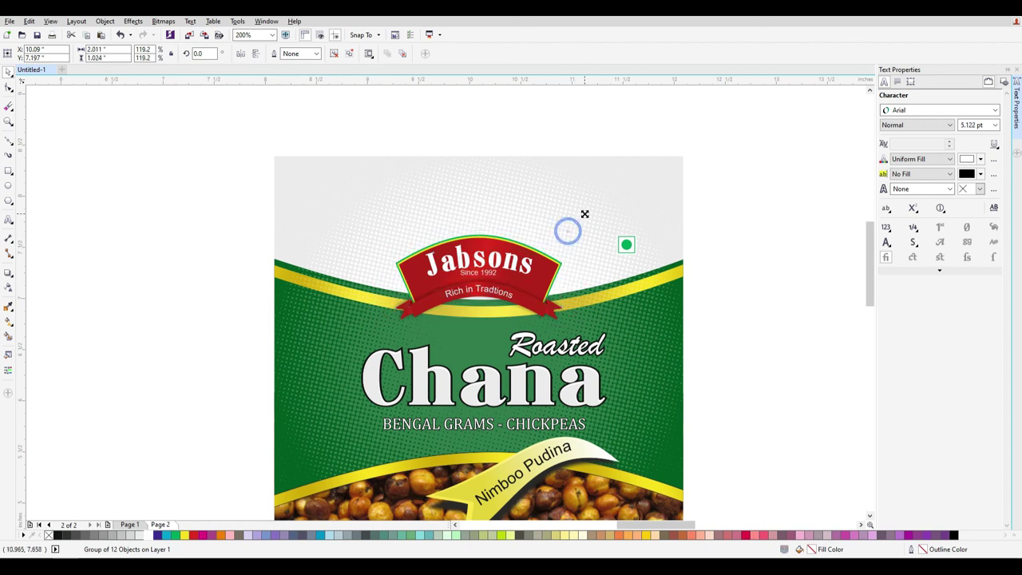
Enlarge the Jabsons emblem to about 2.1 inches wide, recentre it on the pouch and adjust its height over the yellow curve
left_click_drag(337, 132, 588, 358)
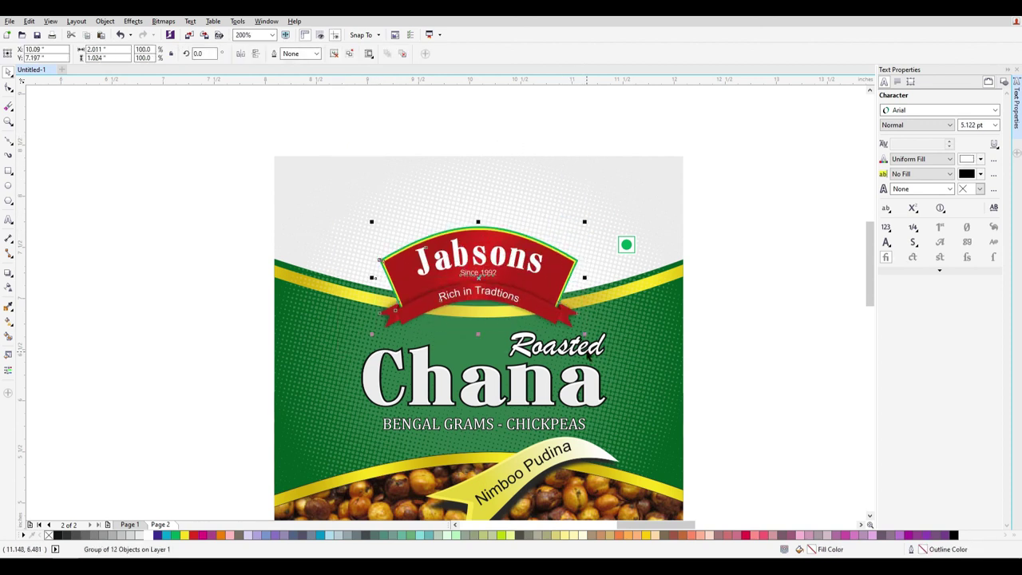
left_click_drag(380, 260, 380, 281)
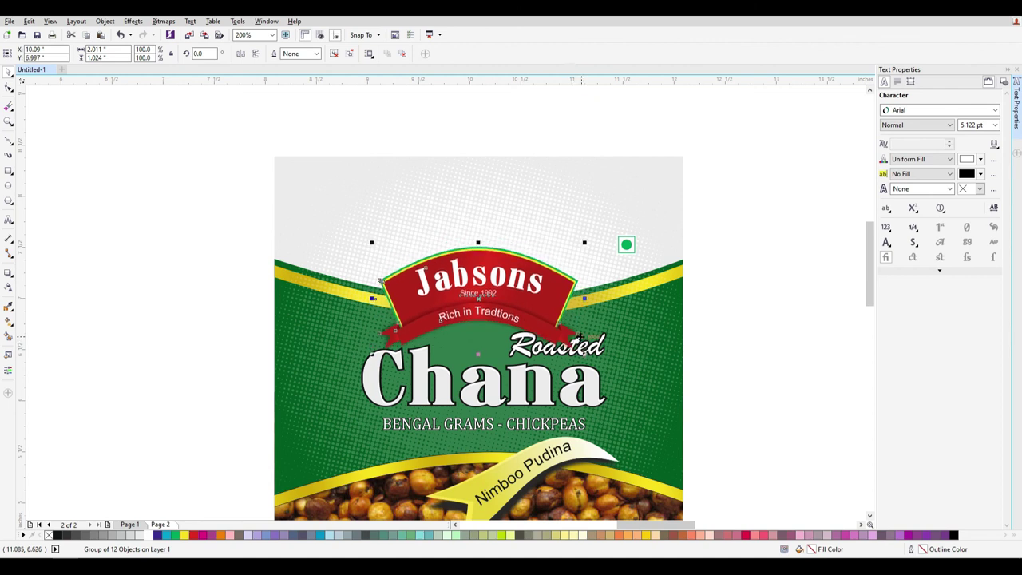
left_click_drag(579, 336, 580, 332)
left_click_drag(546, 285, 553, 283)
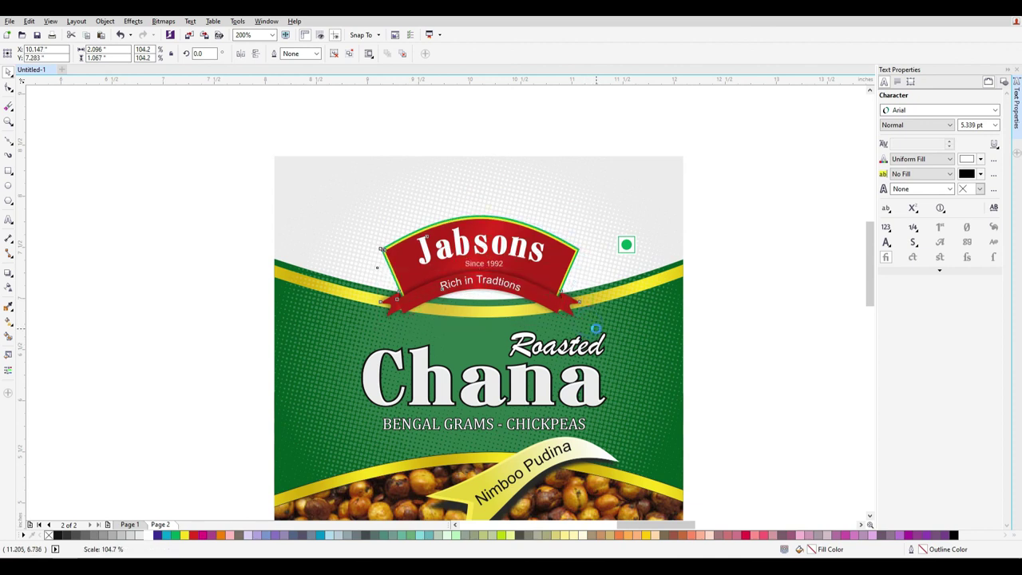
left_click(593, 229)
left_click(760, 308)
left_click_drag(571, 242, 360, 137)
left_click_drag(595, 342, 595, 345)
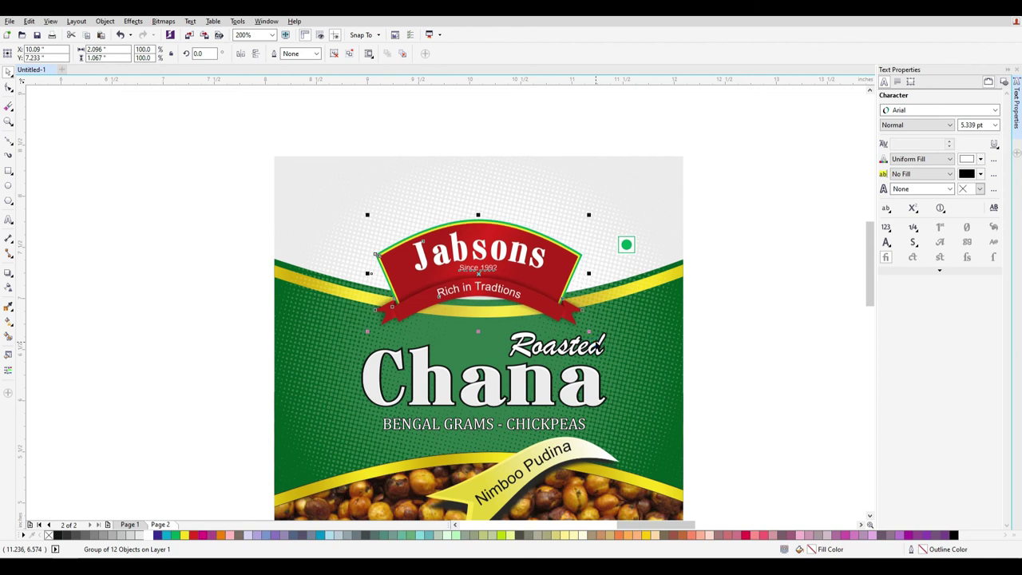
Move the green vegetarian mark slightly higher beside the emblem and group all the pouch artwork
left_click_drag(626, 244, 626, 229)
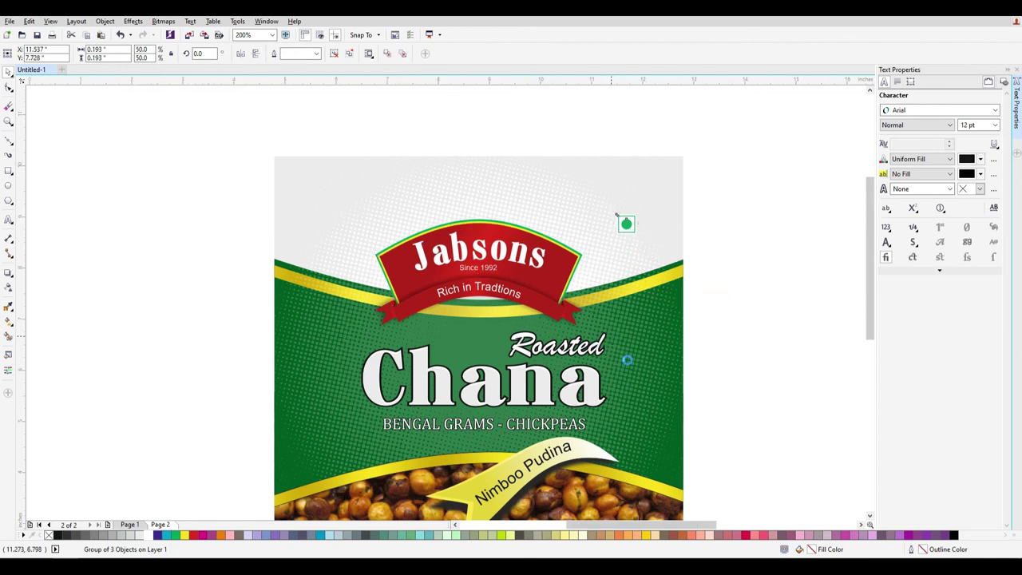
scroll(639, 371, "down", 5)
left_click(726, 453)
left_click_drag(518, 289, 714, 491)
key("ctrl+g")
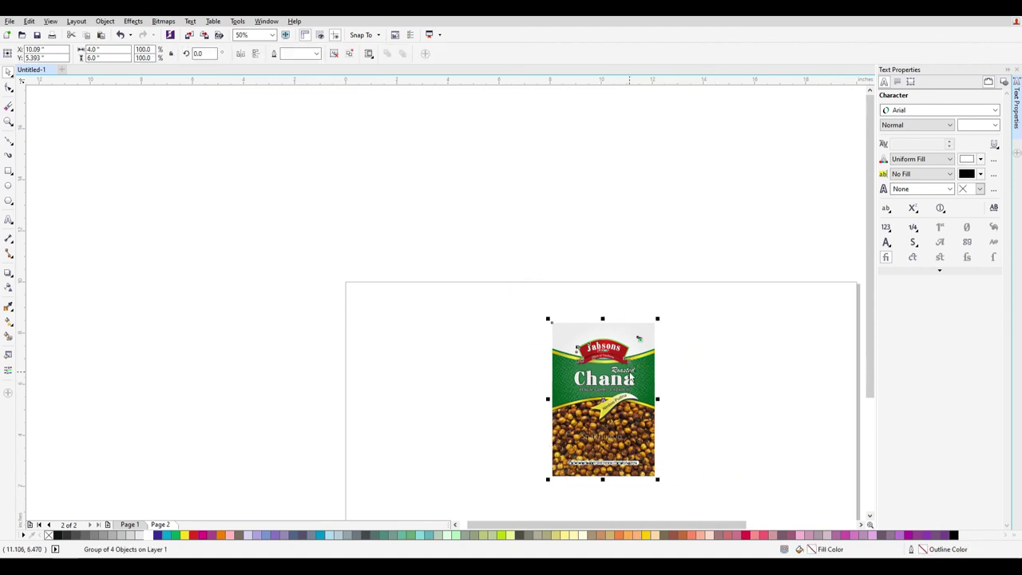
key("ctrl+F4")
key("Escape")
key("shift+F4")
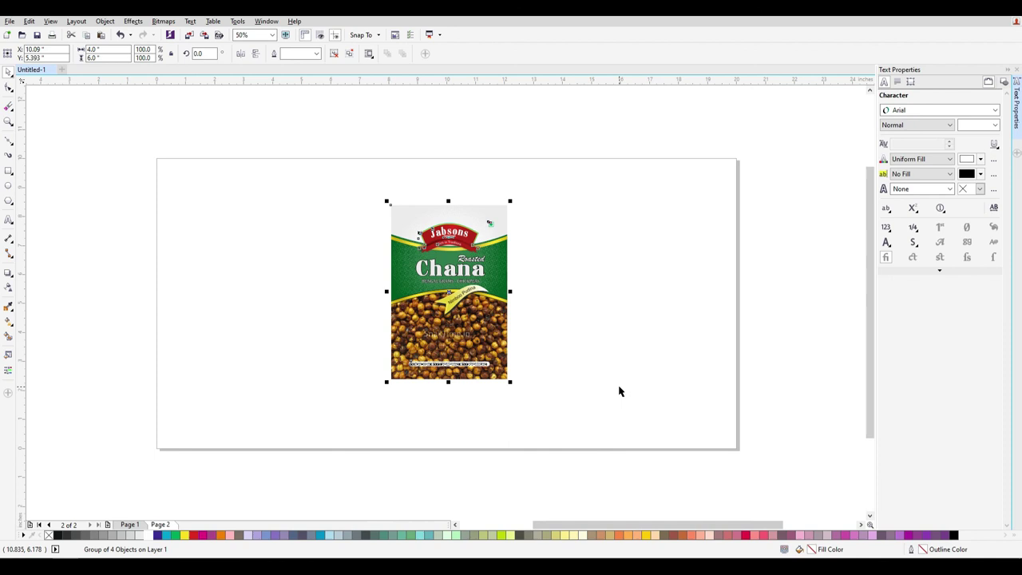
key("shift+F2")
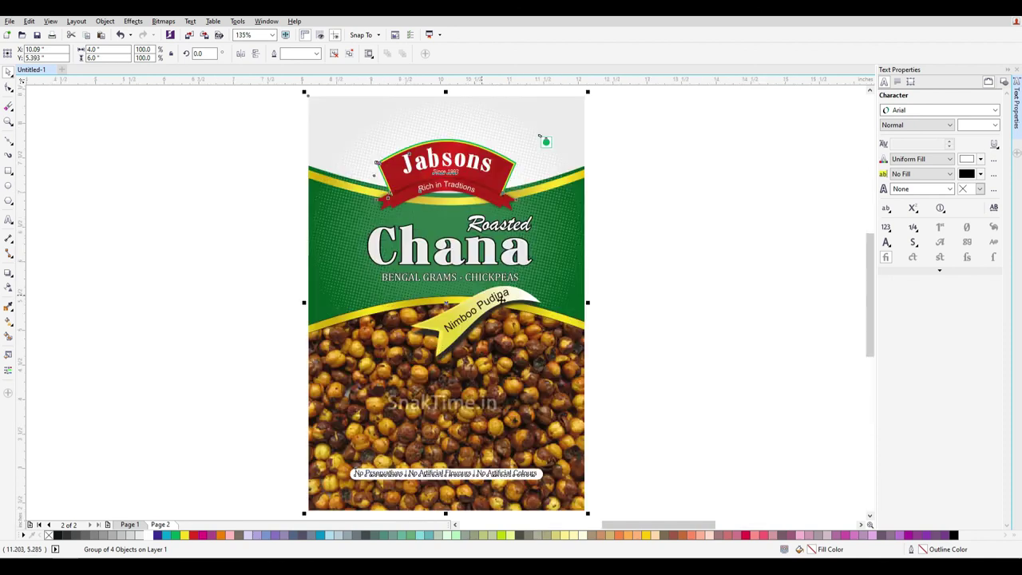
key("Escape")
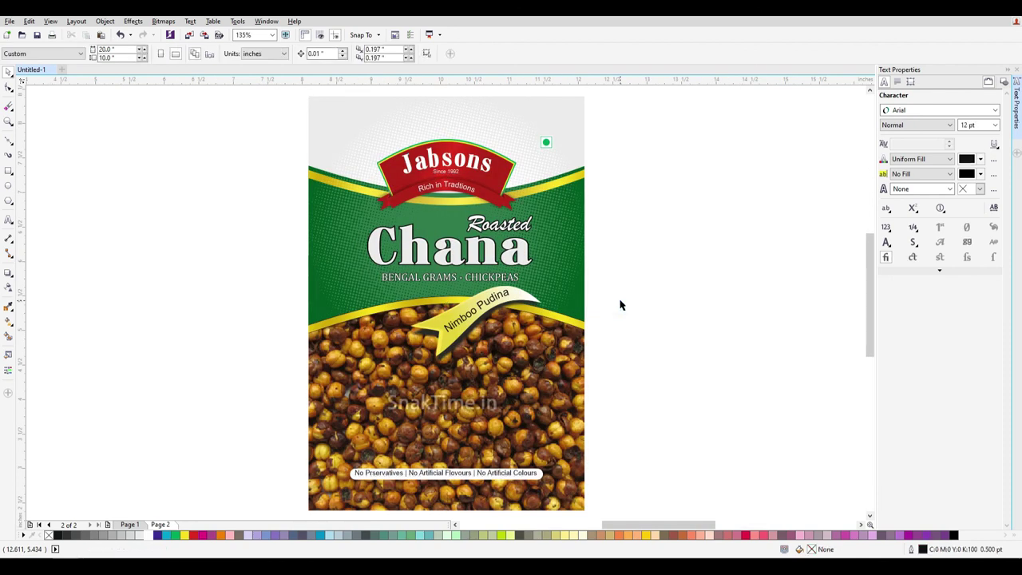